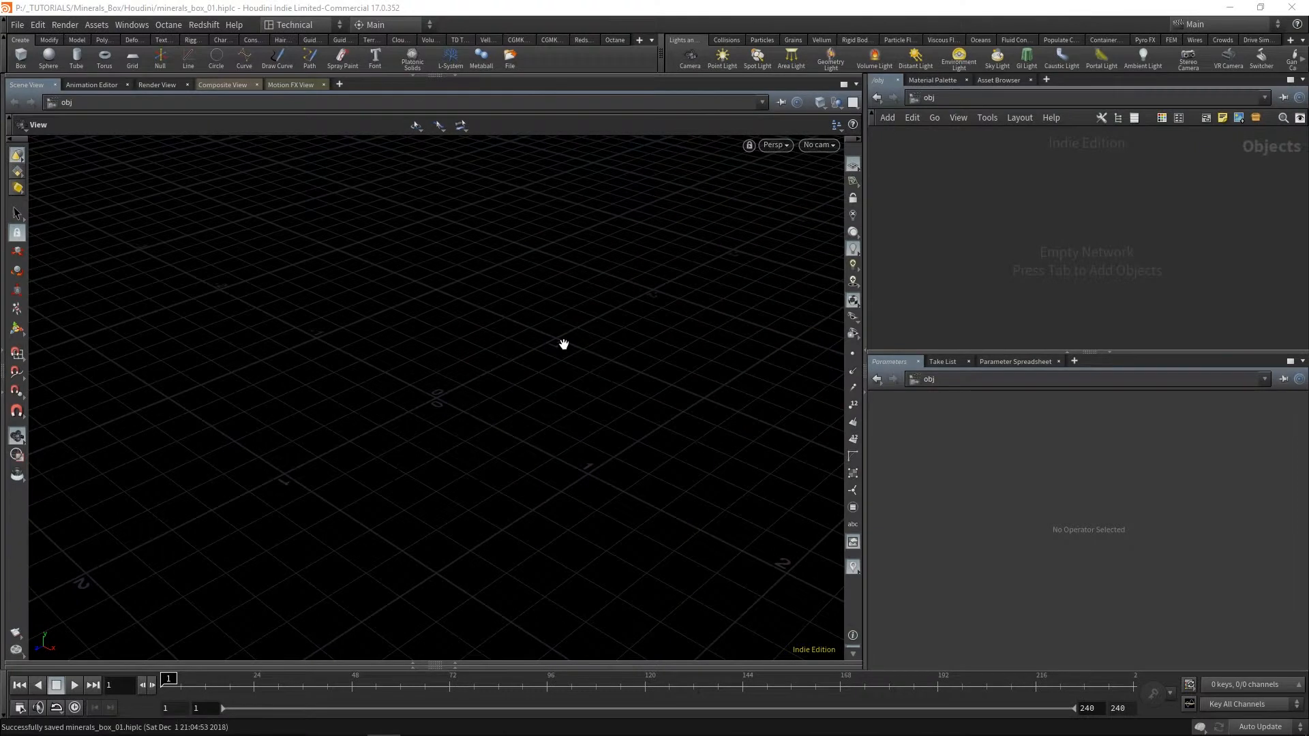
Step: Create a Geometry object in the empty object network and go inside it
key(Tab)
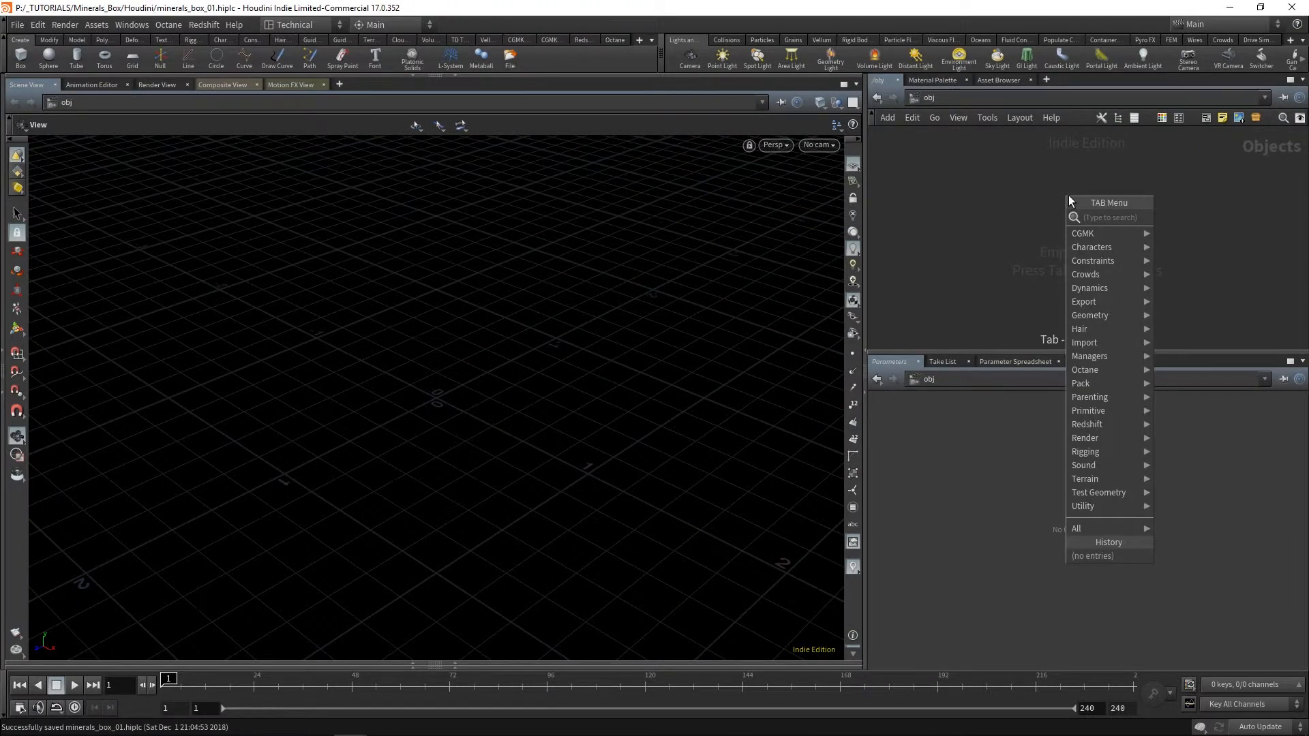
text(geo)
key(Up)
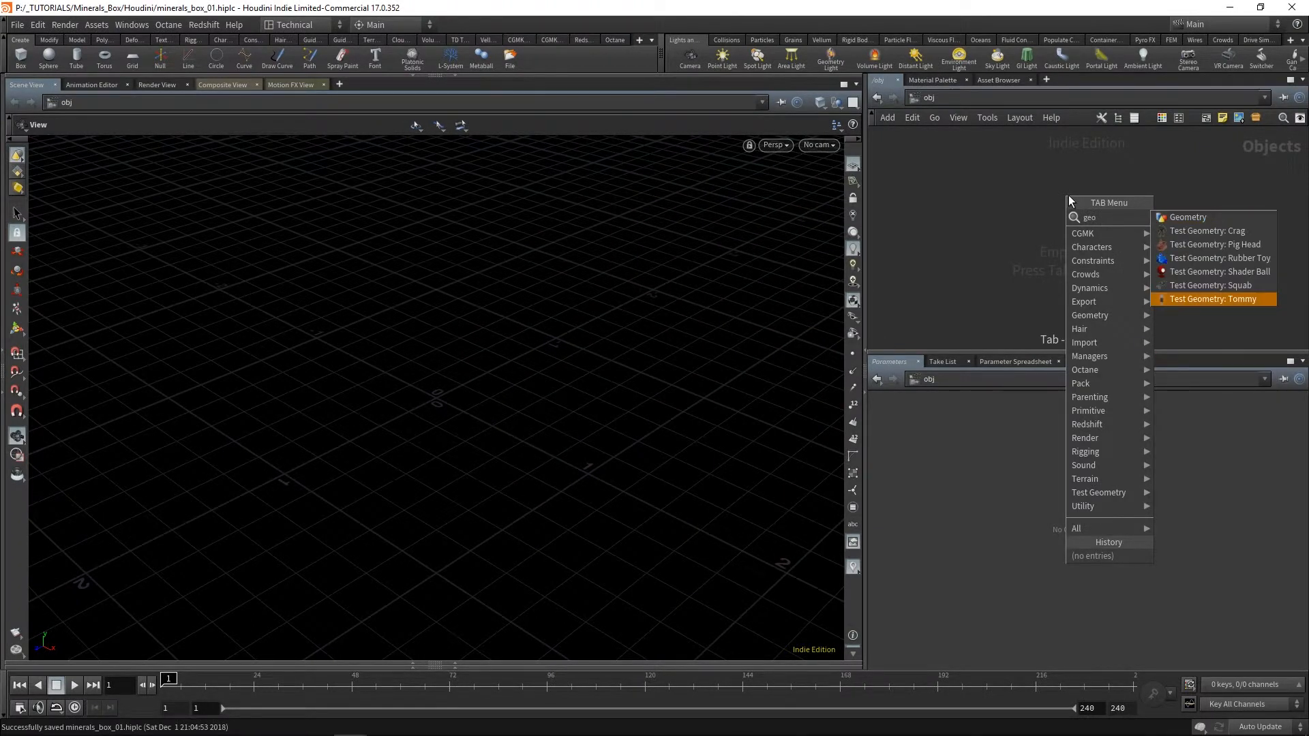
key(Down)
key(Return)
click(1069, 195)
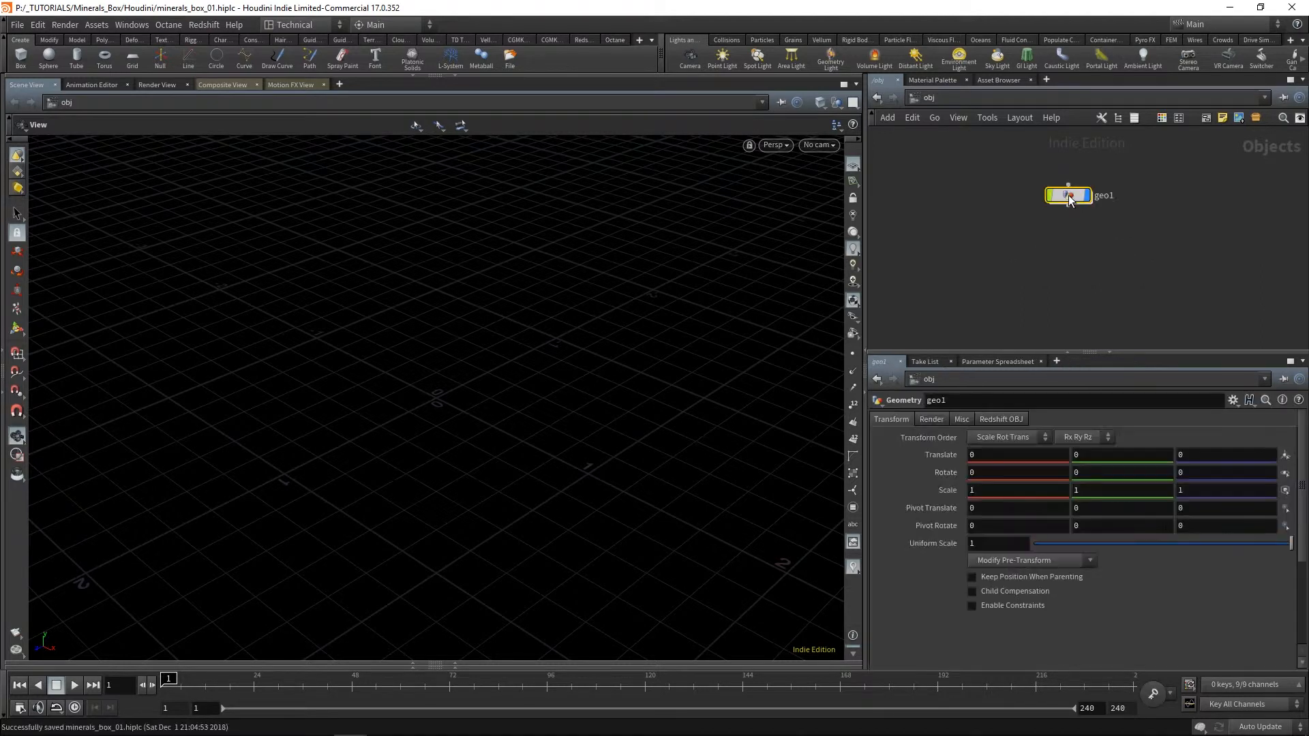
double_click(1055, 198)
Step: Add a Box node to the geometry network
key(Tab)
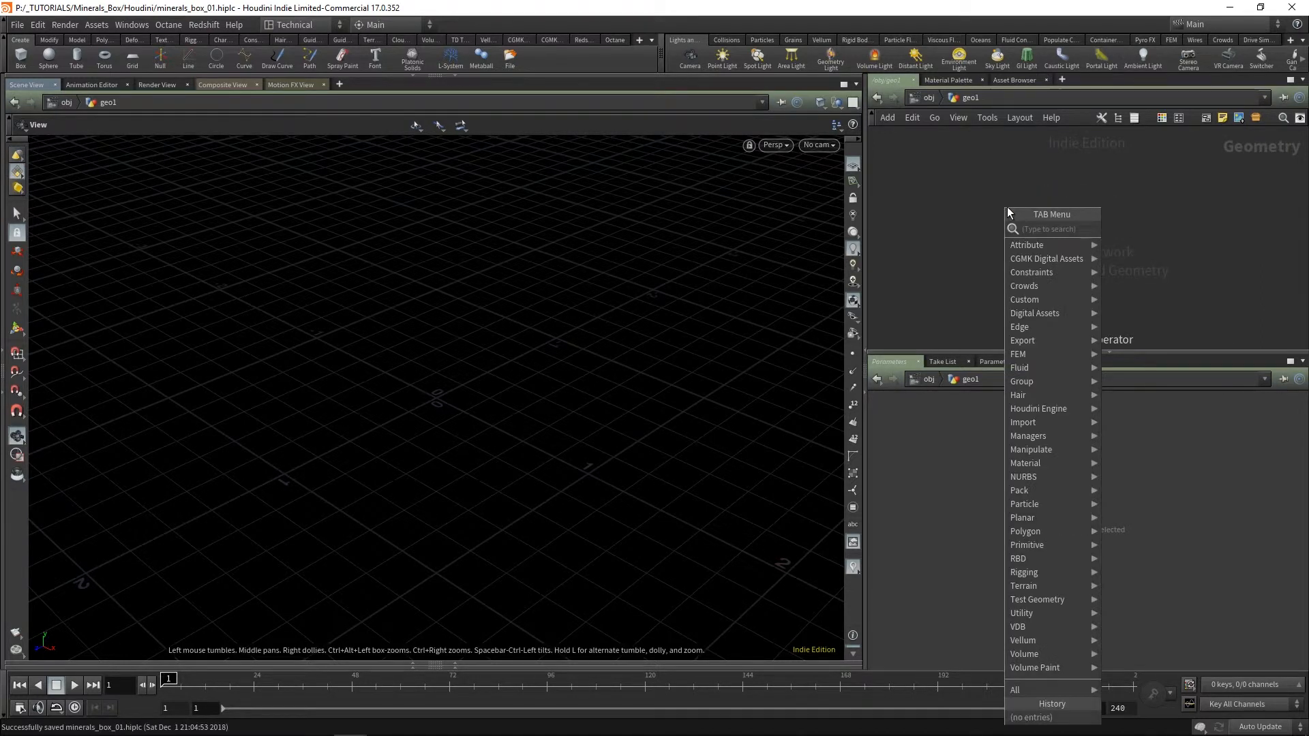
text(box)
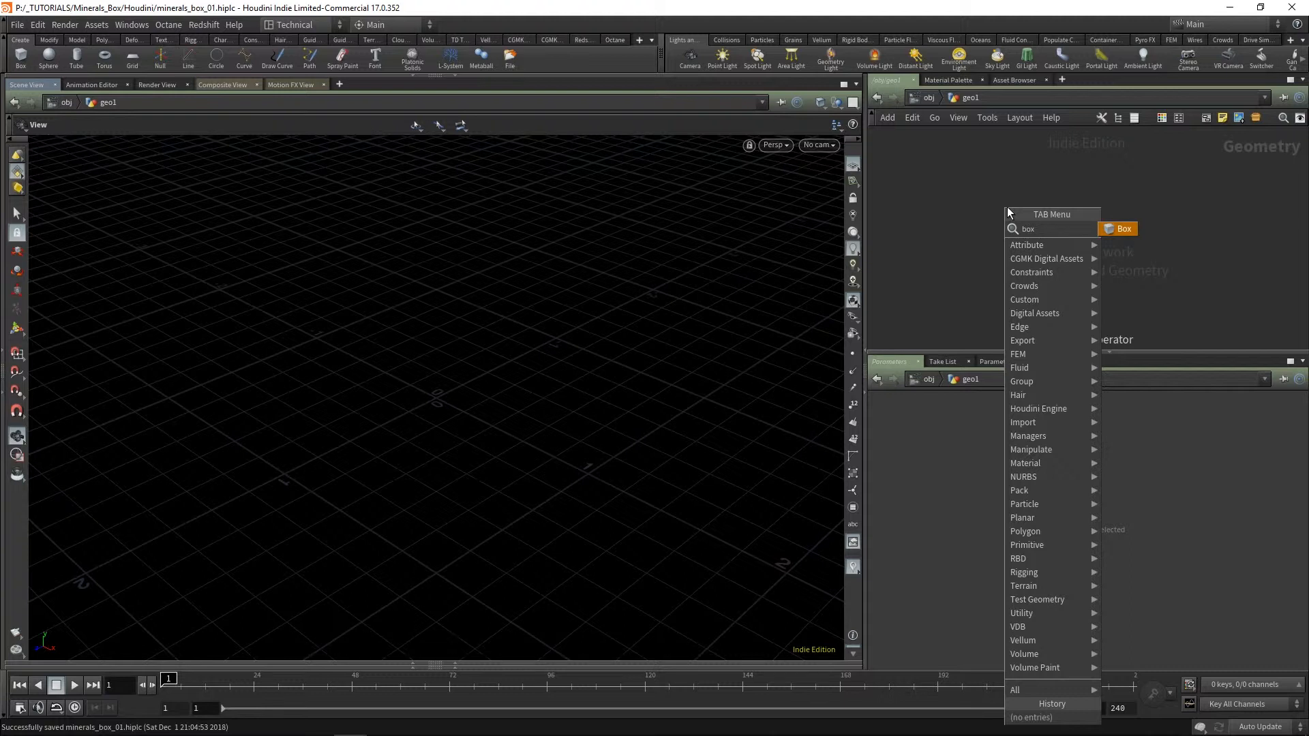
key(Return)
click(1008, 206)
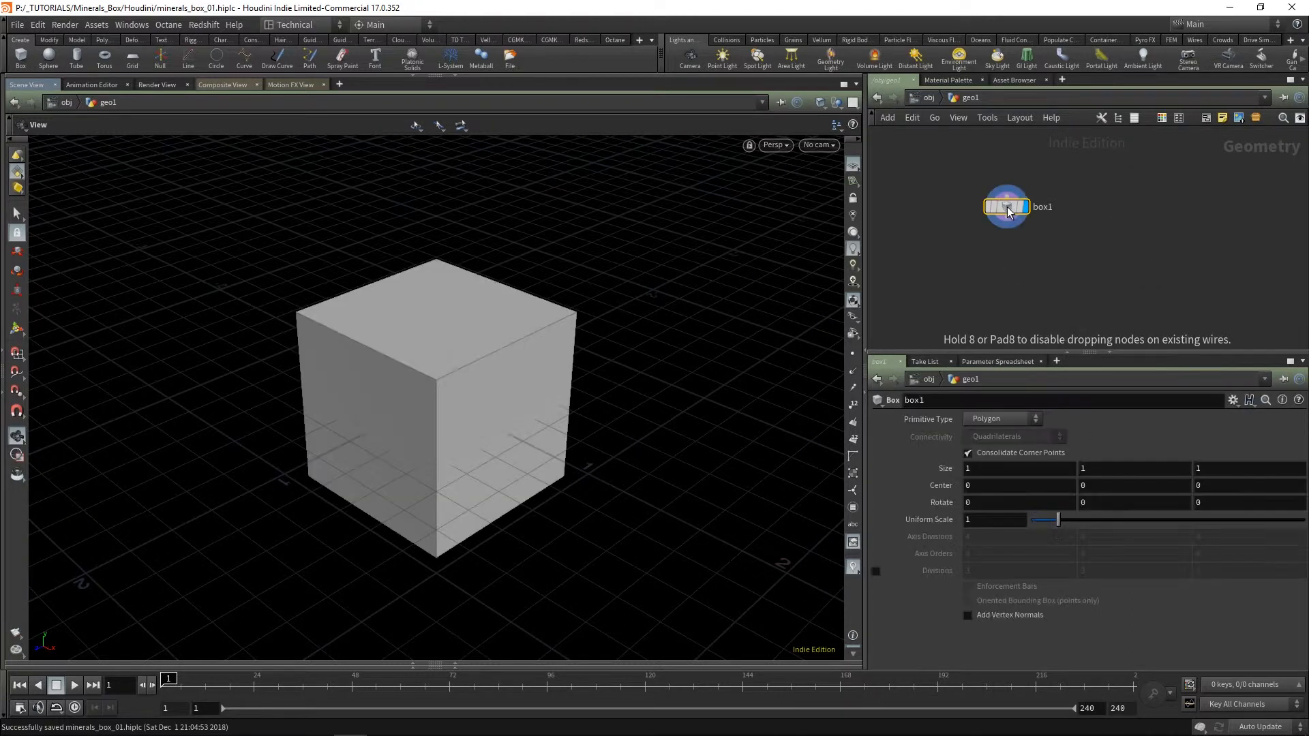
Step: Set the box's size to 0.03 in X, 0.2 in Y and 0.03 in Z
click(964, 469)
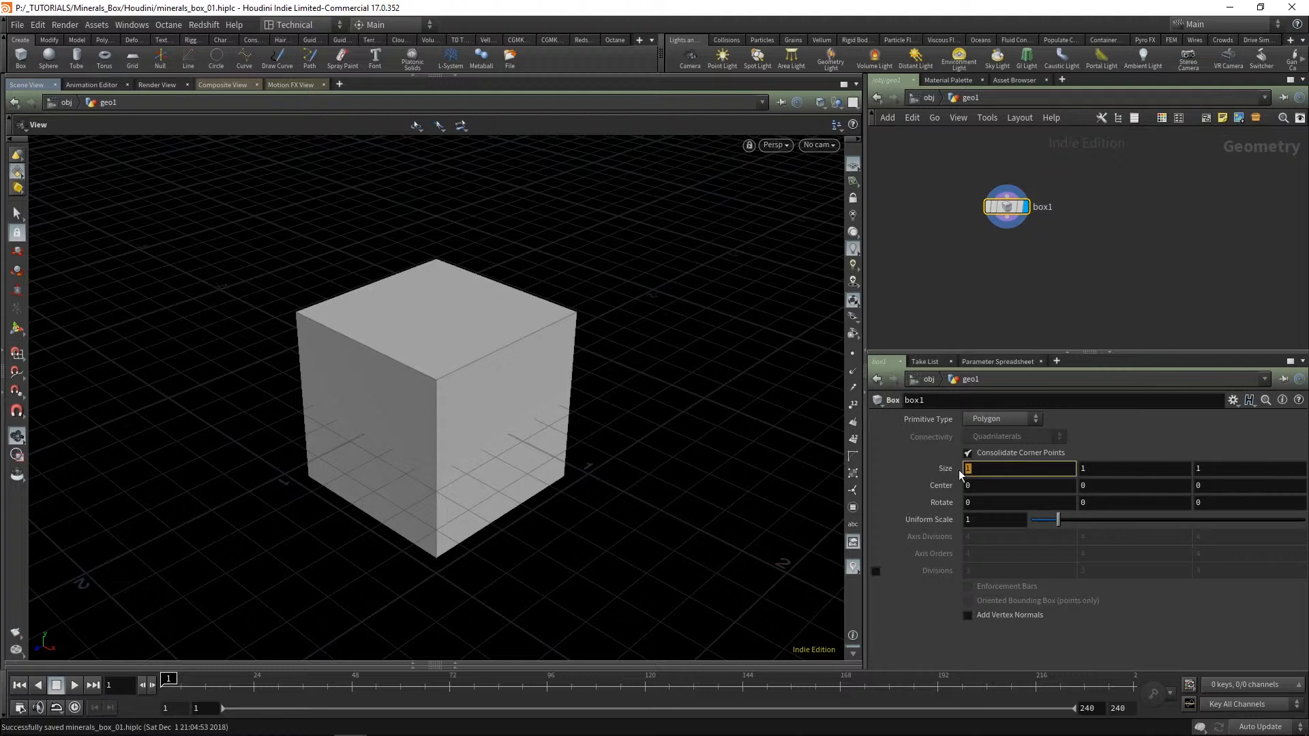
text(0.03)
key(Tab)
text(0.)
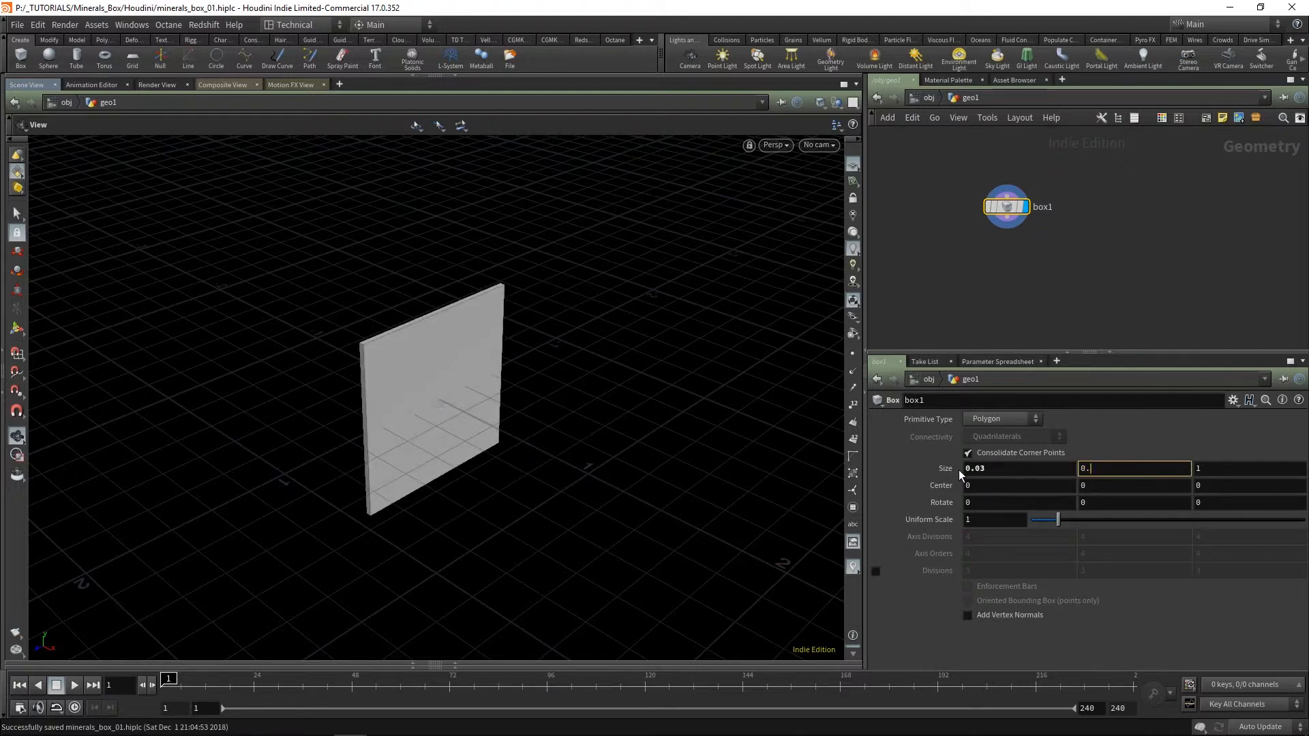
text(2)
key(Tab)
text(0.03)
key(Return)
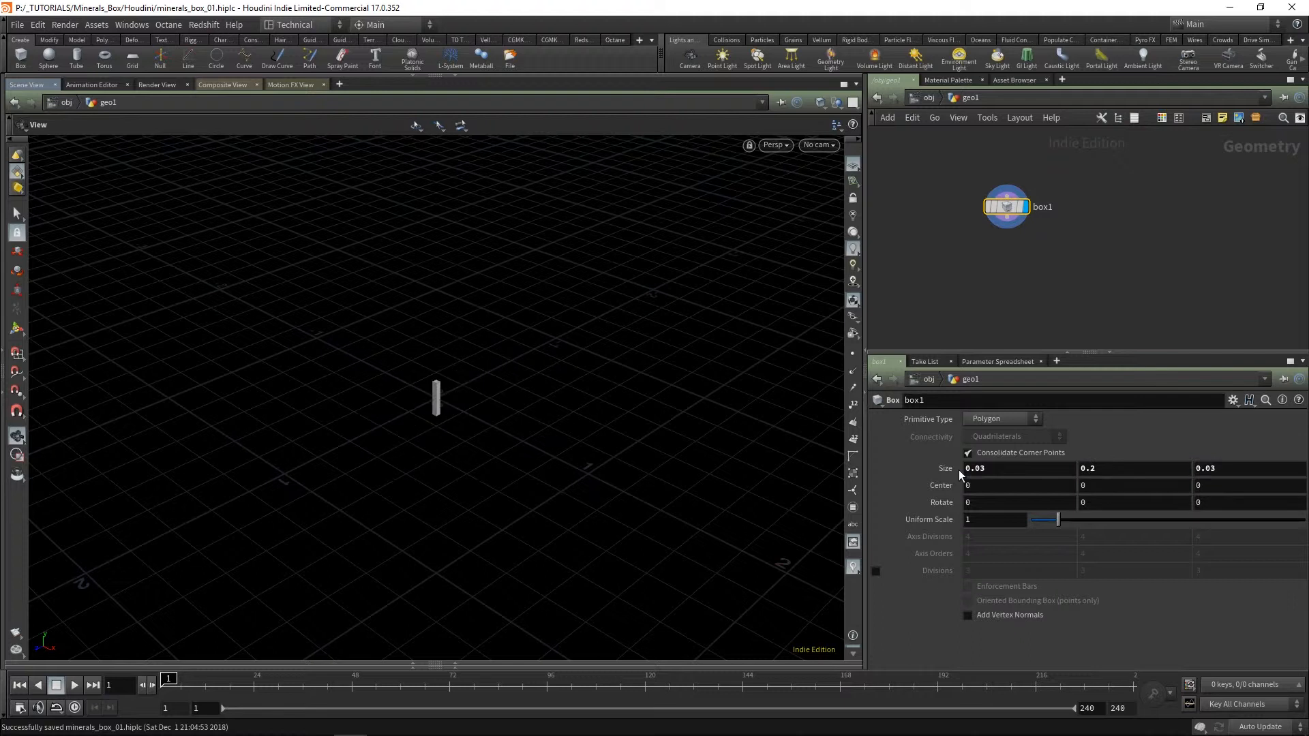
drag(589, 517, 523, 509)
right_drag(522, 508, 488, 289)
middle_drag(489, 289, 599, 520)
right_drag(599, 520, 499, 312)
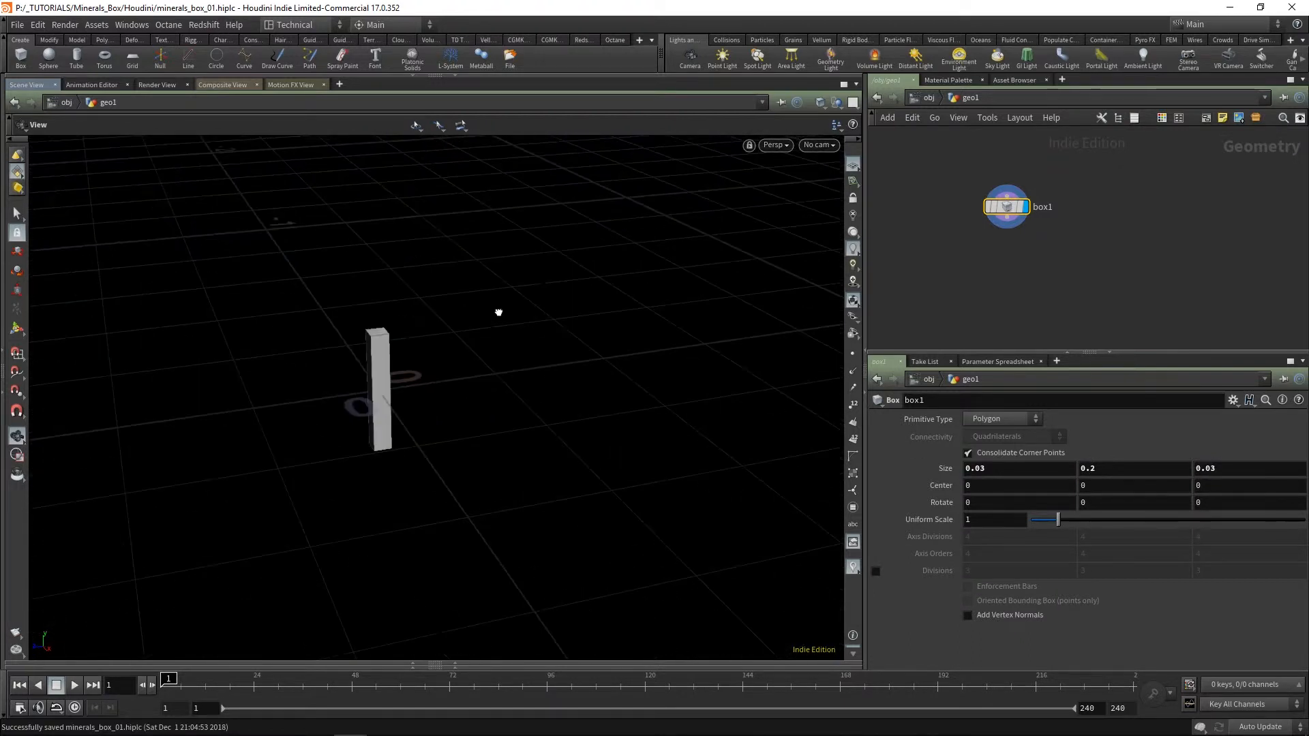
drag(498, 312, 468, 378)
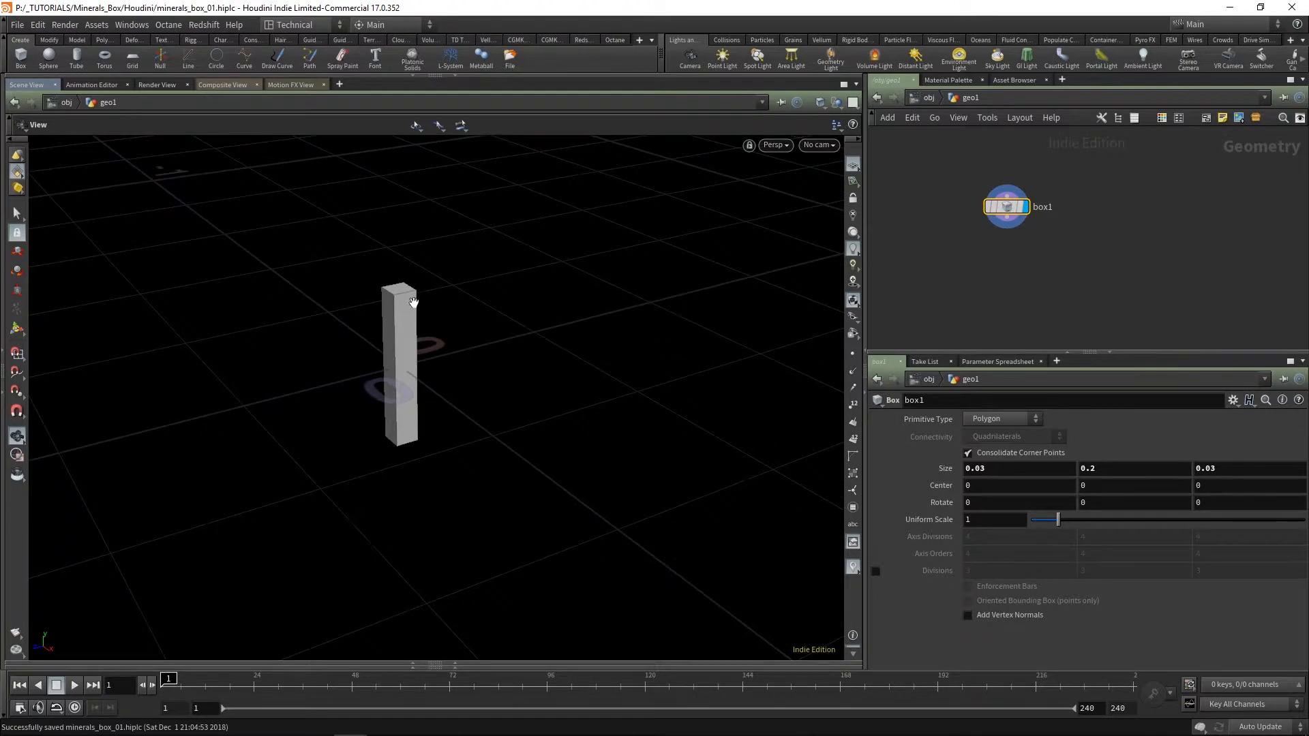
drag(520, 407, 478, 368)
Step: Add a Normal node below the box, wire the box into it and display its result
drag(1018, 213, 992, 184)
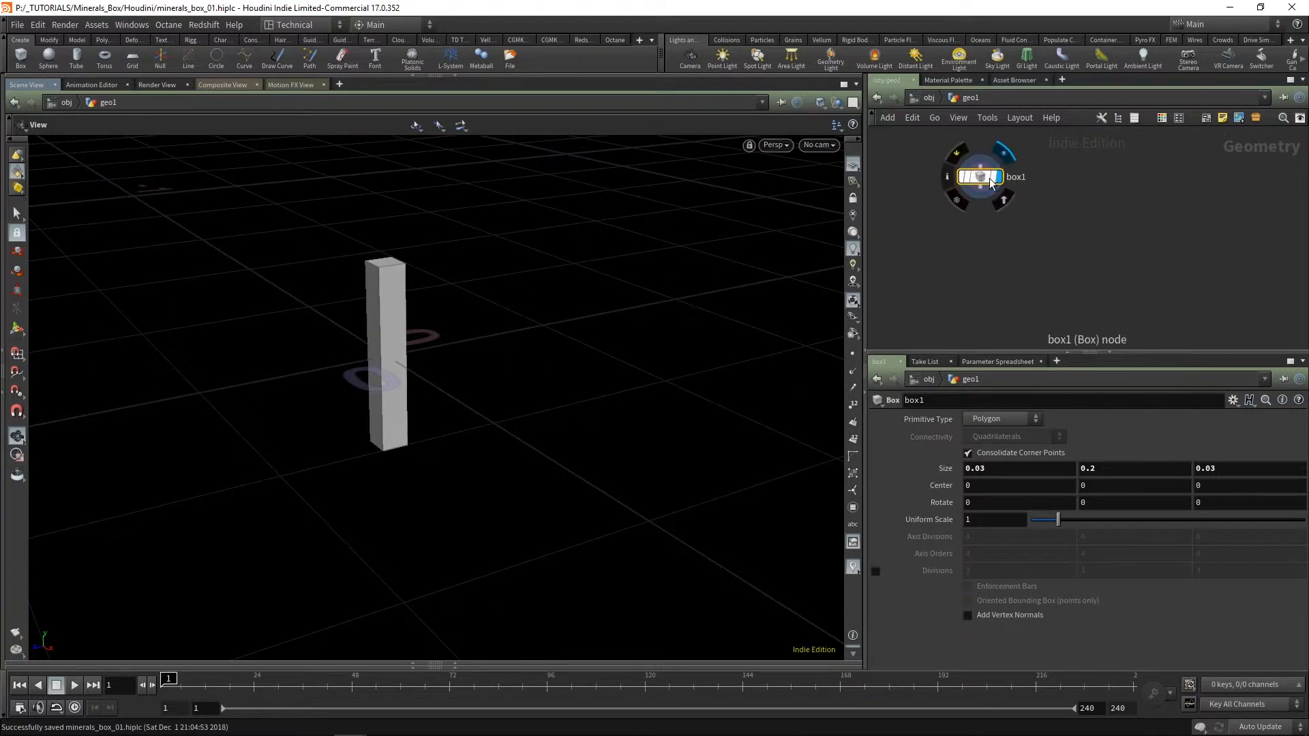
key(Tab)
key(Escape)
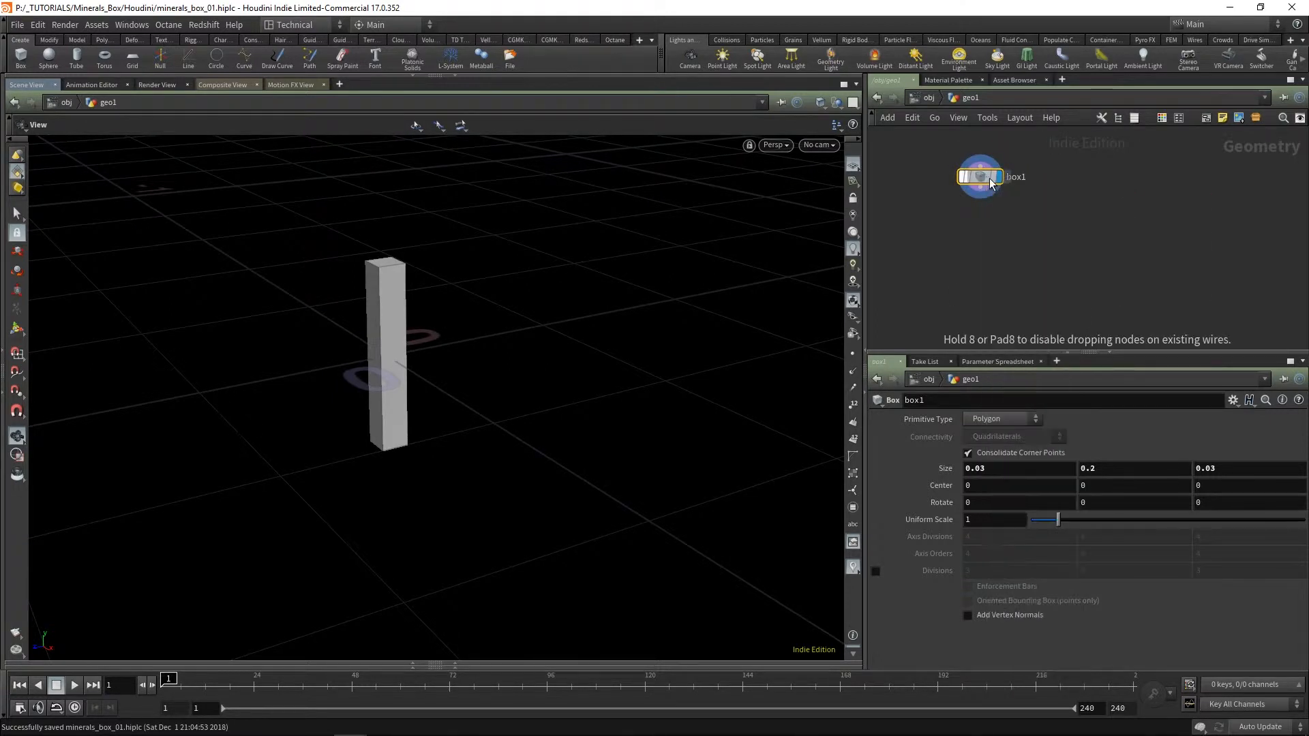
click(985, 240)
click(990, 193)
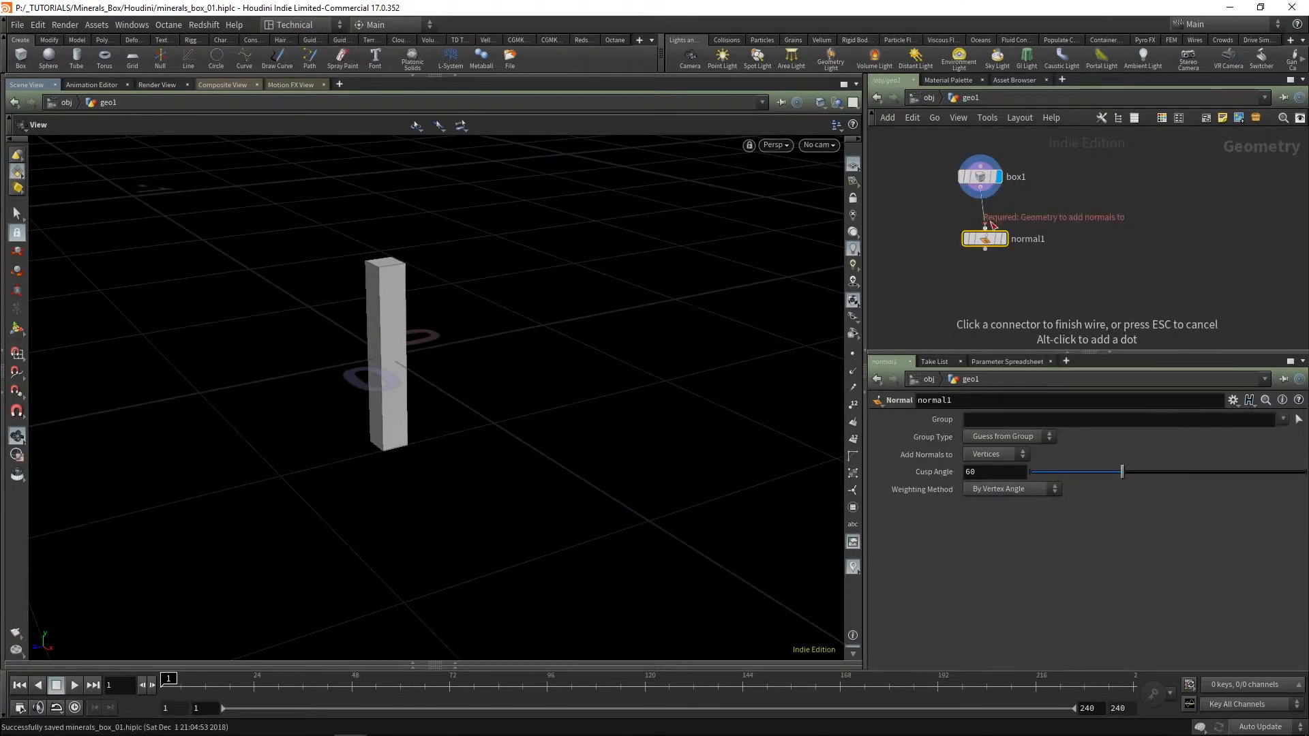
click(984, 227)
drag(990, 243, 985, 248)
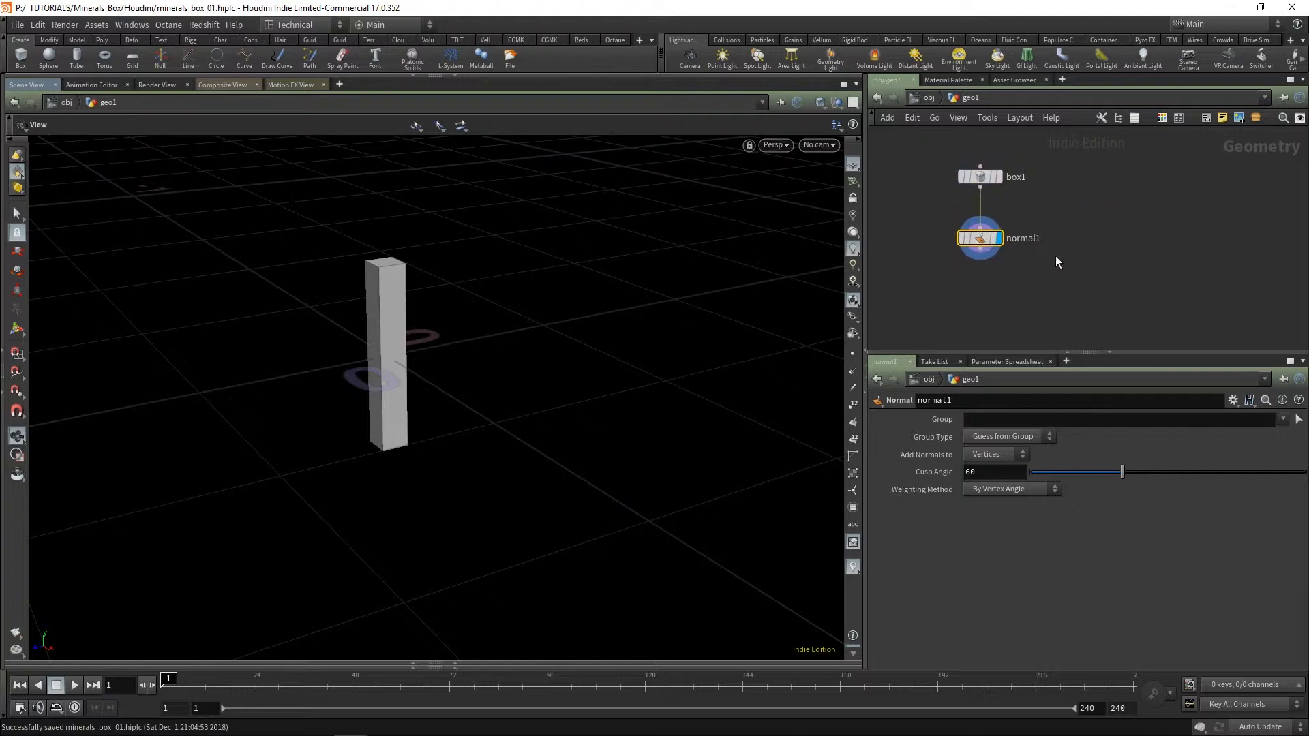
Step: Add a UV Unwrap node below the Normal node, connect the Normal output to its first input and display it
key(Tab)
text(unw)
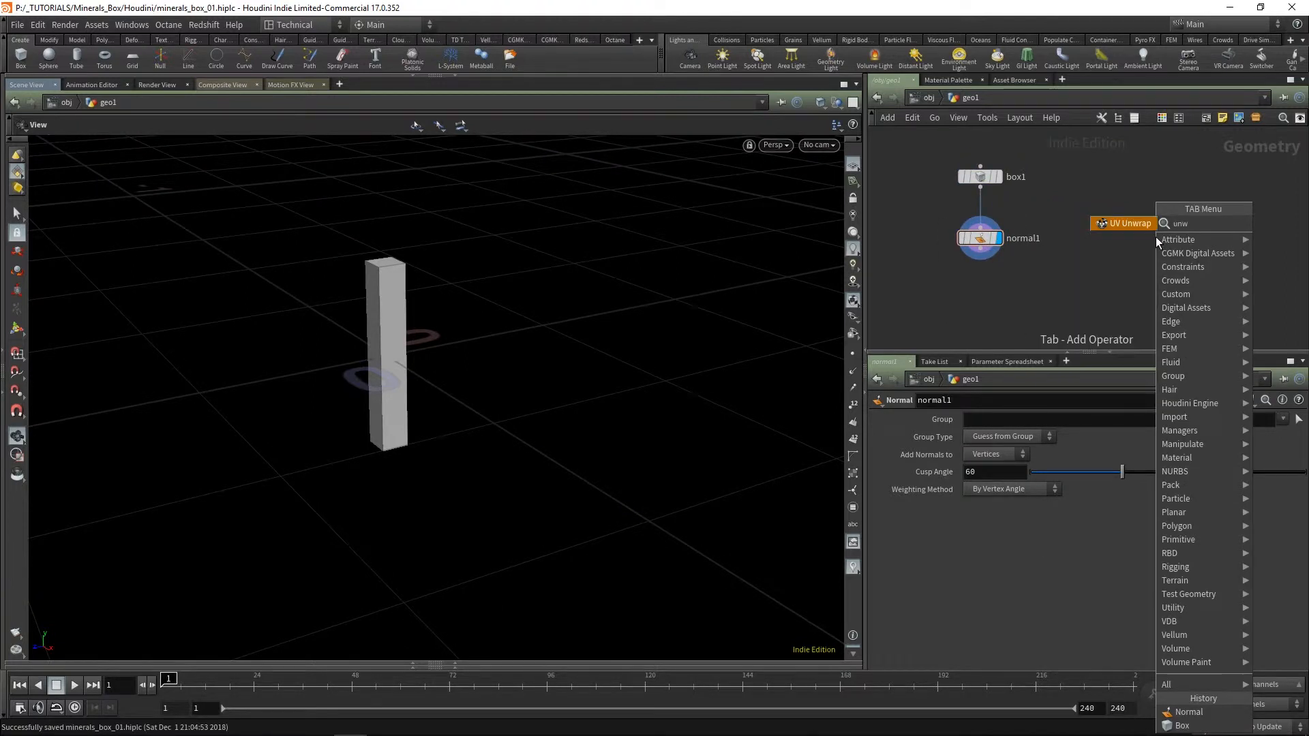
key(Return)
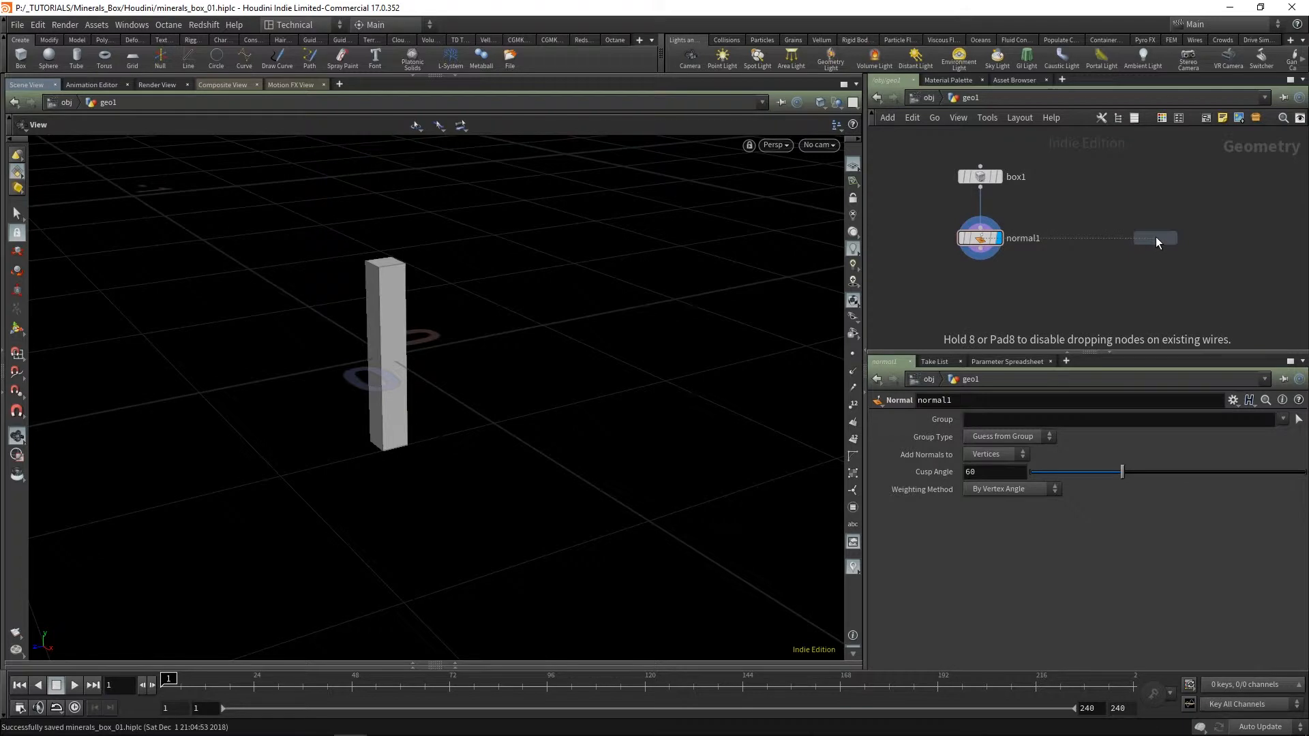
click(980, 296)
click(981, 250)
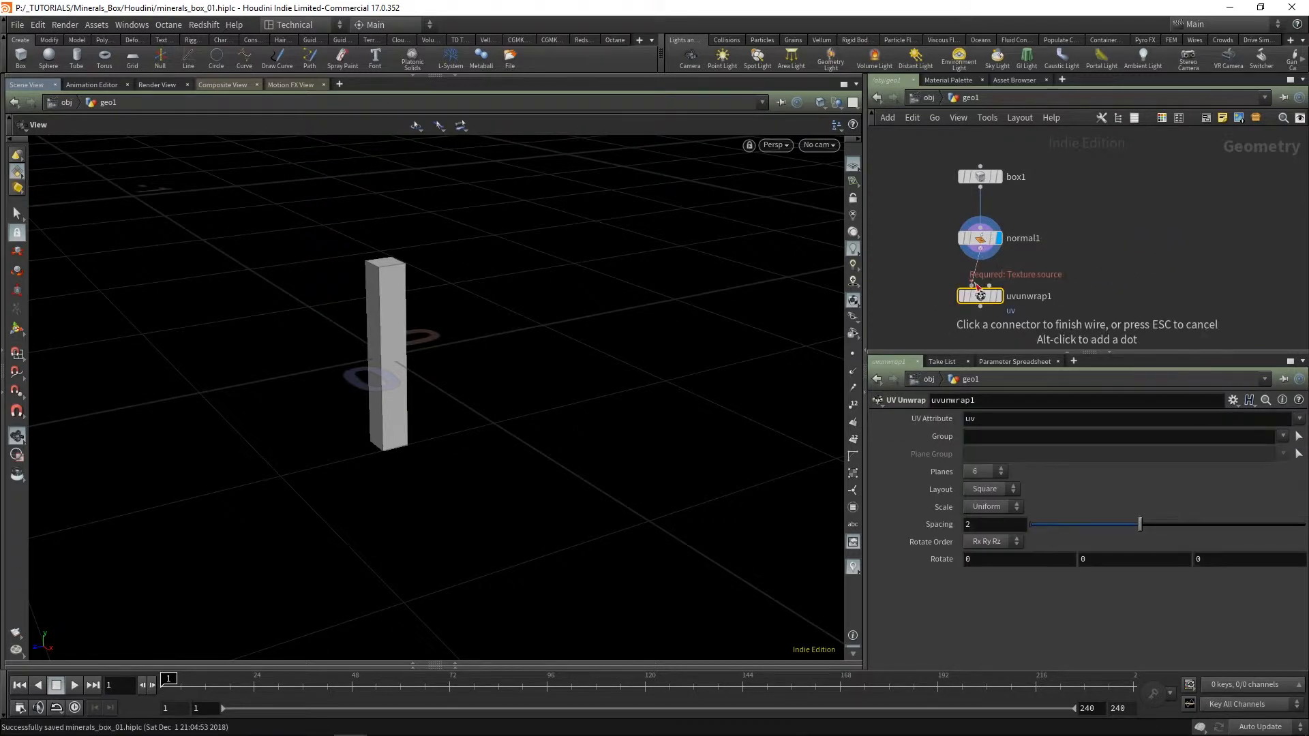
click(972, 285)
click(999, 295)
drag(985, 295, 992, 289)
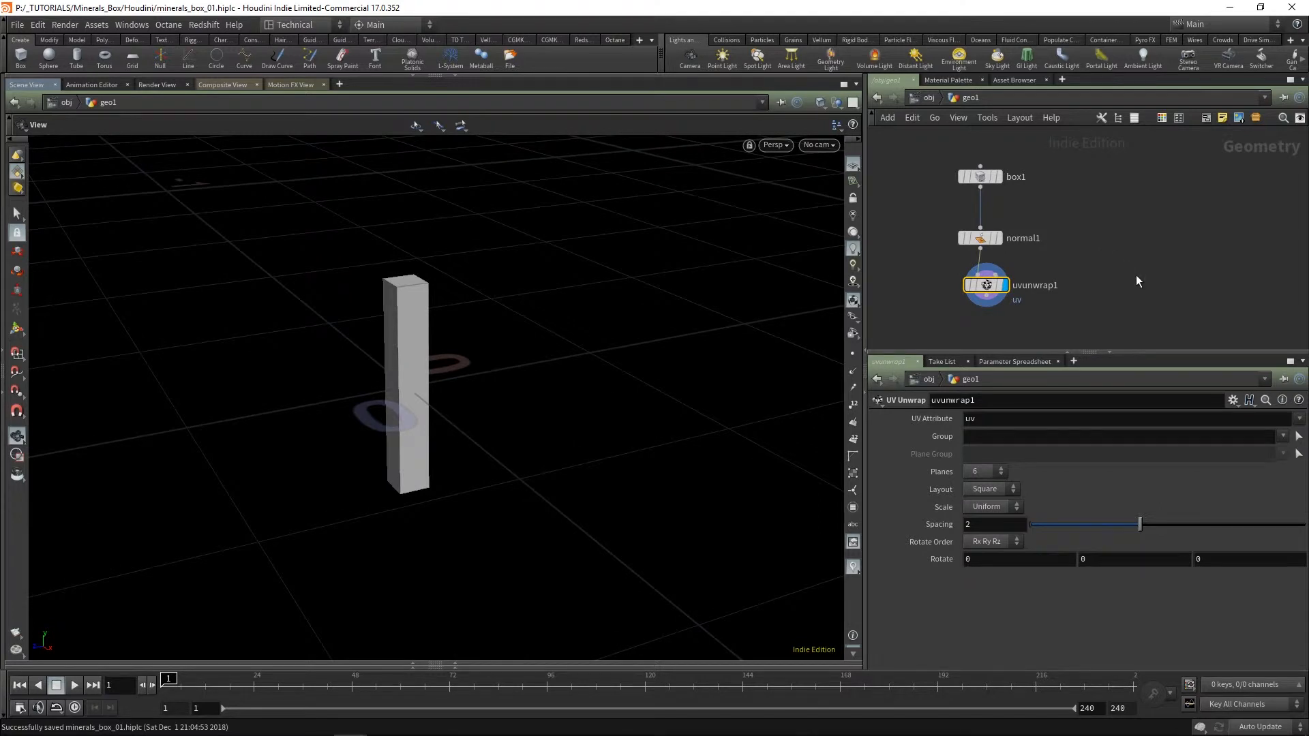
Step: Place a separate Add node beside the box chain and enable its Point 0 at the origin
scroll(1137, 293, down, 2)
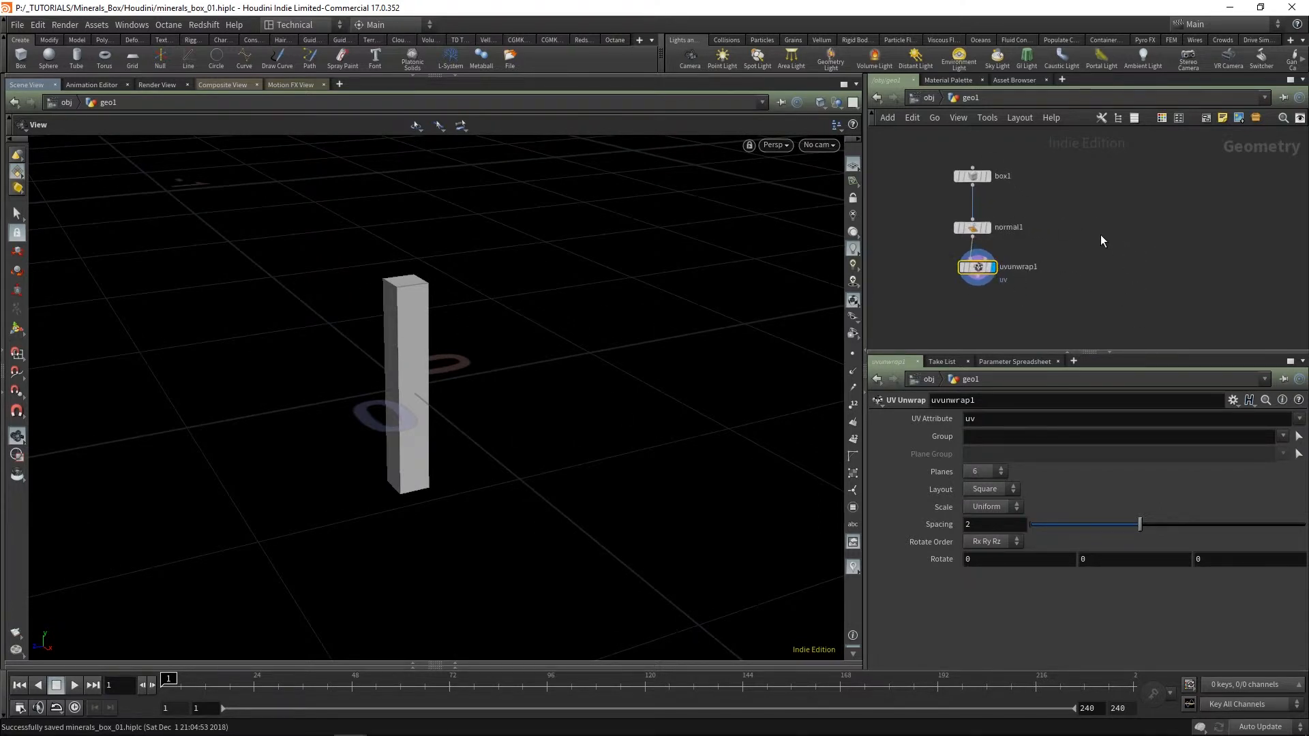
key(Tab)
text(ad)
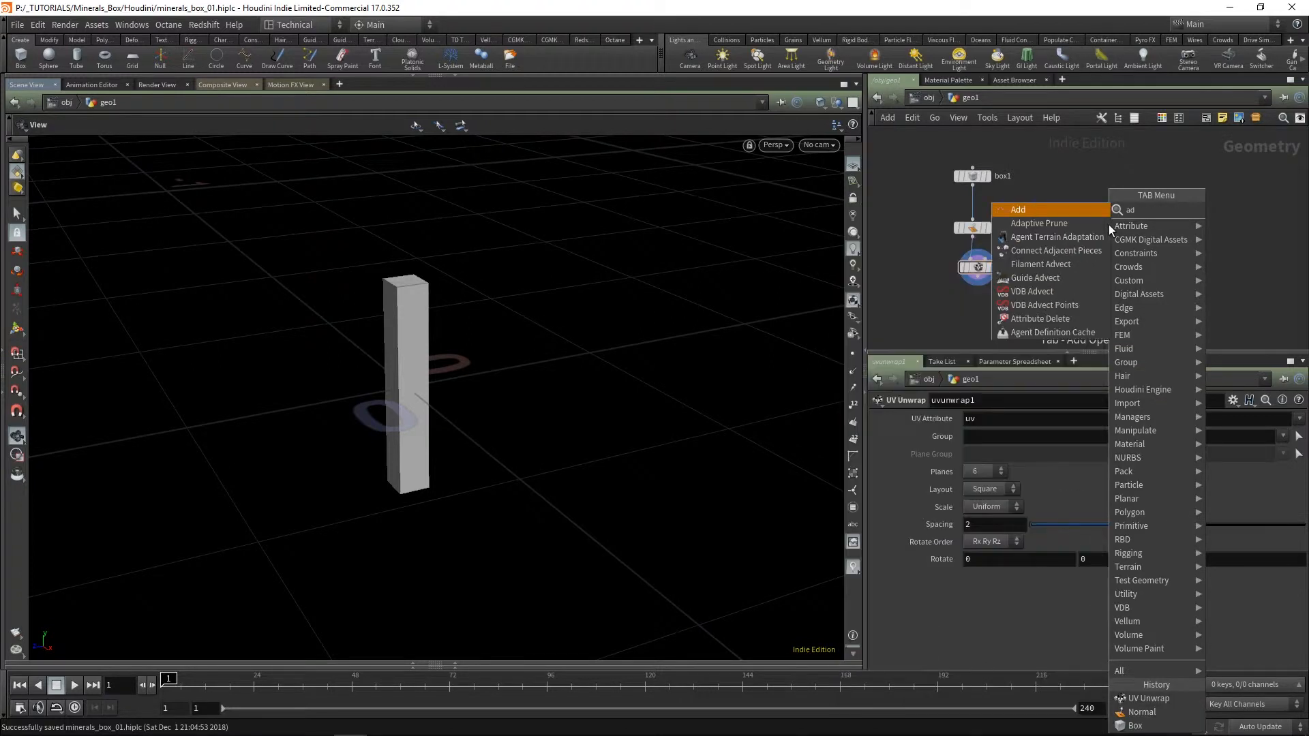
key(Return)
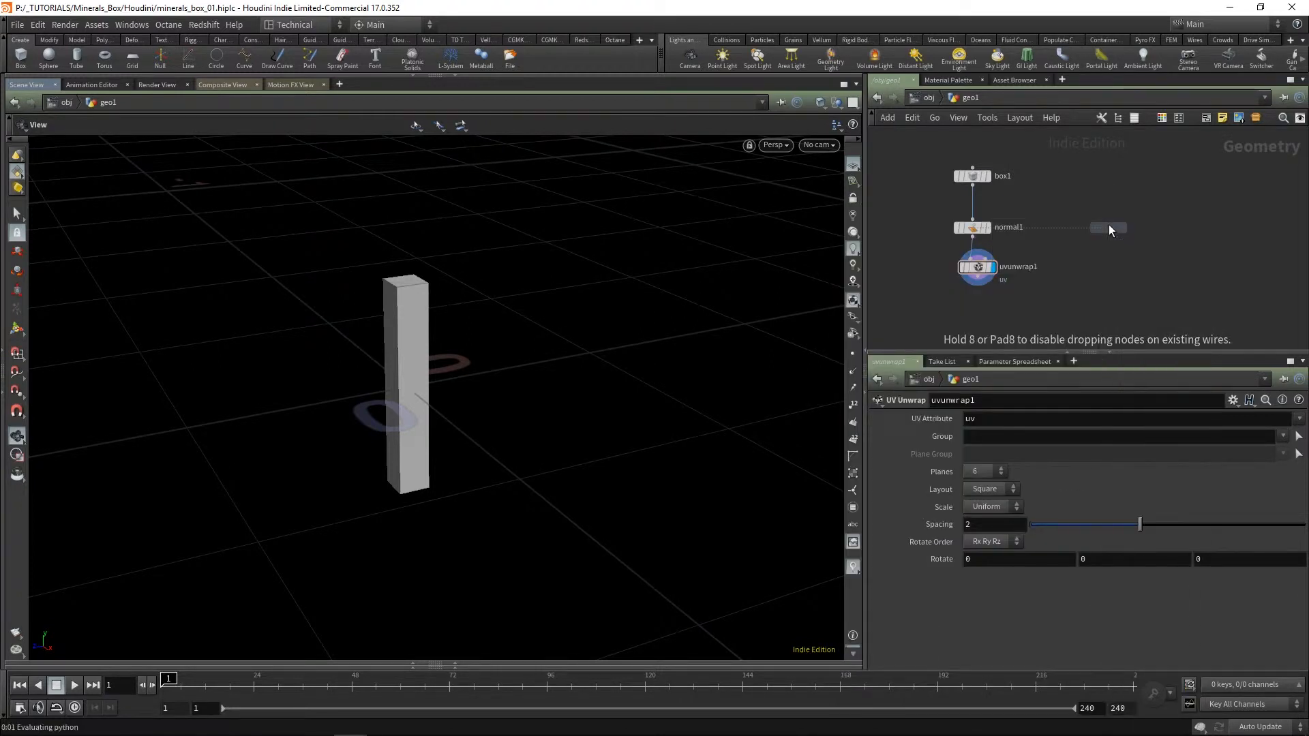
click(1118, 215)
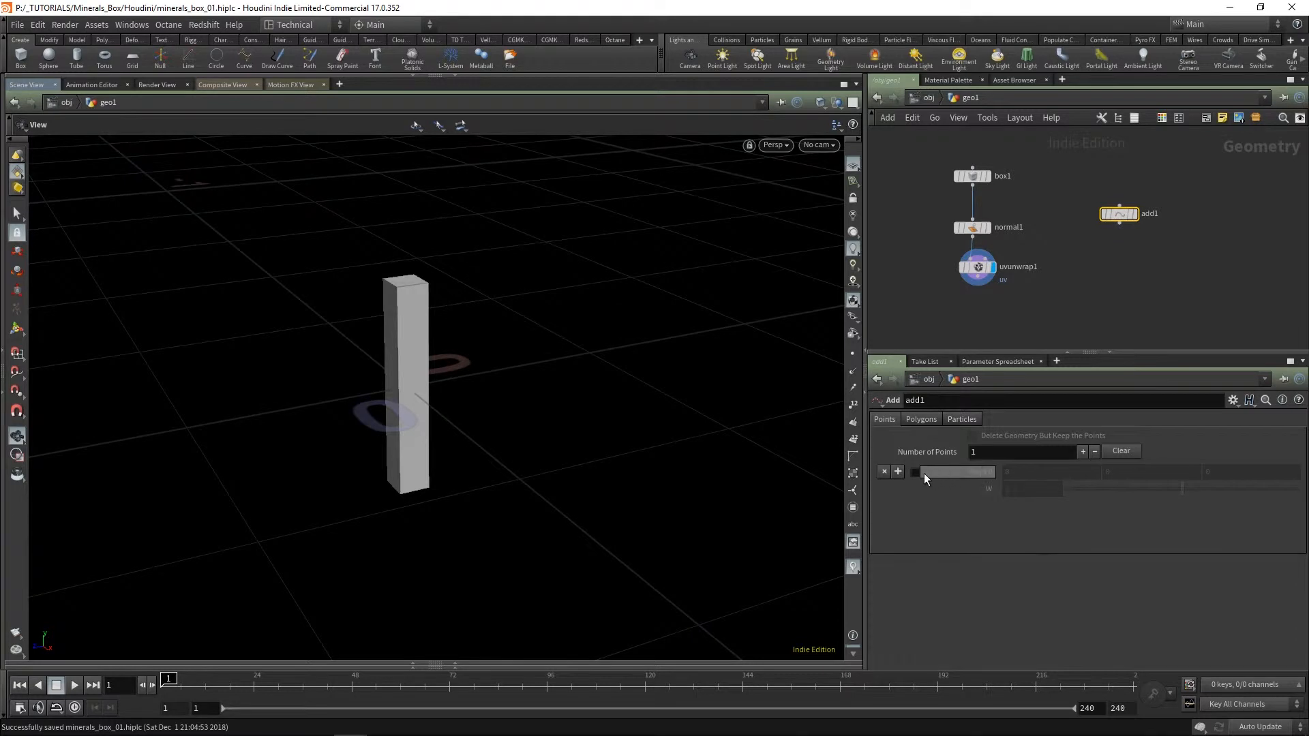
drag(1122, 215, 1150, 199)
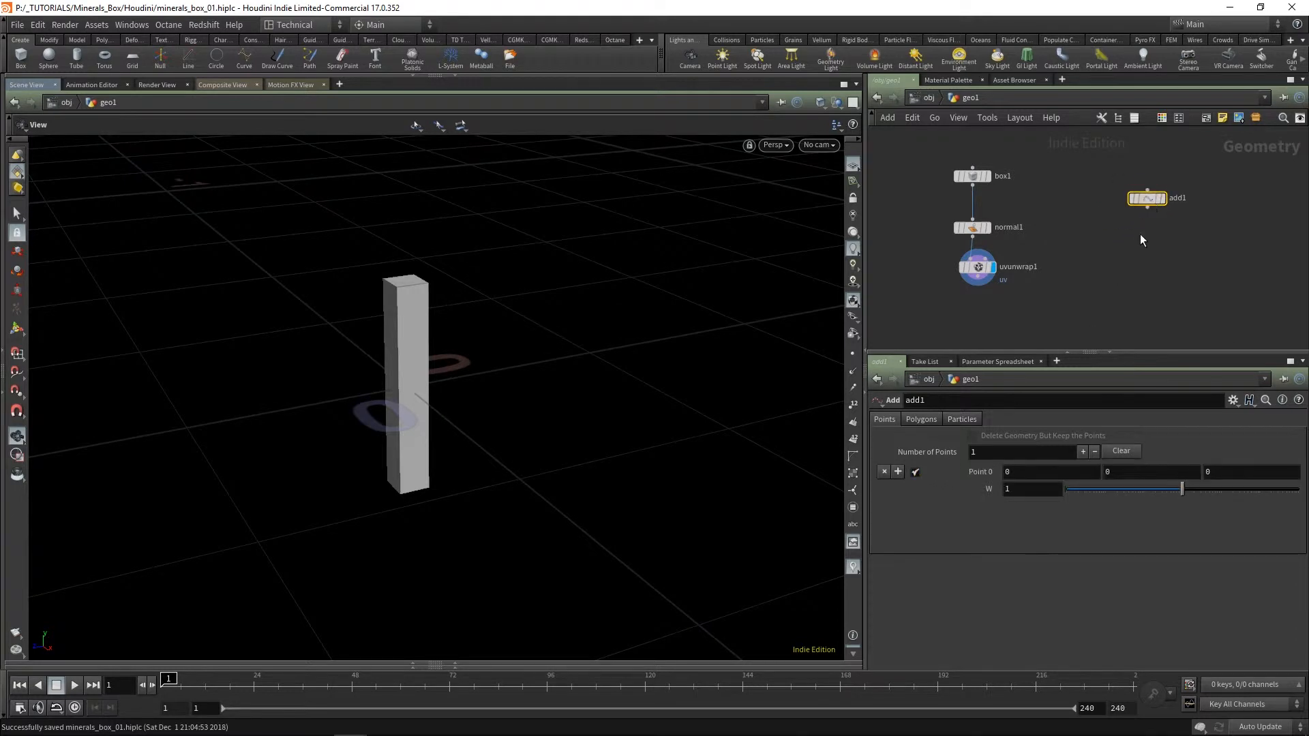
Step: Add a Point Replicate node below the Add node, wire the Add output into it and display it
key(Tab)
text(point)
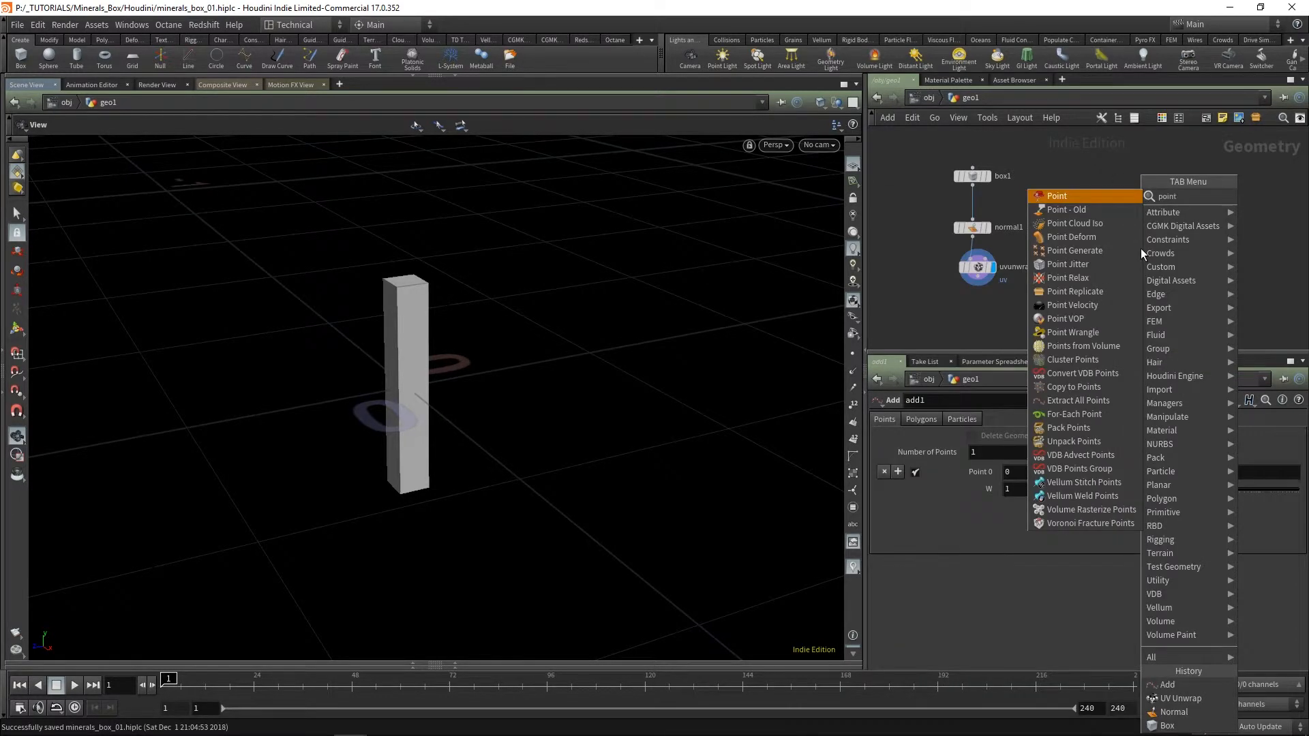
text(e)
key(BackSpace)
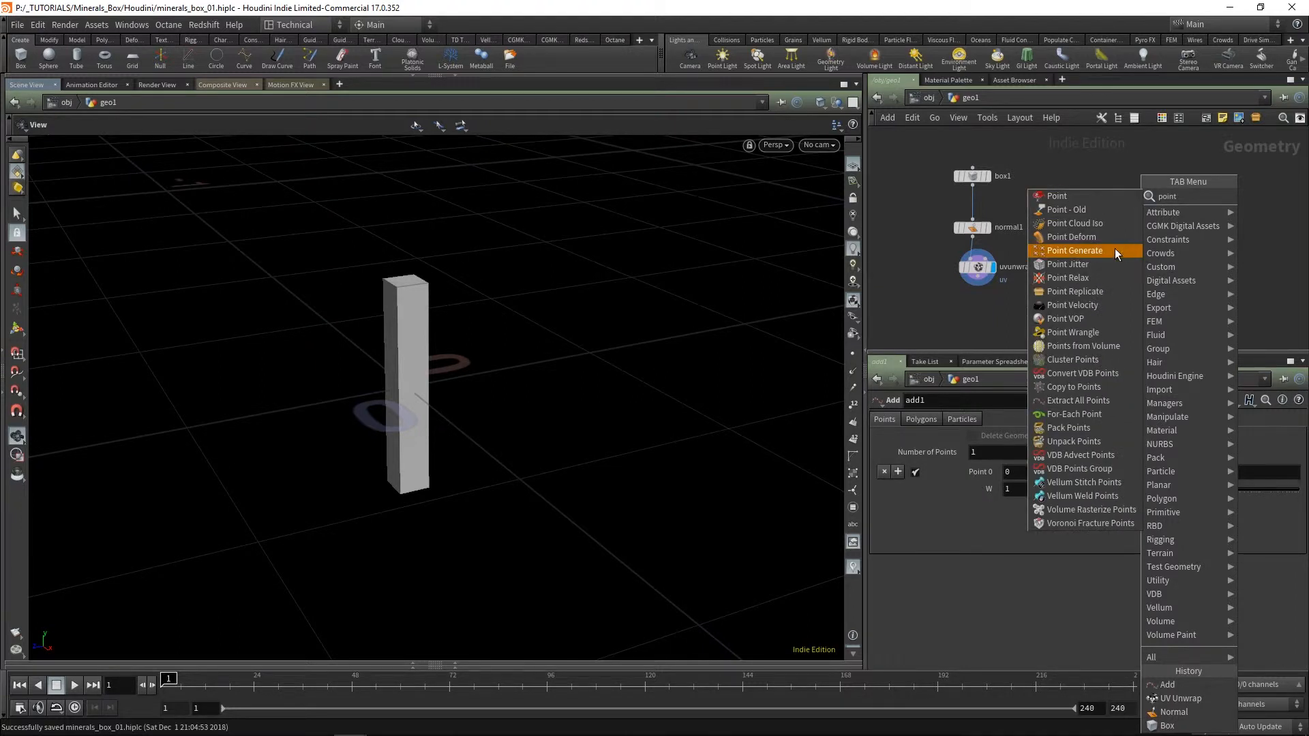
click(1086, 291)
click(1131, 272)
click(1147, 208)
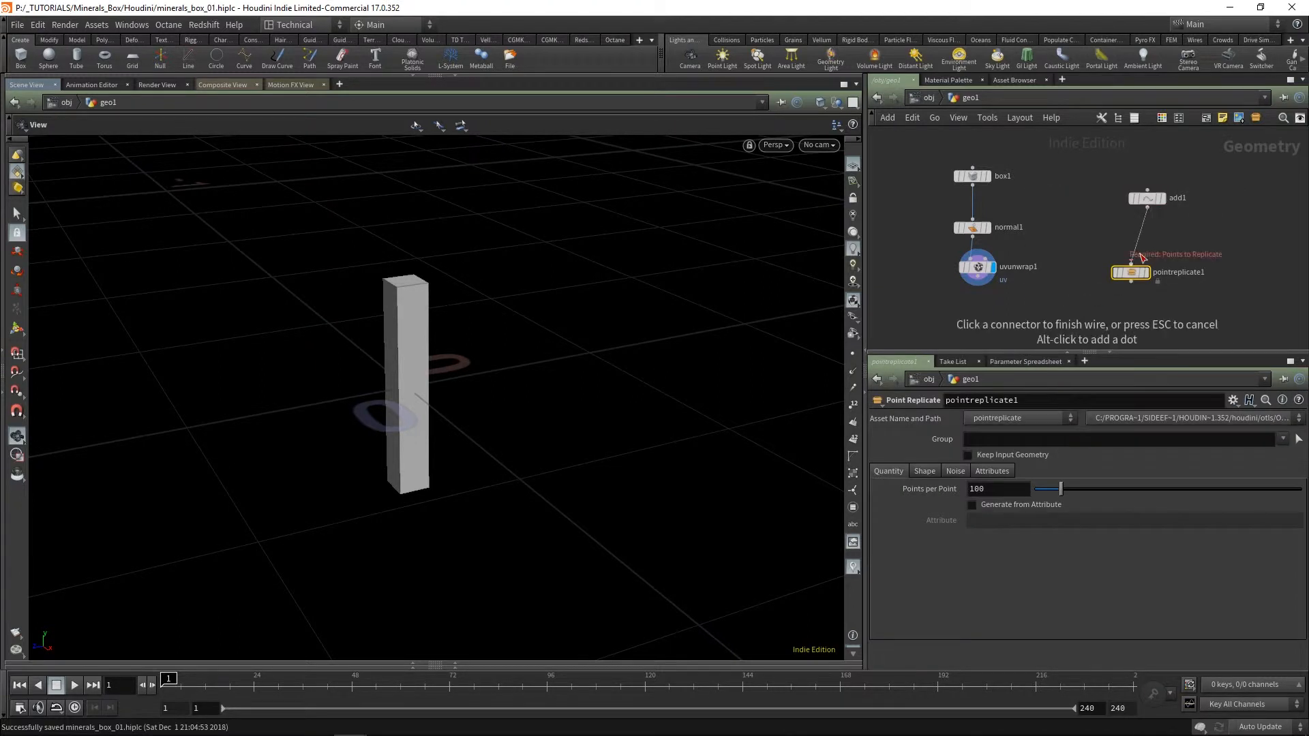
click(1131, 270)
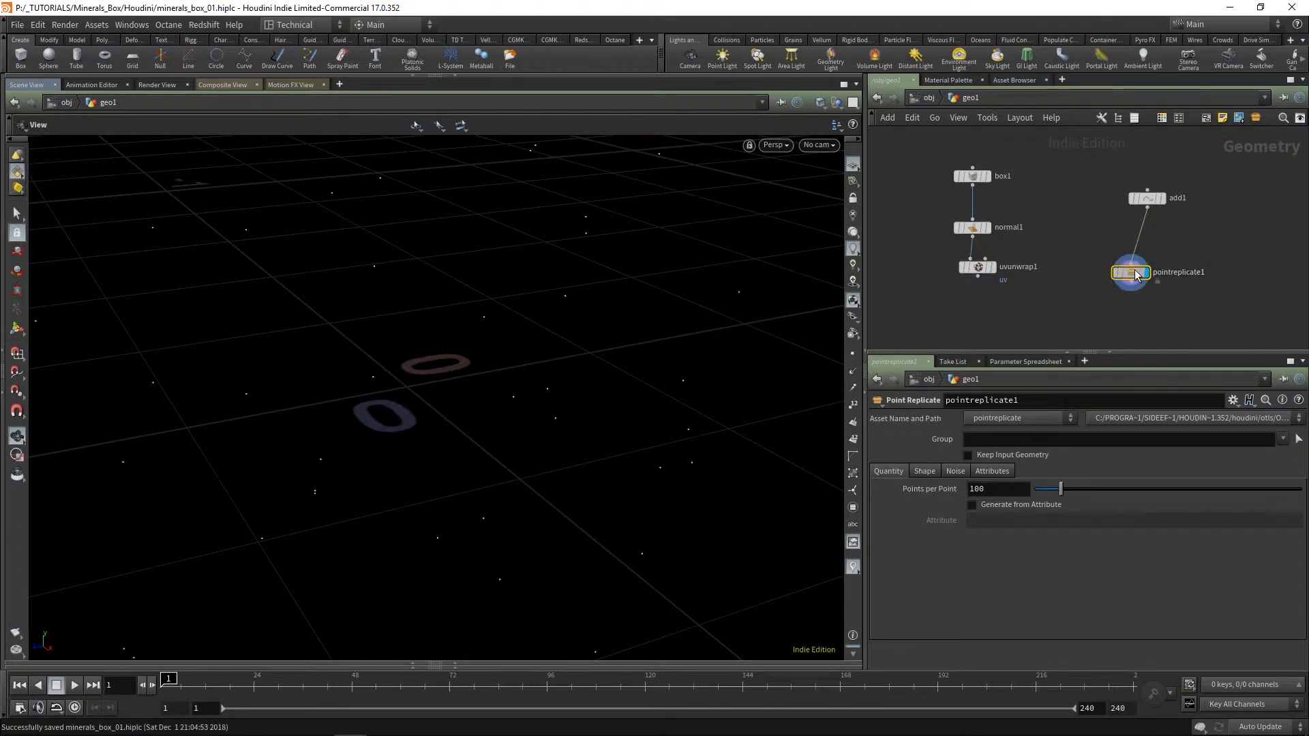
drag(1132, 276, 1142, 261)
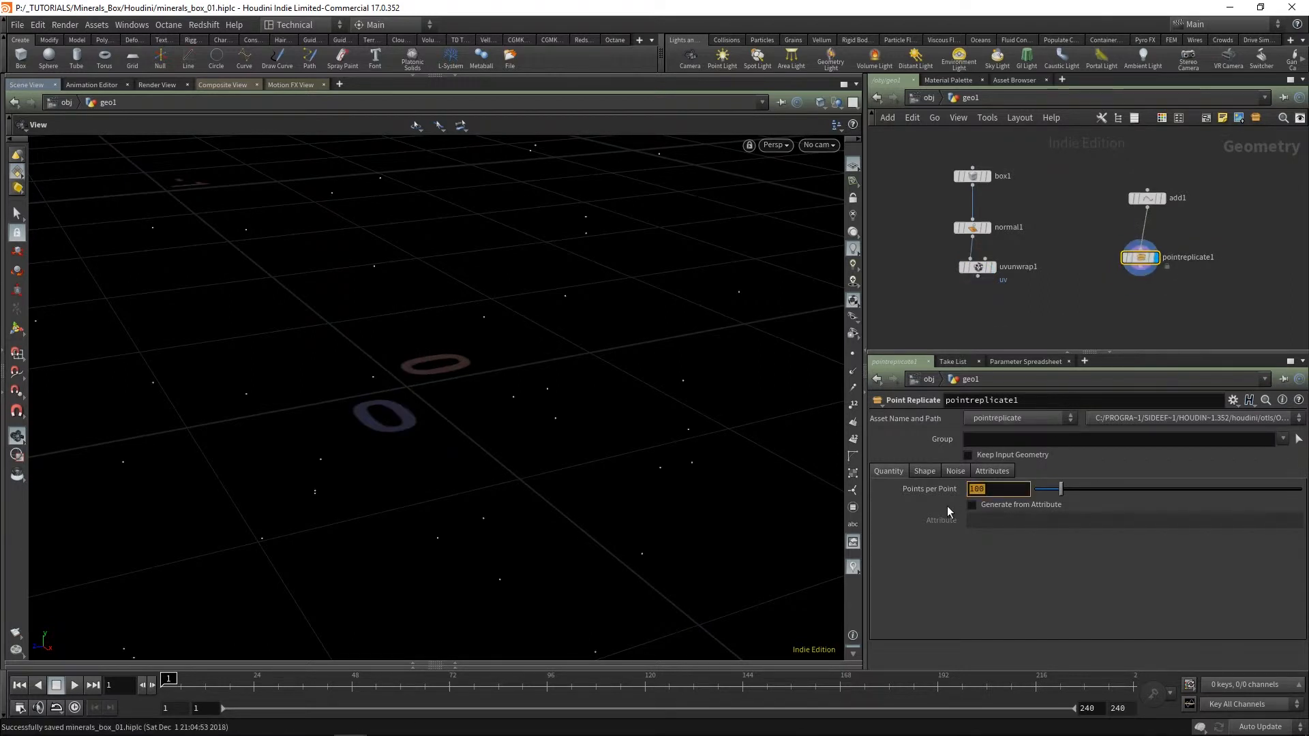
Step: Set the Point Replicate node's Points per Point to 64
text(64)
key(Return)
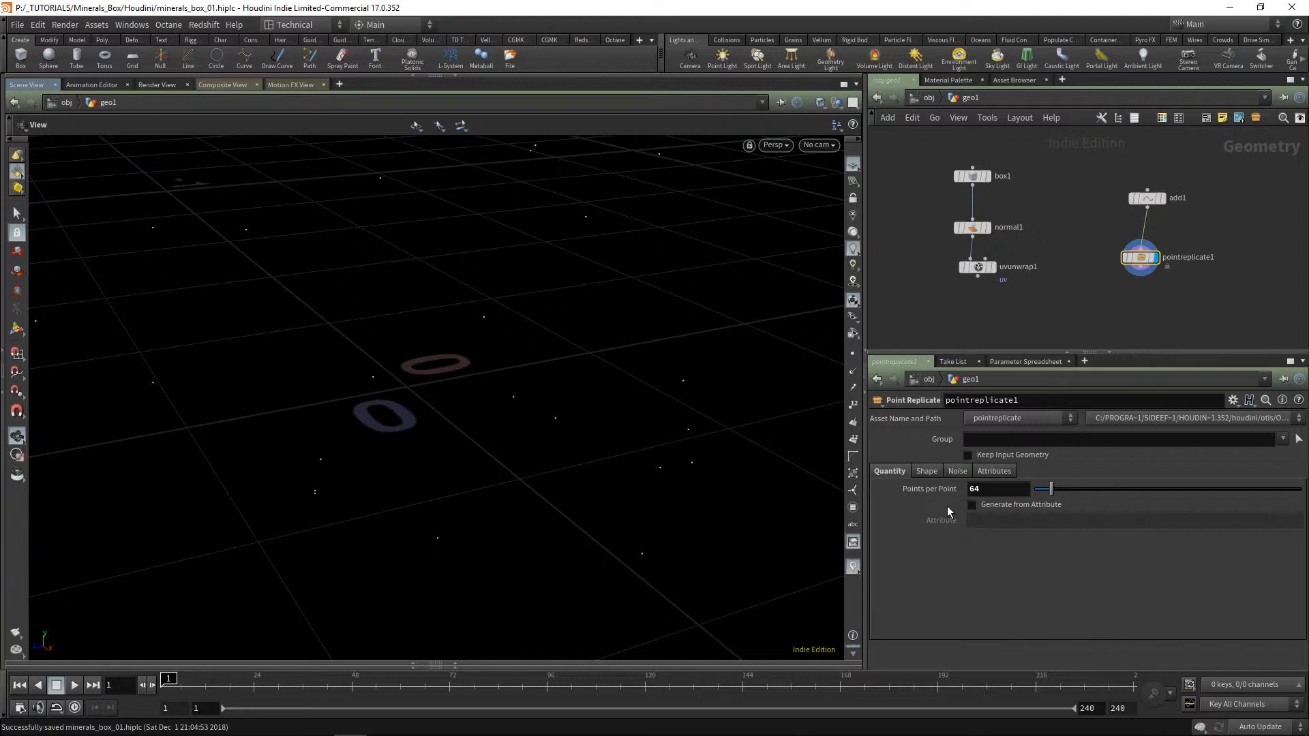
right_drag(636, 391, 544, 481)
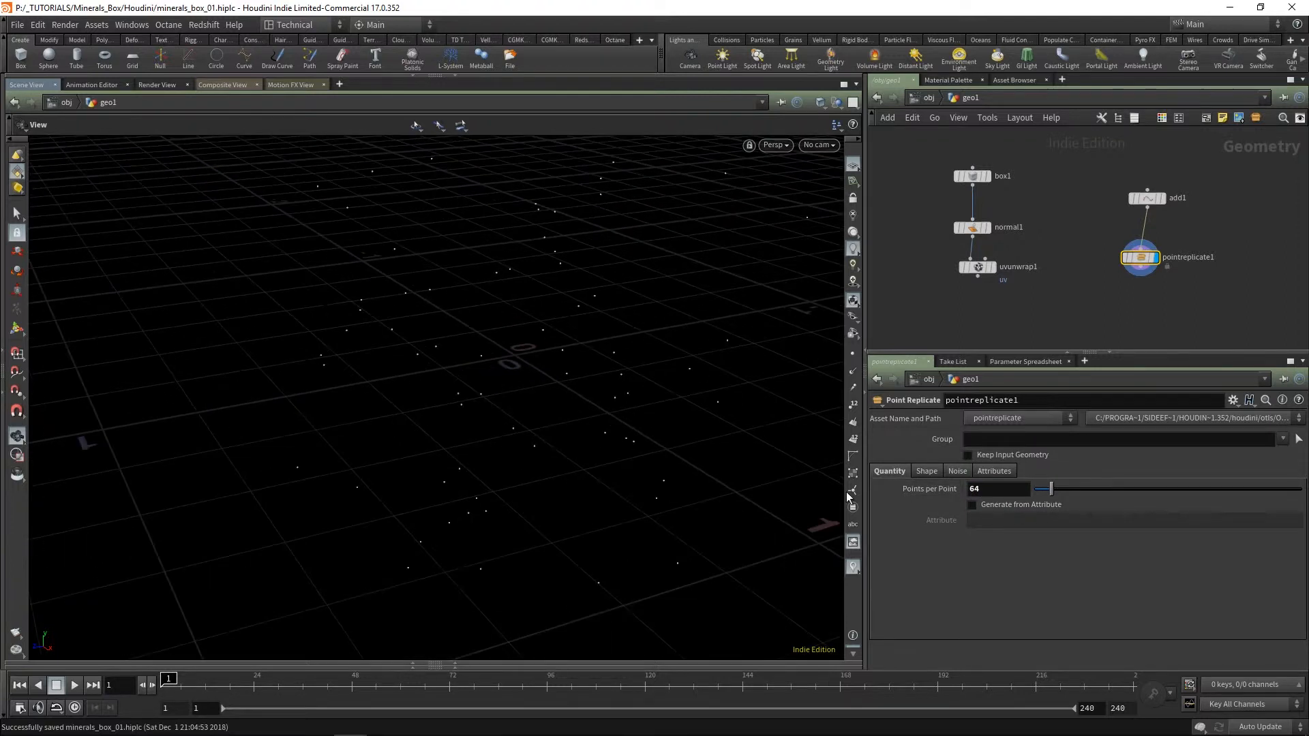
Step: Set the Point Replicate node's box shape size to 0.1 on all three axes
click(927, 474)
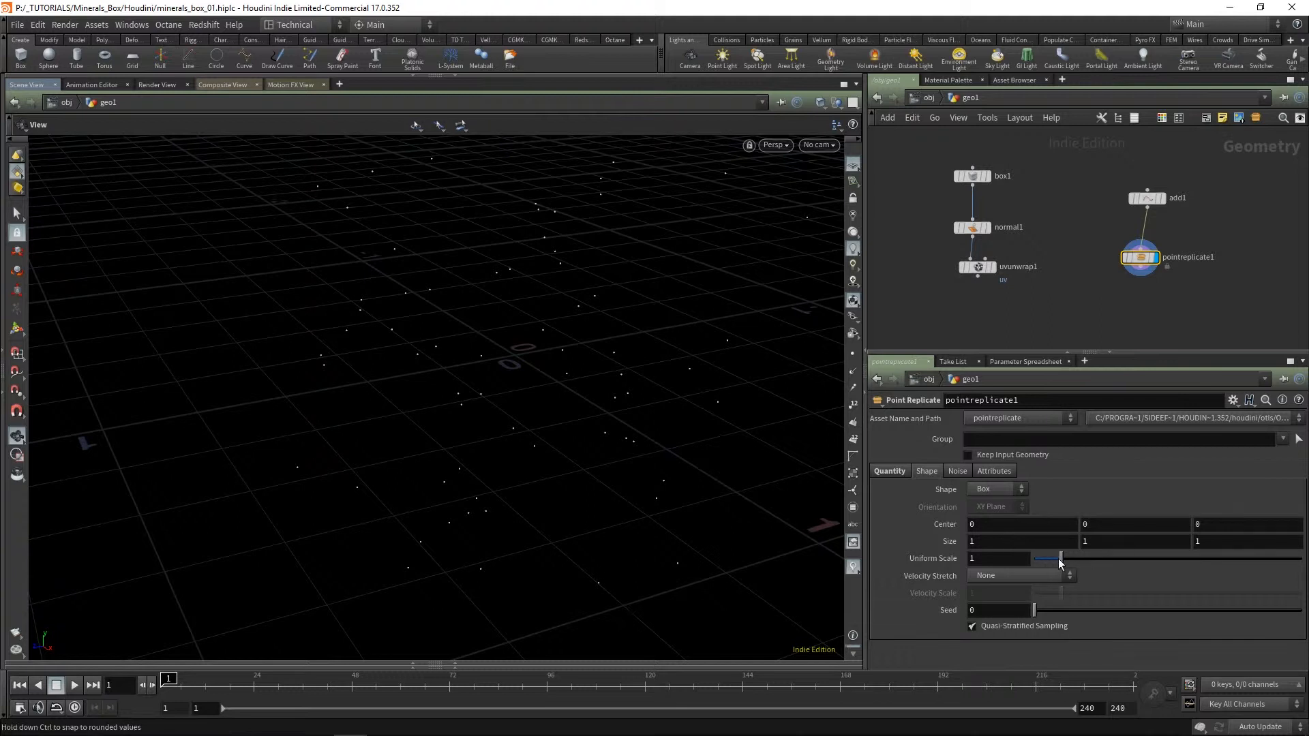
middle_drag(937, 543, 888, 549)
right_drag(471, 363, 474, 368)
middle_drag(474, 369, 577, 439)
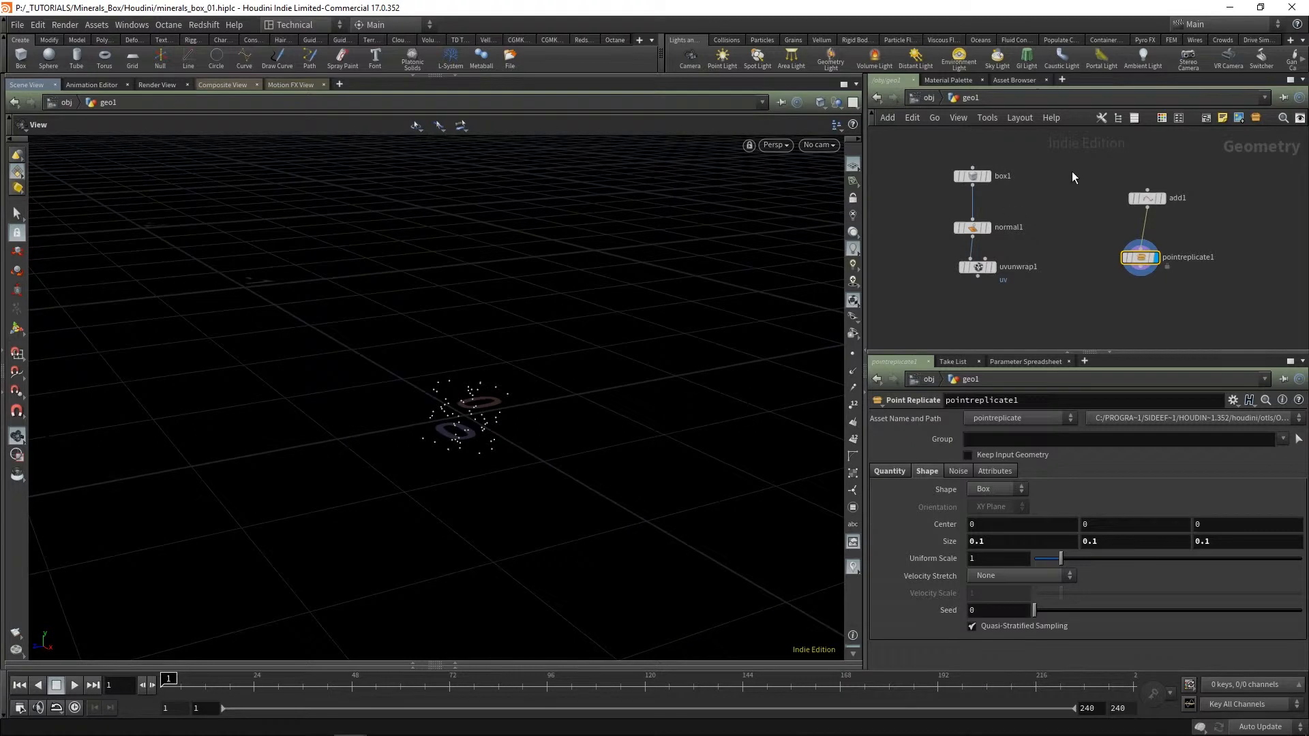
Step: Add a Copy to Points node, wire UV Unwrap as its source and Point Replicate as its target points, and display it
key(Tab)
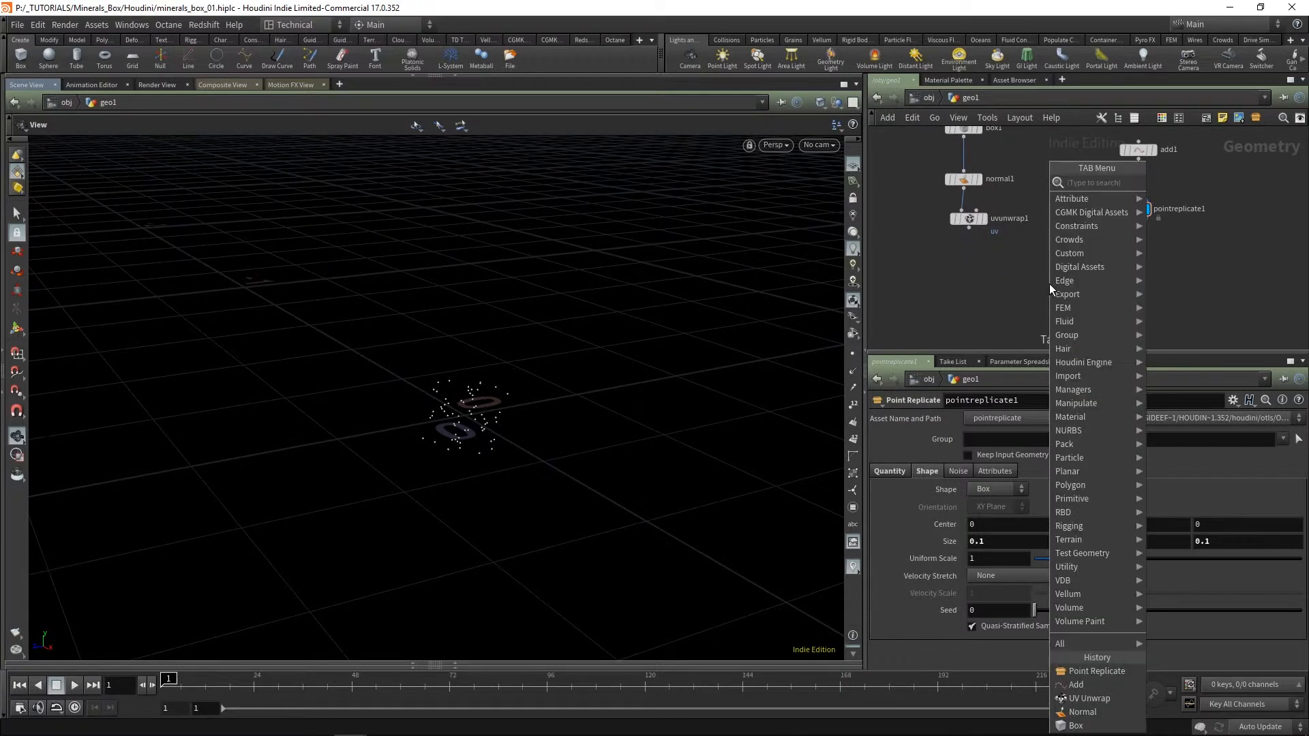
text(copy)
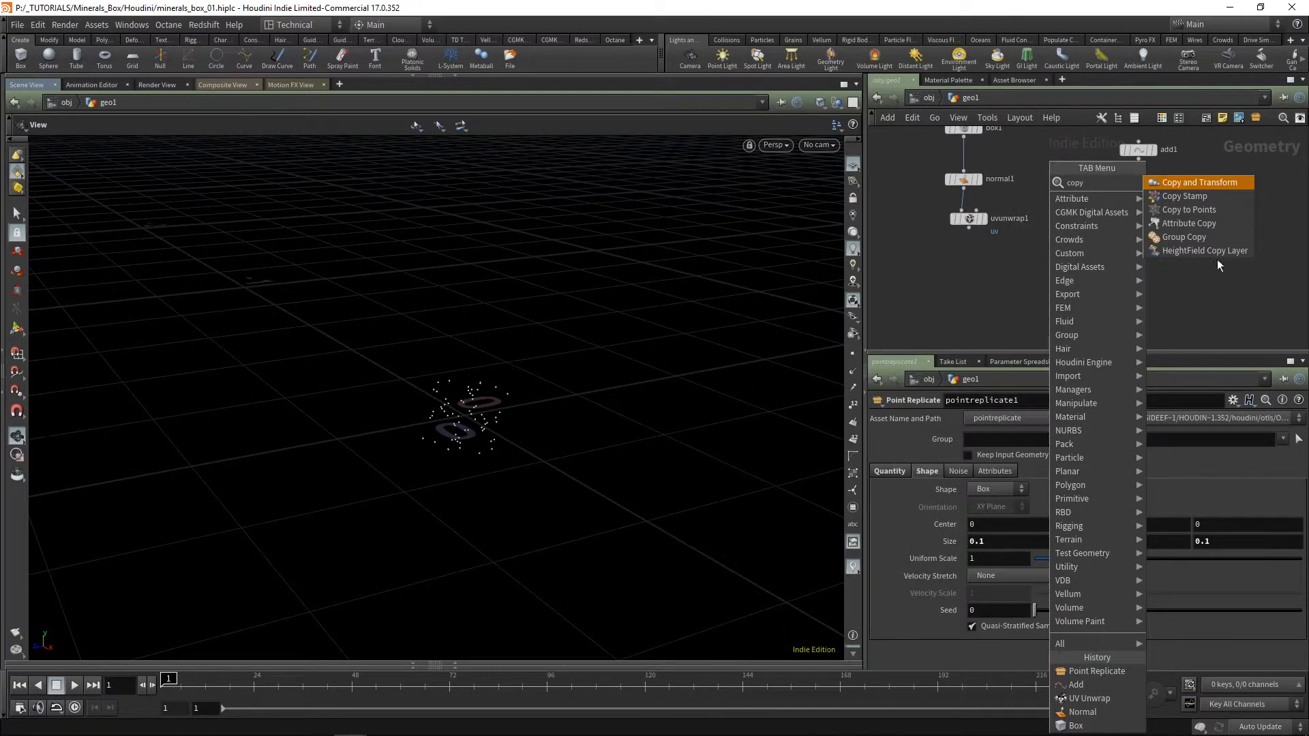
click(1212, 209)
click(1046, 297)
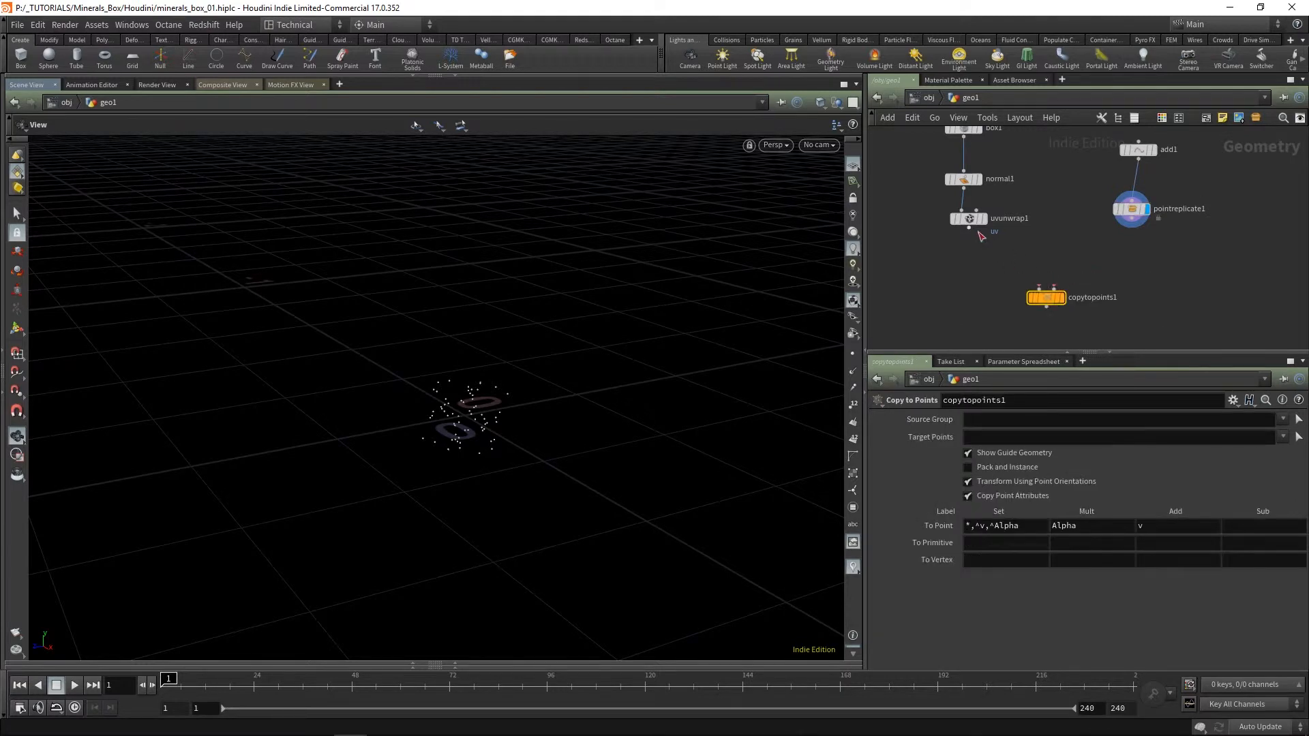
click(969, 227)
click(1038, 288)
click(1053, 288)
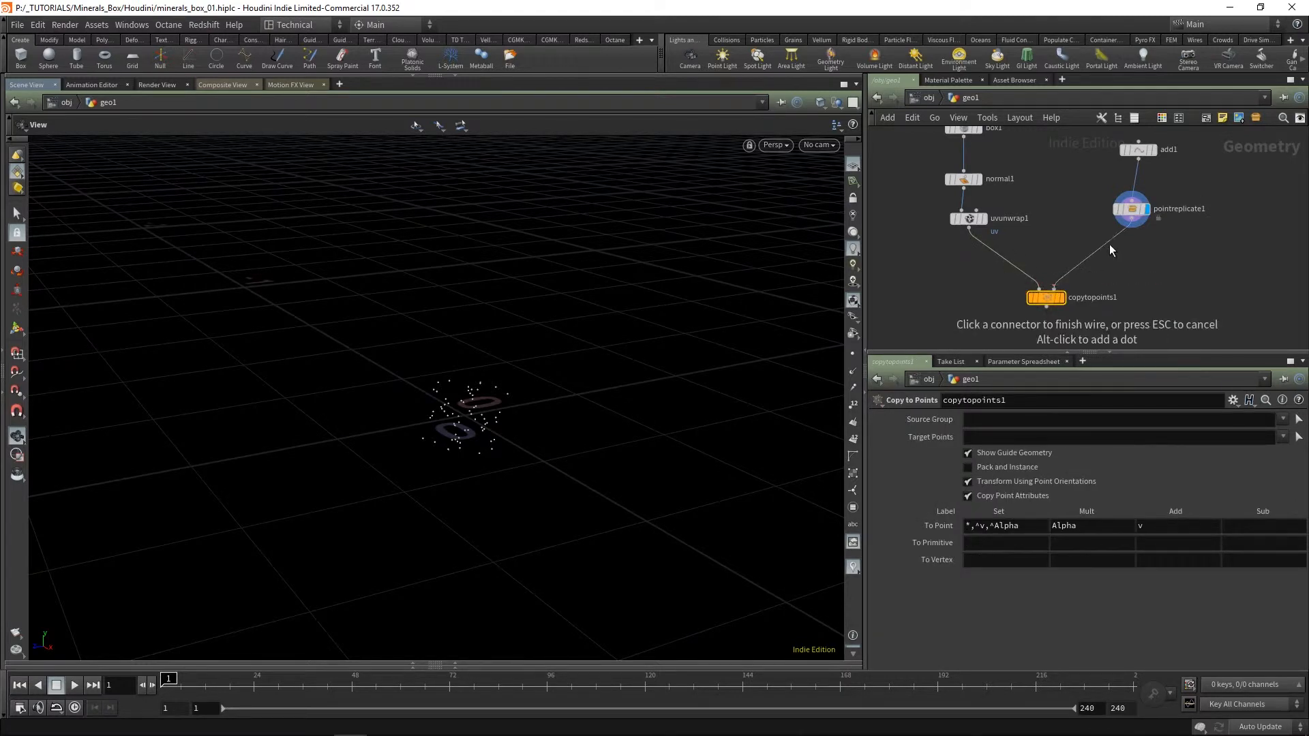
click(1131, 219)
click(1062, 298)
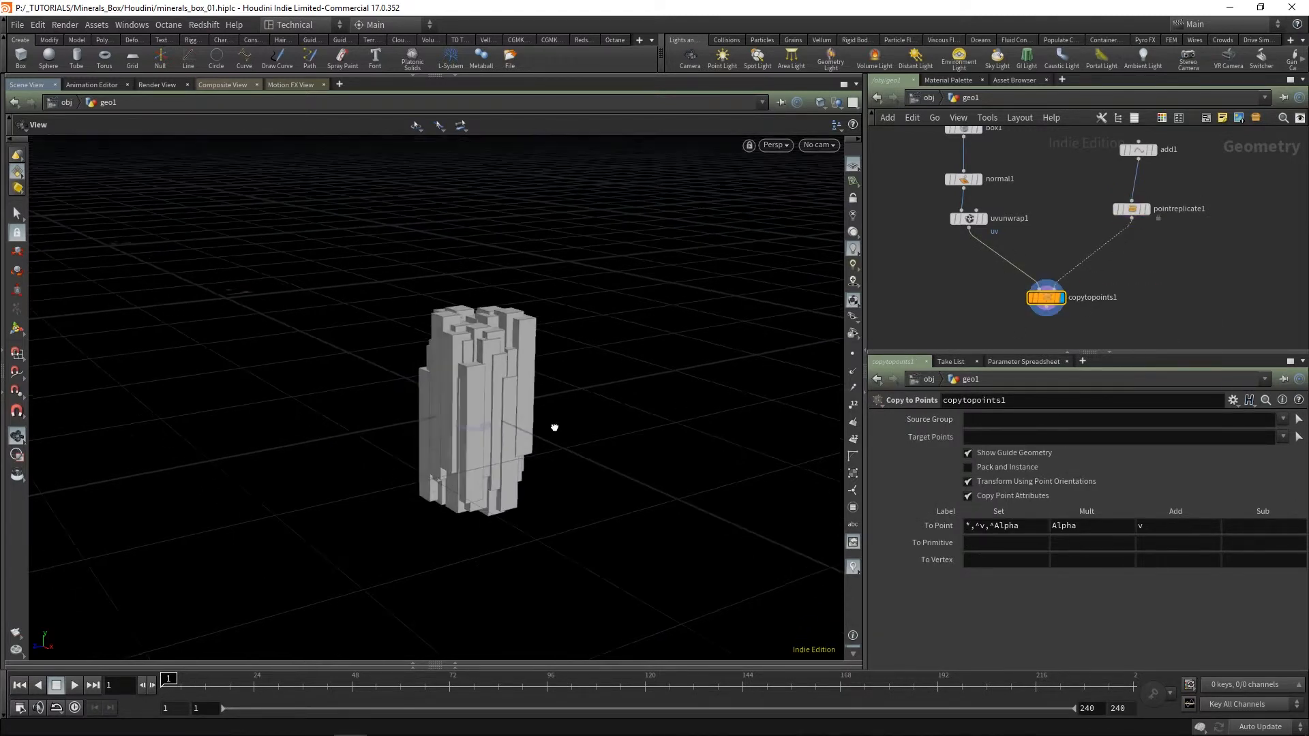
Step: Examine the cluster of copied boxes from several angles
drag(554, 427, 526, 312)
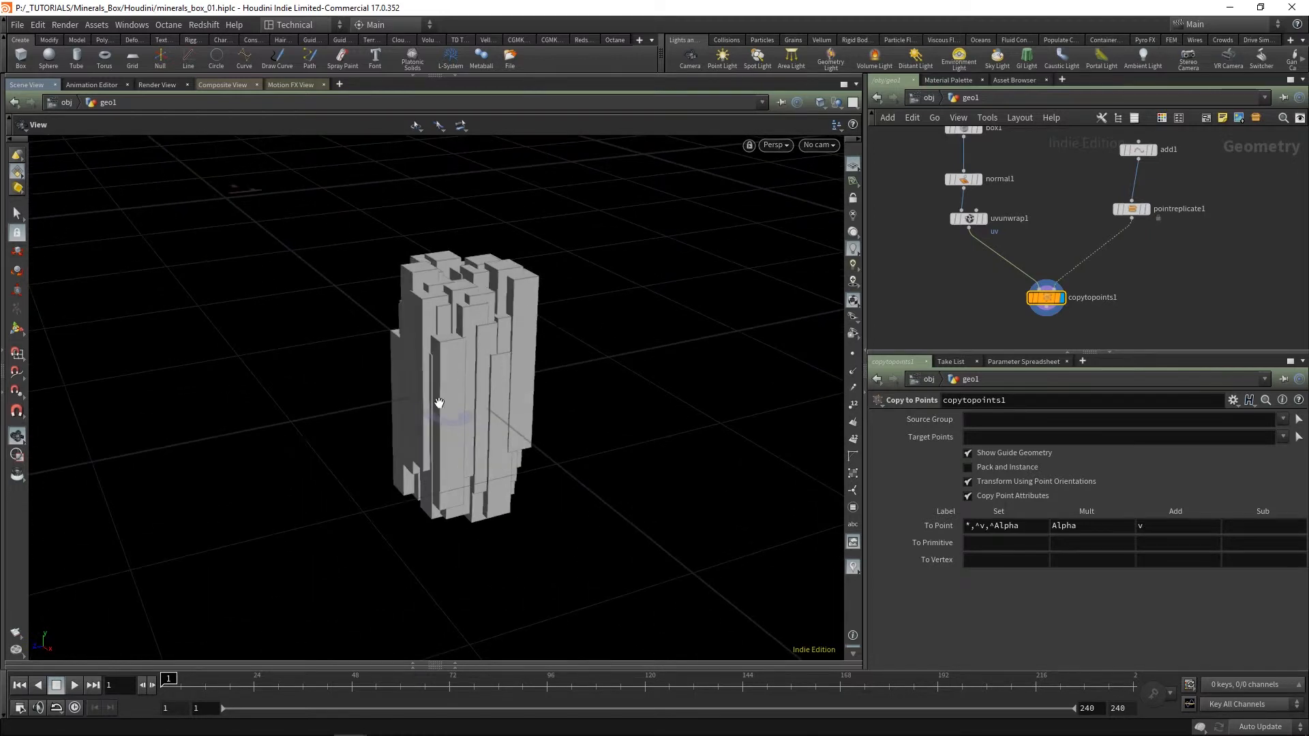
drag(438, 403, 482, 179)
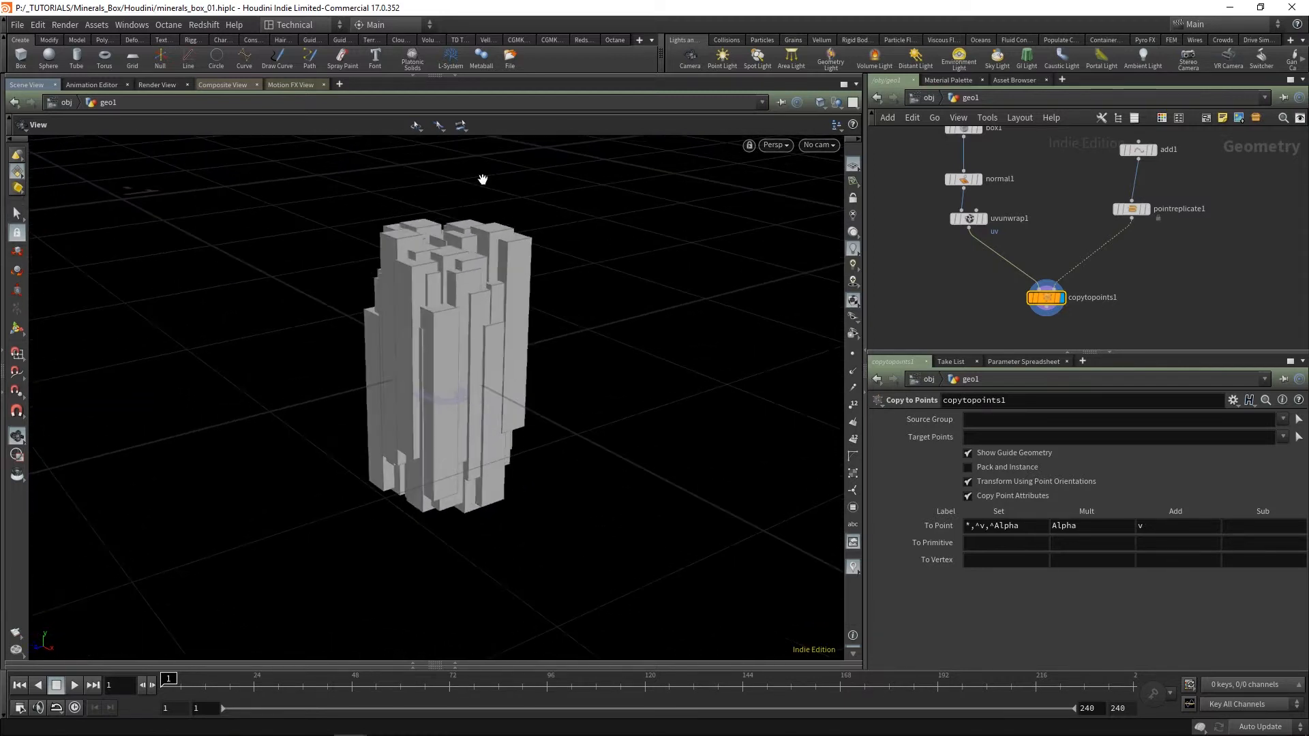
drag(475, 394, 476, 398)
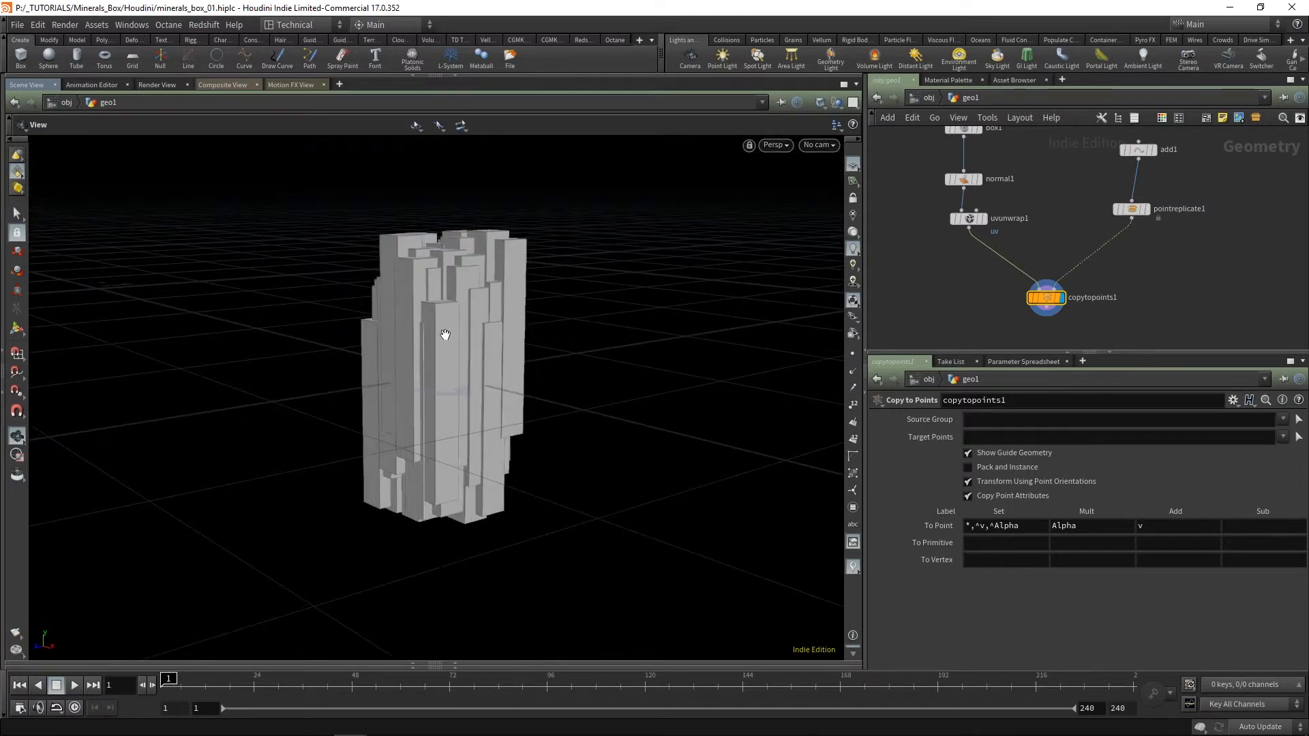
drag(445, 334, 479, 256)
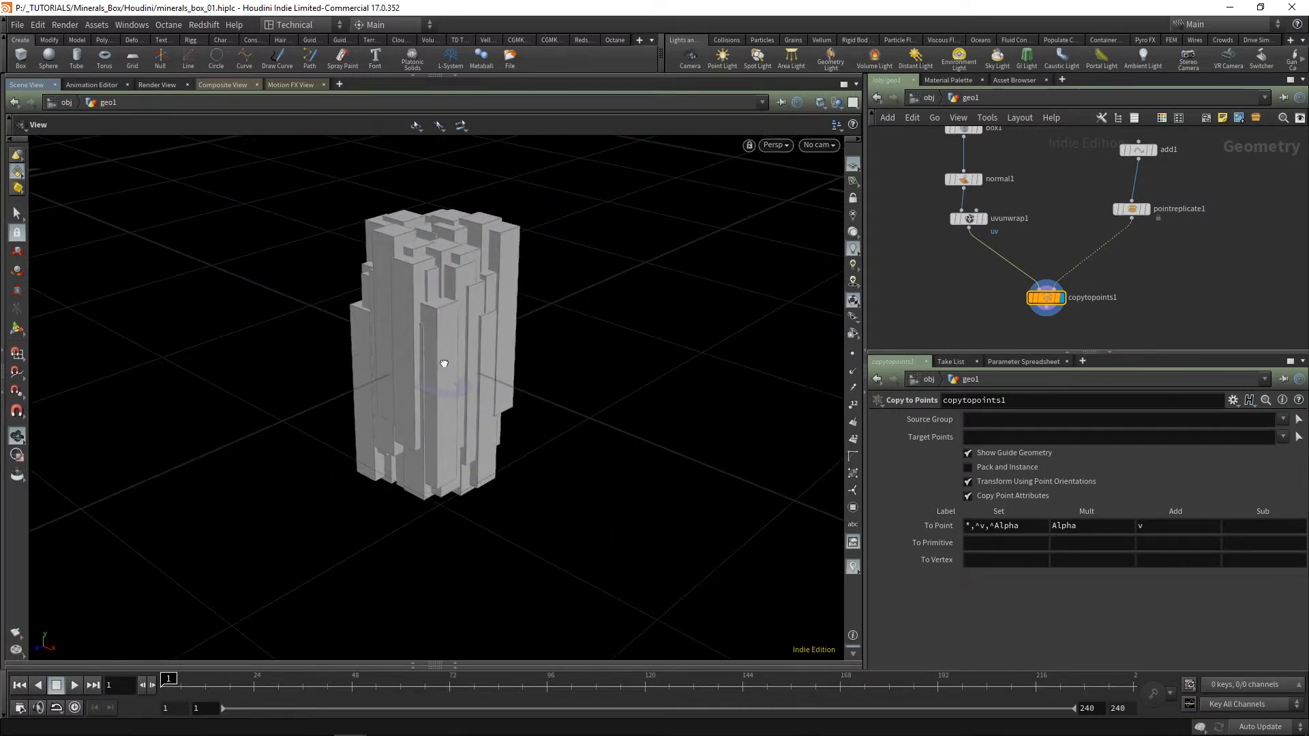
drag(443, 364, 643, 327)
drag(441, 338, 409, 380)
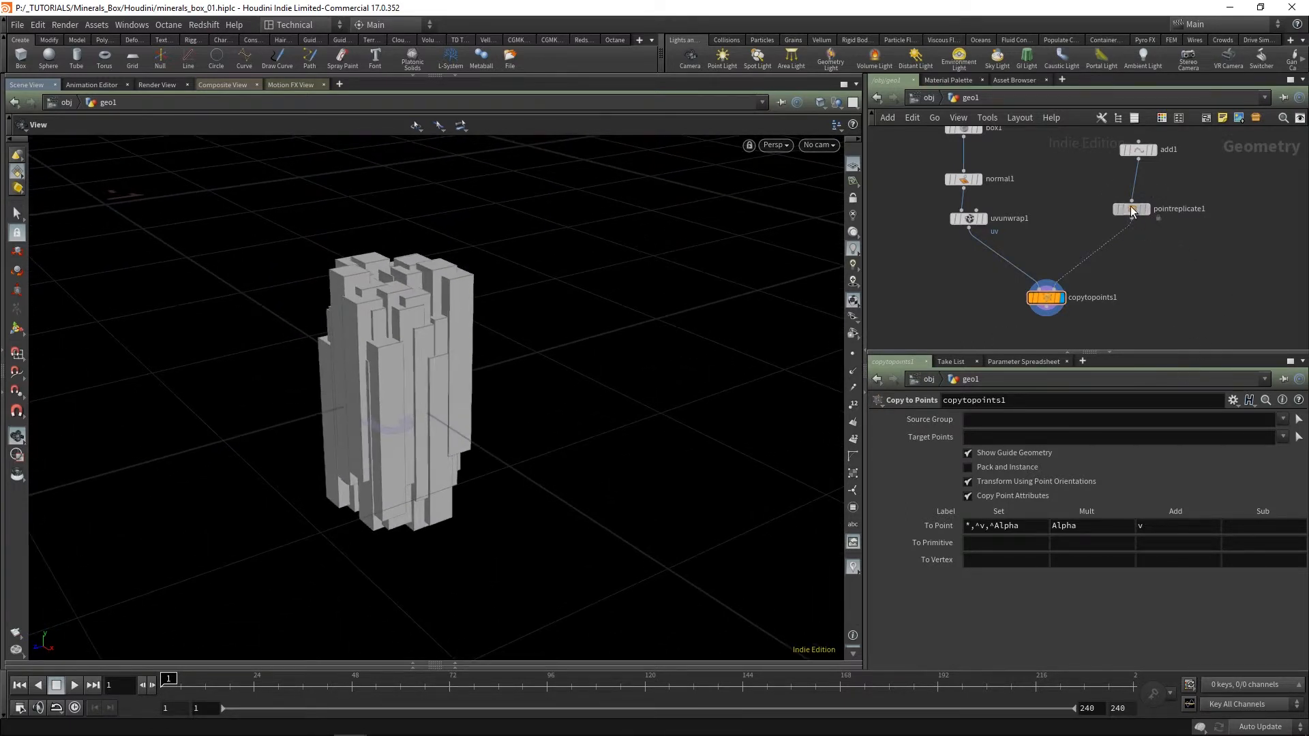
Step: Move the Copy to Points node away to make room below Point Replicate, and display the Point Replicate node
drag(1129, 208, 1135, 196)
middle_drag(1120, 295, 1114, 218)
drag(1042, 220, 967, 274)
middle_drag(1164, 172, 1107, 287)
click(1091, 236)
click(1077, 236)
drag(411, 412, 474, 390)
Step: Add a Point Wrangle node below Point Replicate, wire the replicated points into its first input and display it
key(Tab)
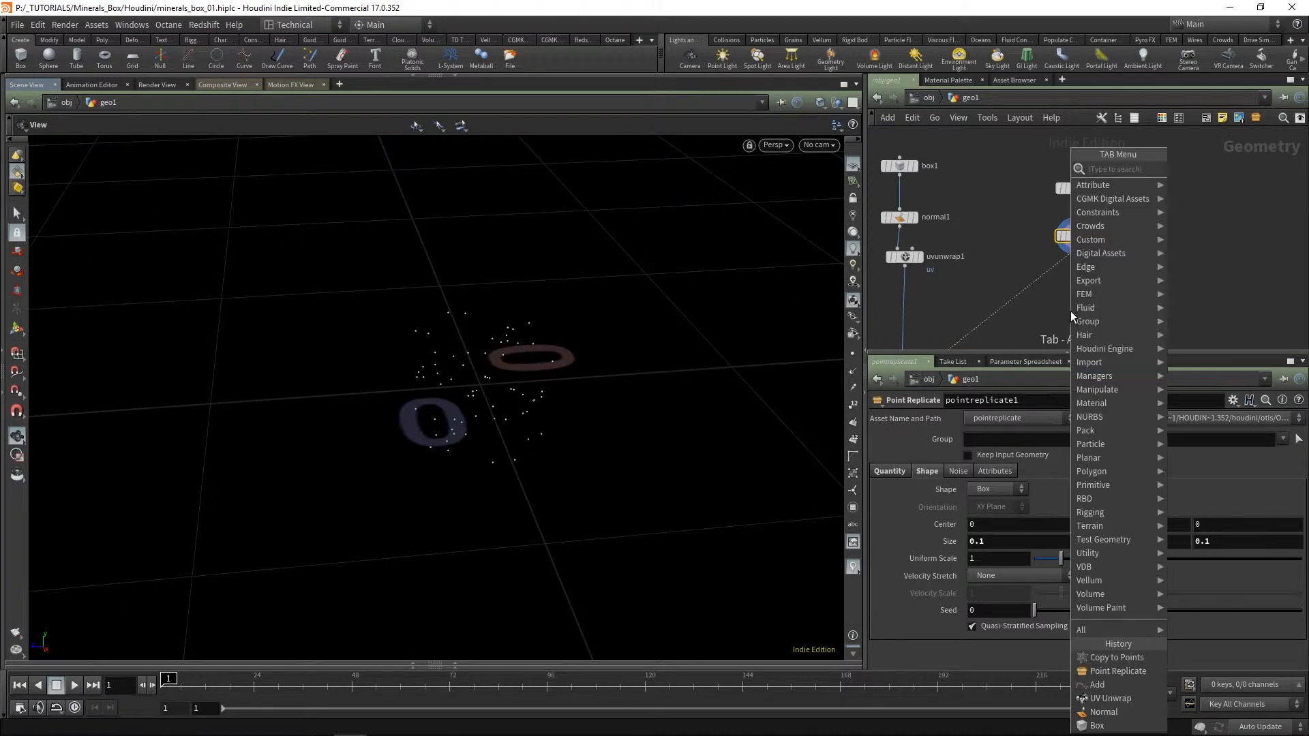
text(pw)
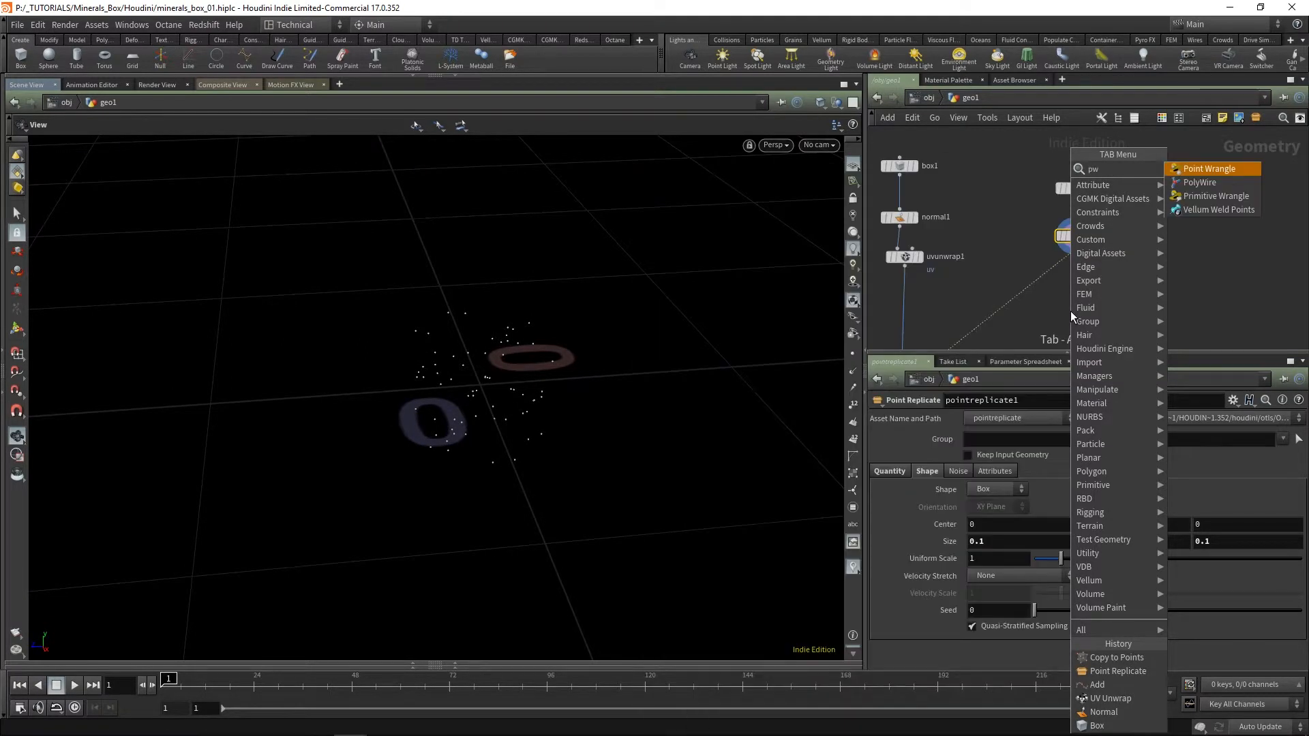
key(Return)
click(1070, 311)
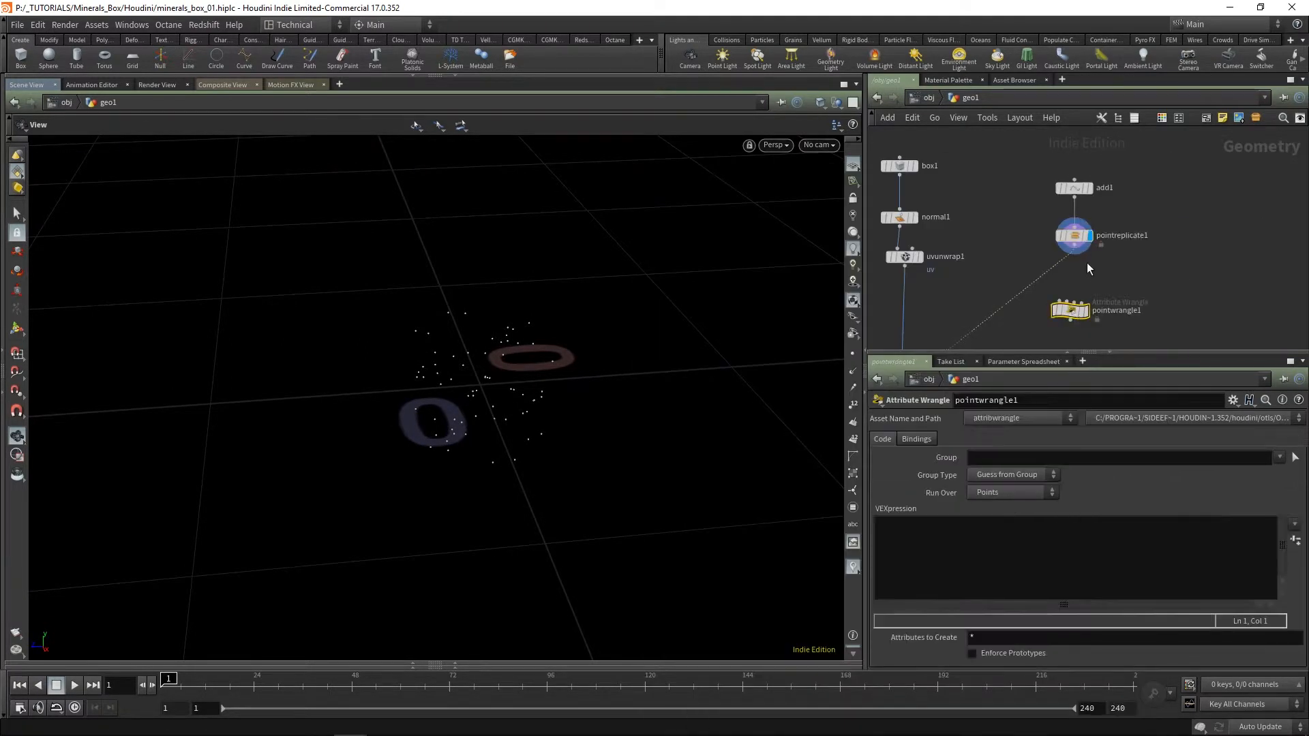
click(1073, 254)
click(1077, 310)
click(1087, 311)
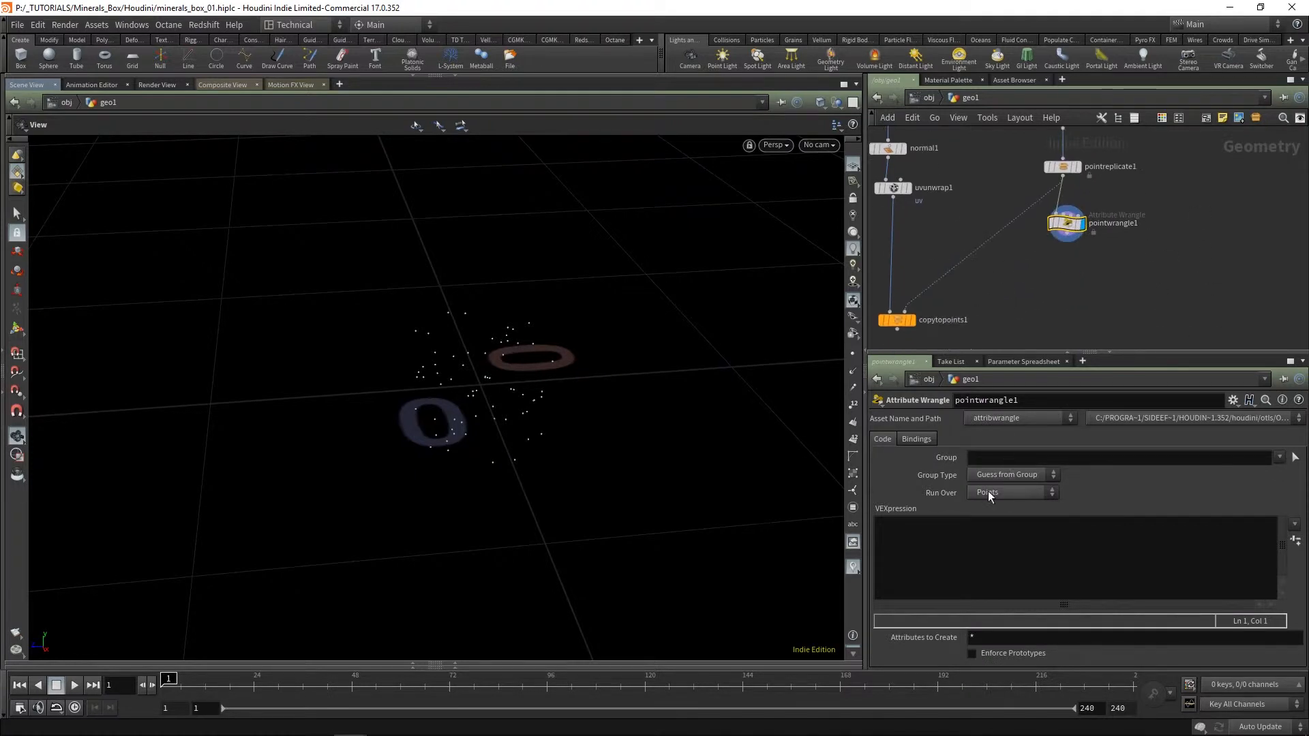
click(967, 532)
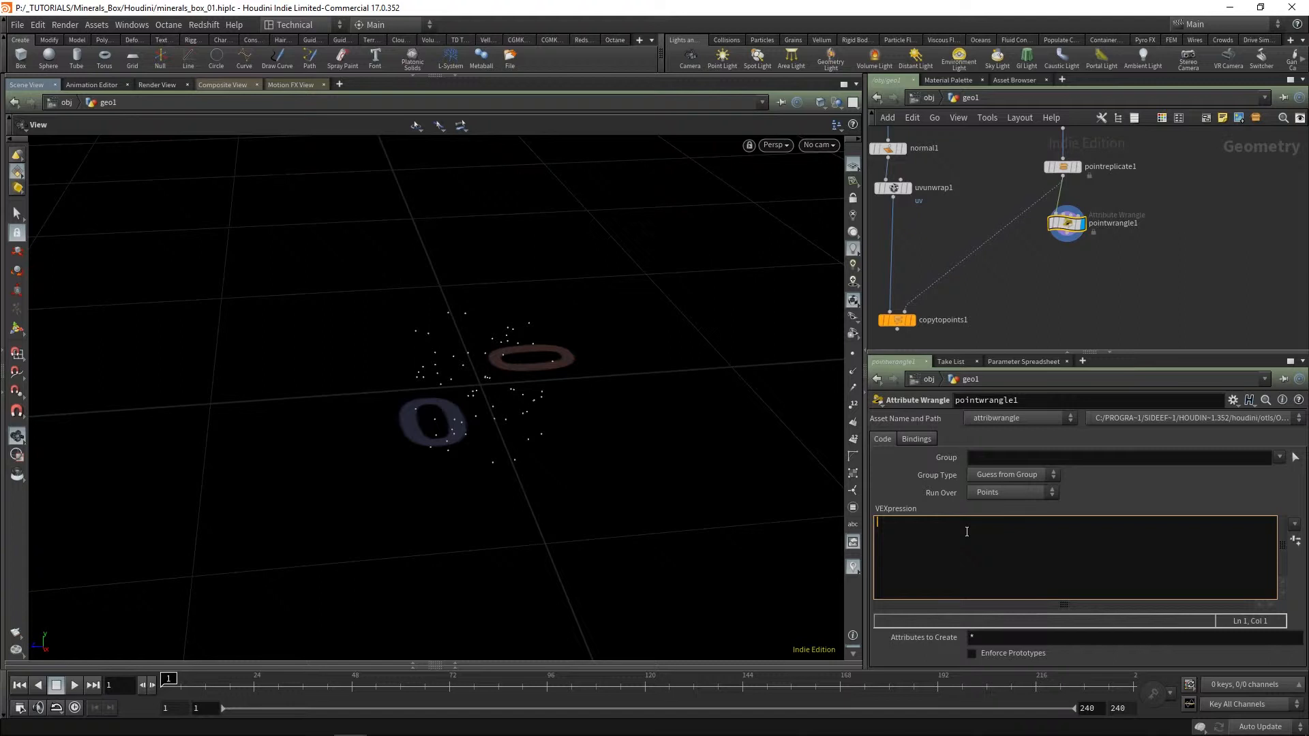
text(f)
text(@)
text(my:)
text(p)
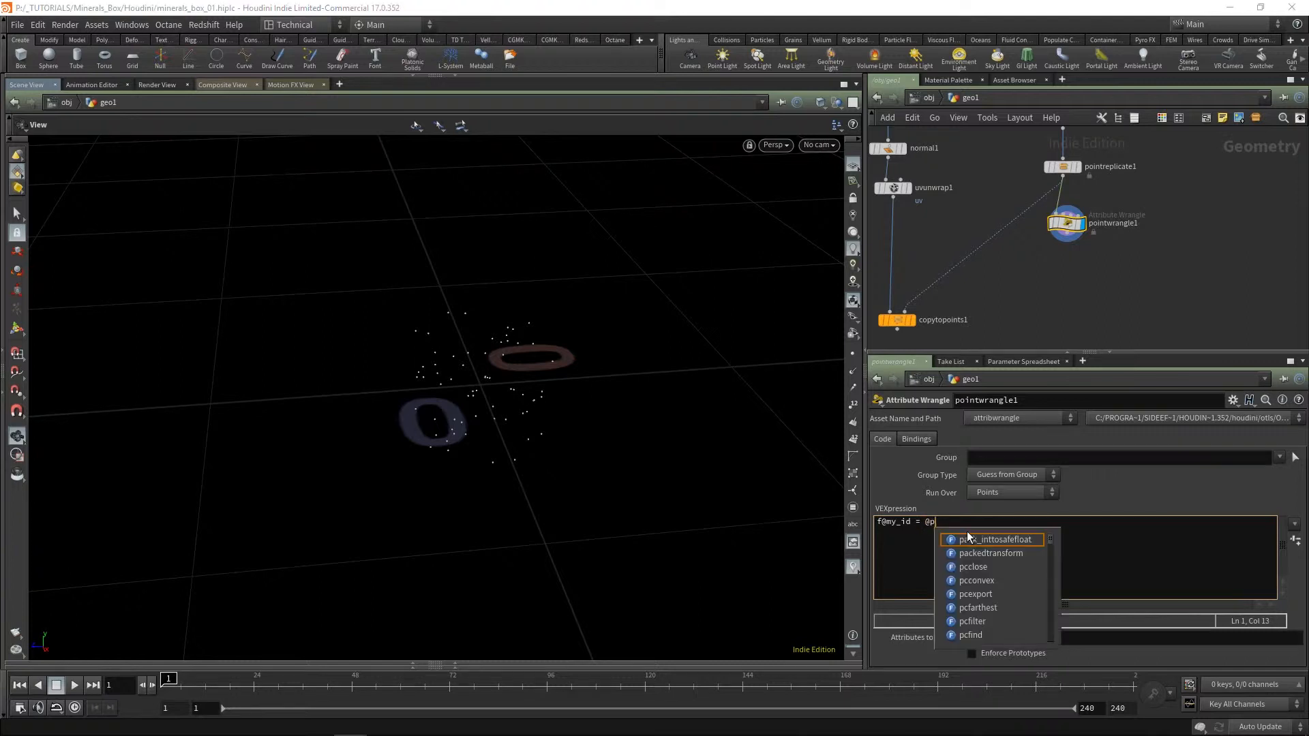
text(tnum;)
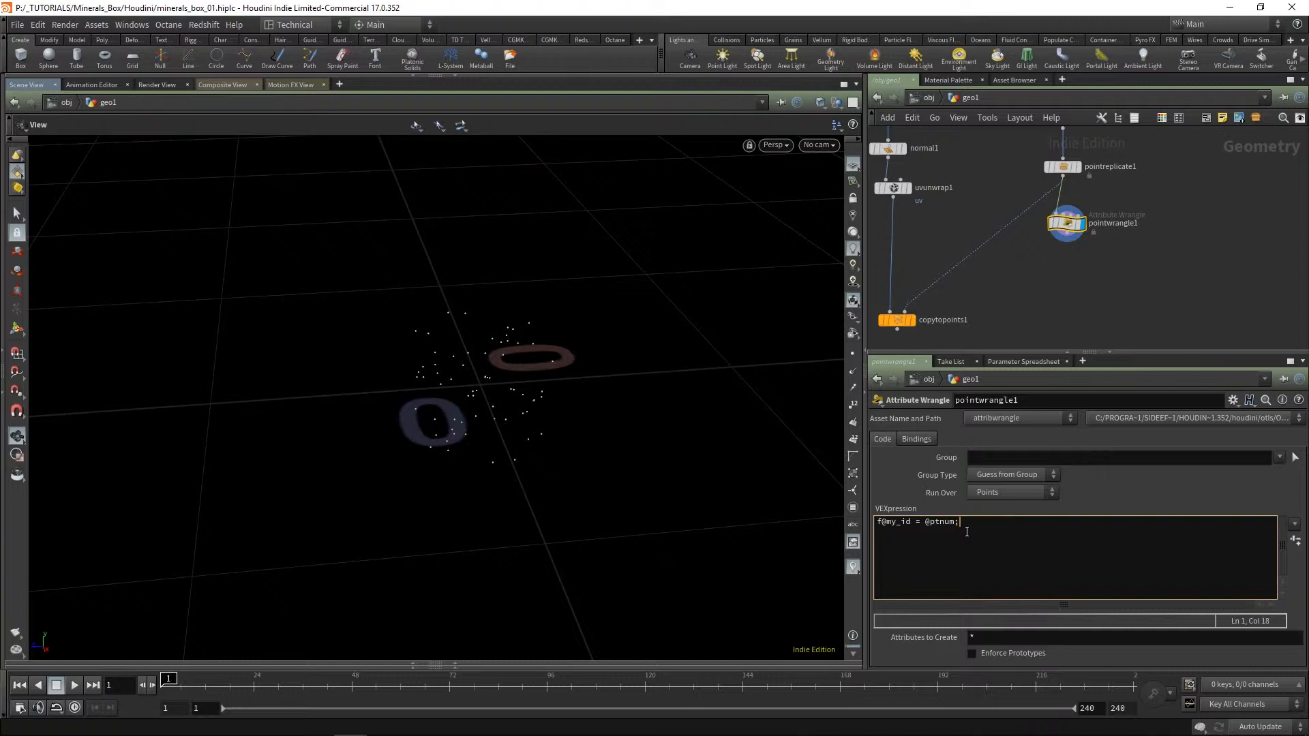
middle_click(1068, 228)
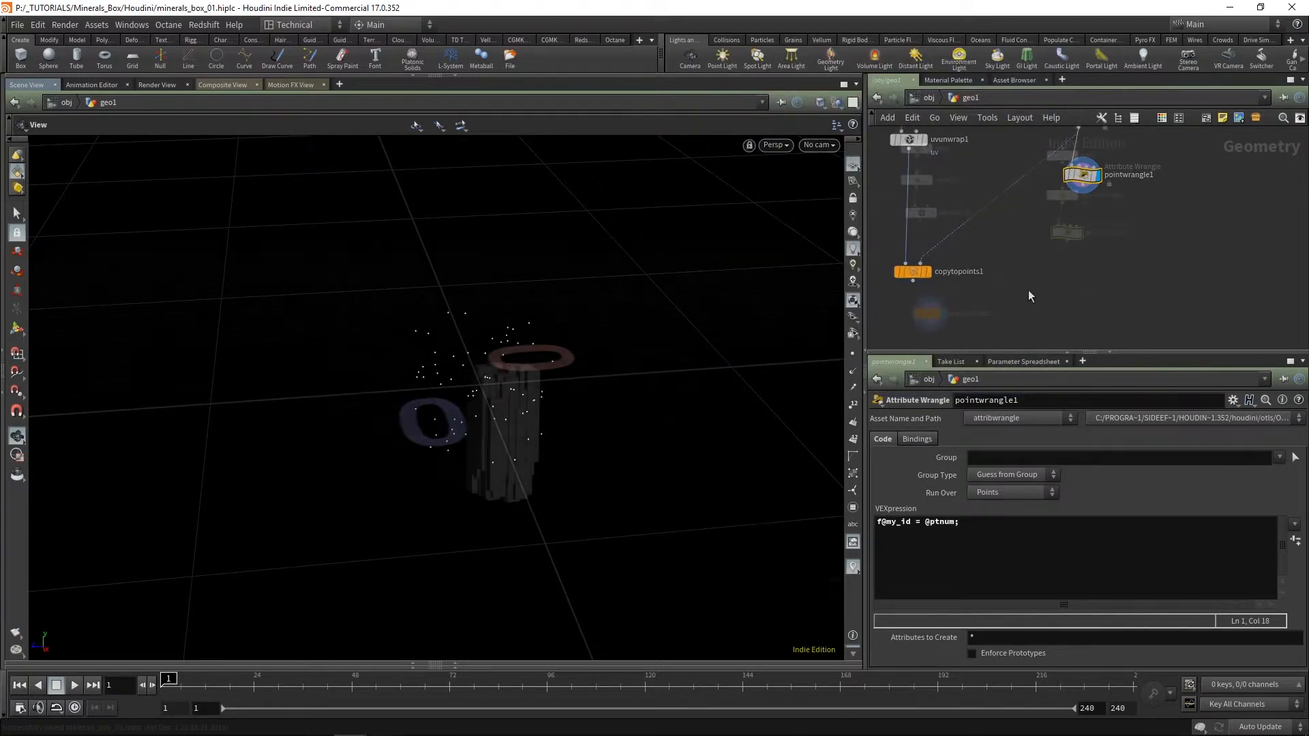
key(ctrl+s)
Step: Add a Copy Stamp node, wire UV Unwrap into its first input and the Point Wrangle into its second, and display it
key(Tab)
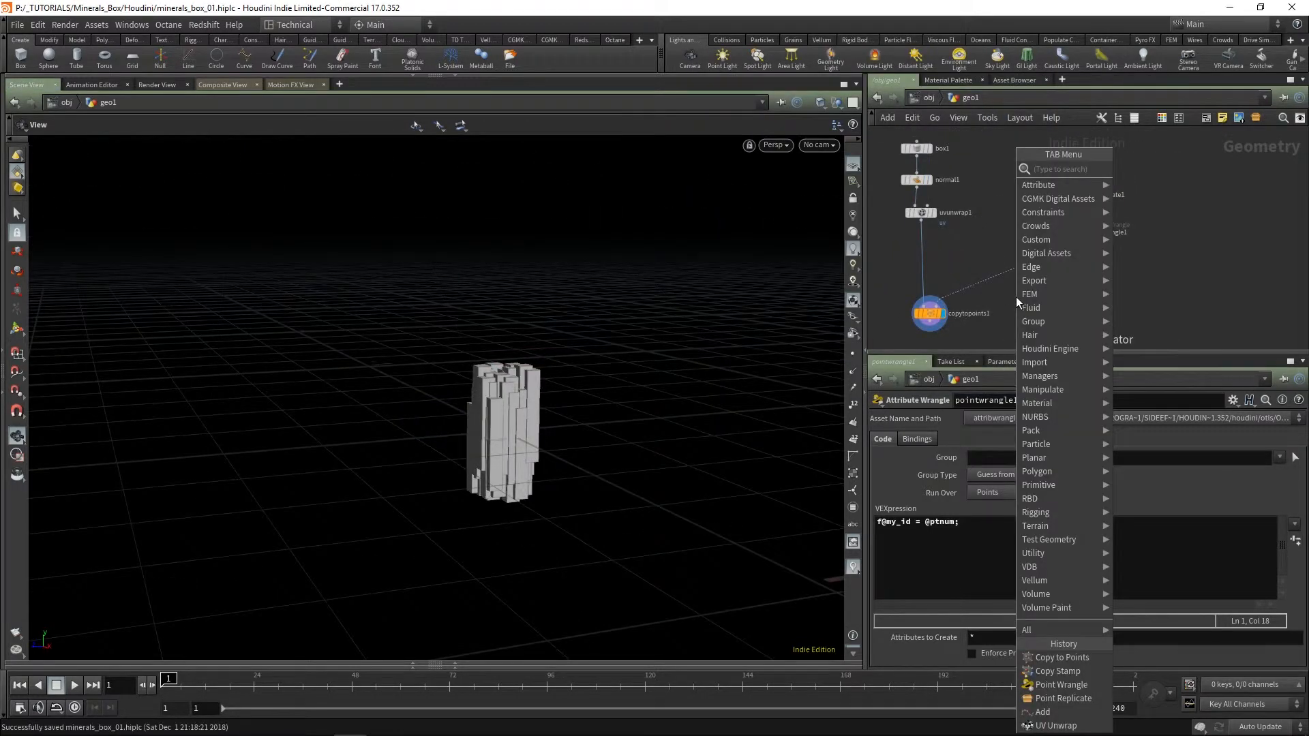
text(copy)
key(Down)
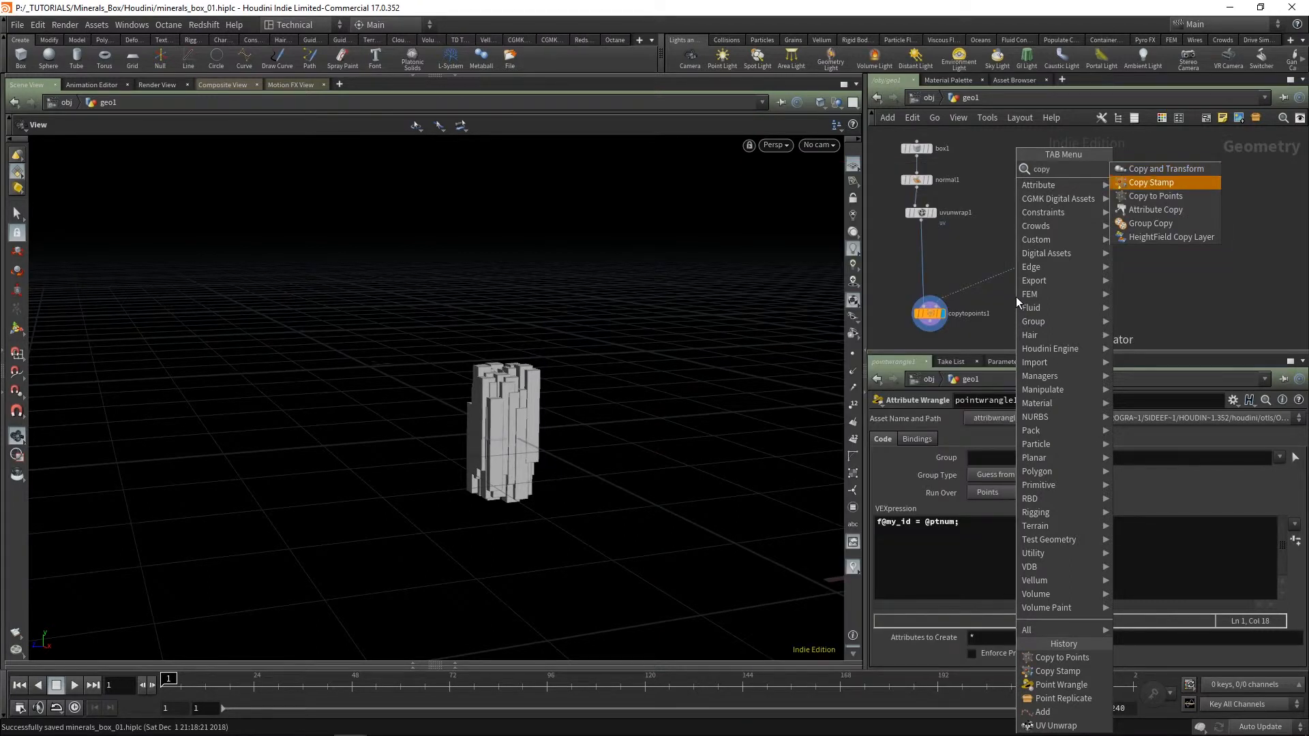
key(Return)
click(1025, 326)
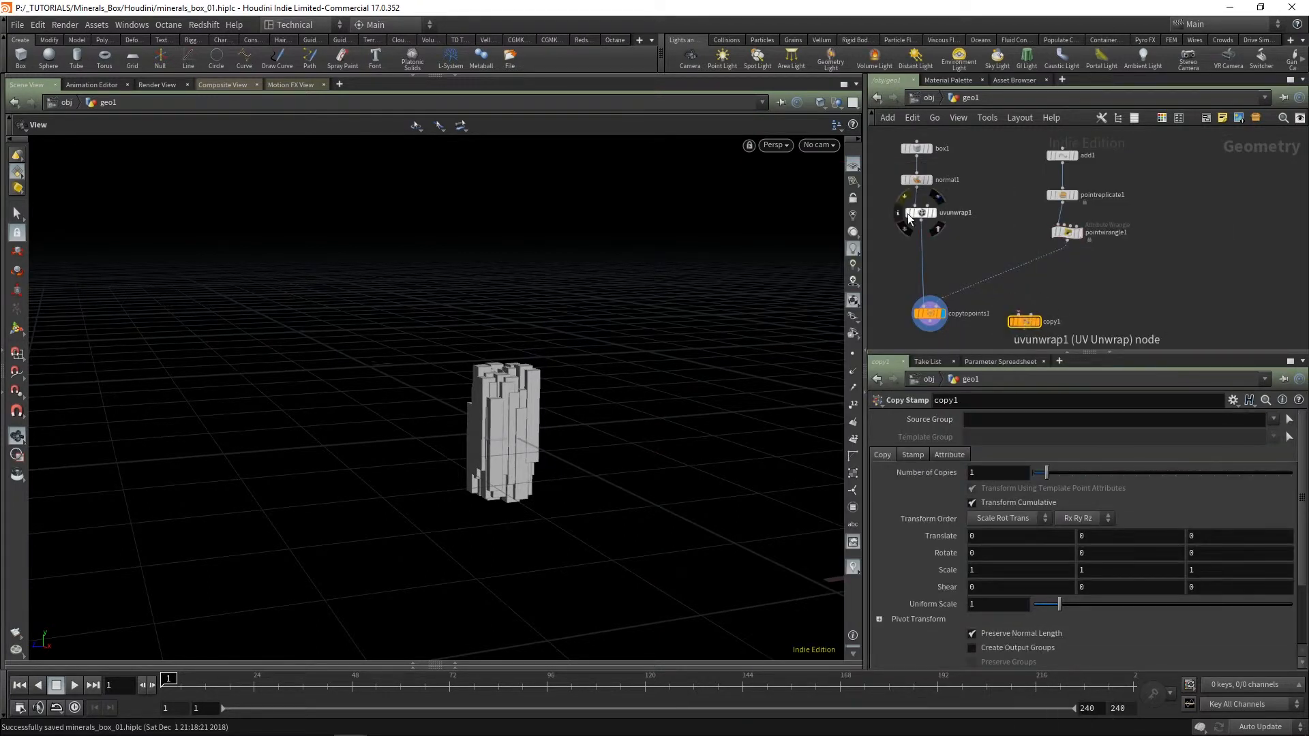
click(921, 221)
click(1018, 315)
click(1068, 240)
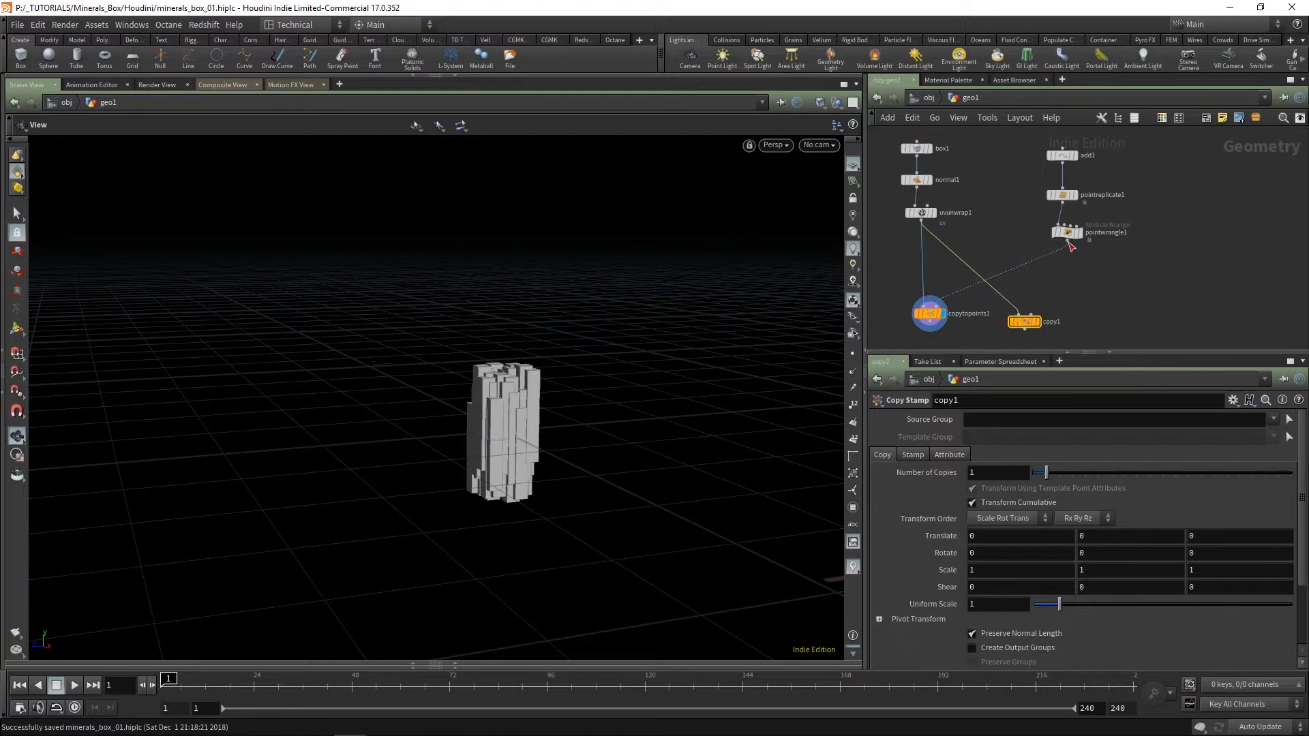
click(1030, 315)
middle_drag(1084, 323, 1089, 280)
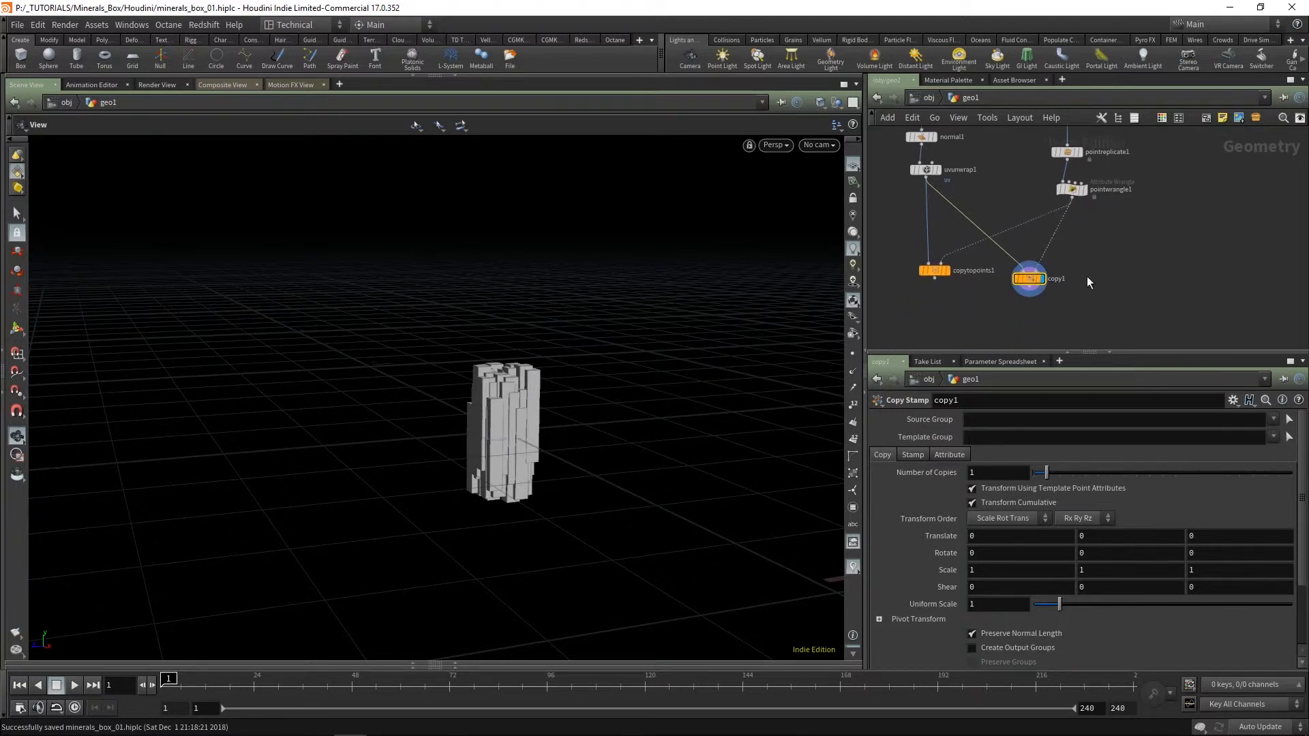
drag(1033, 280, 1038, 266)
Step: Enable Stamp Inputs on the Copy Stamp node and set its Attribute Stamps to my_id
click(932, 272)
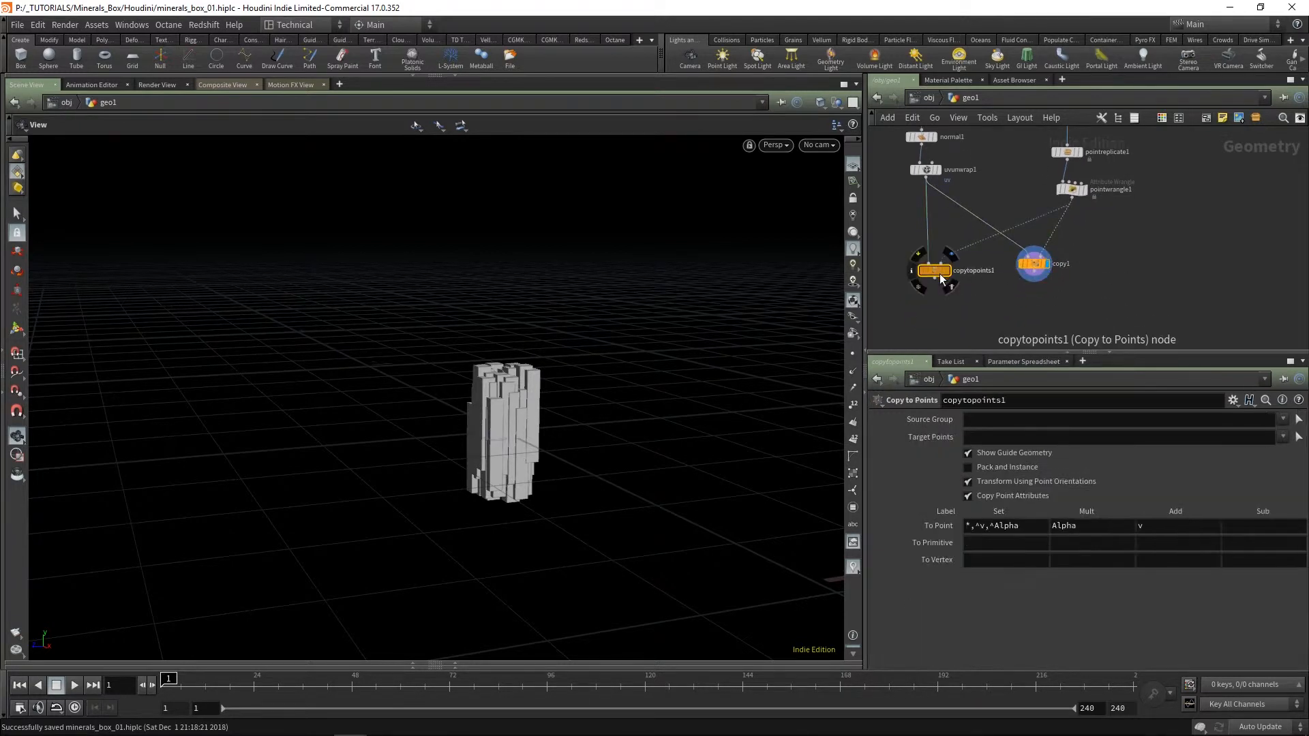
click(1033, 264)
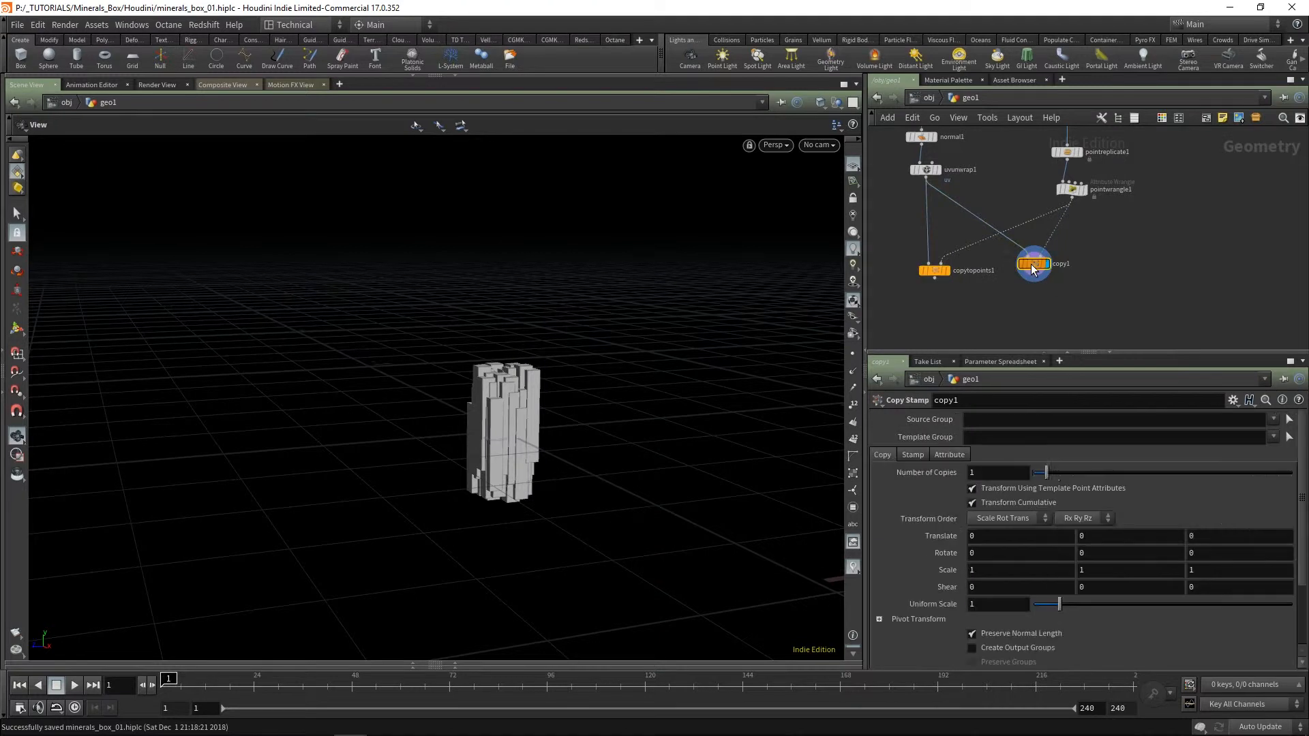
click(913, 454)
click(988, 473)
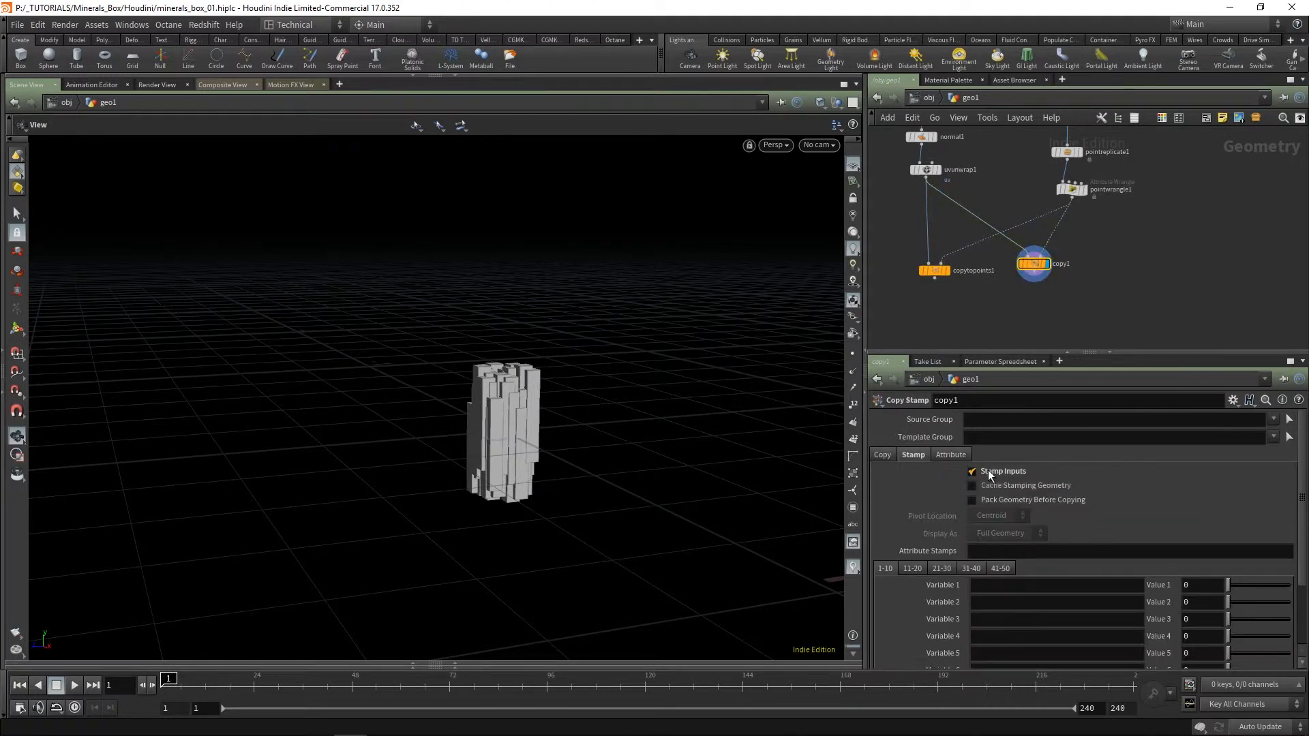
click(993, 553)
text(m)
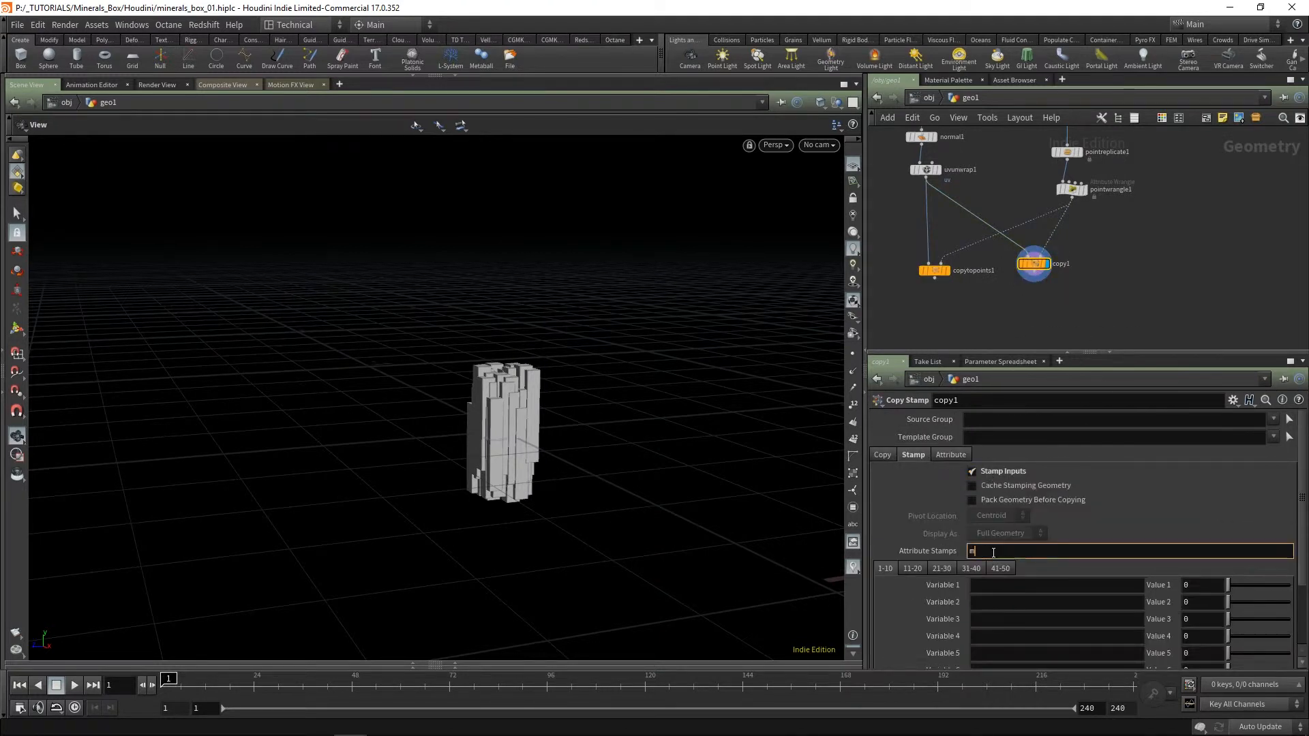
text(y_id)
key(Return)
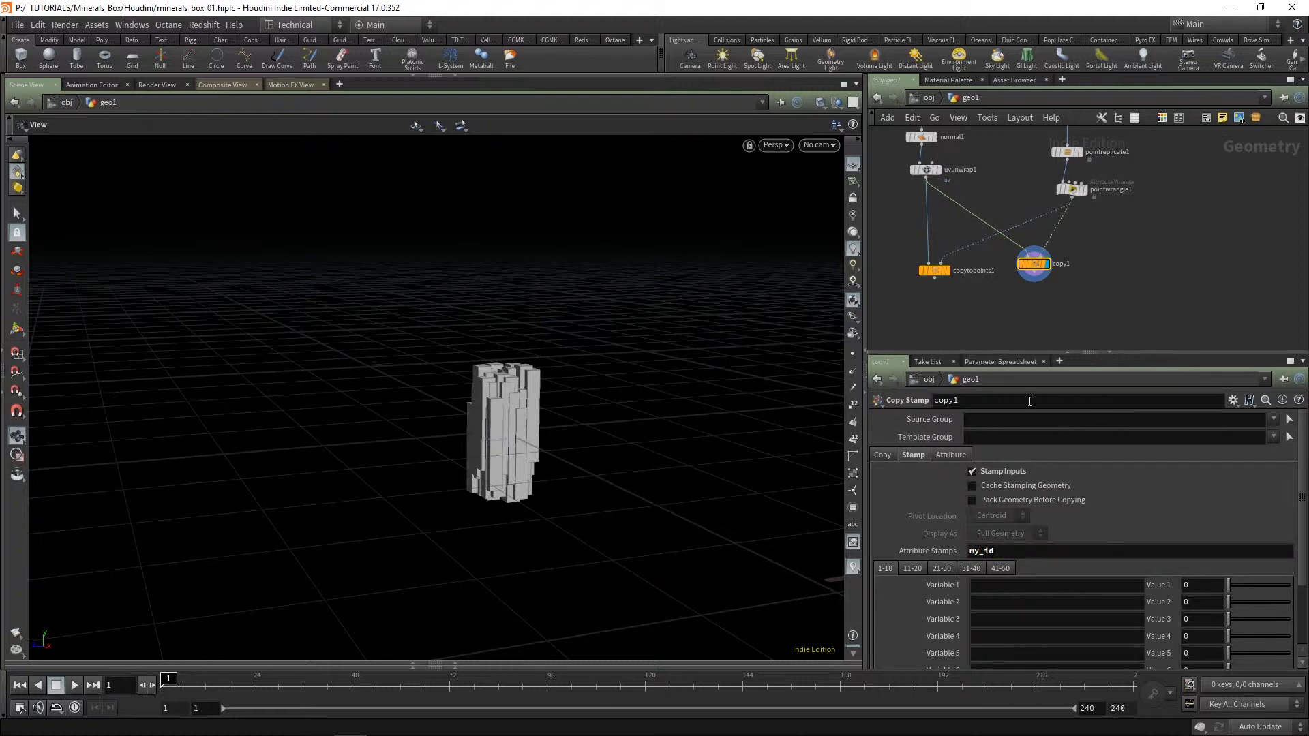
Step: Delete the Copy to Points node and move the Copy Stamp node between the two input chains
middle_drag(975, 316, 994, 289)
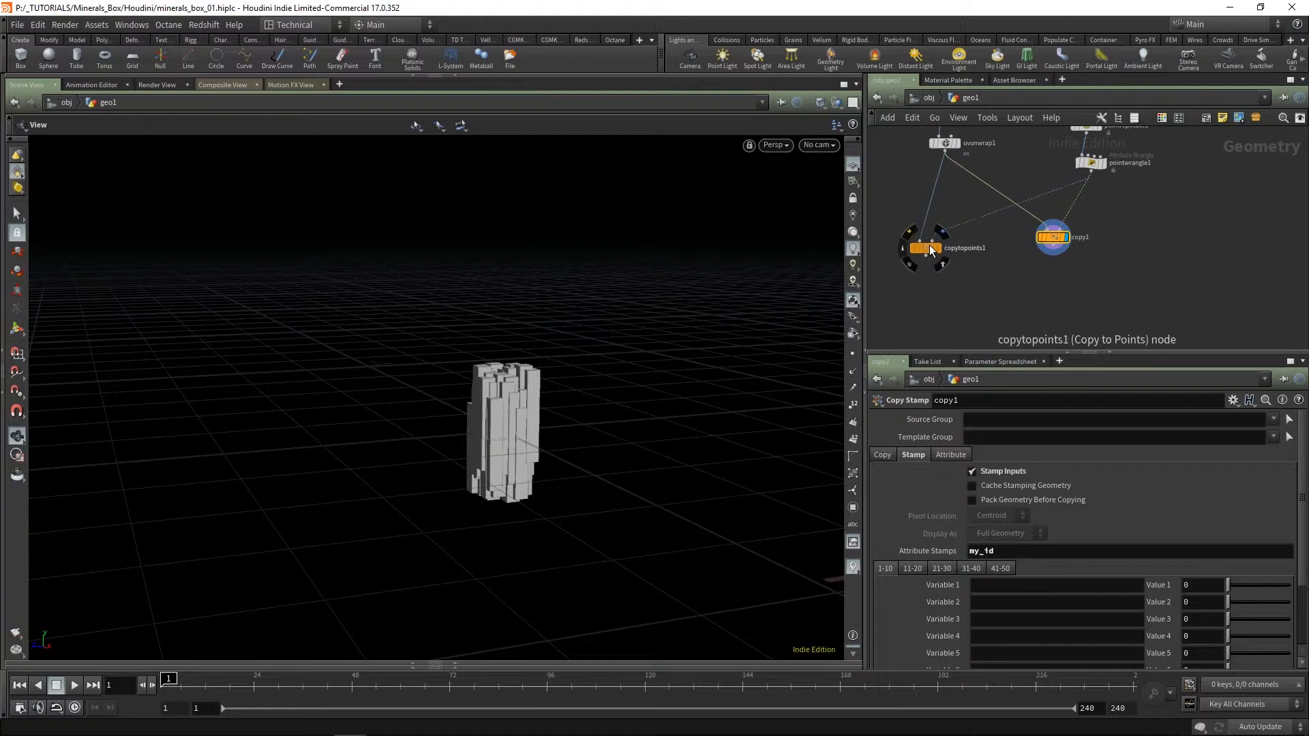
click(929, 244)
key(Delete)
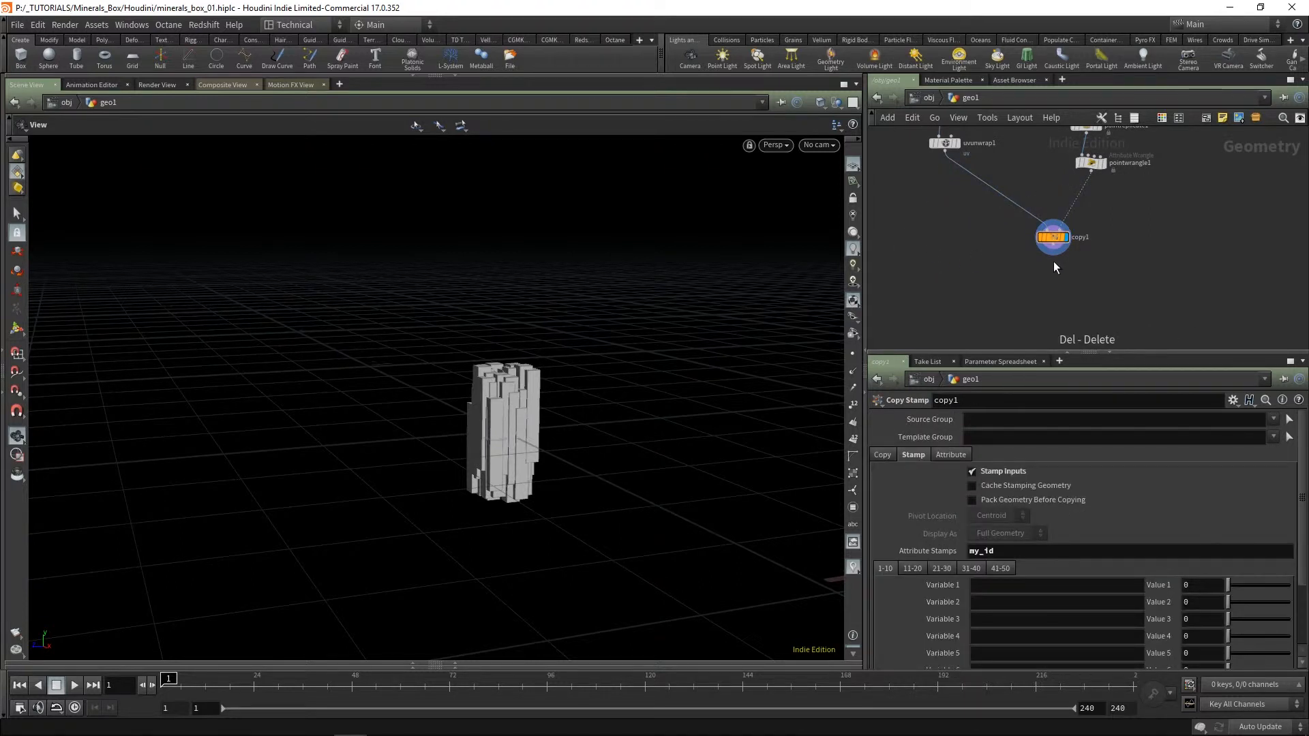
drag(1053, 238, 1009, 239)
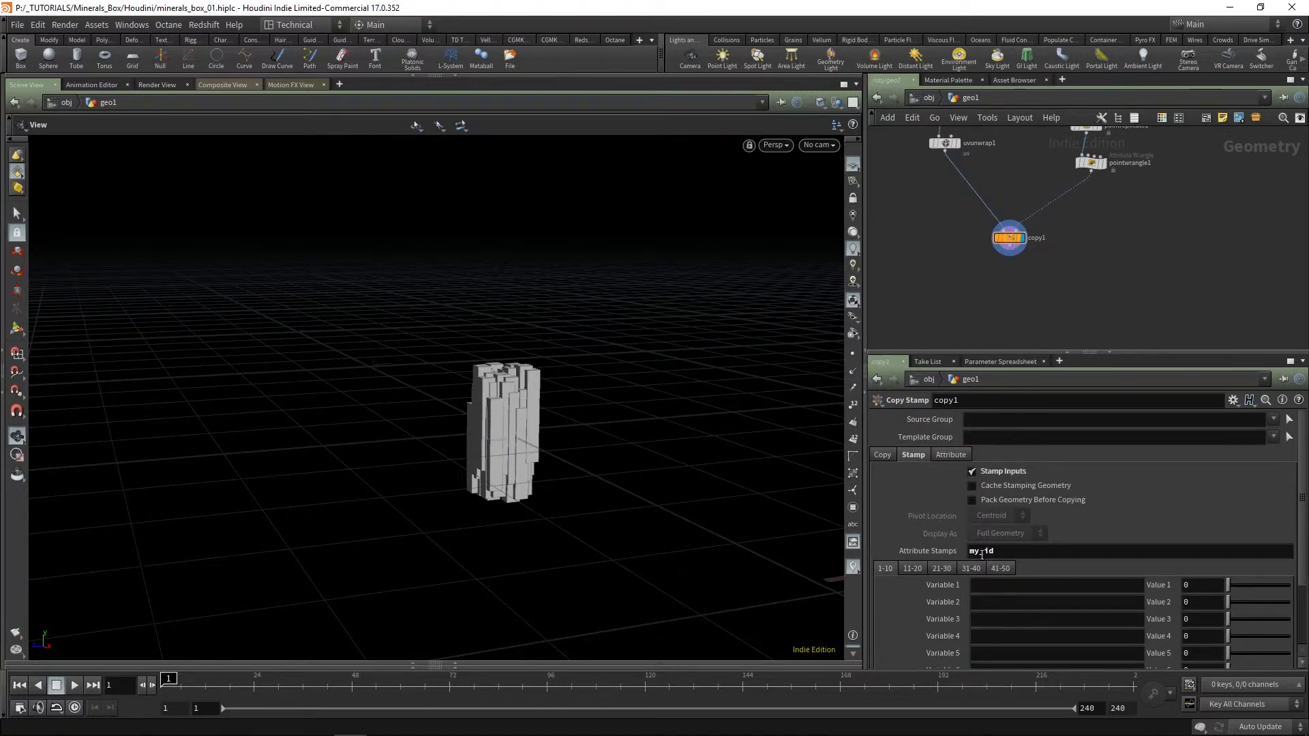
Step: Review the Copy Stamp node's Attribute Stamps entry and the Box node's size settings, and nudge the Copy Stamp node slightly
drag(1020, 553, 964, 550)
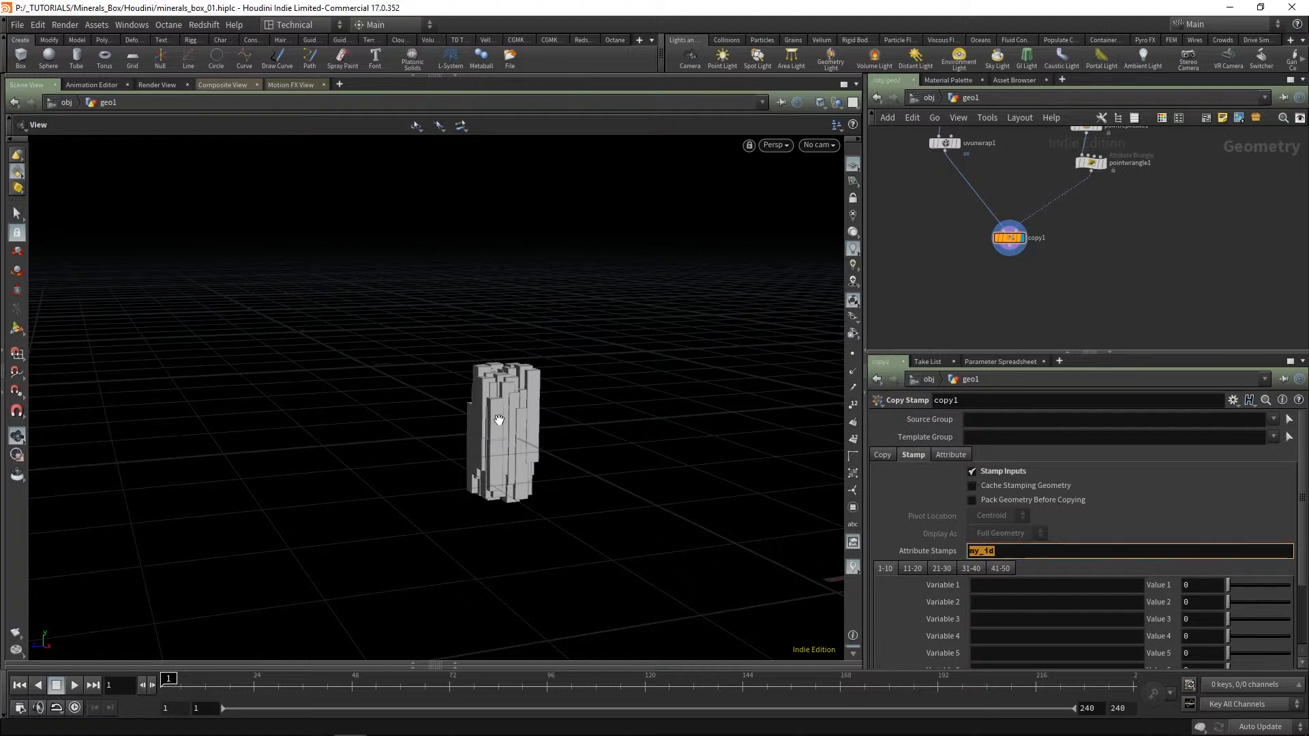
middle_drag(1086, 225, 1081, 273)
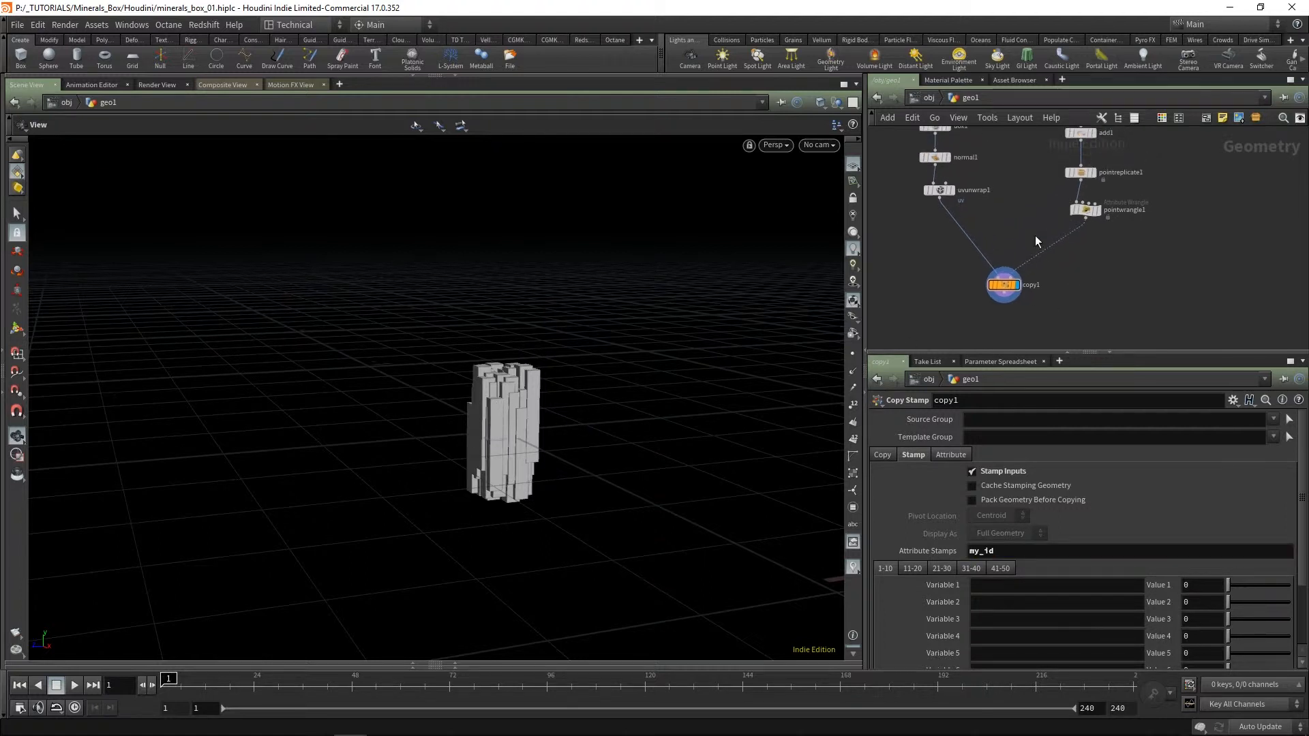
middle_drag(942, 122, 942, 146)
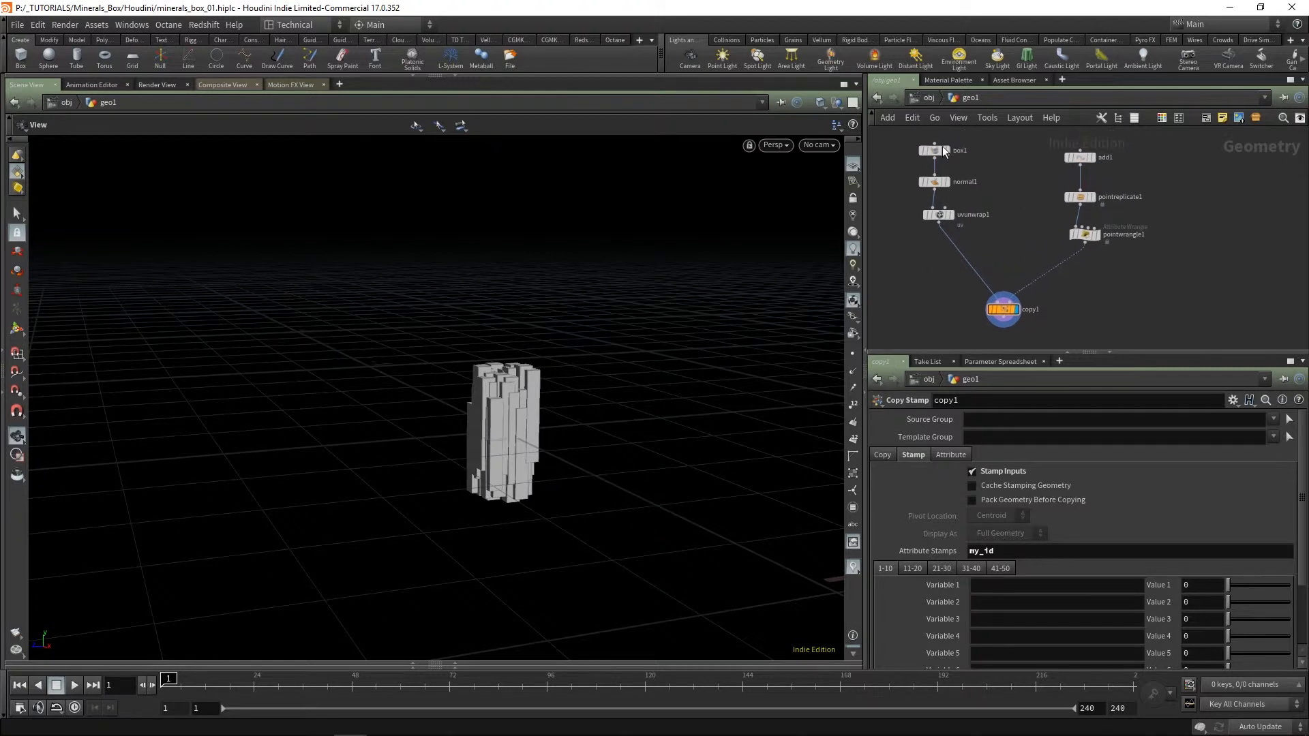
click(942, 147)
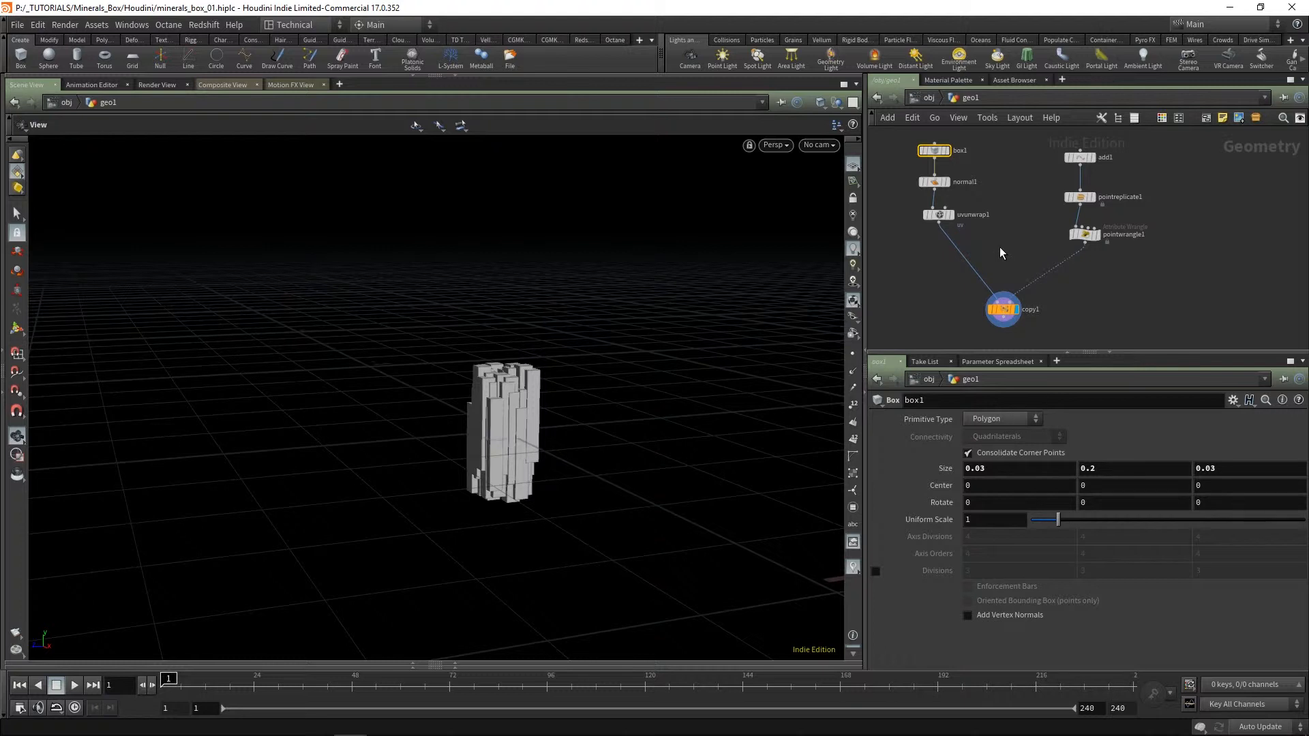
middle_drag(1081, 289, 1076, 265)
drag(999, 288, 1001, 306)
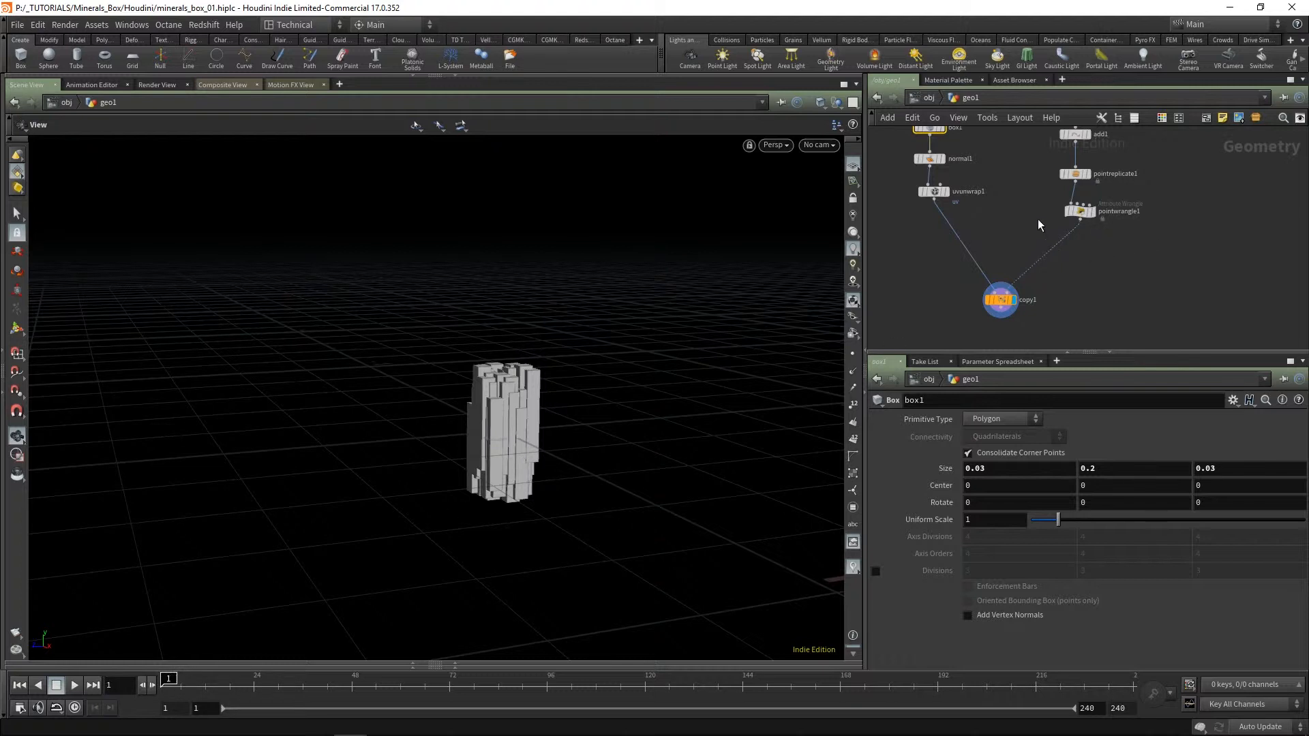
Step: Set the Point Replicate node's Seed to $F and scrub the timeline to preview the changing point layout
middle_drag(1012, 224, 981, 257)
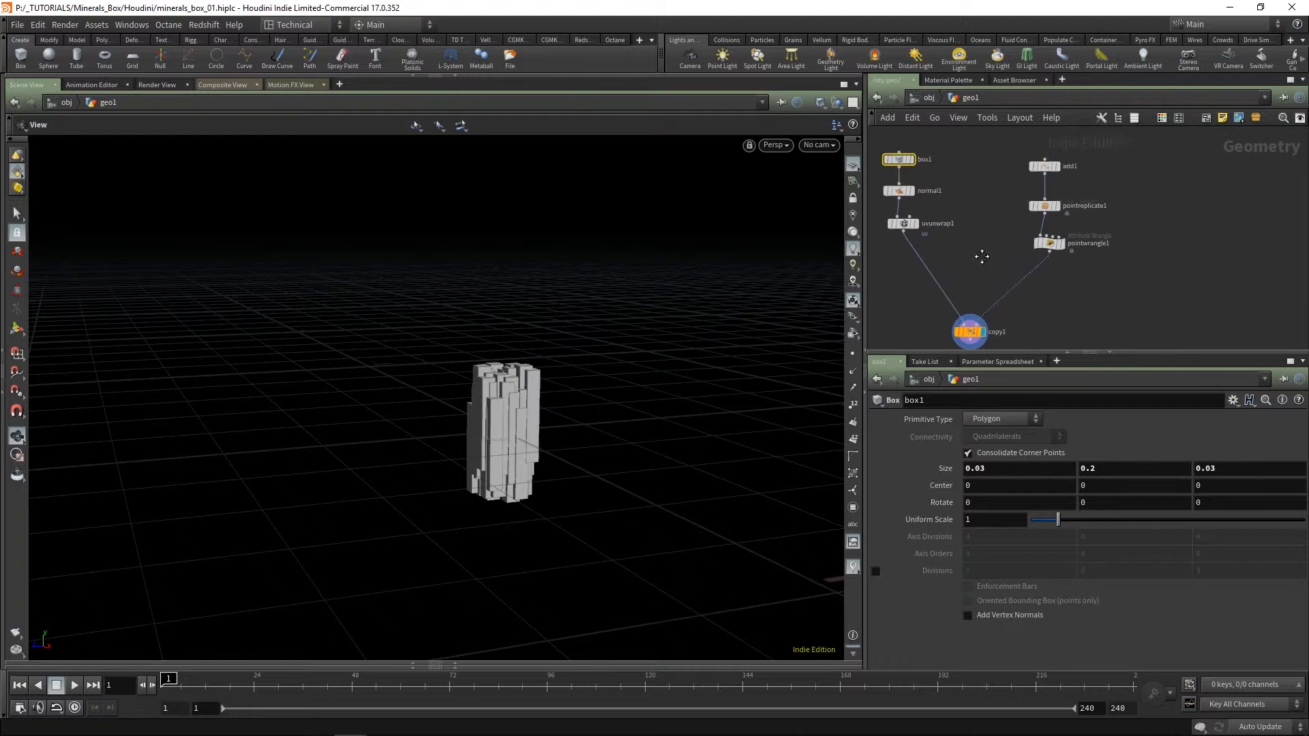
scroll(1011, 208, up, 2)
click(1011, 207)
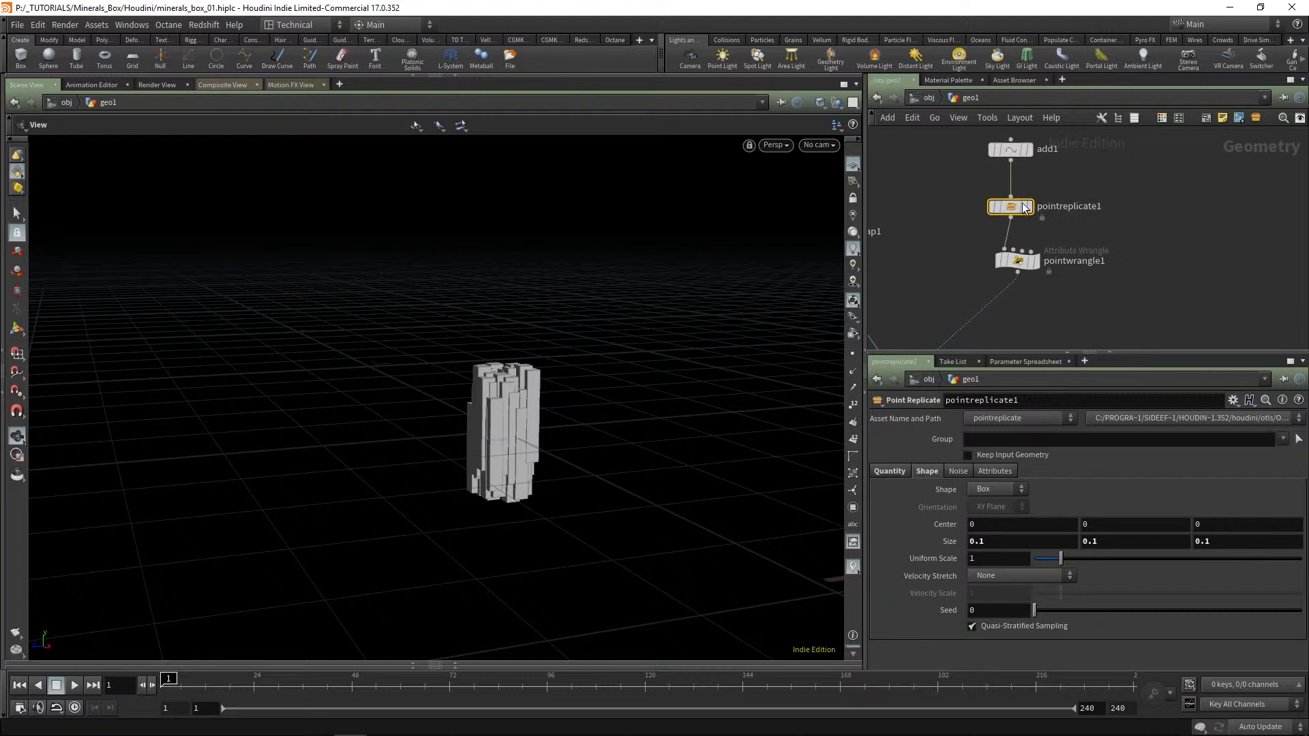
mouse_move(1034, 610)
mouse_down()
mouse_move(1054, 611)
mouse_move(1032, 611)
mouse_up()
right_drag(564, 497, 580, 404)
mouse_move(1034, 610)
mouse_down()
mouse_move(1045, 610)
mouse_move(1032, 612)
mouse_up()
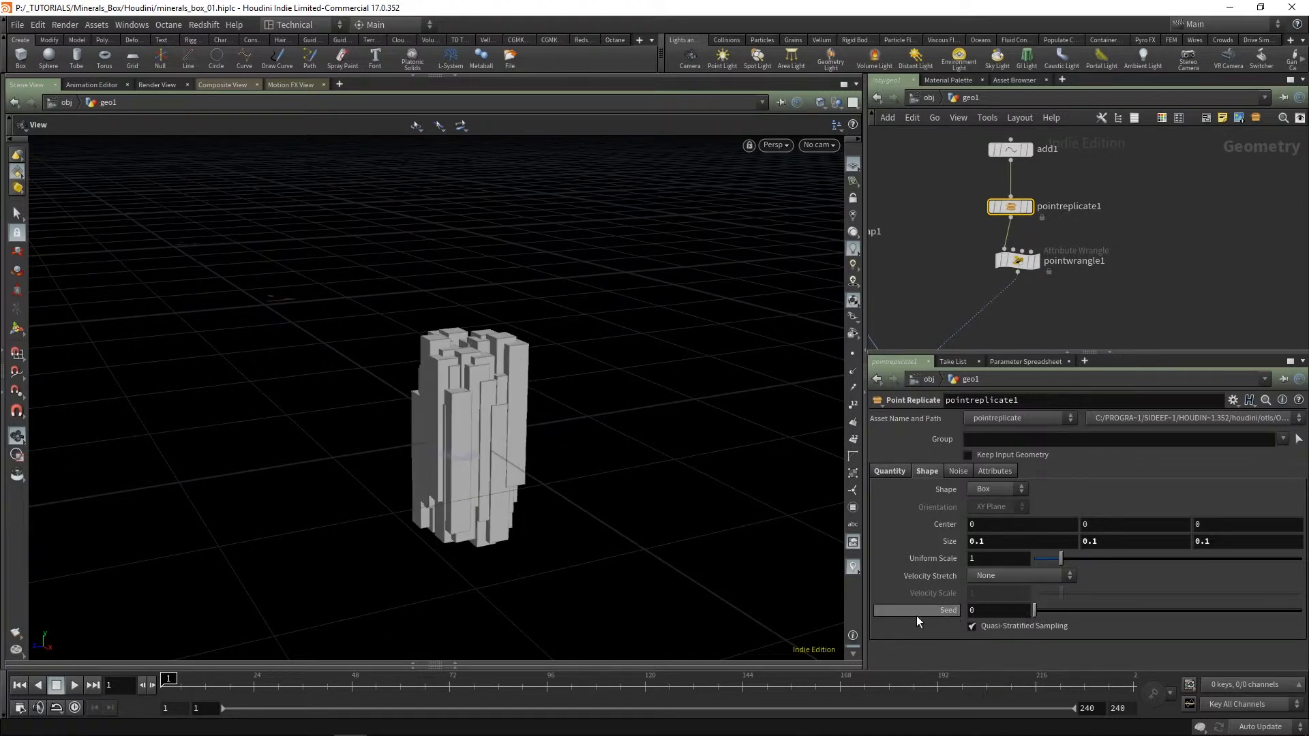
click(980, 611)
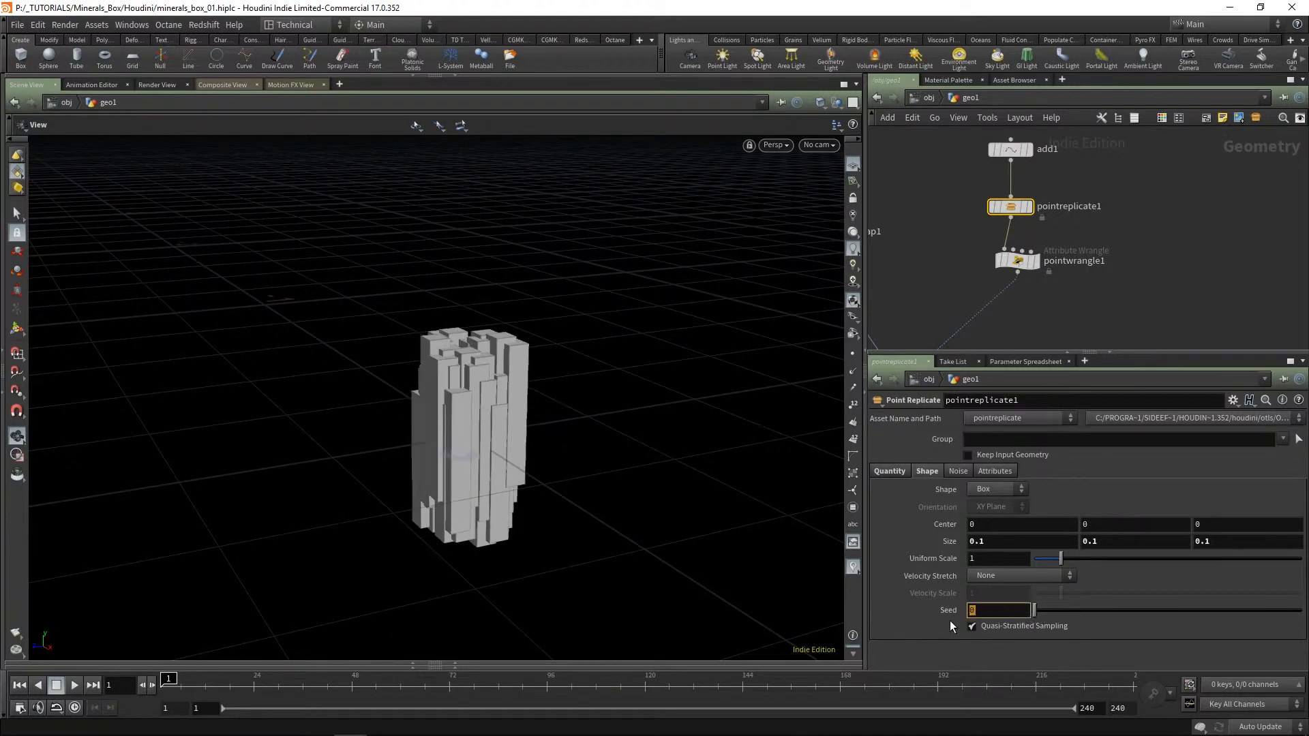
text($F)
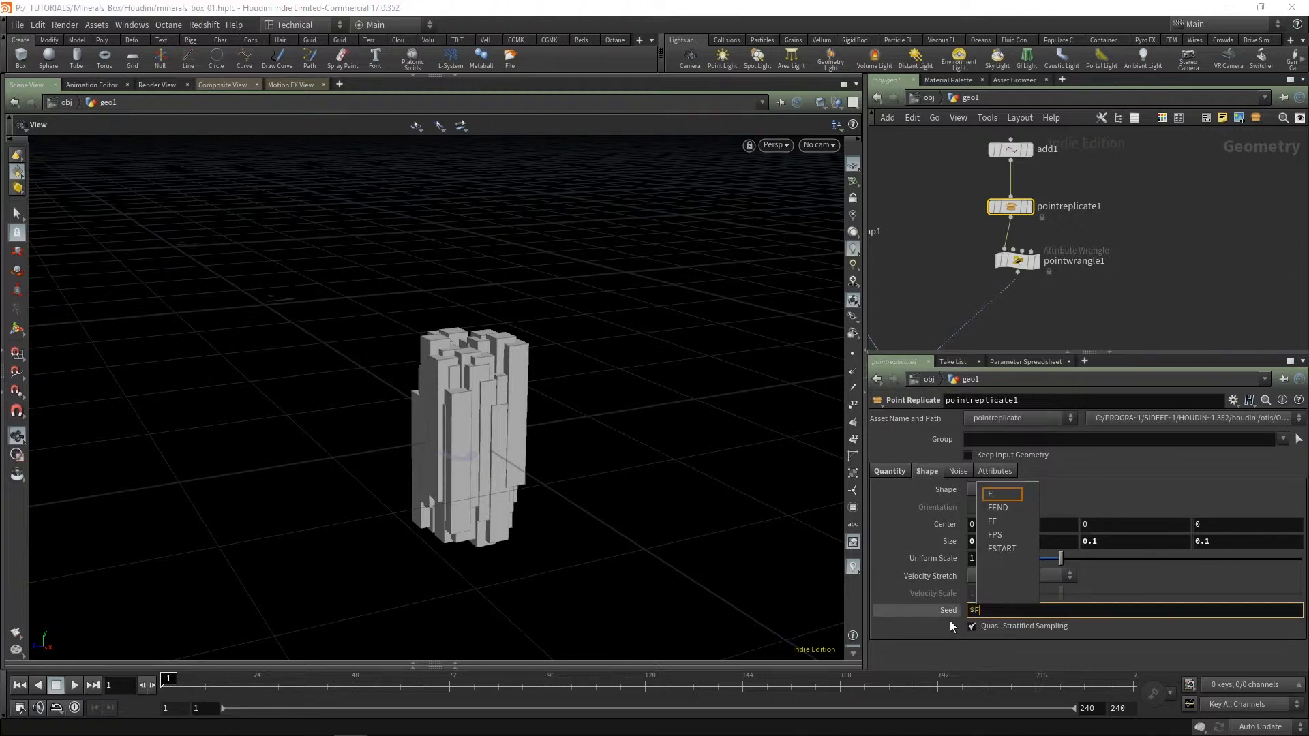
key(Return)
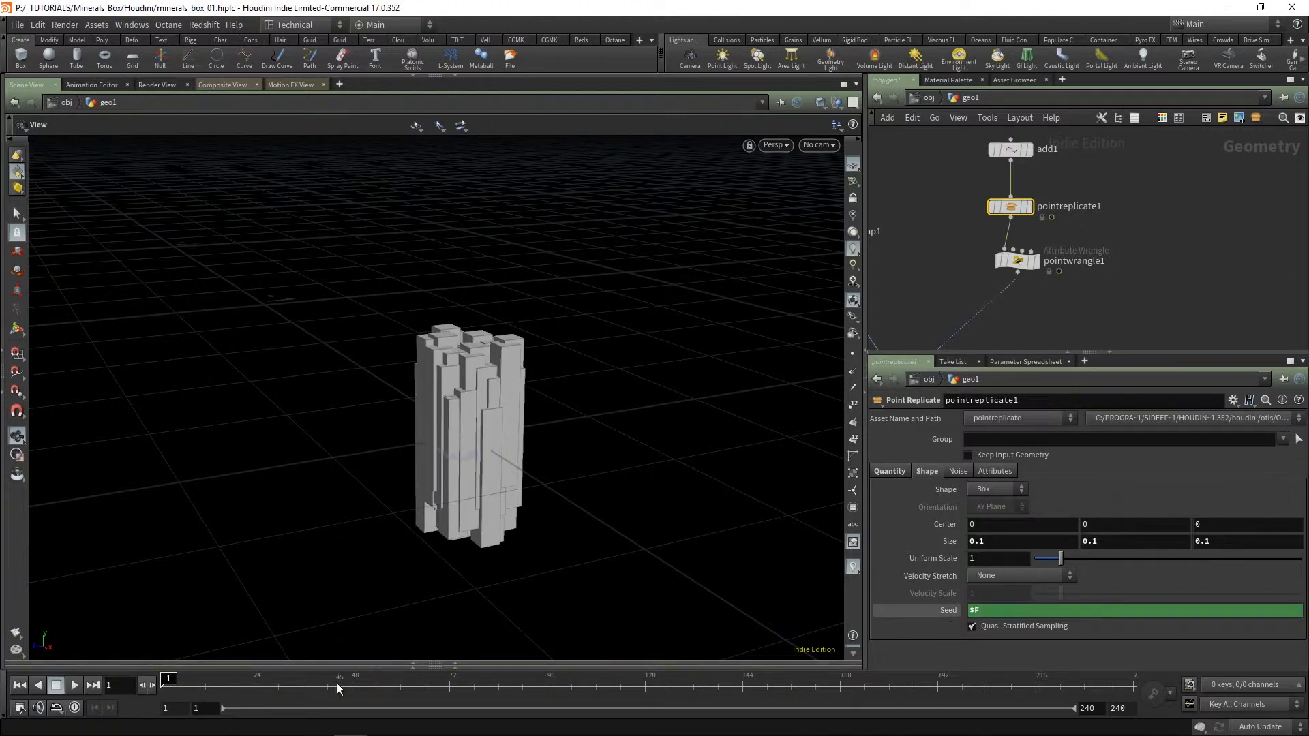
click(170, 680)
mouse_move(170, 679)
mouse_down()
mouse_move(184, 684)
mouse_move(161, 687)
mouse_move(191, 684)
mouse_move(163, 686)
mouse_up()
Step: Inspect the settings of the Box, Point Wrangle and Copy Stamp nodes to trace how my_id is passed along
middle_drag(1049, 314, 1105, 255)
scroll(1093, 284, down, 1)
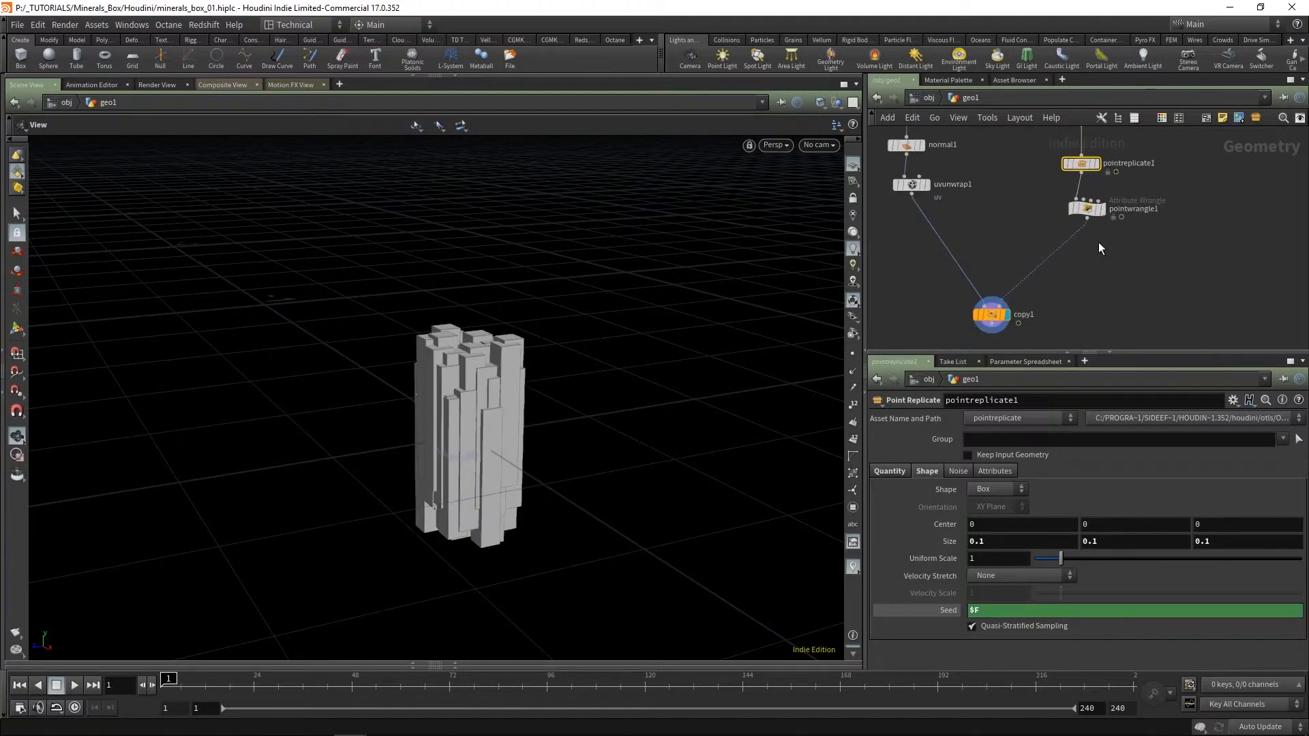
middle_drag(997, 209, 1020, 239)
middle_drag(1022, 169, 1040, 209)
scroll(948, 179, up, 2)
click(948, 179)
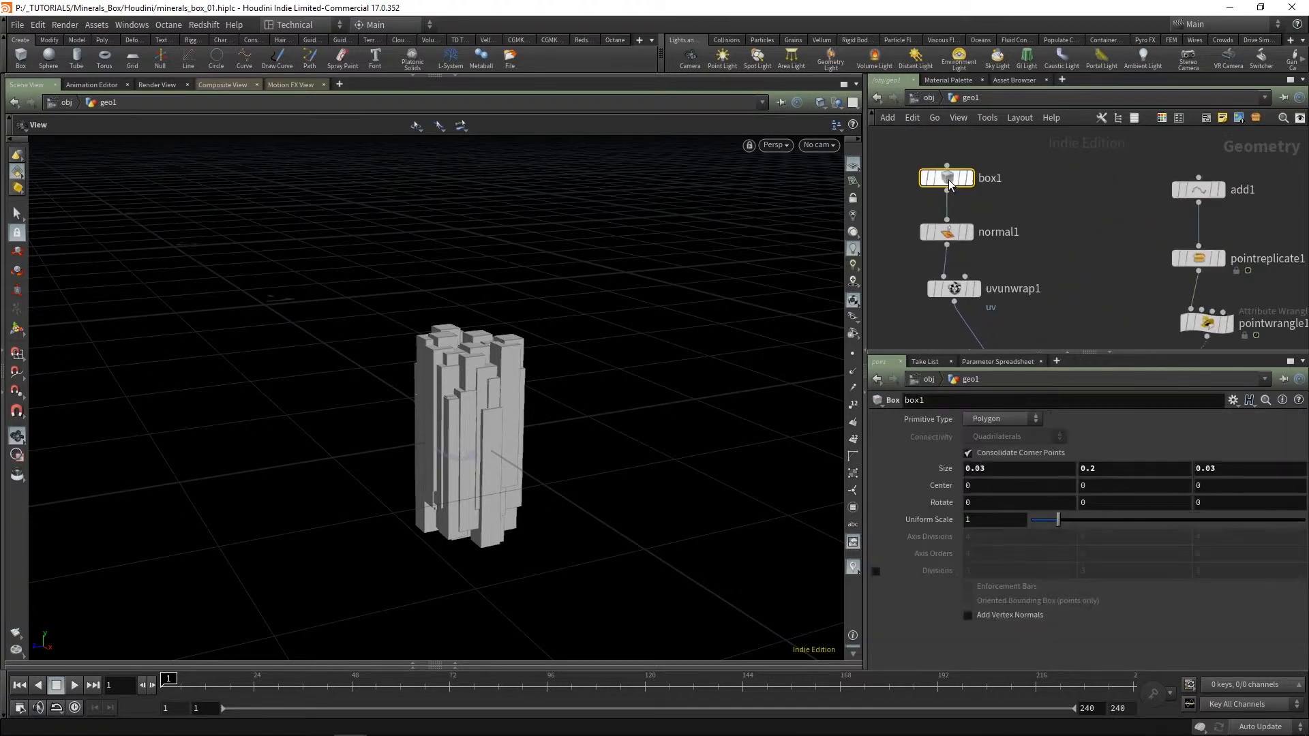
middle_drag(1086, 246, 999, 170)
click(1120, 248)
middle_drag(993, 322, 996, 268)
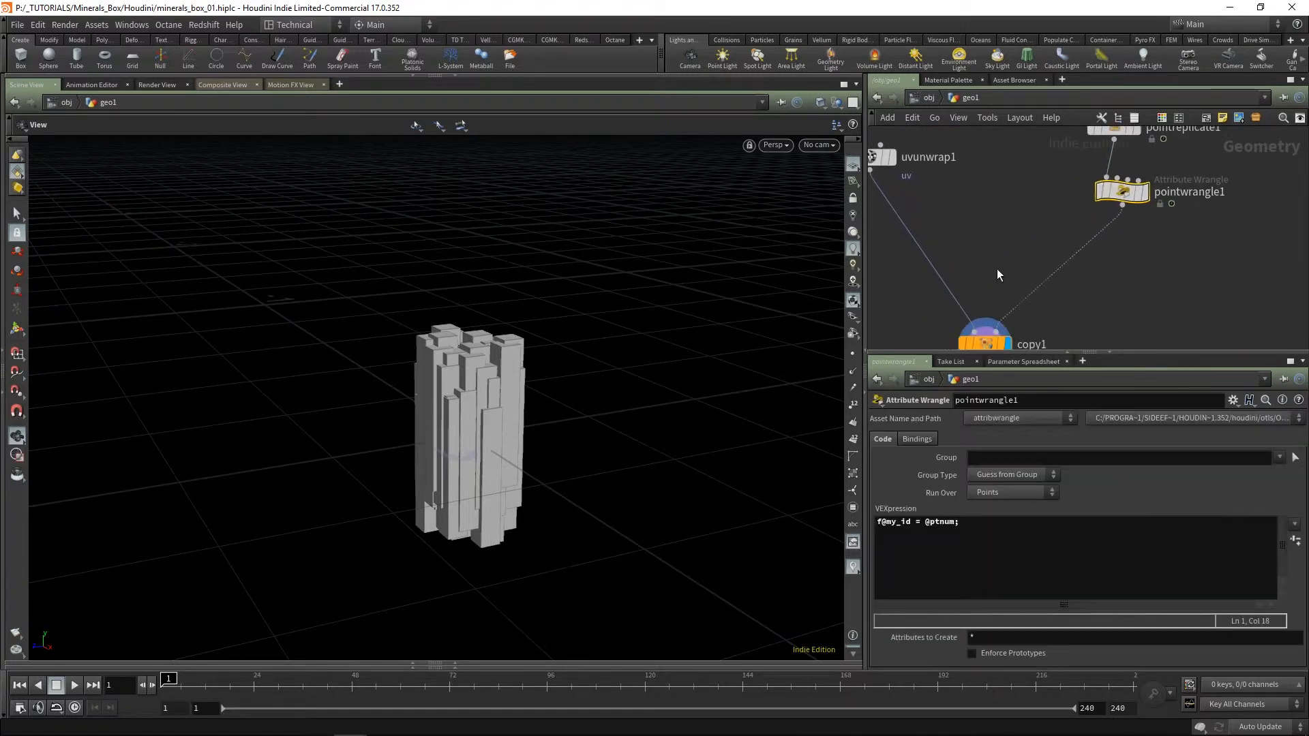
middle_drag(1033, 315, 1052, 259)
click(1012, 290)
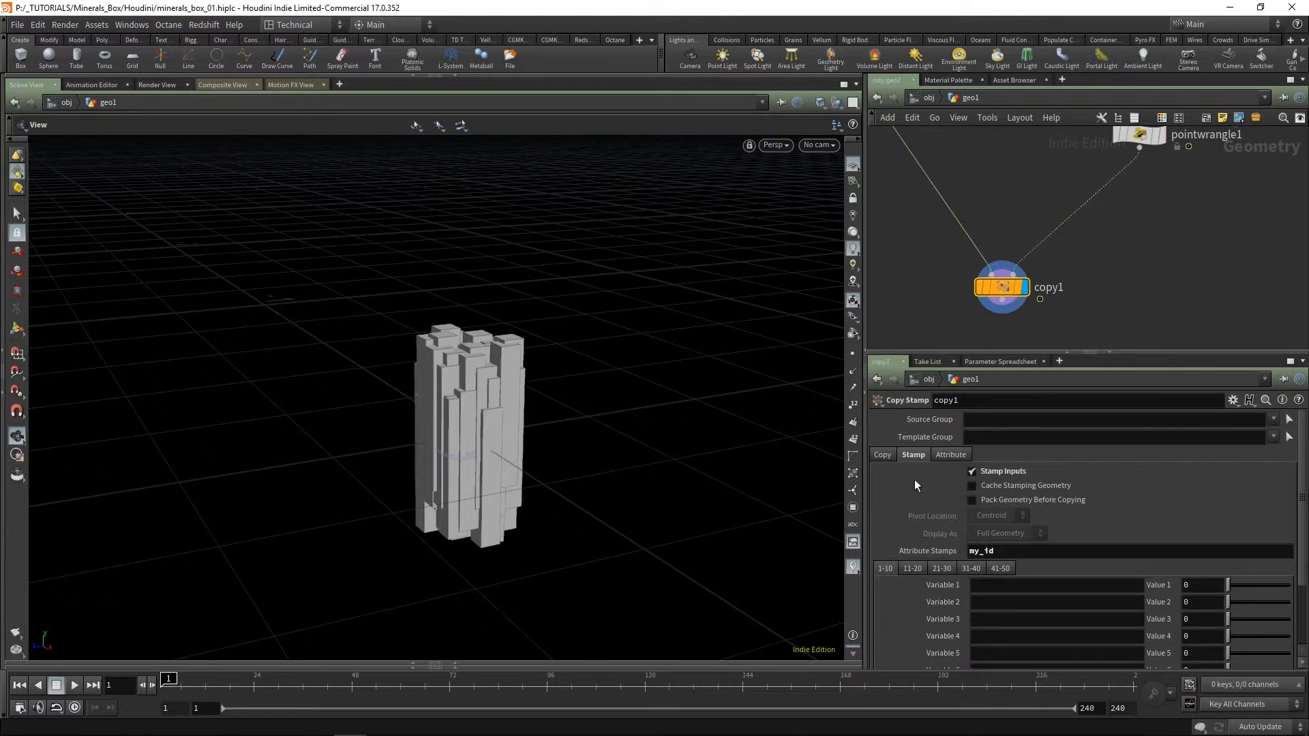
Step: Select the Box node and widen the parameter area to make room for a long size expression
scroll(989, 183, down, 1)
middle_drag(979, 144, 1047, 292)
scroll(968, 176, up, 2)
click(967, 174)
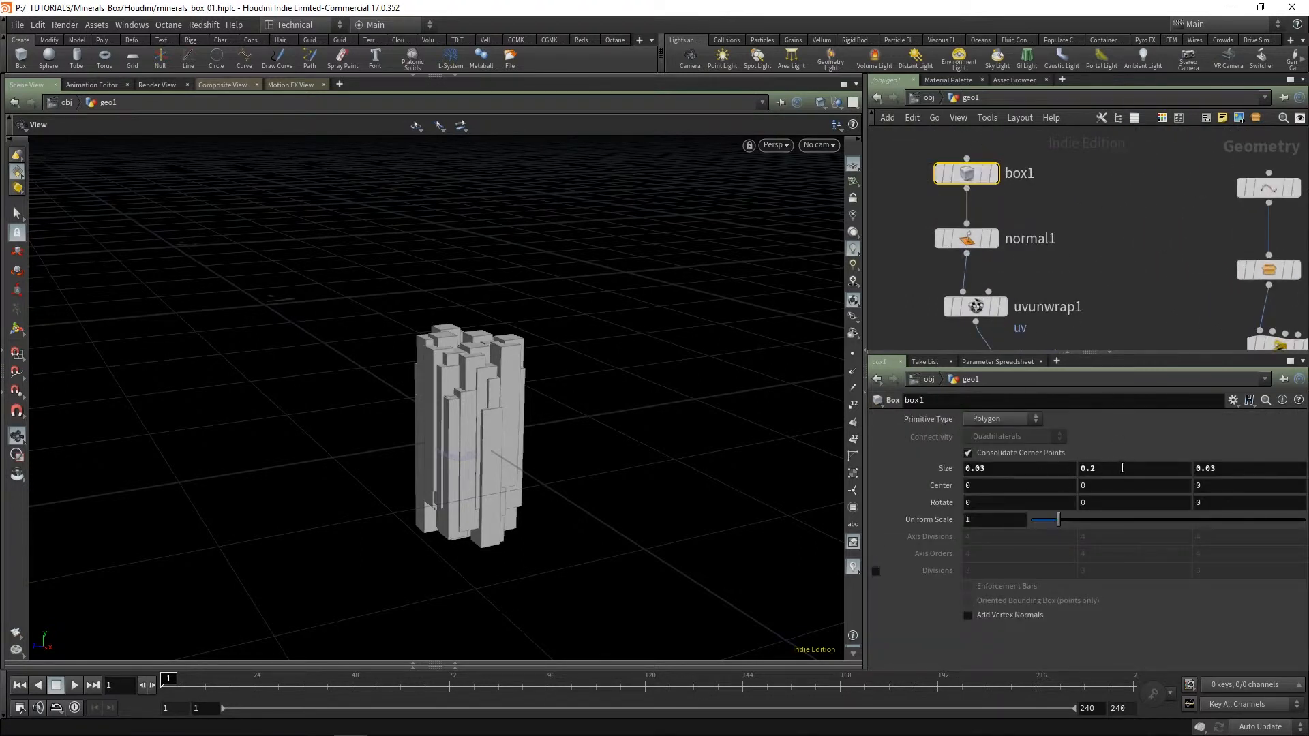
drag(865, 334, 754, 374)
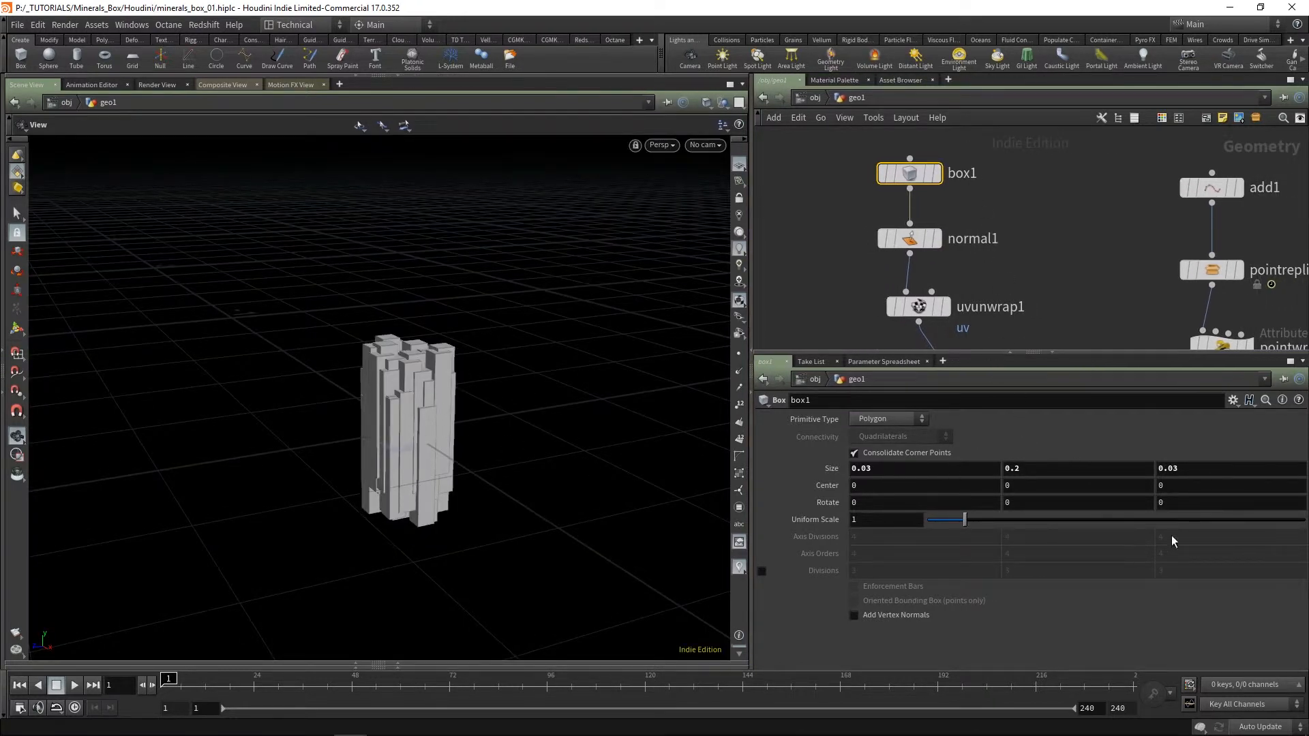
click(1014, 468)
text(fit01)
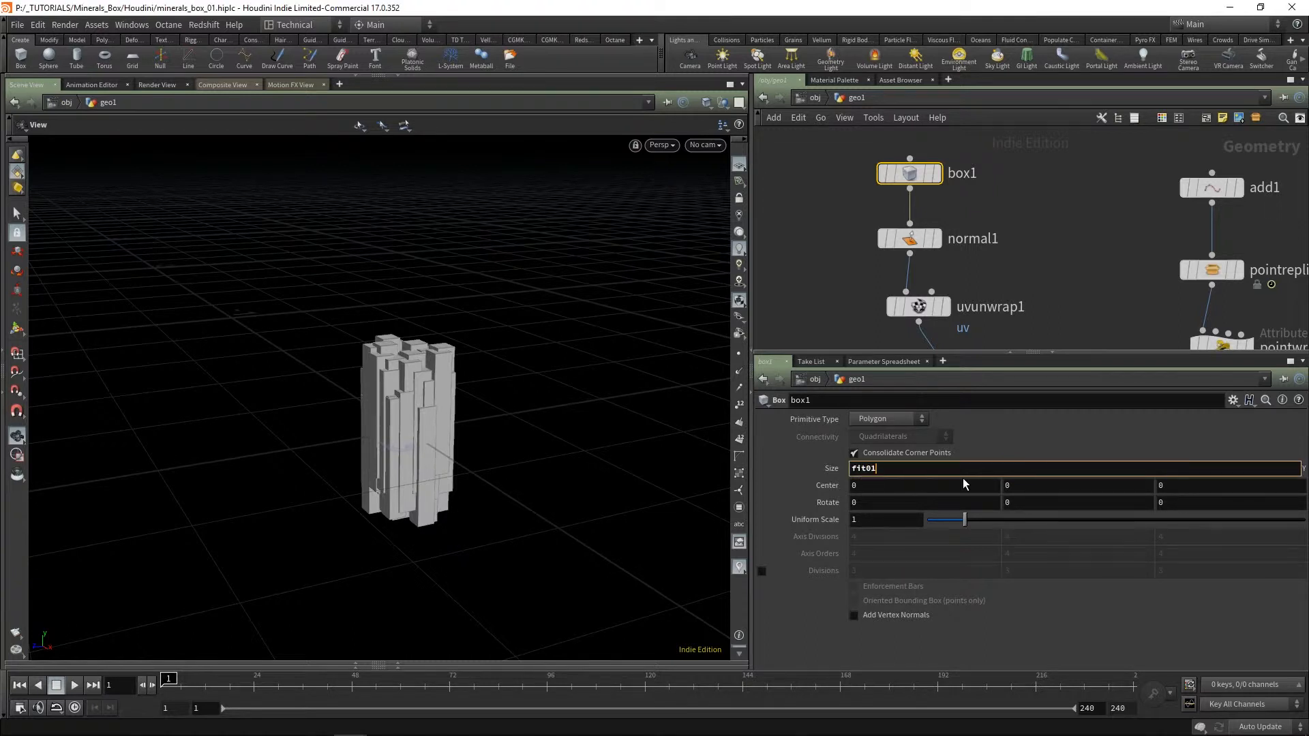
text(()
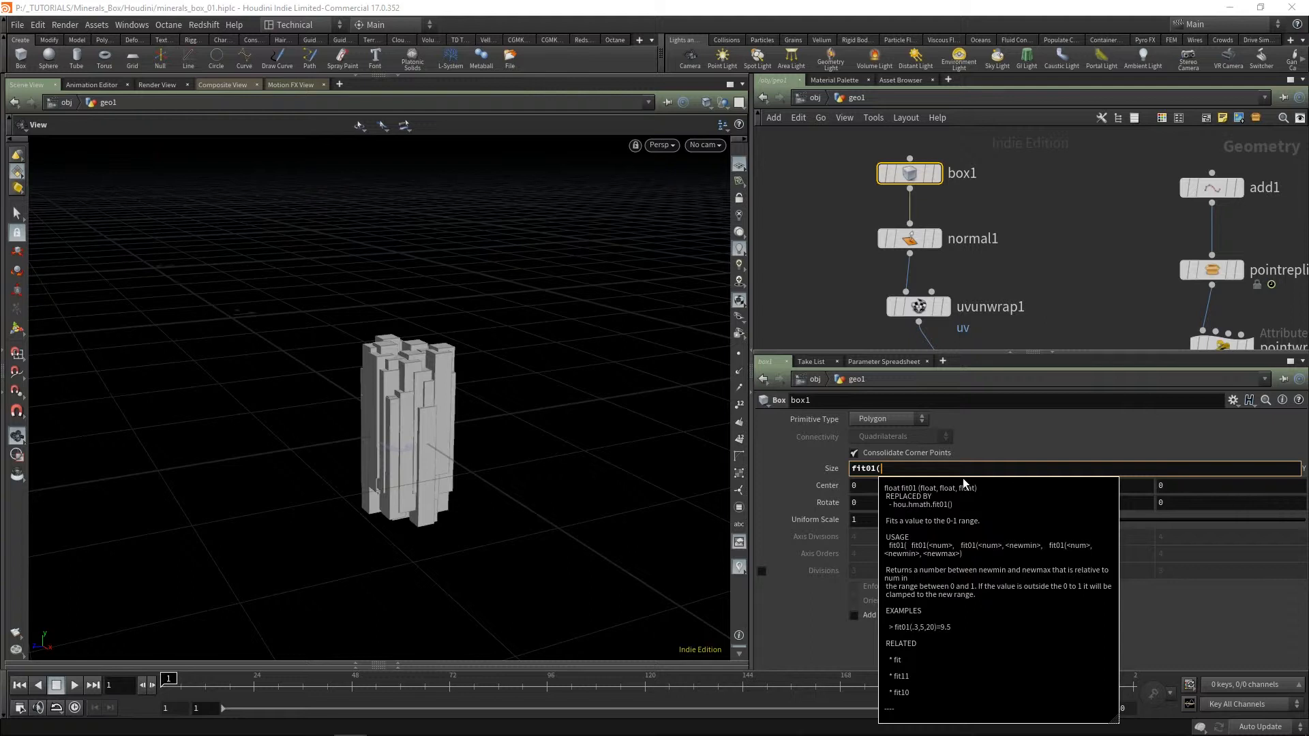
text(rand)
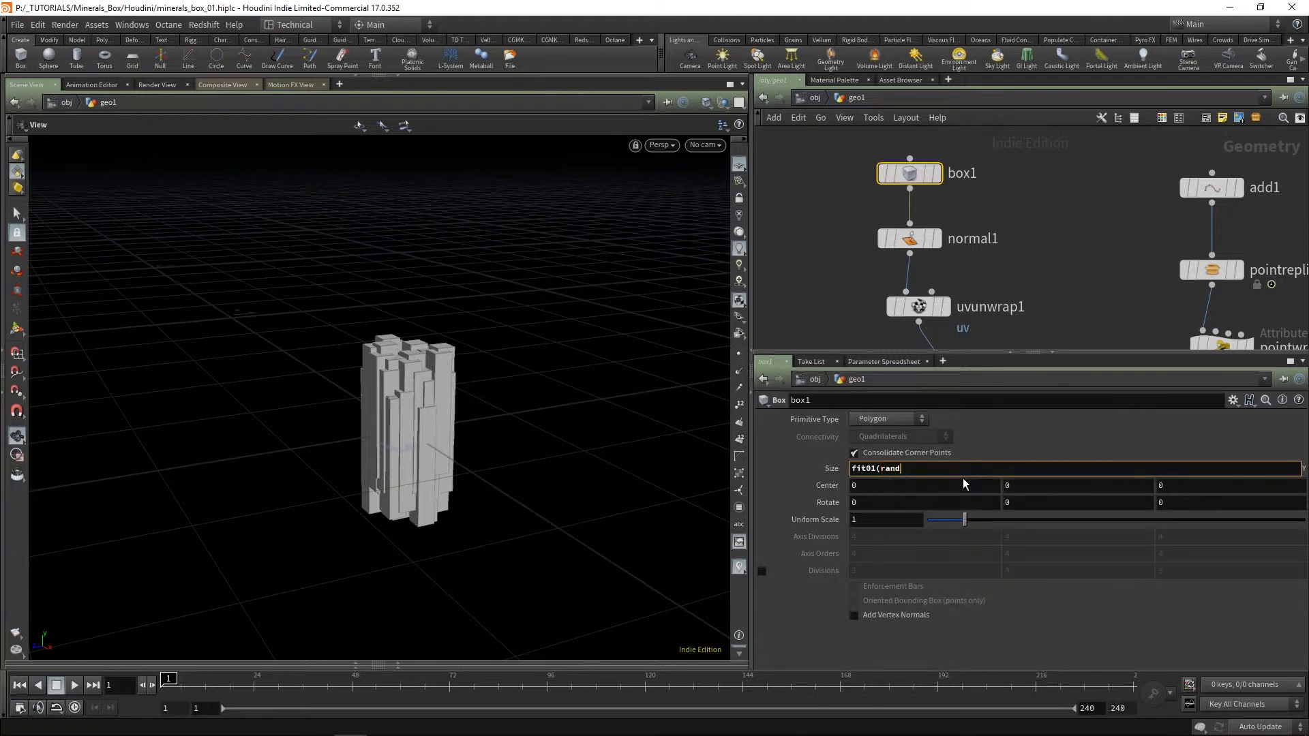
text(()
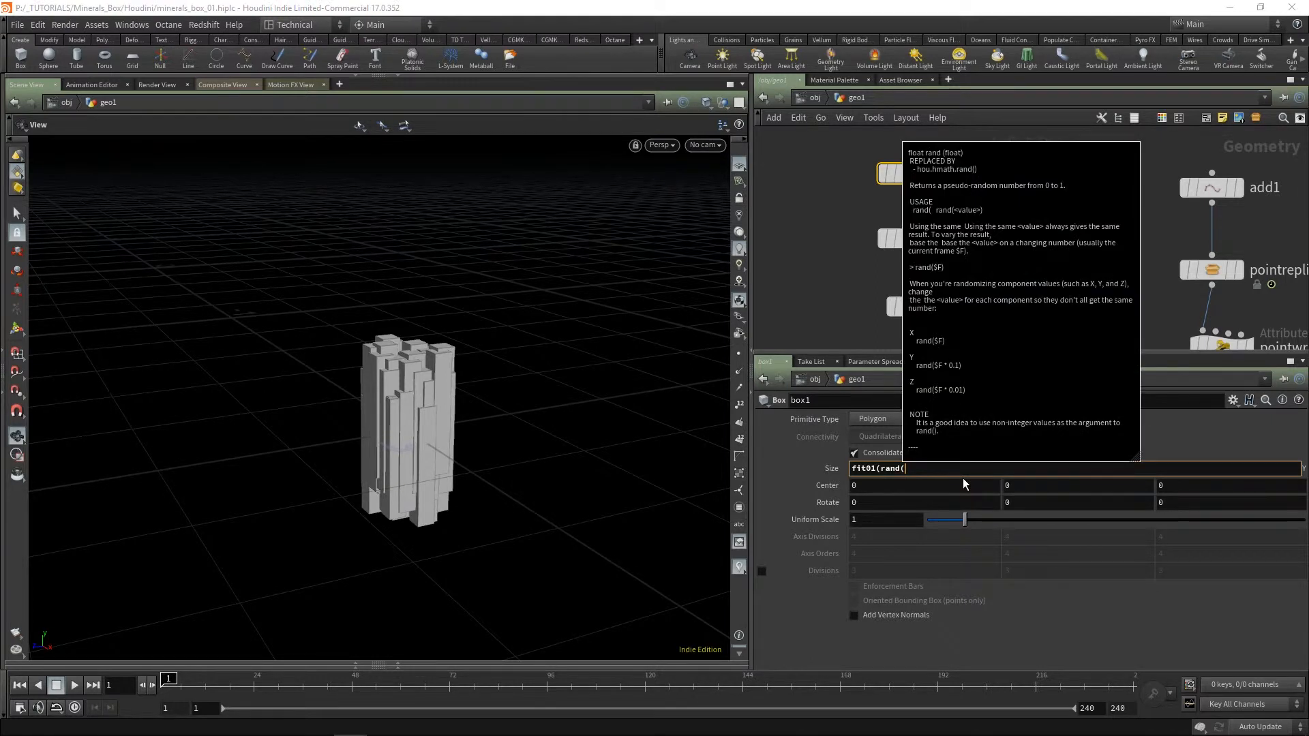
text(@)
key(BackSpace)
text(stamp)
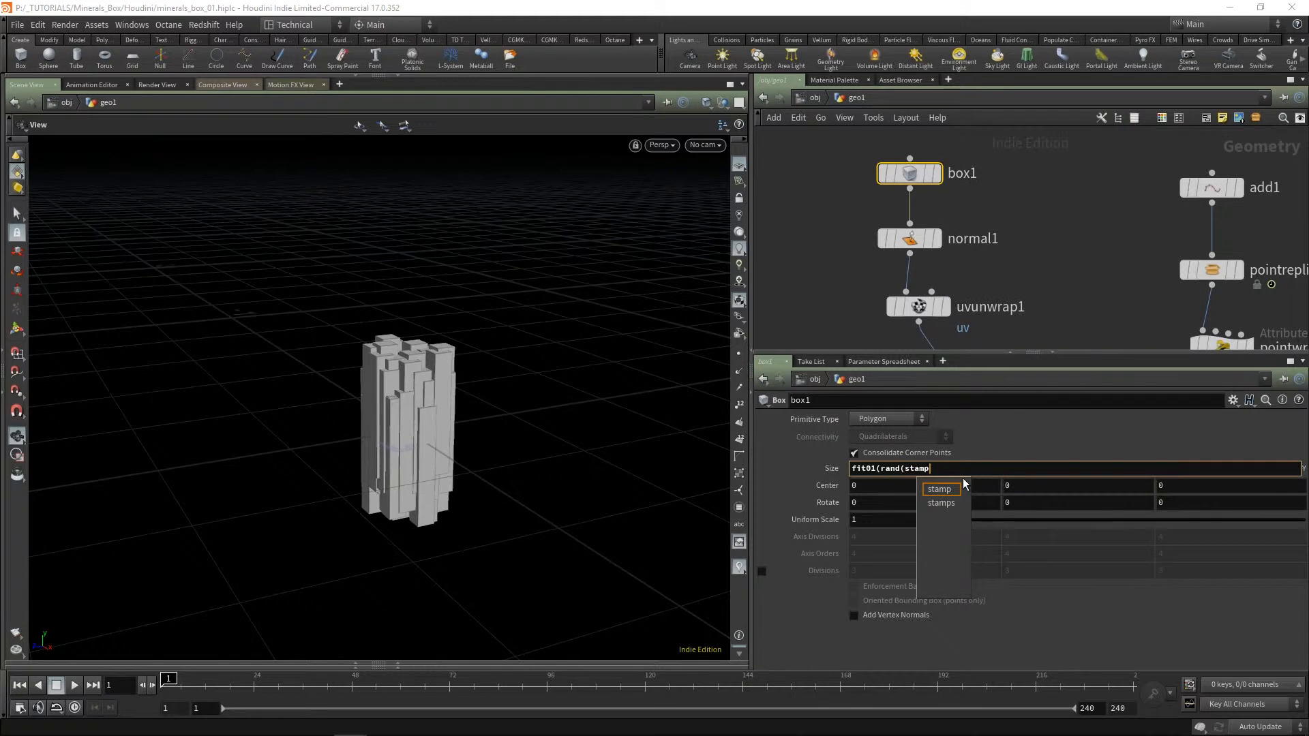
text(()
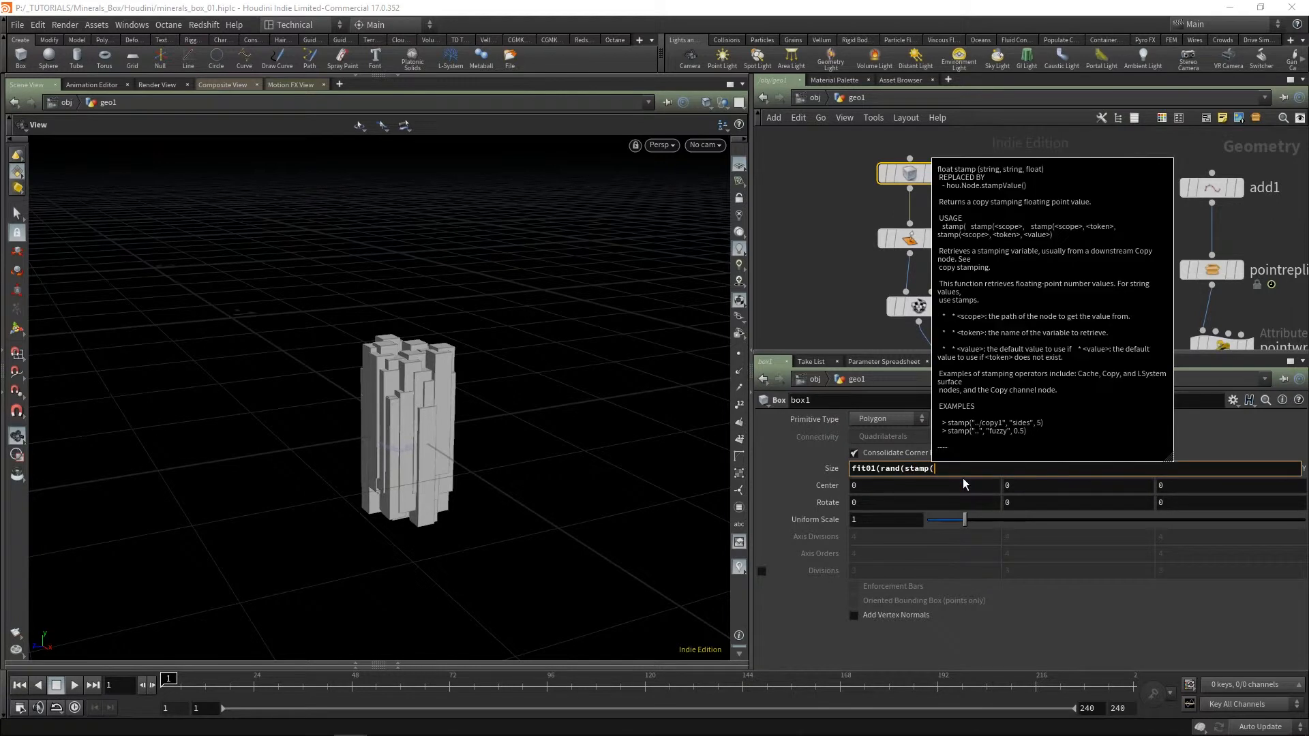
text(".)
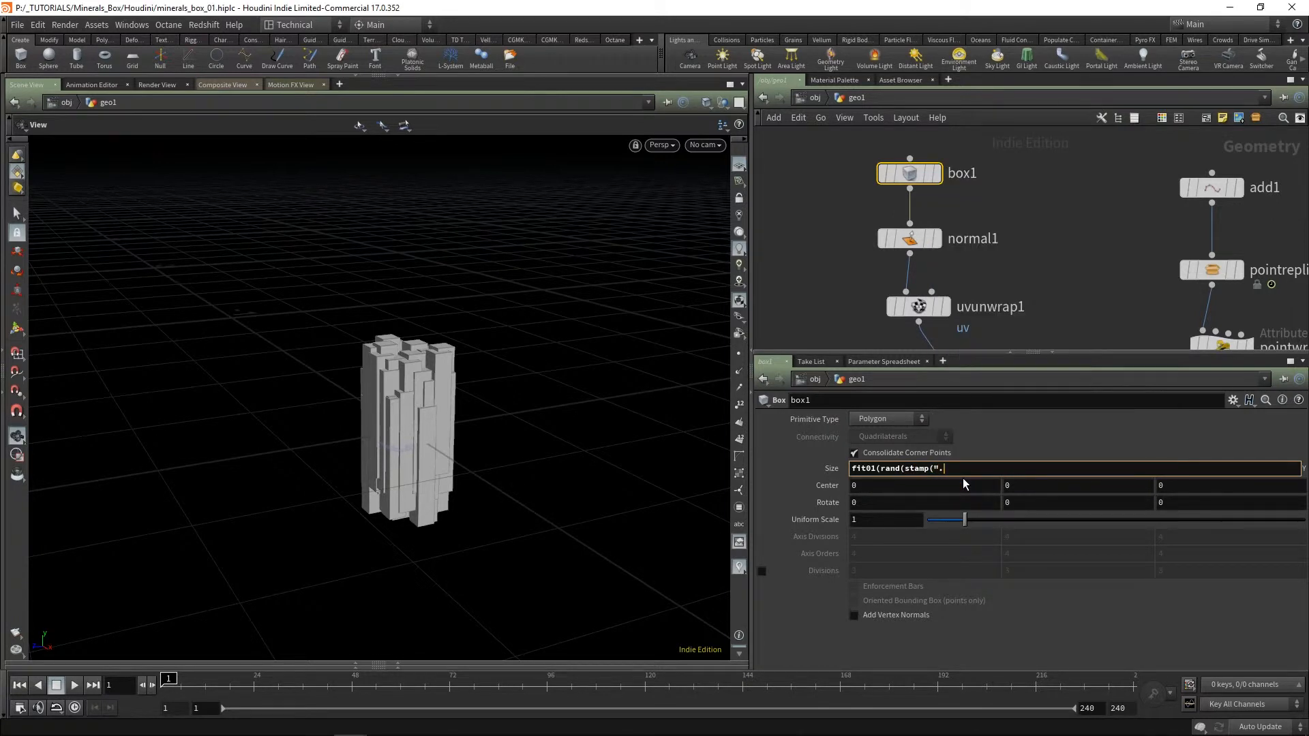
text(.)
text(/copy)
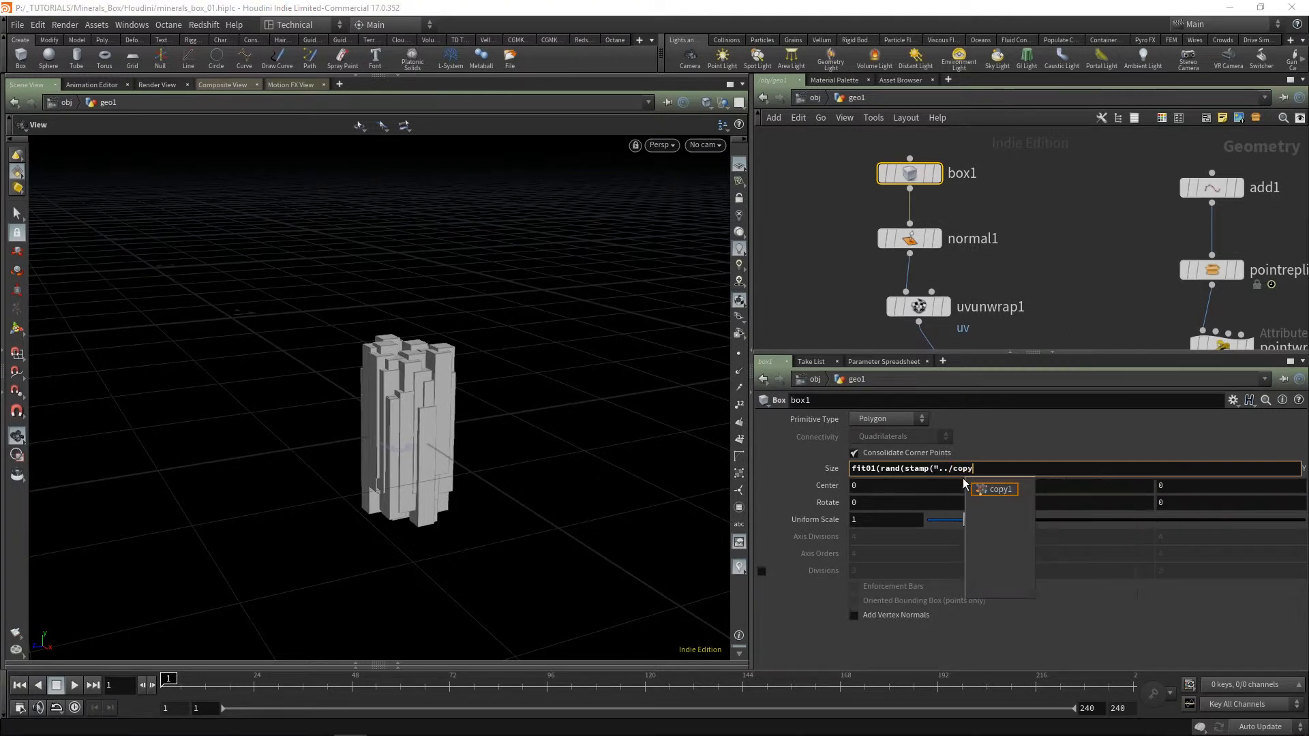
text(1",)
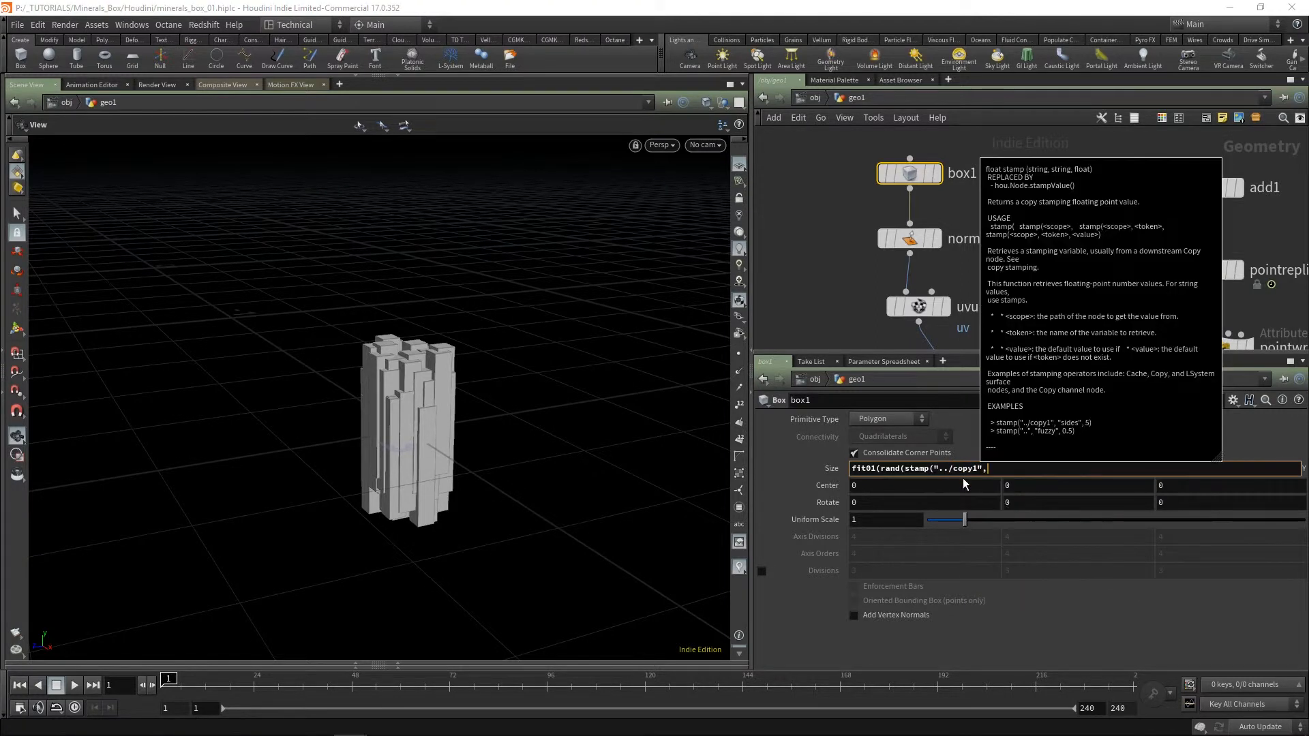
text( "m)
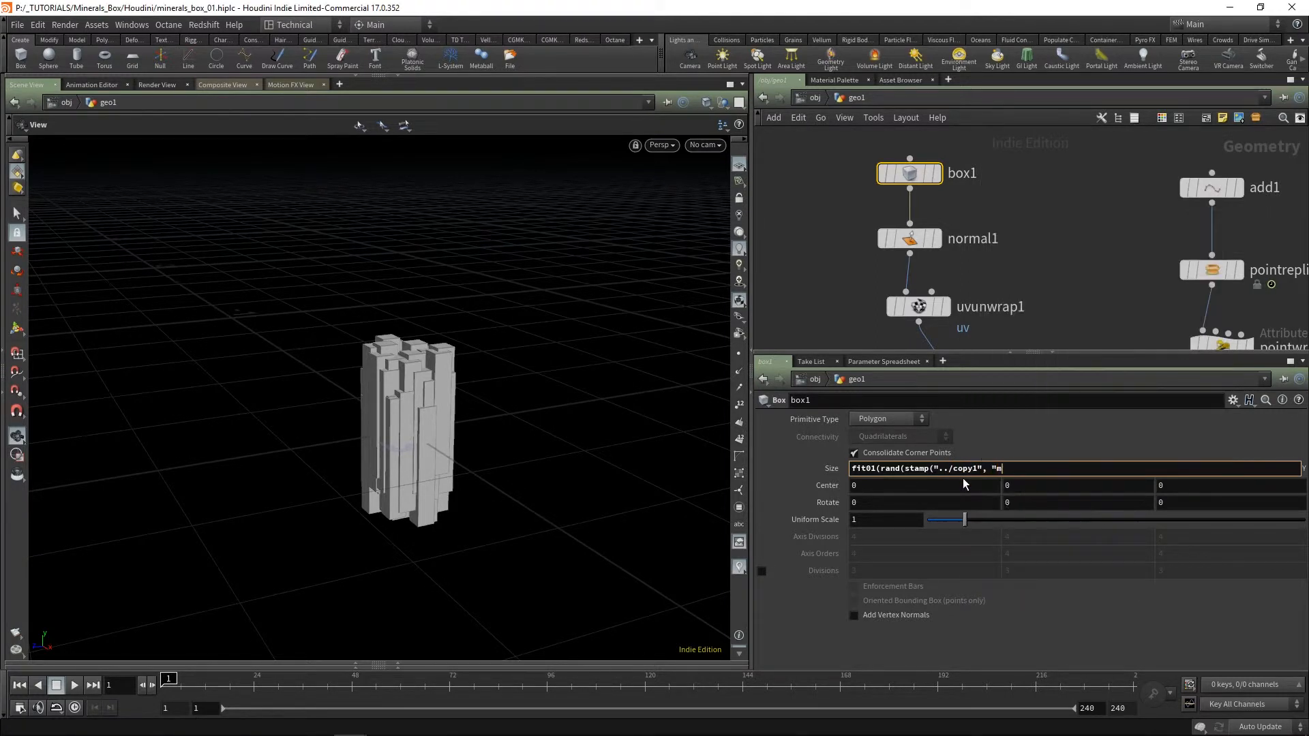
text(y_id",0))
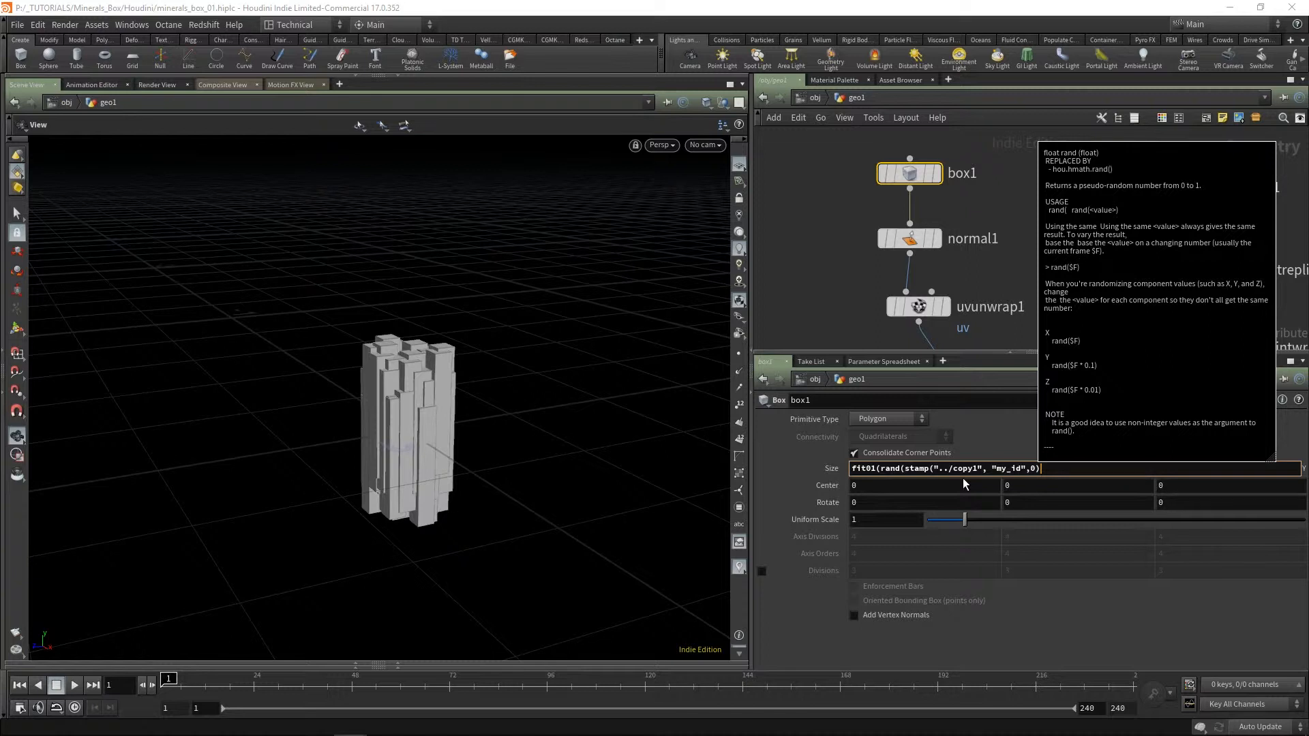
text(+@Frame)
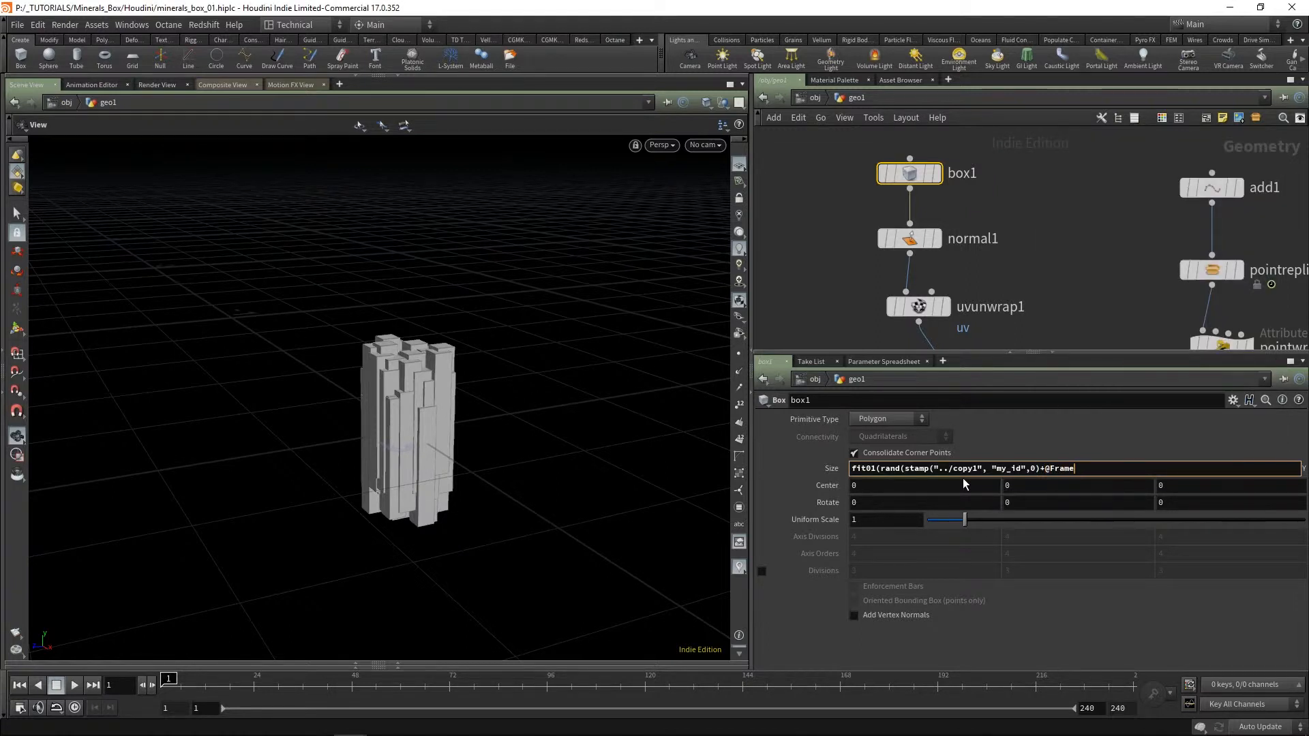
text(+123))
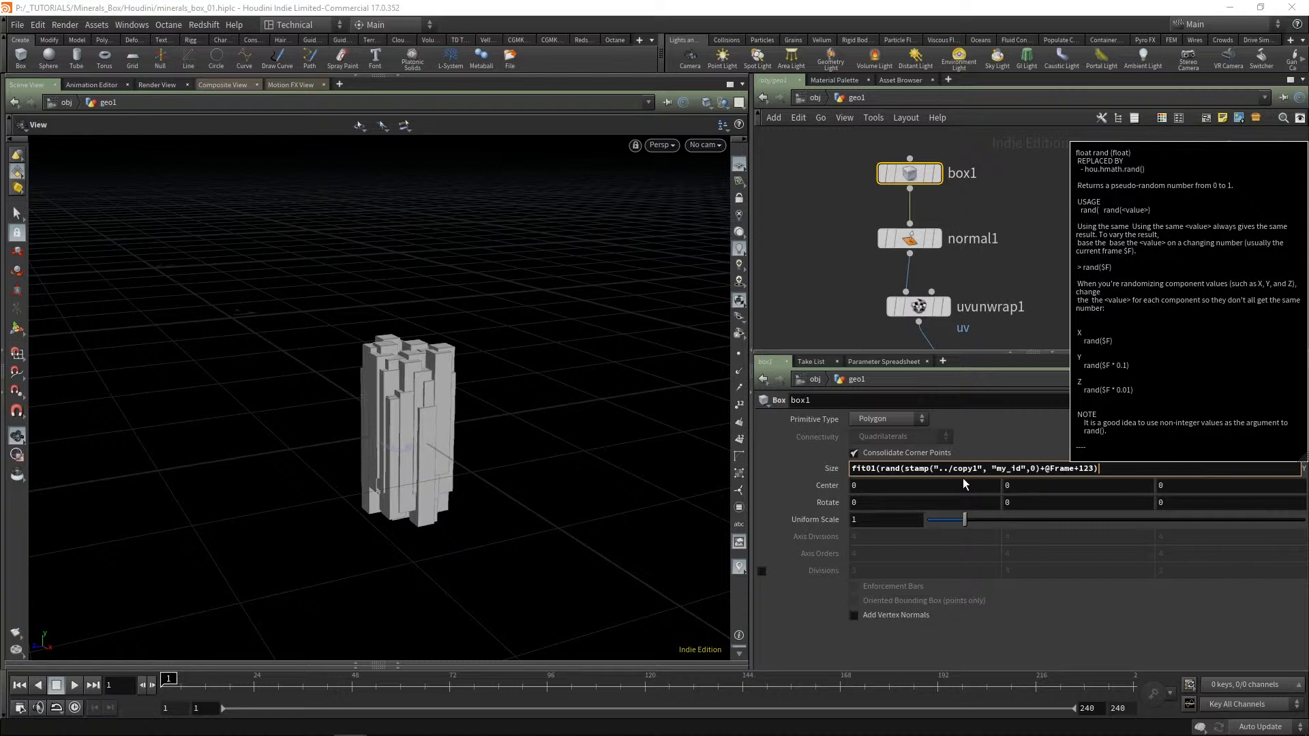
text(,0.1,0.2))
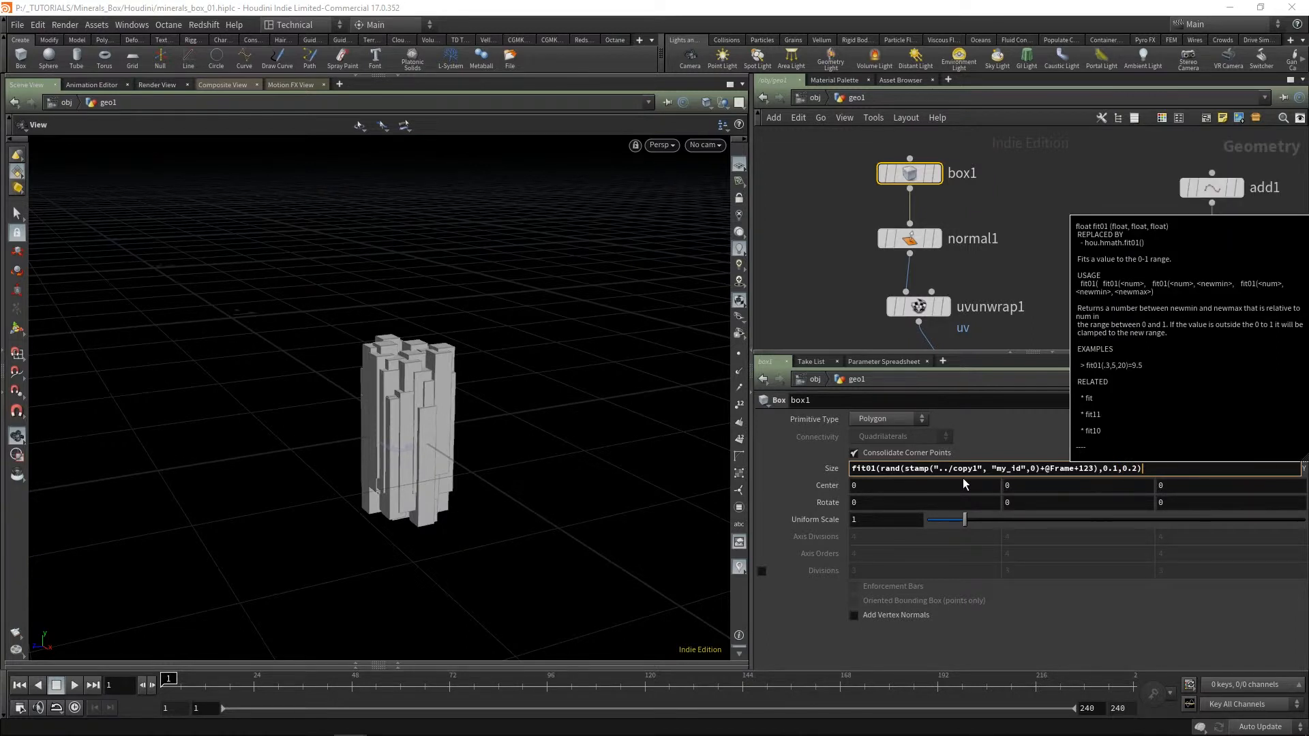
key(Return)
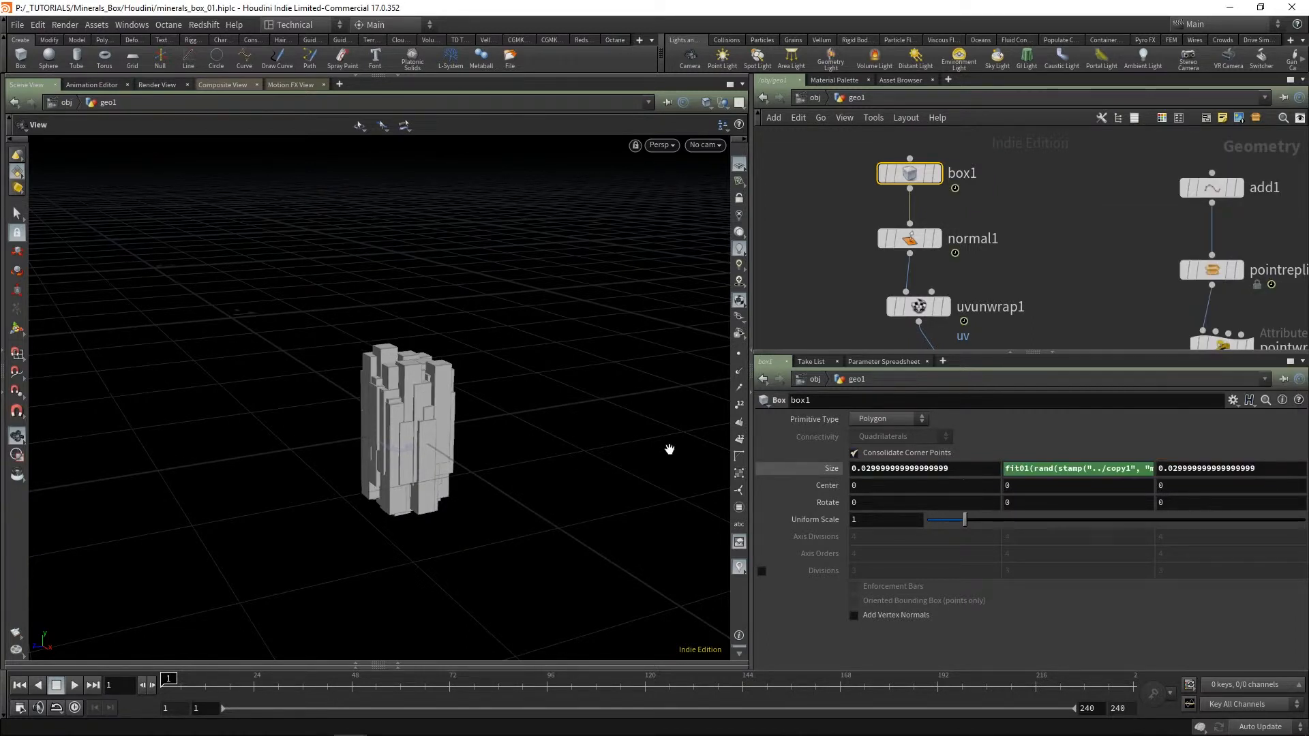
Step: Raise the upper limit of the Box node's Y size expression to 0.4 and examine the taller columns from several angles
drag(669, 449, 442, 456)
scroll(418, 292, up, 3)
drag(418, 292, 519, 368)
scroll(397, 370, up, 2)
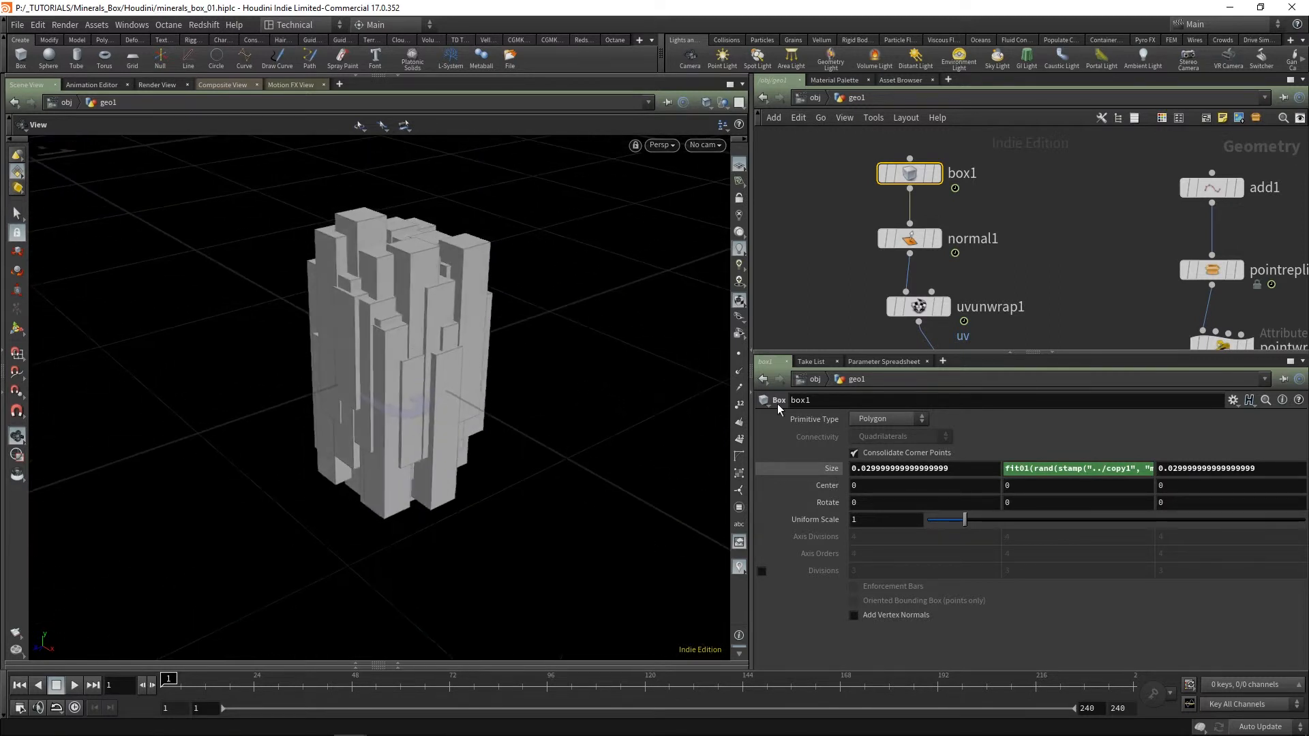
click(1102, 471)
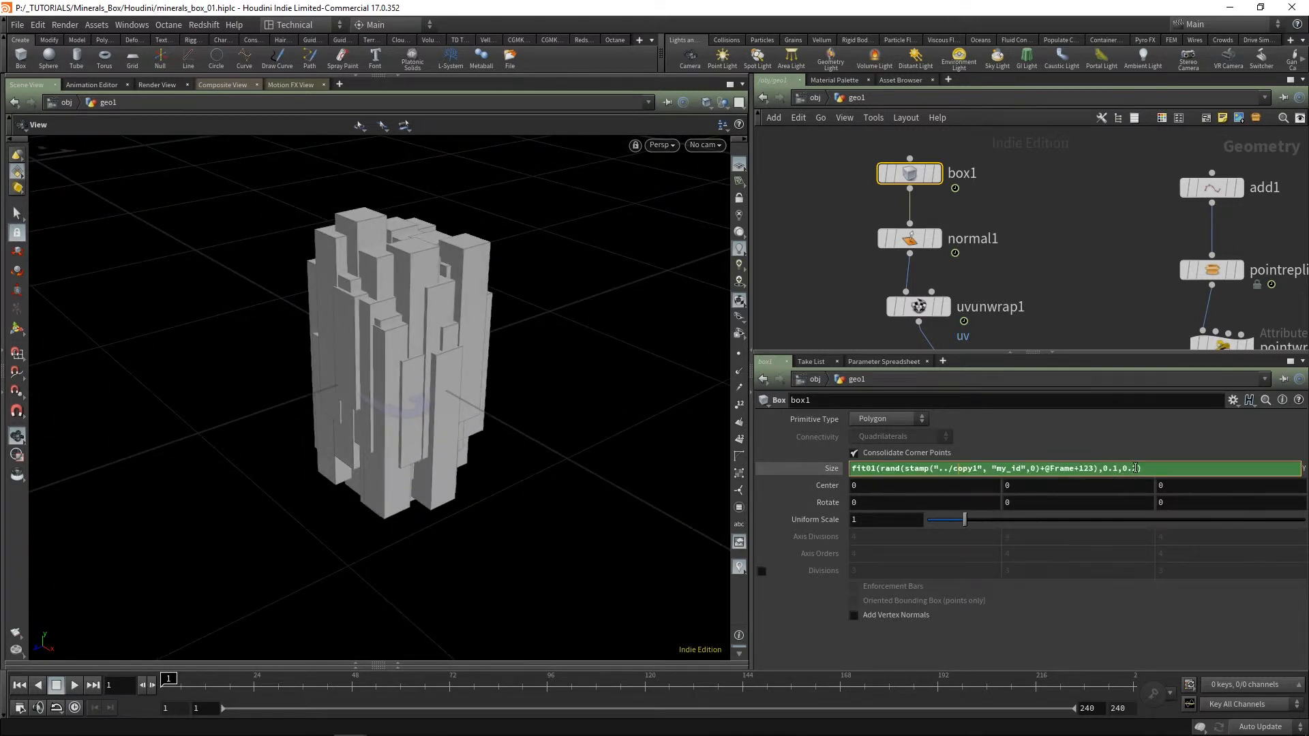
double_click(1134, 469)
text(4)
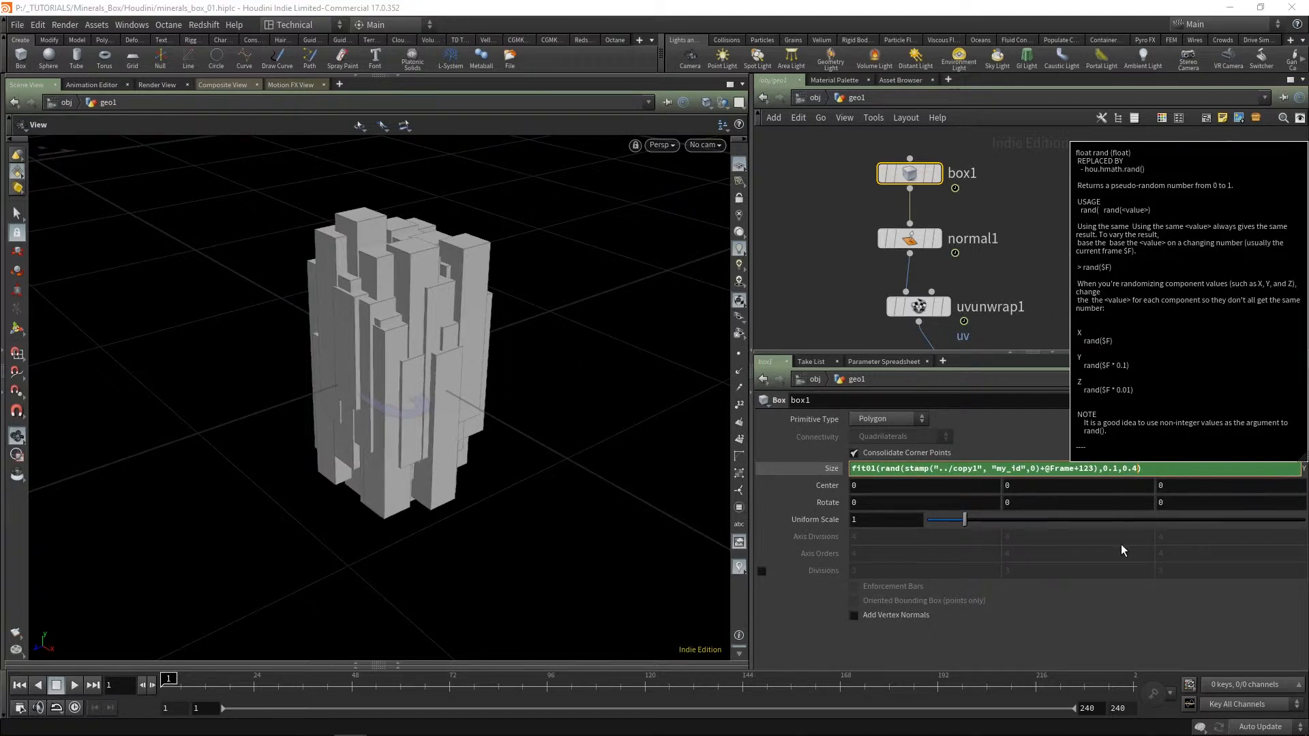
key(Return)
drag(546, 409, 488, 350)
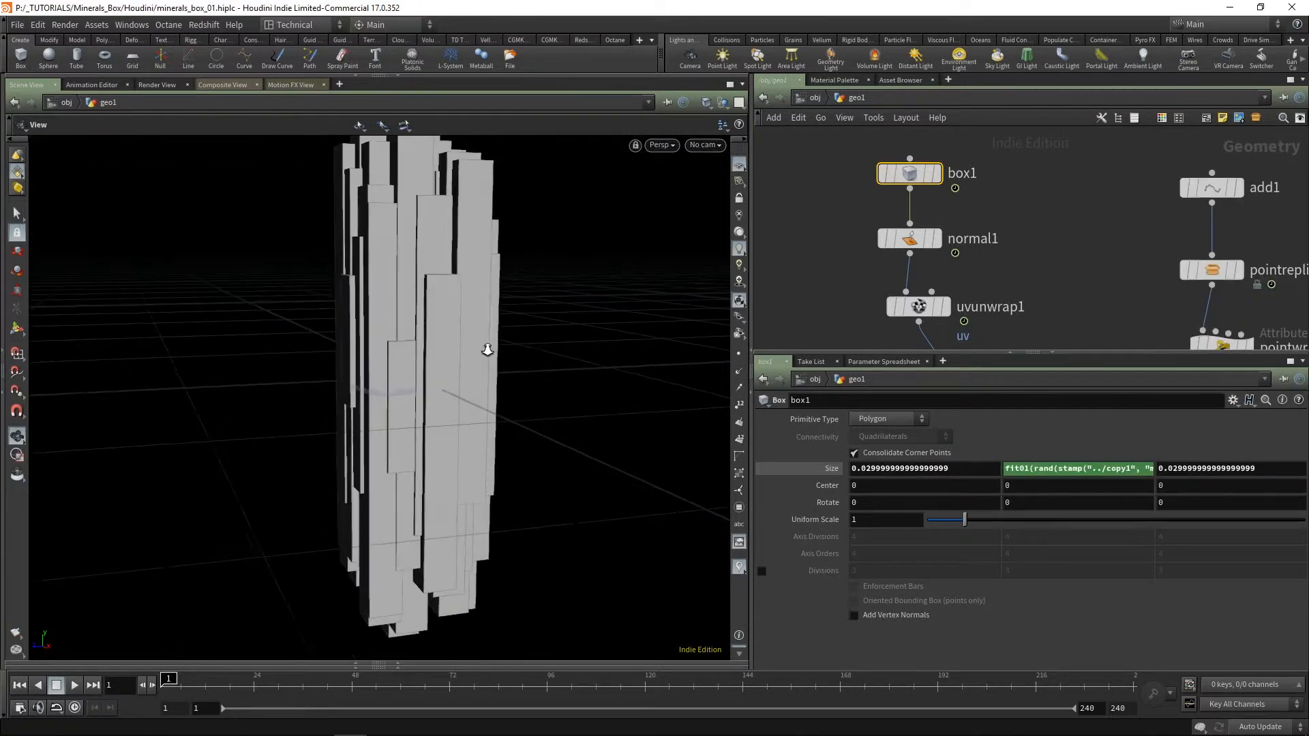
middle_drag(484, 317, 473, 359)
drag(473, 359, 445, 456)
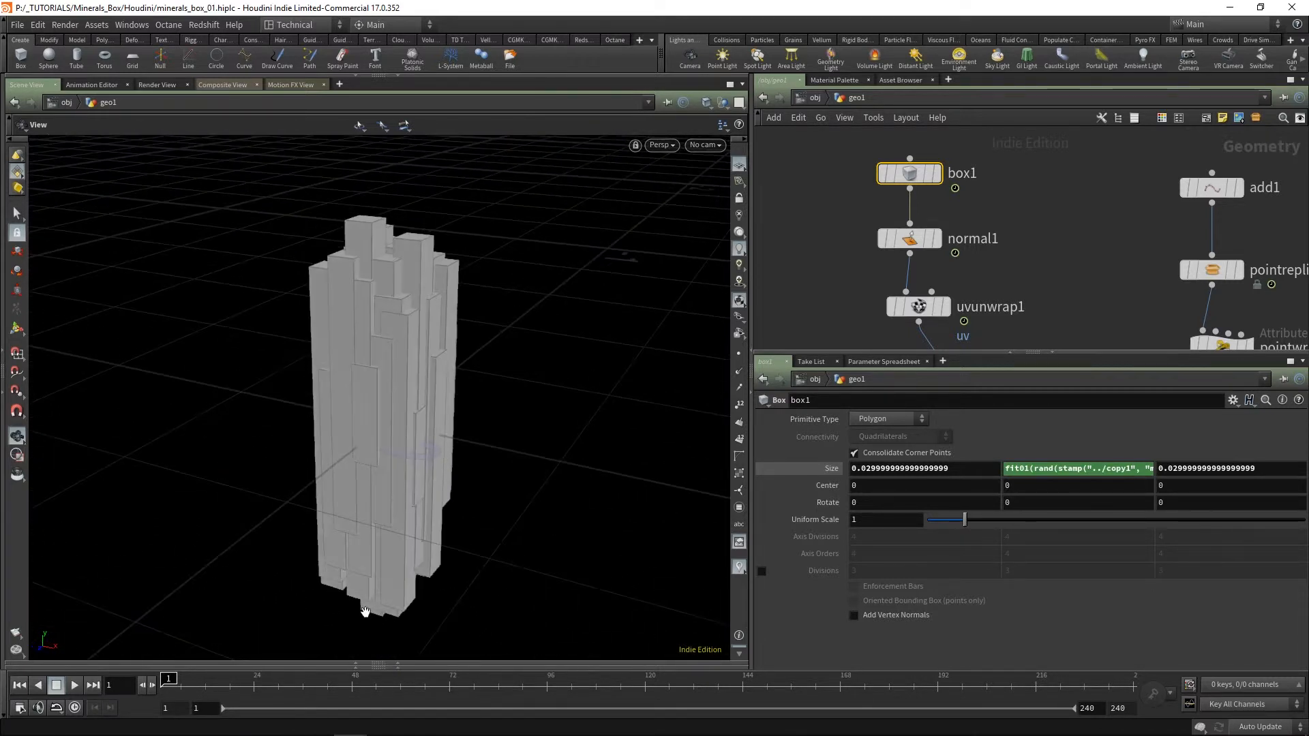
drag(526, 408, 468, 476)
drag(168, 680, 169, 679)
drag(512, 370, 409, 335)
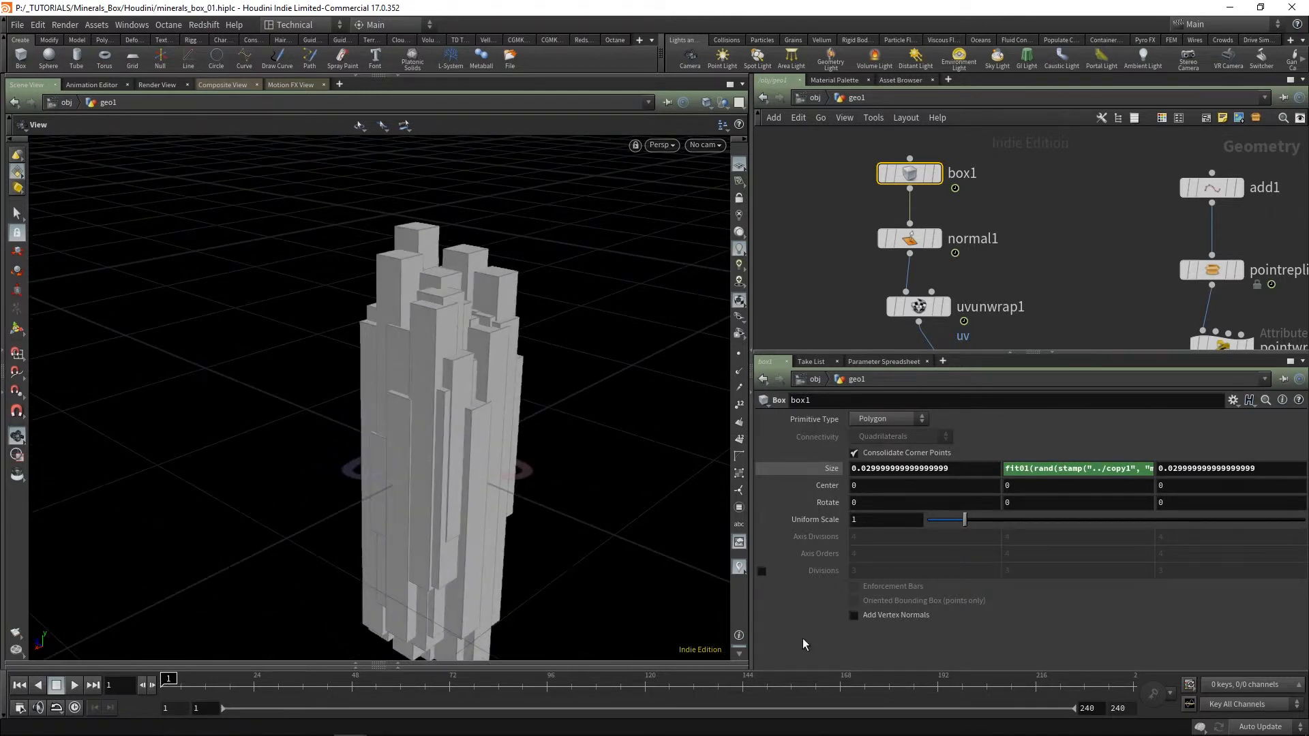
Step: Set the animation's end frame to 24 and scrub briefly to frame 2 and back to frame 1
click(23, 709)
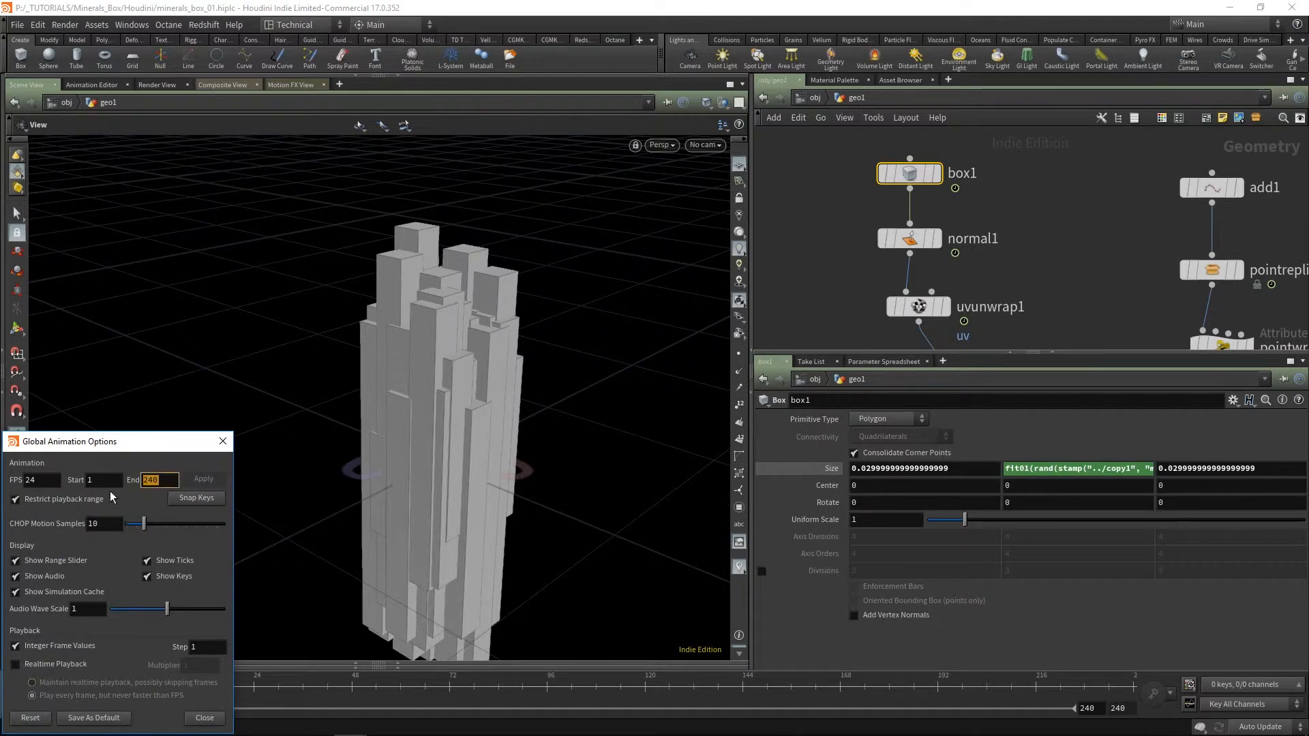
text(24)
key(Return)
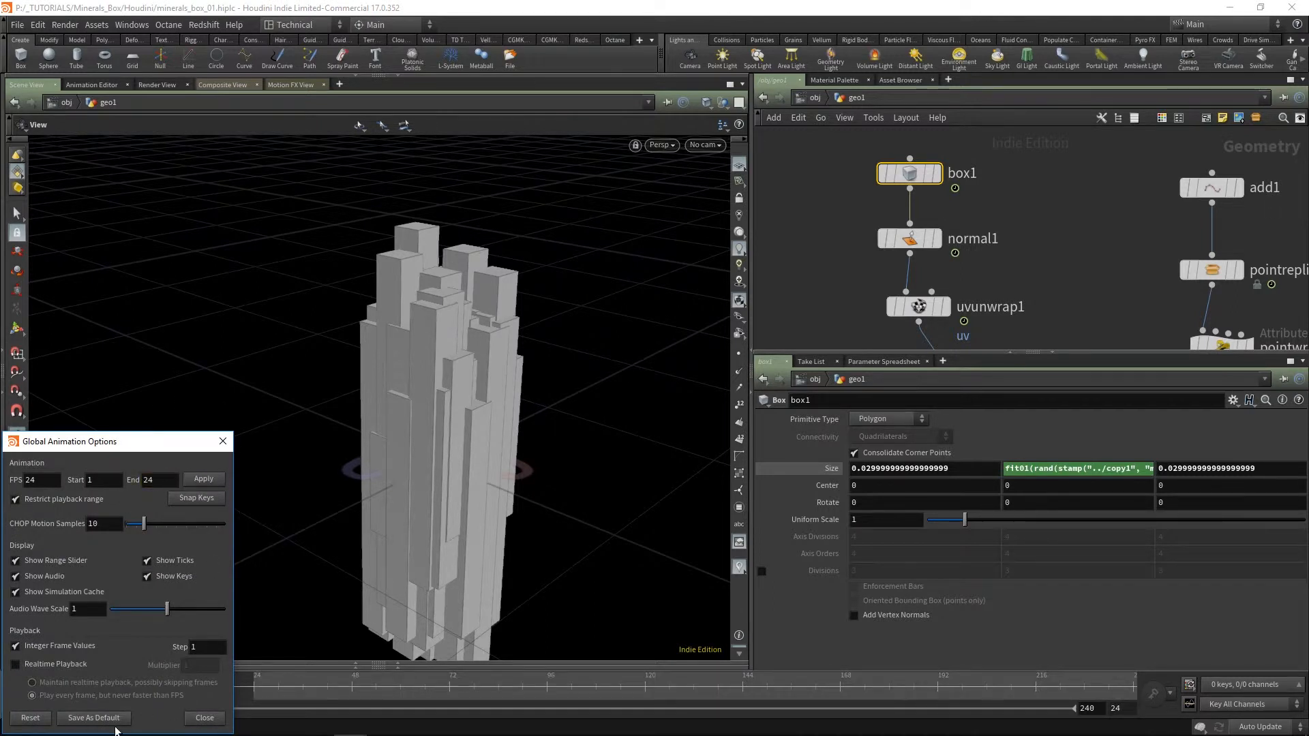
click(205, 718)
click(201, 680)
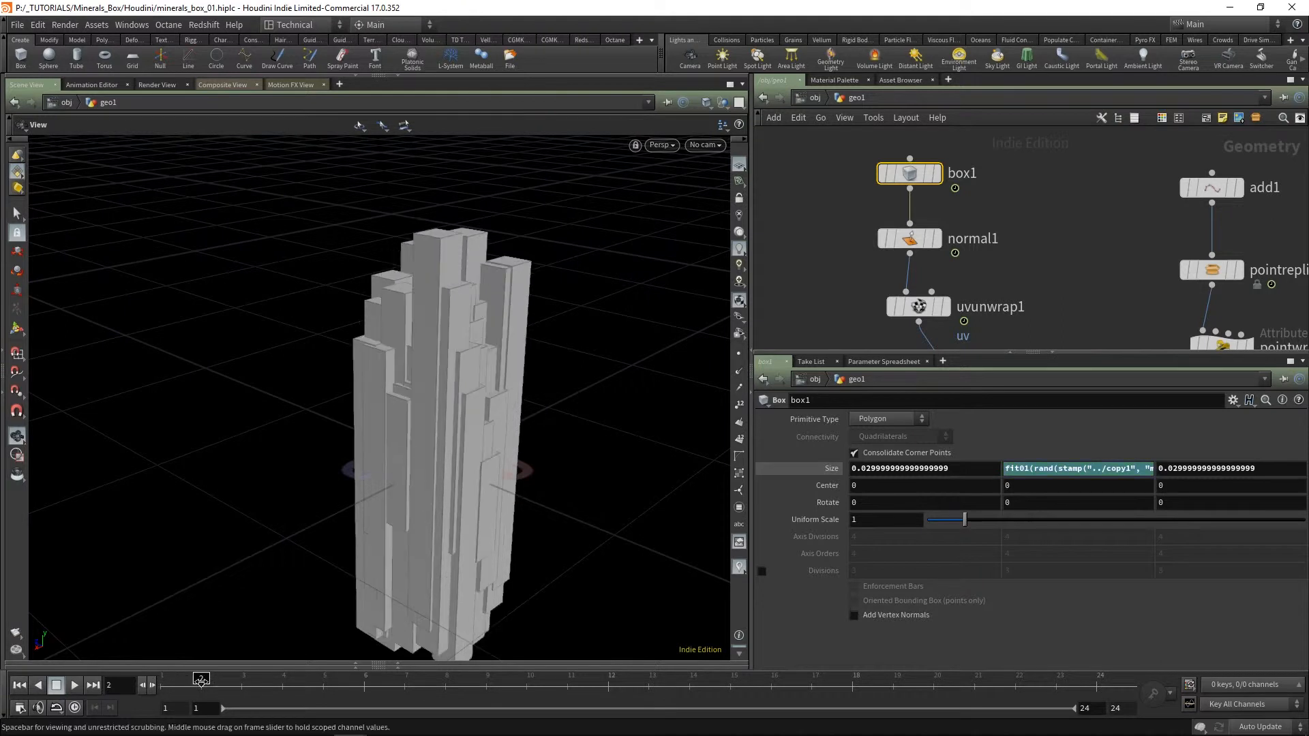
drag(201, 680, 166, 678)
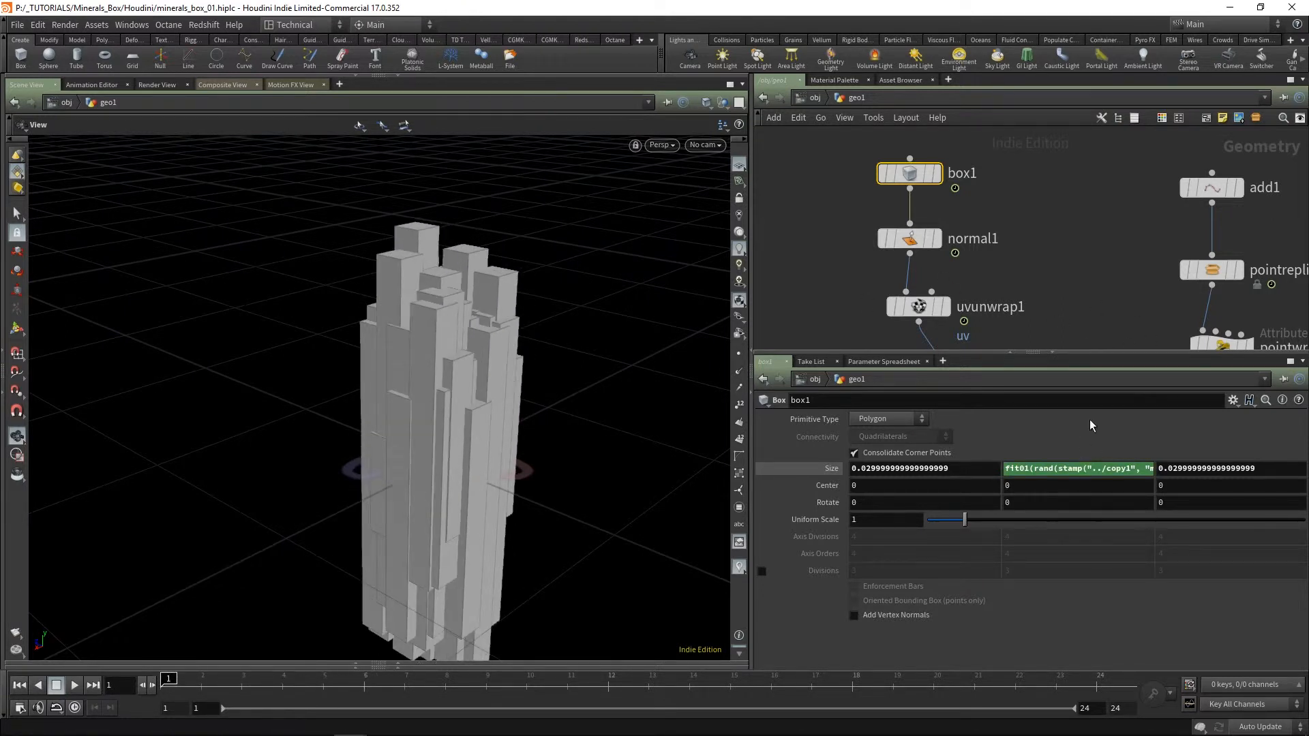
Step: Copy the Box node's complete Y size expression for reuse on another axis
click(1004, 205)
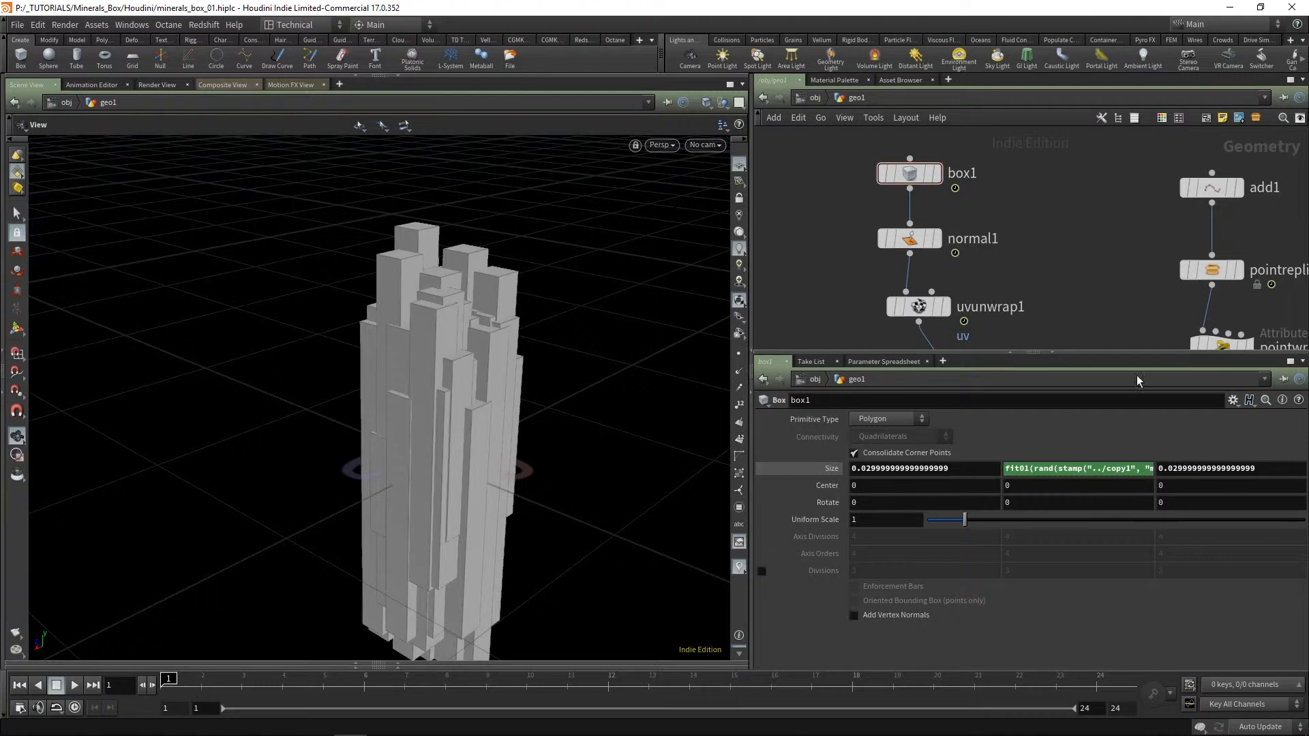
click(1080, 468)
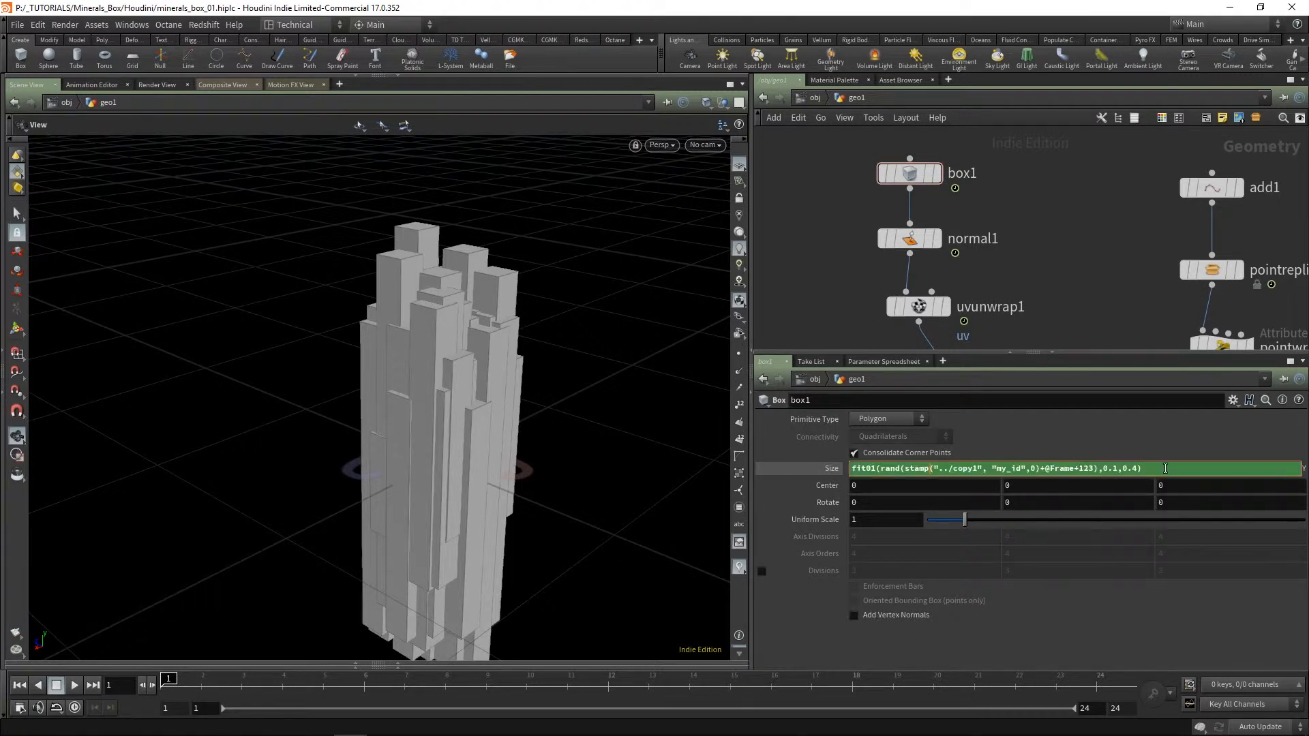
drag(1165, 468, 849, 469)
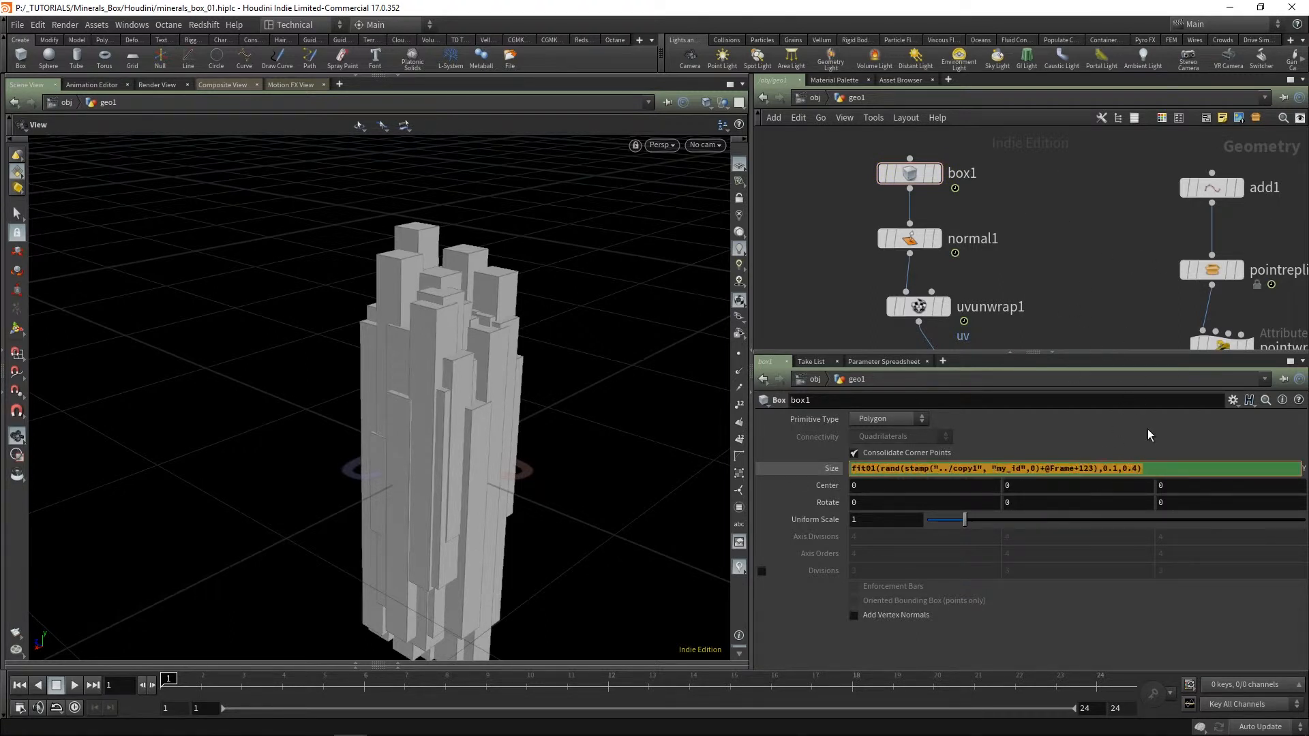
click(1099, 264)
click(1072, 466)
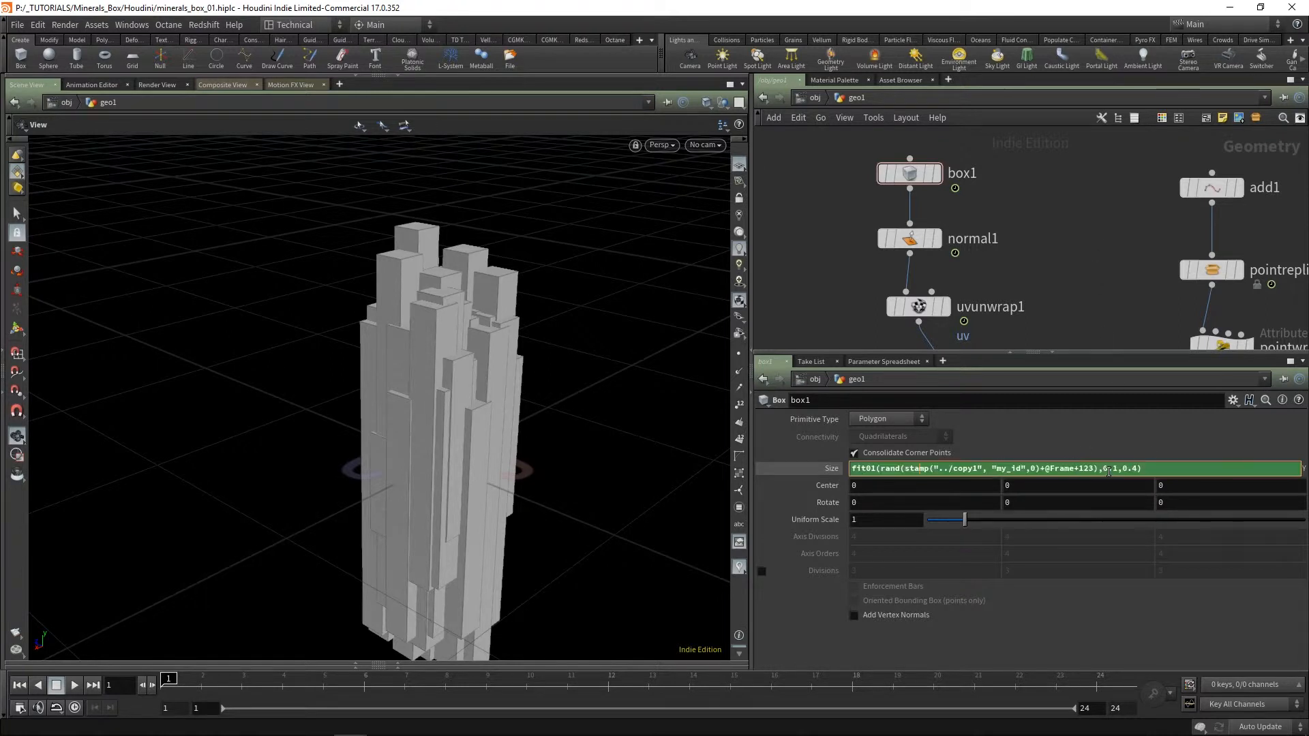
drag(1168, 469, 820, 468)
key(ctrl+c)
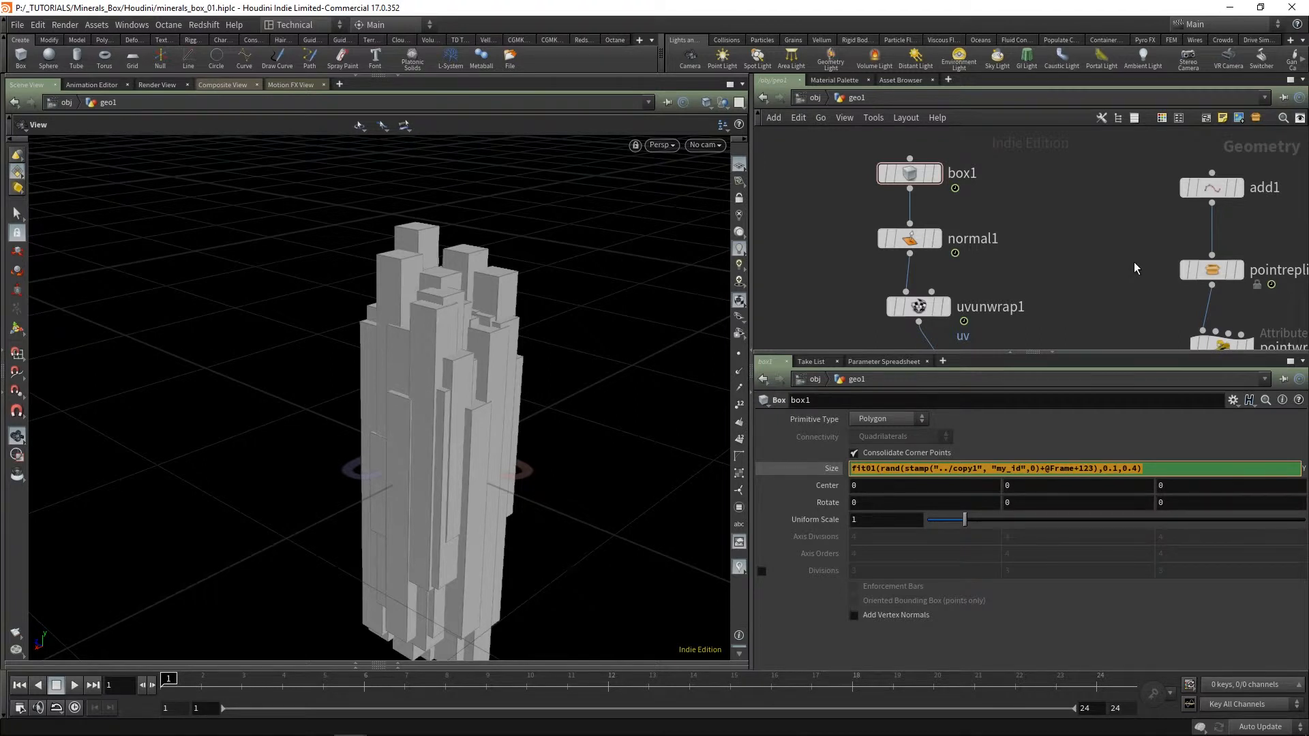
Step: Paste the expression into the Box node's X size and set its output range to 0.01 to 0.06
click(981, 467)
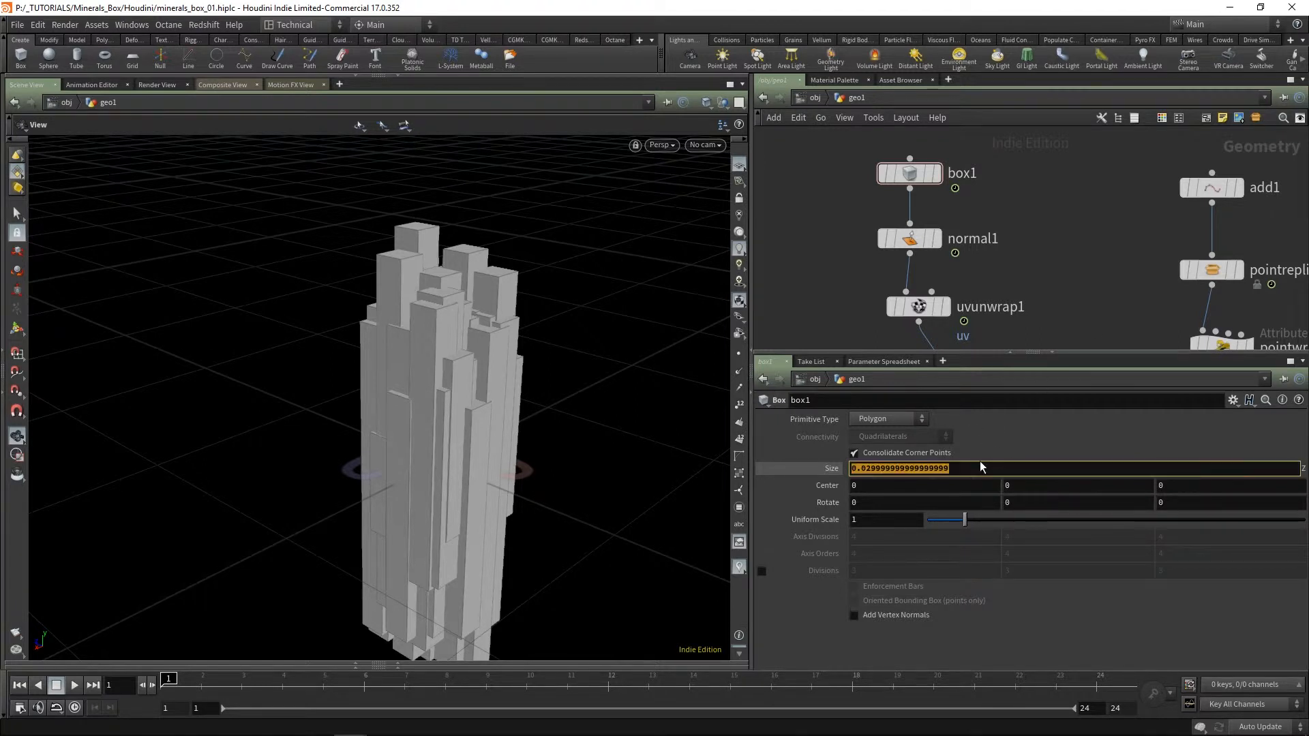
click(1126, 268)
click(956, 471)
key(ctrl+v)
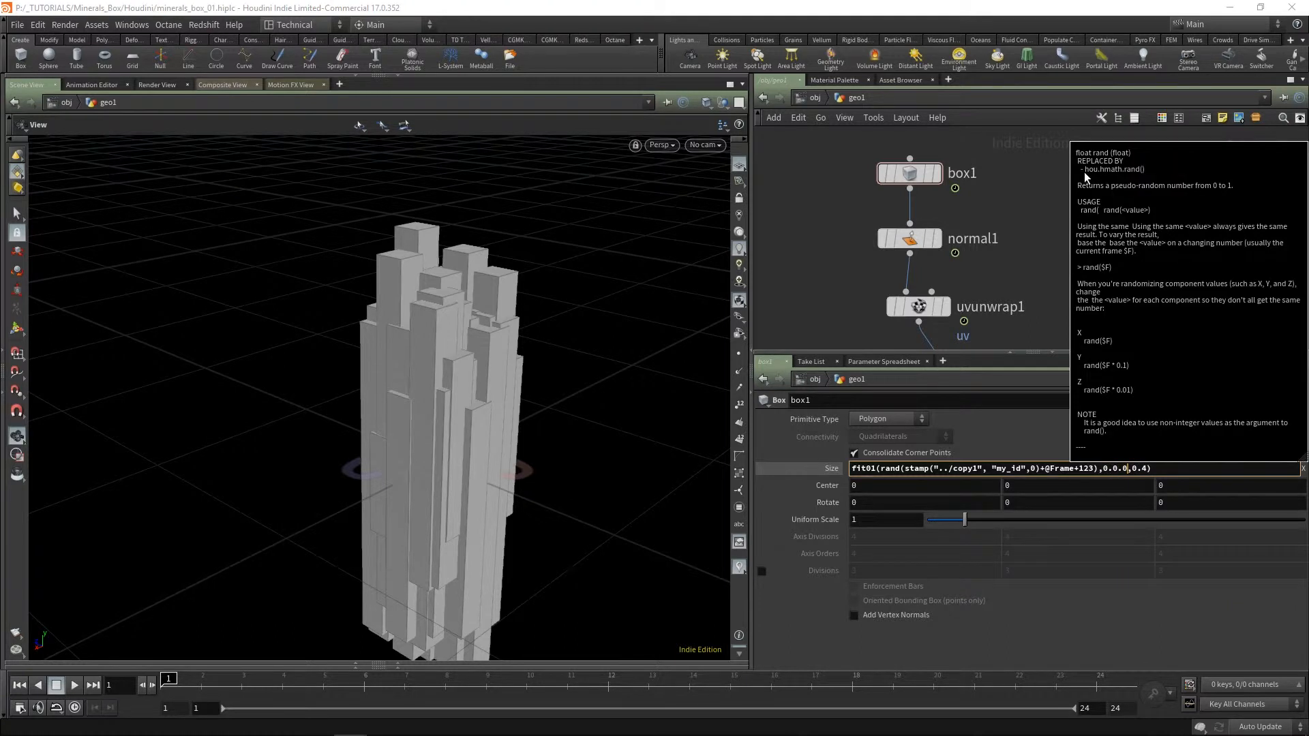
text(1)
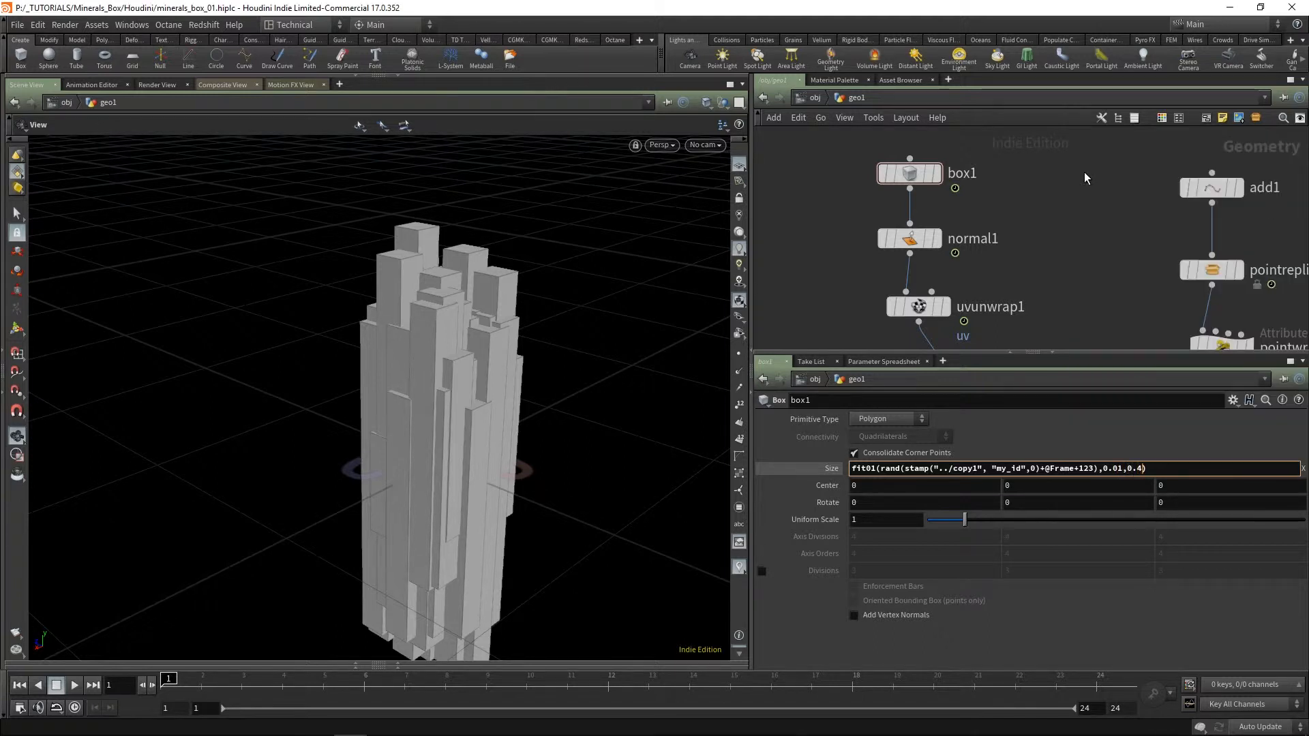
key(Return)
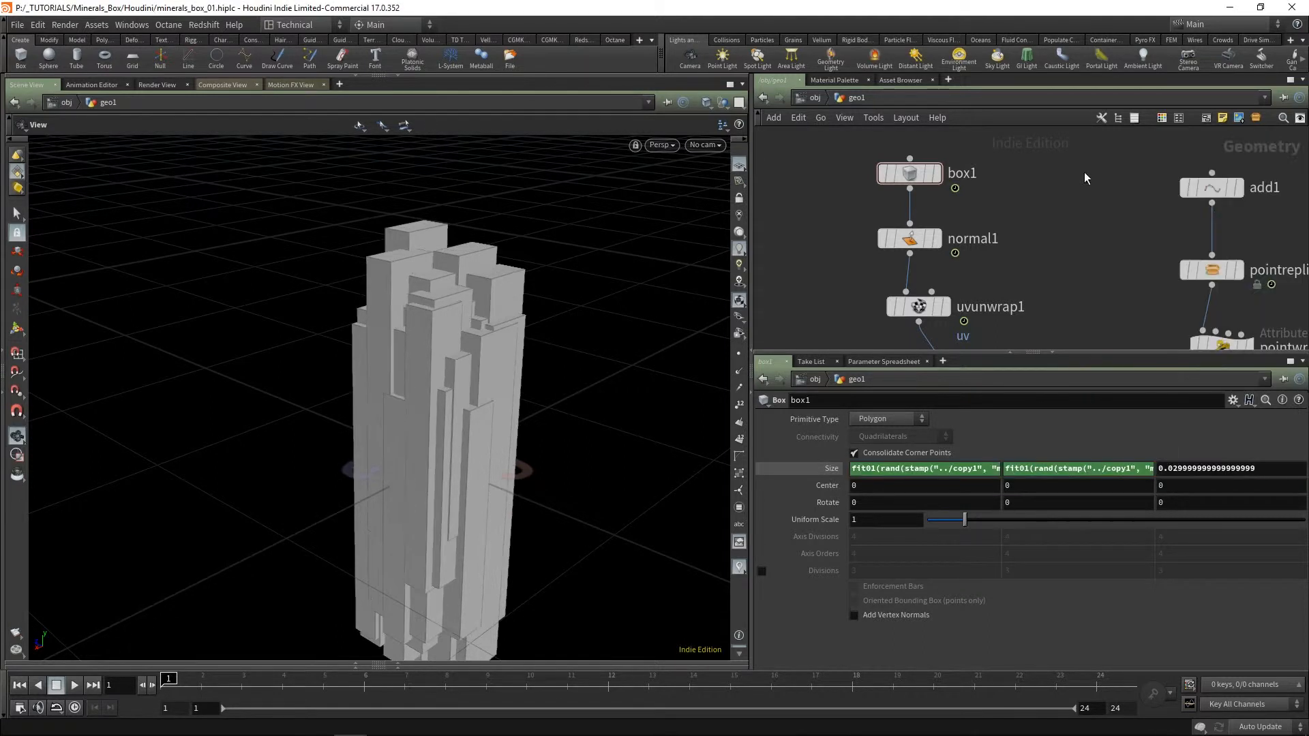
mouse_move(477, 433)
mouse_down()
mouse_move(388, 453)
mouse_move(590, 430)
mouse_move(458, 424)
mouse_move(492, 436)
mouse_up()
click(991, 470)
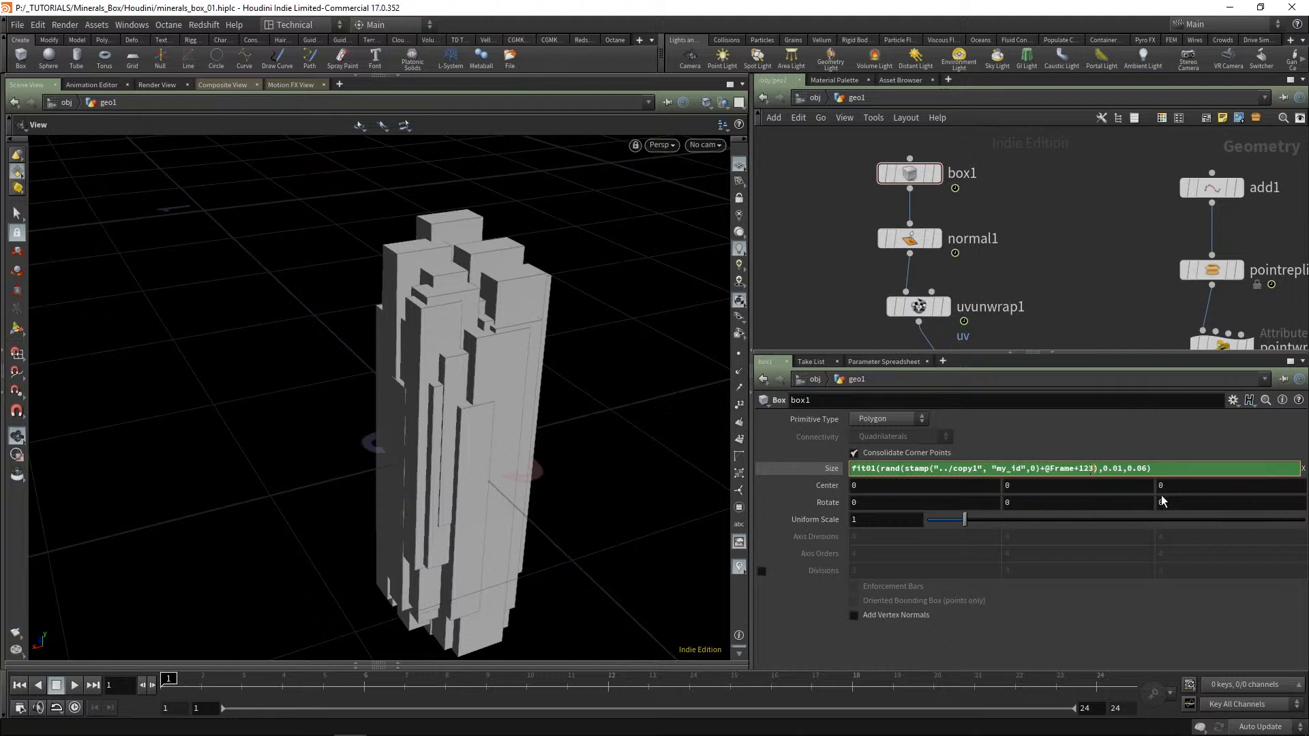
key(BackSpace)
key(Return)
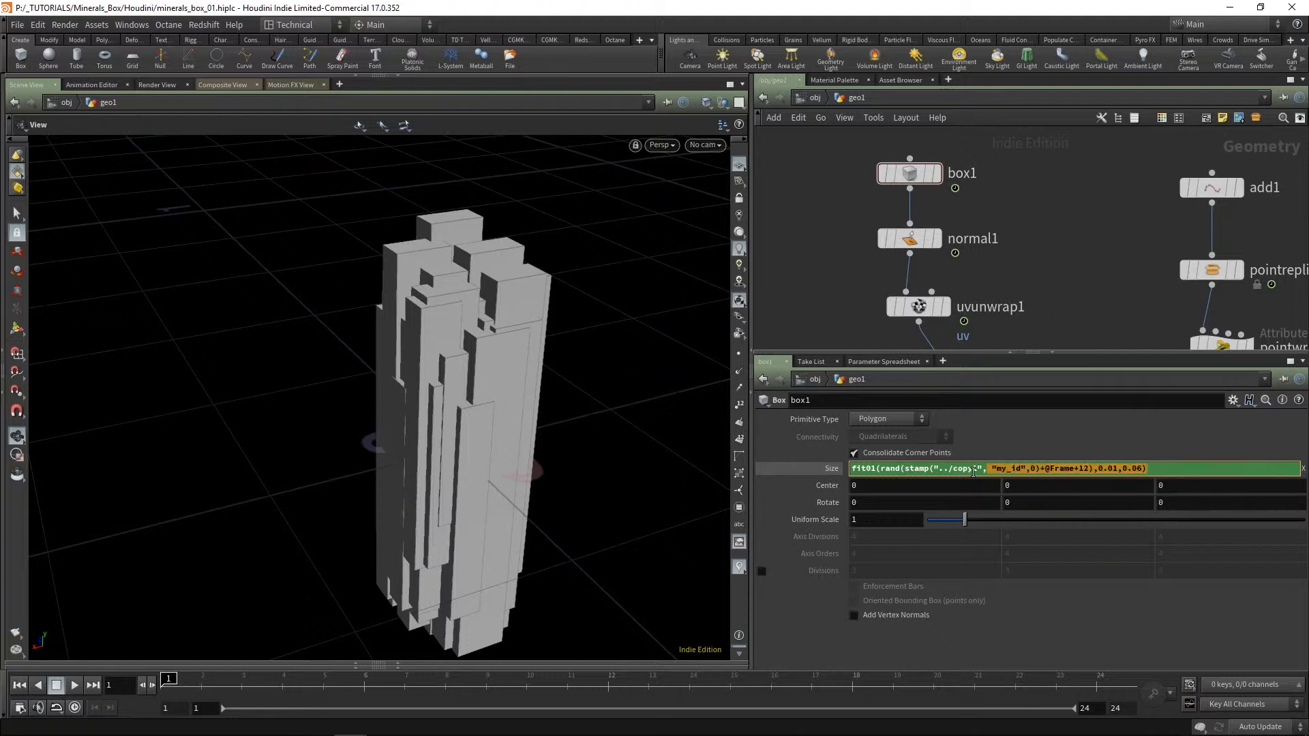
key(Tab)
key(Tab)
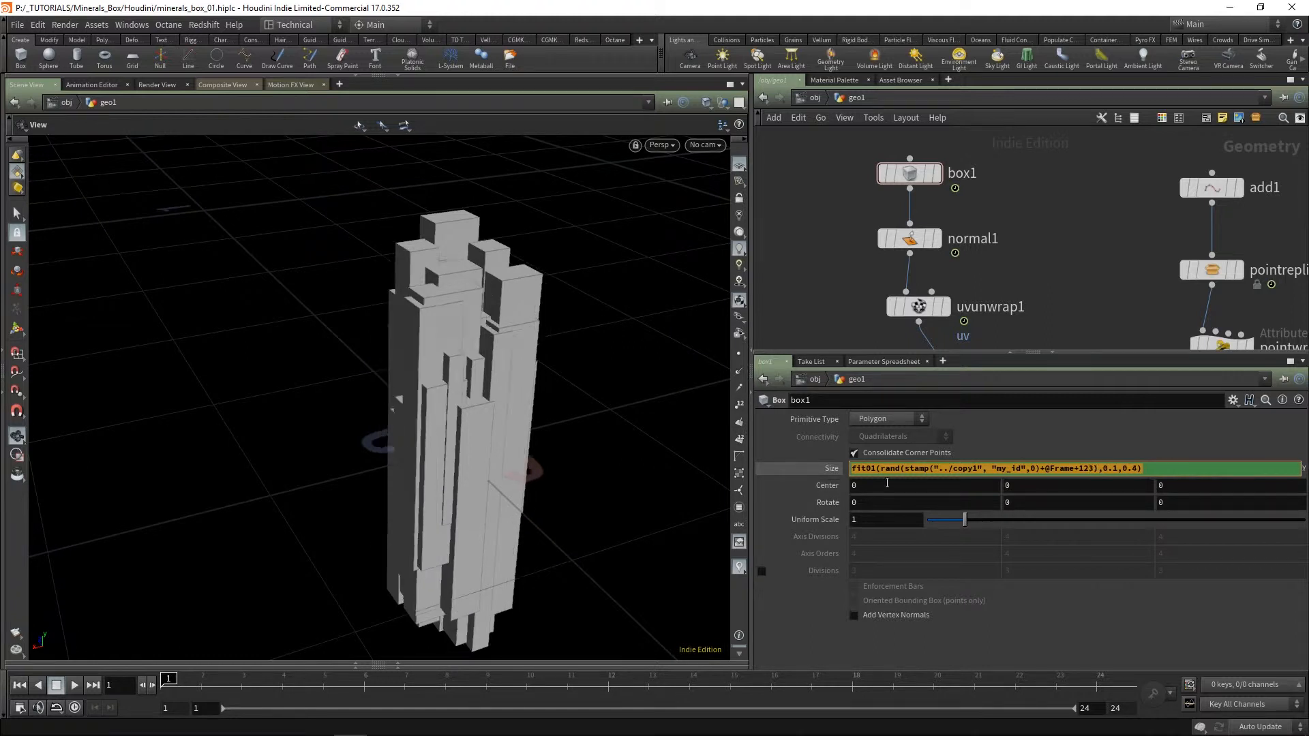
Step: Paste the X size expression, range 0.01 to 0.06, into the Box node's Z size and give it a different random offset
text(fit01(rand(stamp("../copy1", "my_id",0)+@Frame+12),0.01,0.06))
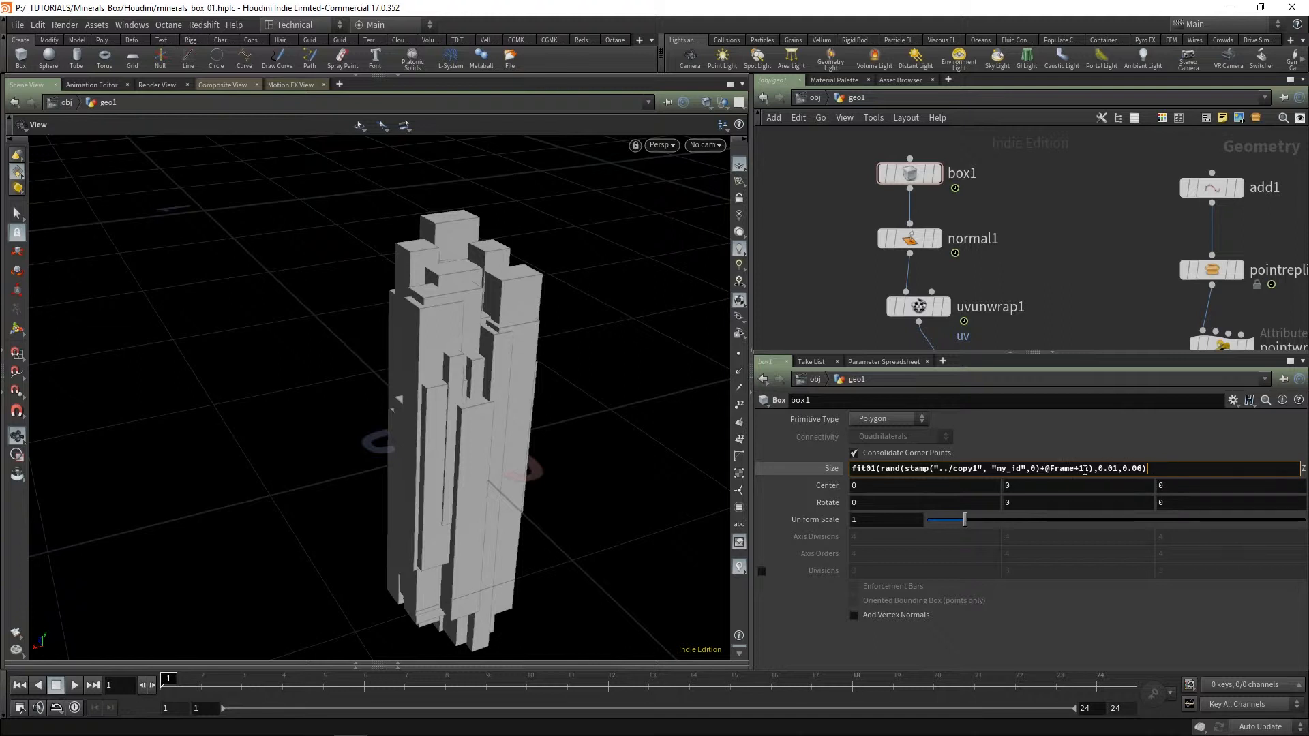
click(1088, 468)
text(34)
click(1124, 274)
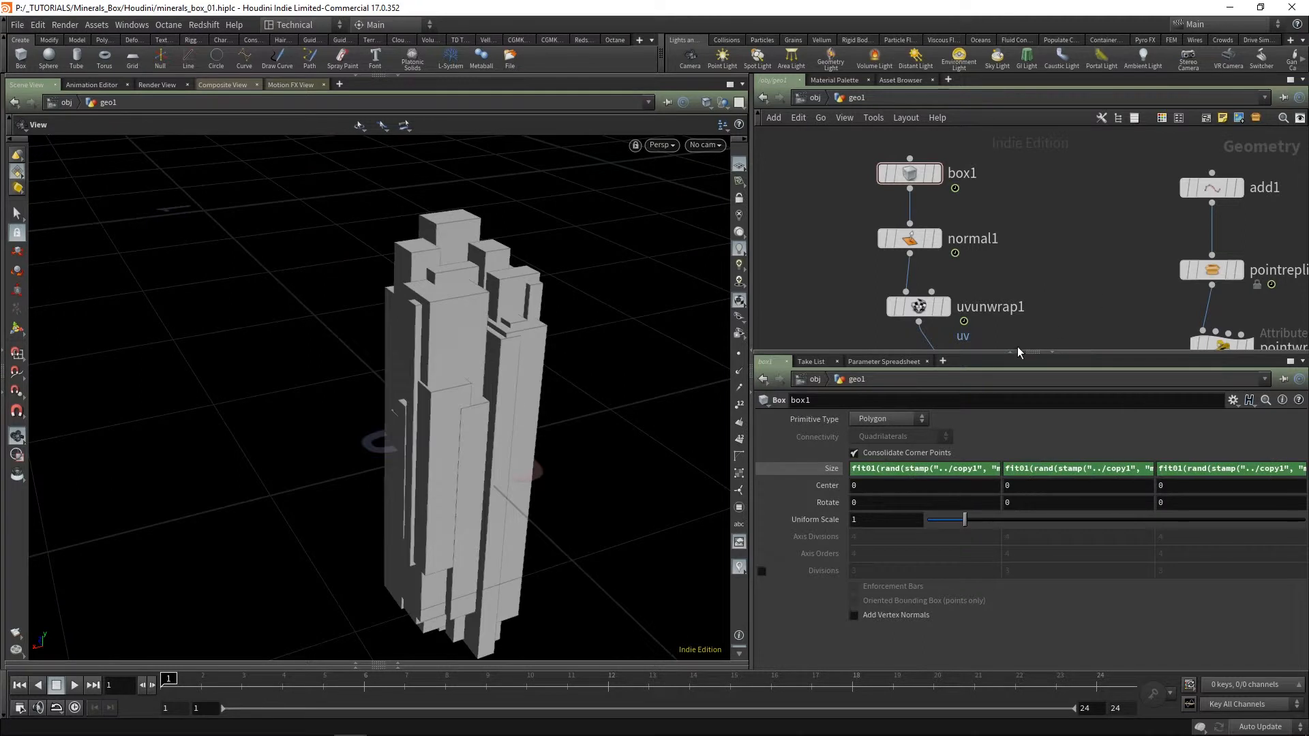
Step: Scrub the timeline to frame 6 and back to frame 1 to check how the mineral's shape varies
drag(443, 343, 594, 426)
drag(186, 679, 364, 680)
mouse_move(194, 375)
mouse_down()
mouse_move(427, 379)
mouse_move(199, 377)
mouse_up()
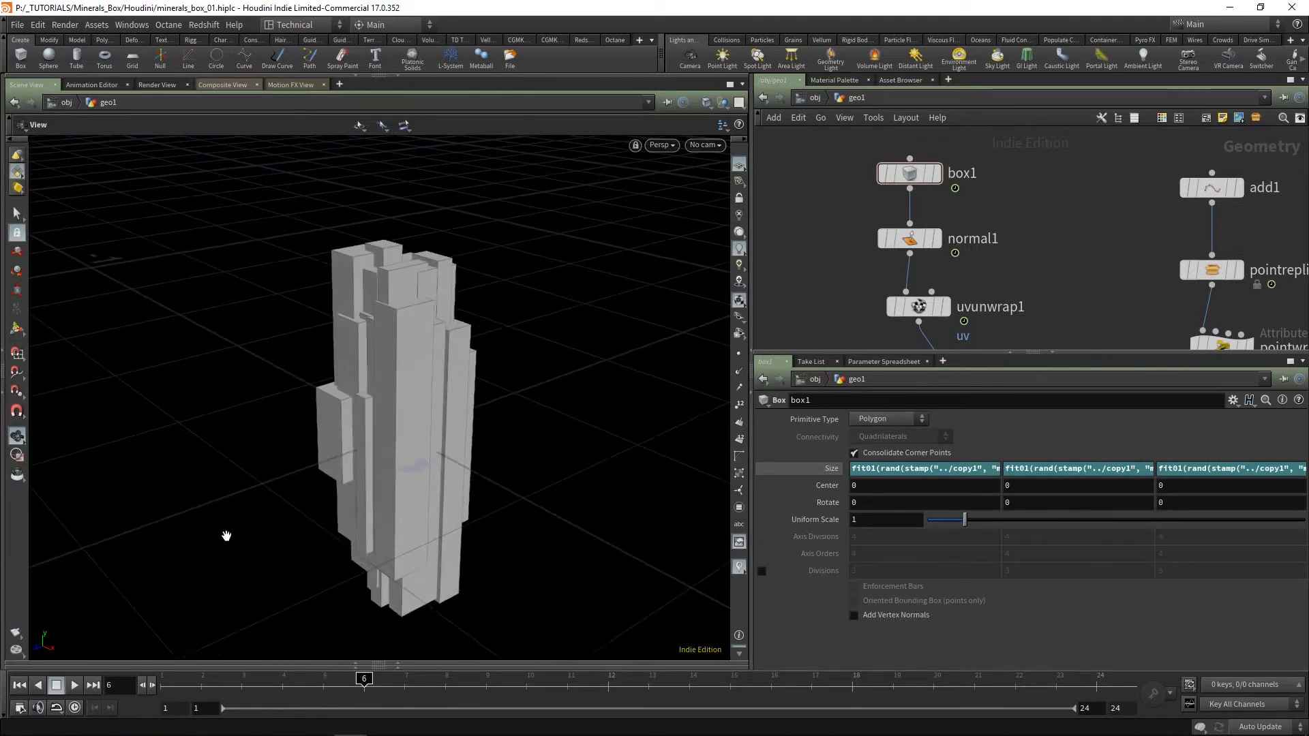
drag(217, 681, 169, 680)
middle_drag(1050, 222, 966, 152)
scroll(982, 205, down, 1)
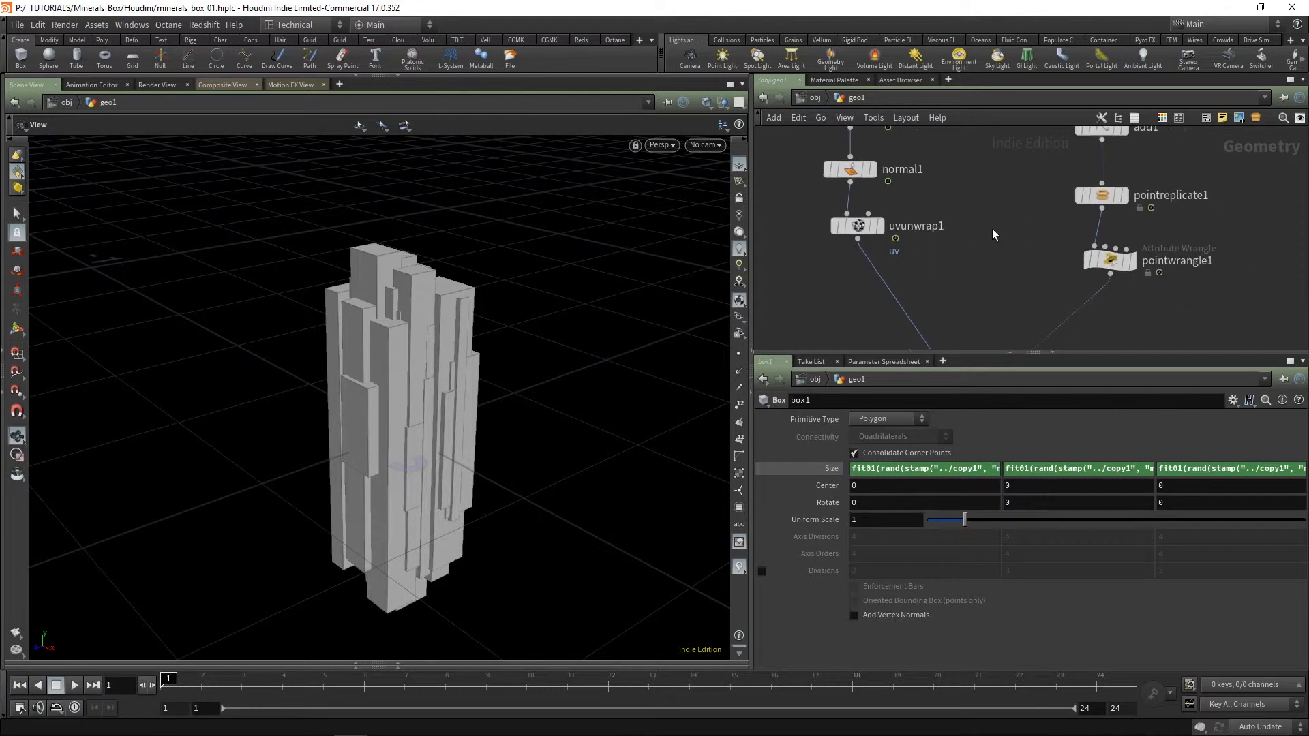
Step: Rearrange the Box, Normal and UV Unwrap nodes into a tighter column, leaving room for another node below UV Unwrap
middle_drag(983, 228, 970, 293)
drag(347, 319, 331, 341)
middle_drag(958, 217, 975, 282)
drag(869, 255, 869, 185)
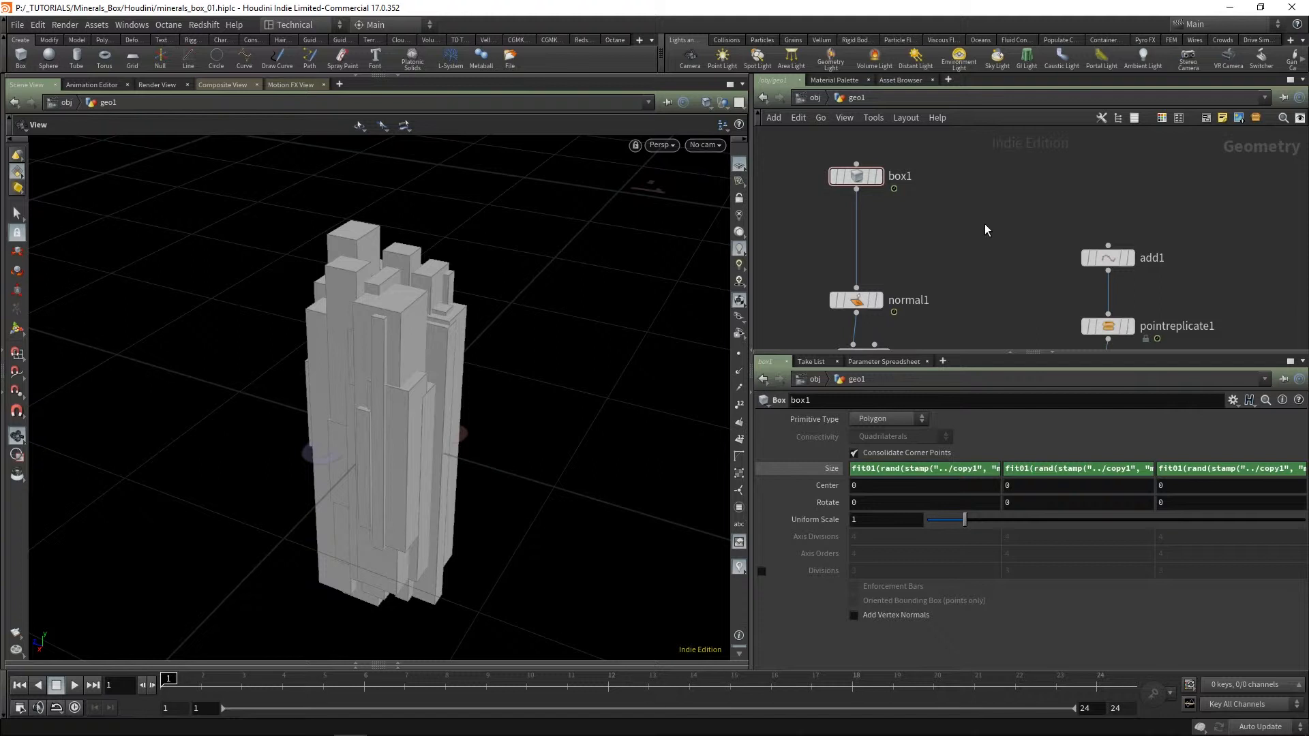
key(Tab)
key(Escape)
middle_drag(992, 231, 967, 145)
drag(834, 220, 834, 168)
scroll(874, 198, down, 1)
middle_drag(874, 197, 893, 235)
drag(871, 295, 865, 174)
drag(868, 236, 870, 222)
Step: Insert a Transform node between UV Unwrap and Copy Stamp and display its output
key(Tab)
text(tr)
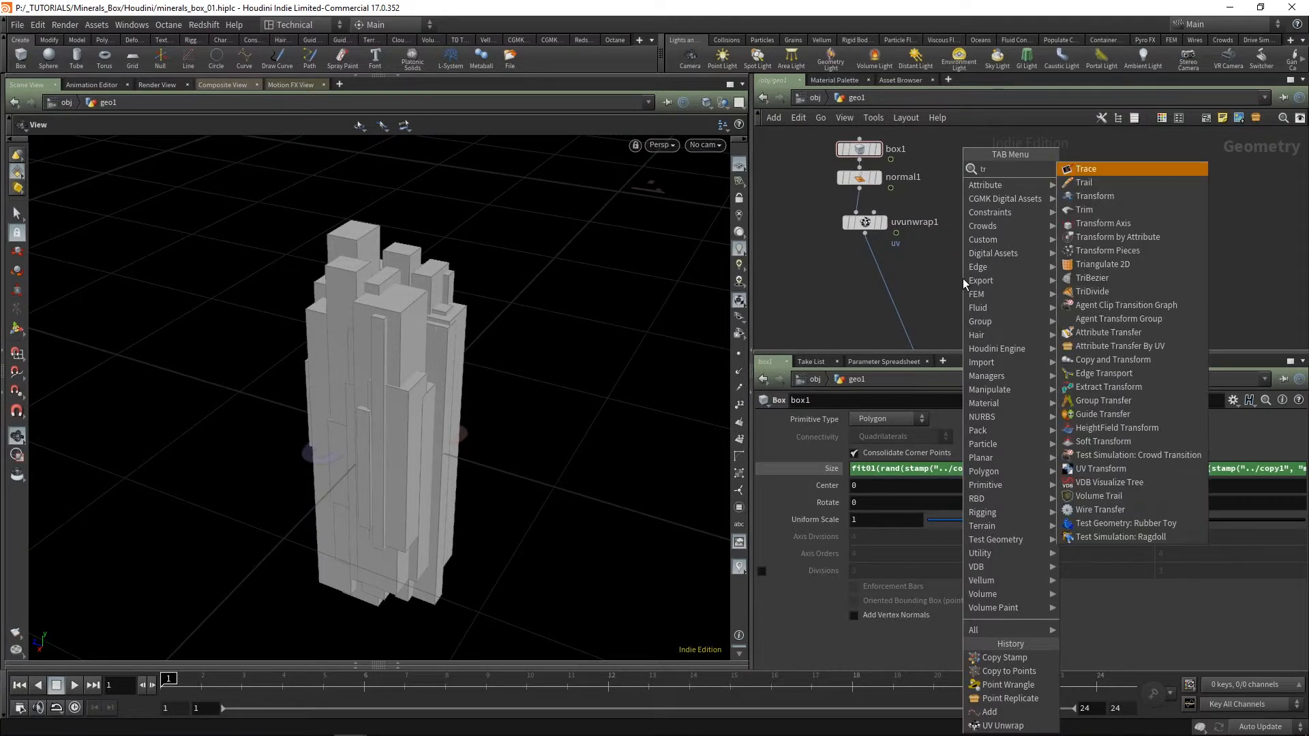
text(ansf)
key(Return)
click(962, 278)
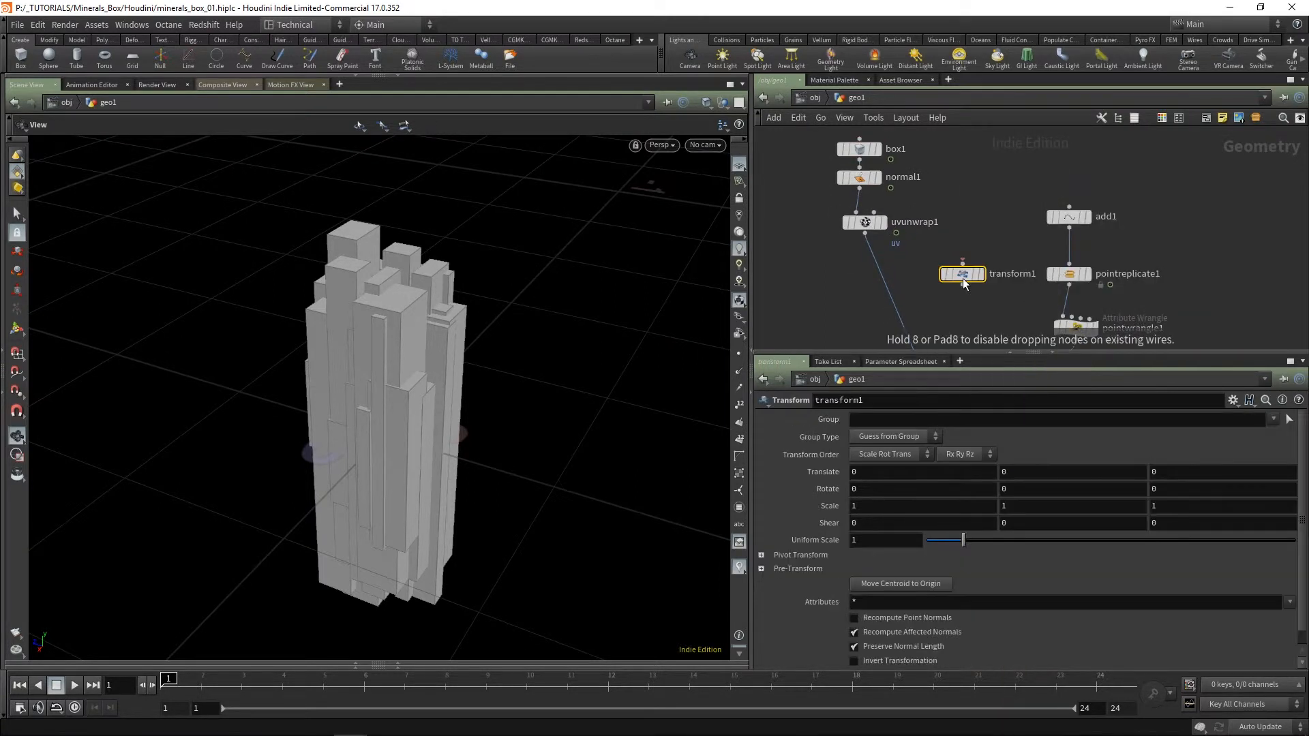
drag(962, 278, 864, 284)
click(881, 281)
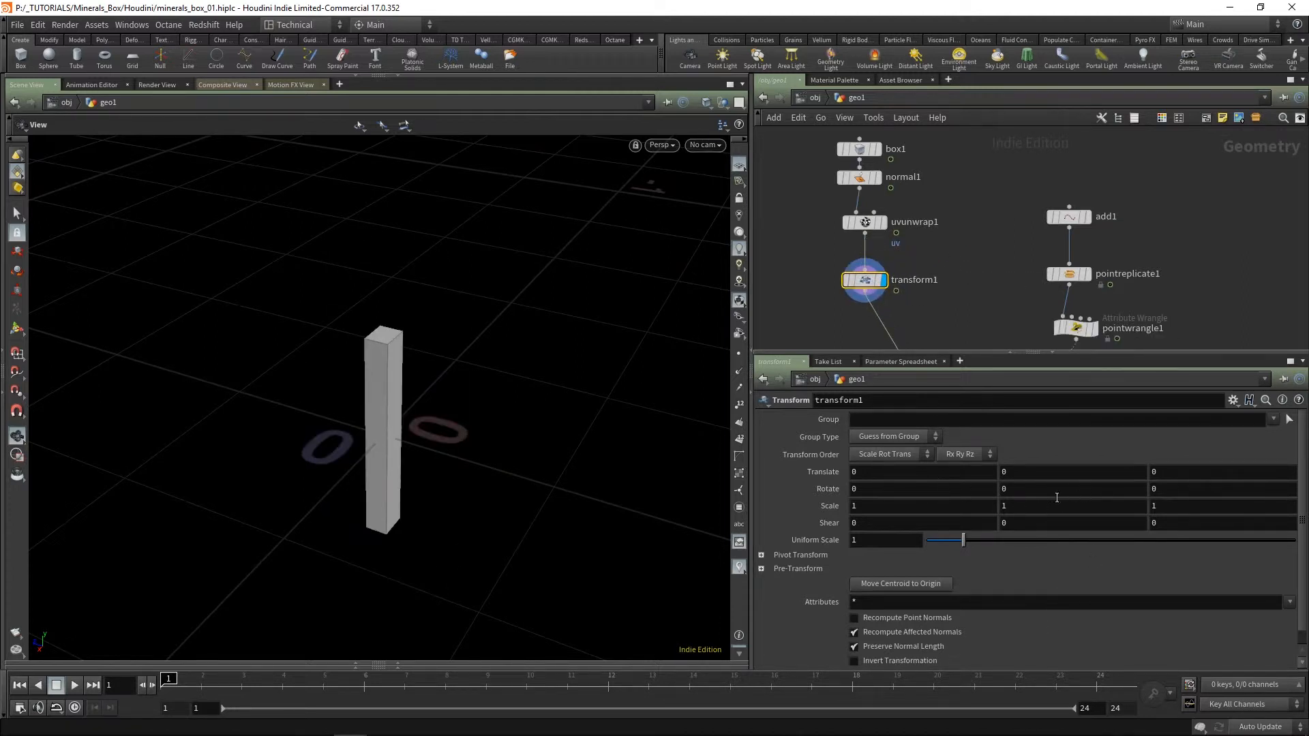
Step: Paste the random size expression using my_id and frame into the Transform node's Y rotation and set its range to -90 to 90
middle_drag(1050, 472, 973, 482)
key(ctrl+z)
click(1023, 490)
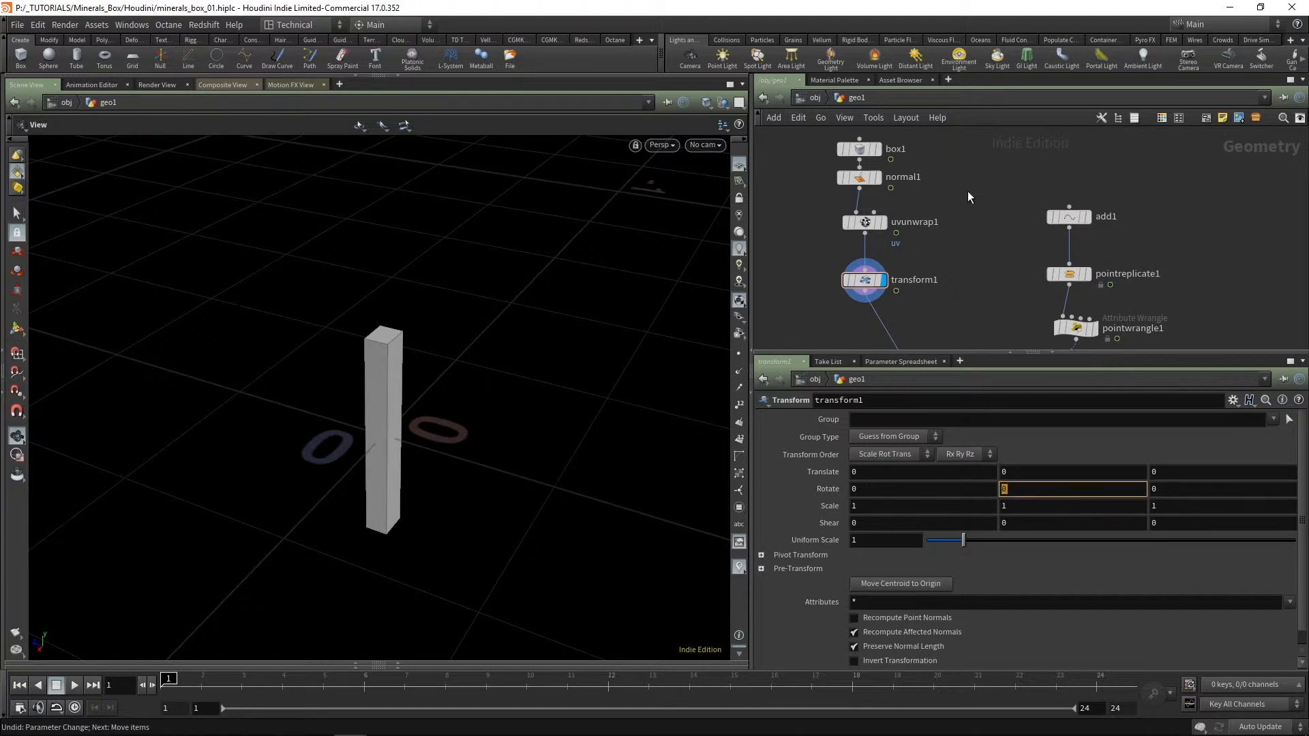
text(fit01(rand(stamp("../copy1", "my_id",0)+@Frame+12),0.01,0.06))
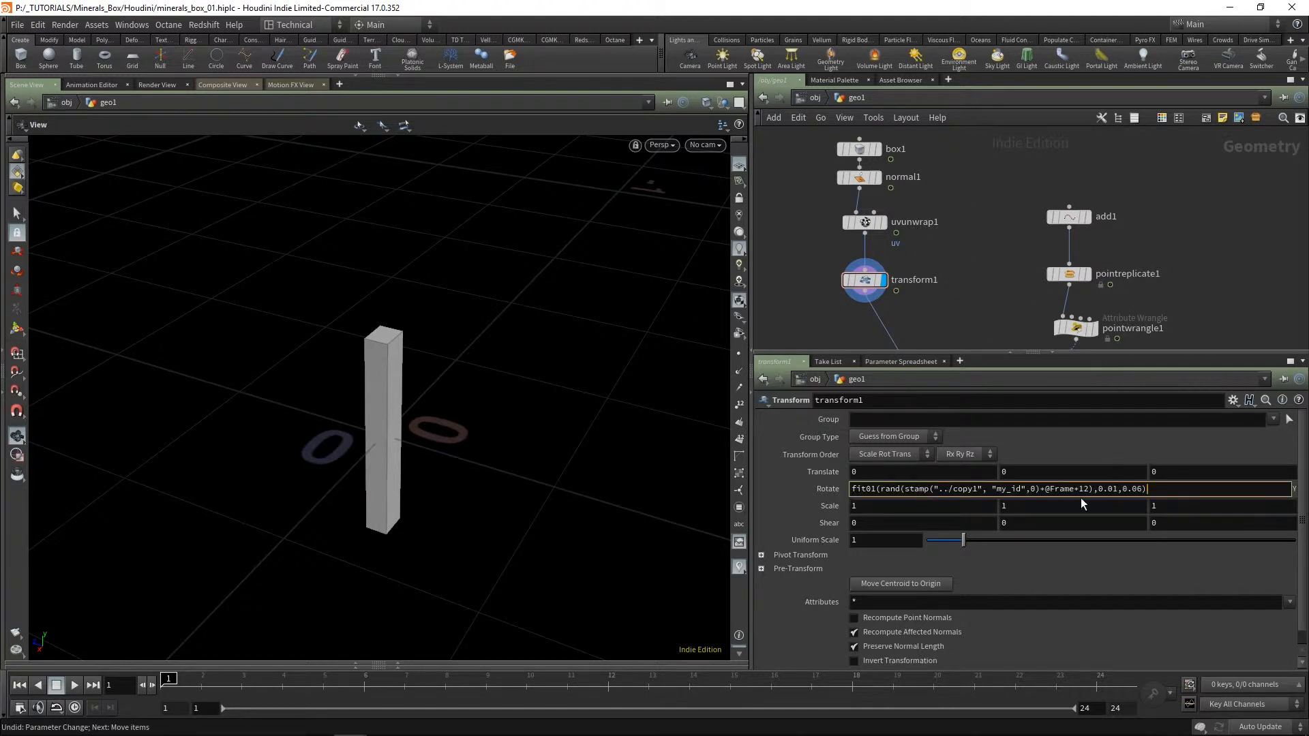
drag(1116, 488, 1103, 489)
text(-90)
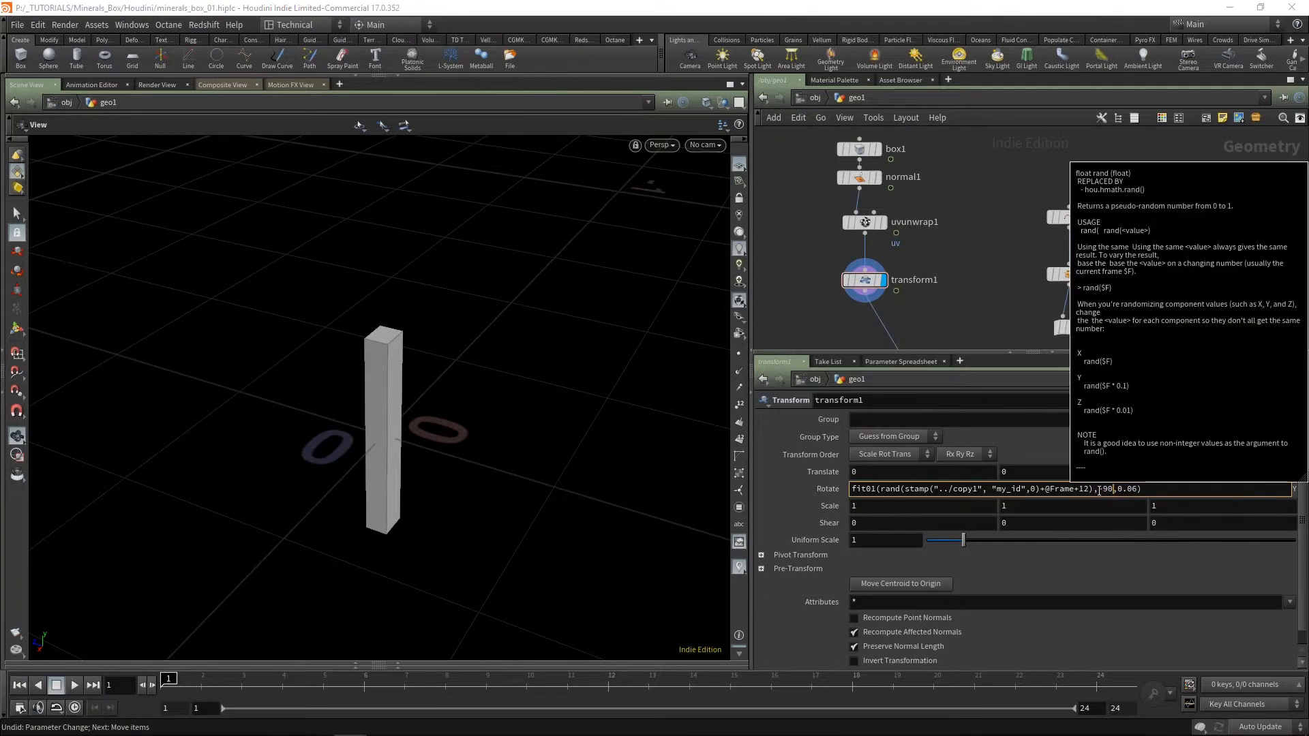
drag(1136, 489, 1121, 489)
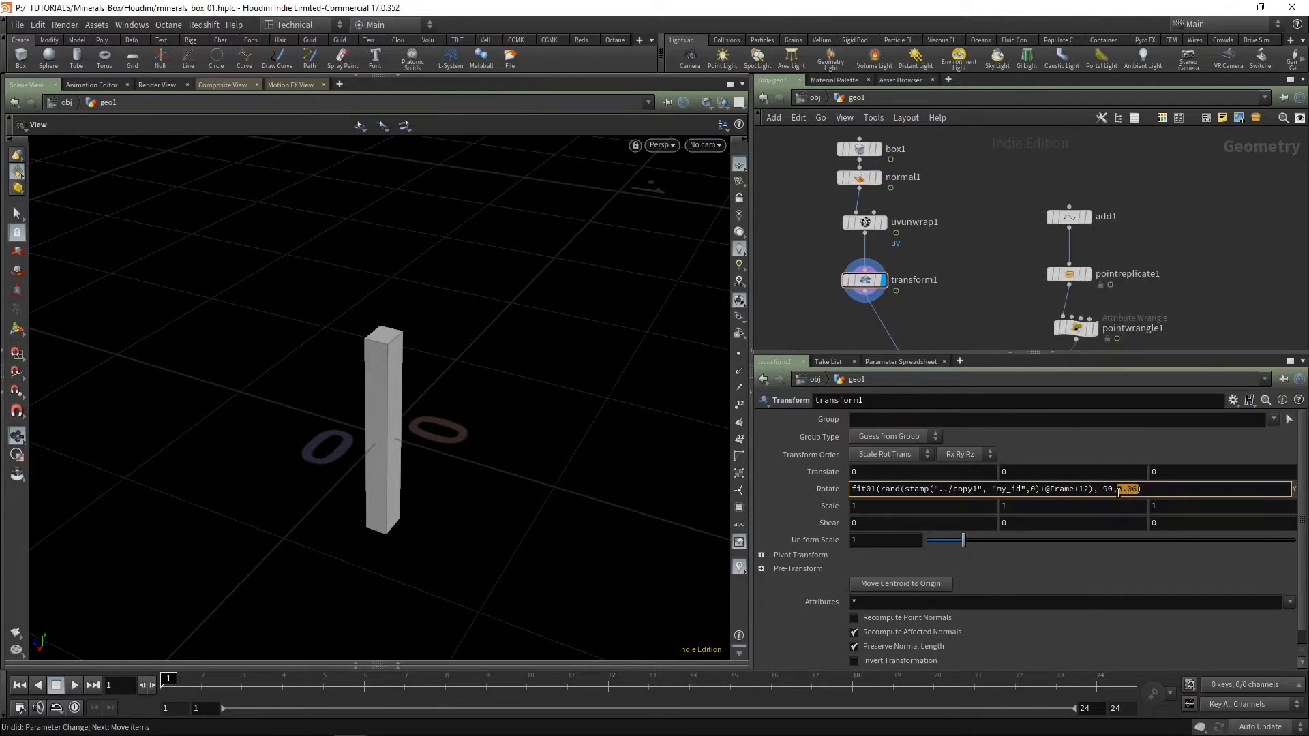
text(90)
Step: Change the random offset in the Y rotation expression to 456 and apply it
click(1091, 490)
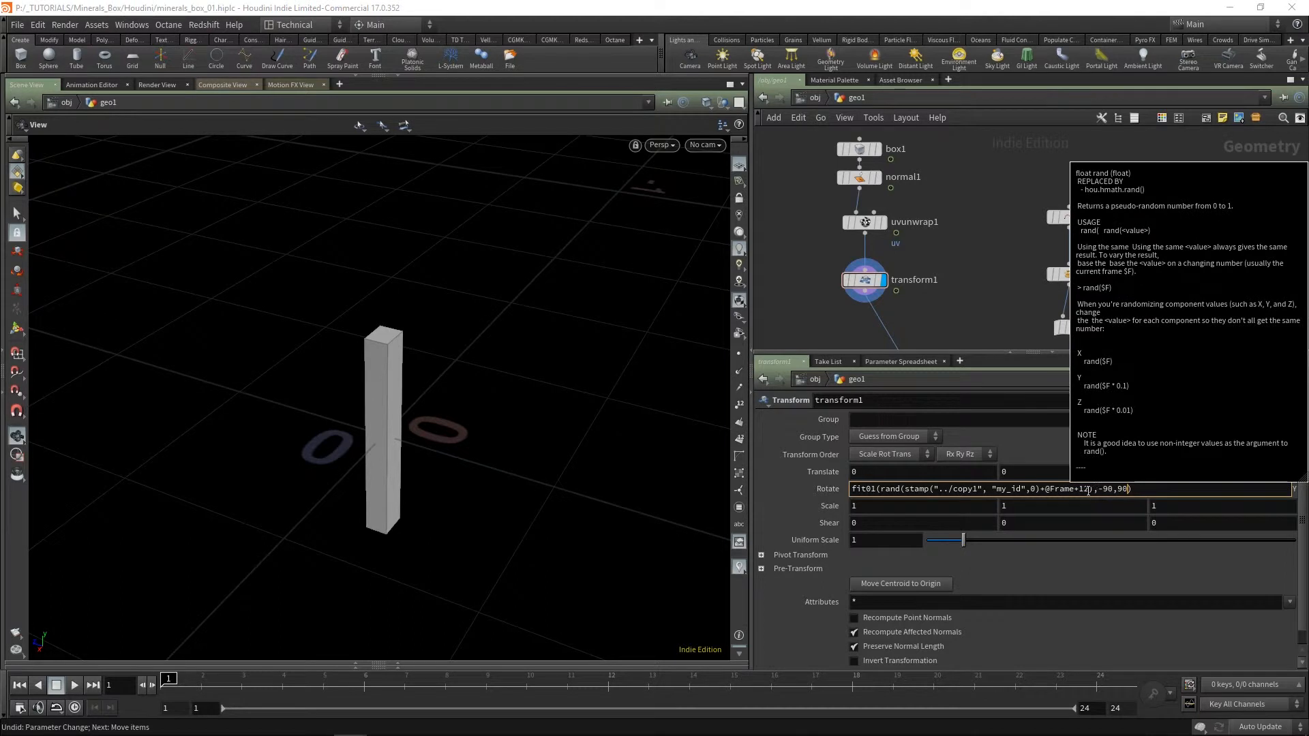
key(BackSpace)
key(BackSpace)
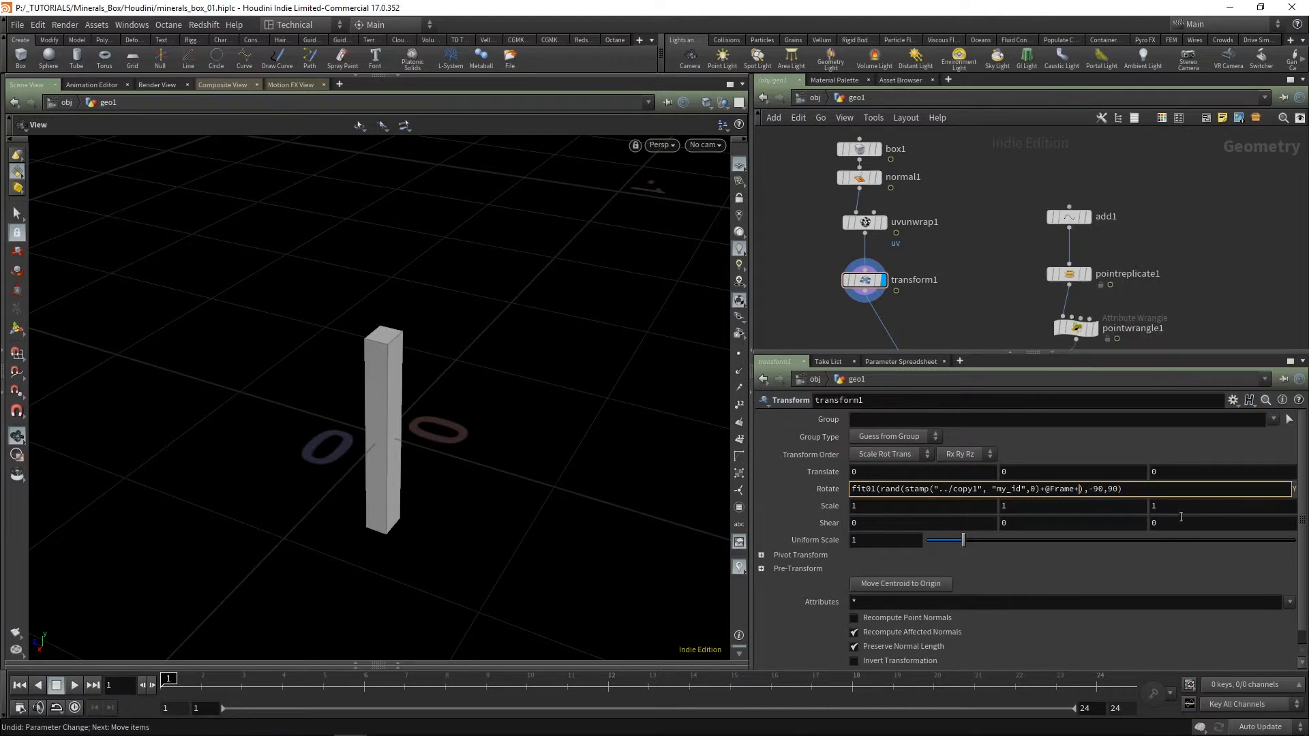
text(456)
key(Return)
Step: Select the Copy Stamp node and display its output
middle_drag(972, 281, 926, 215)
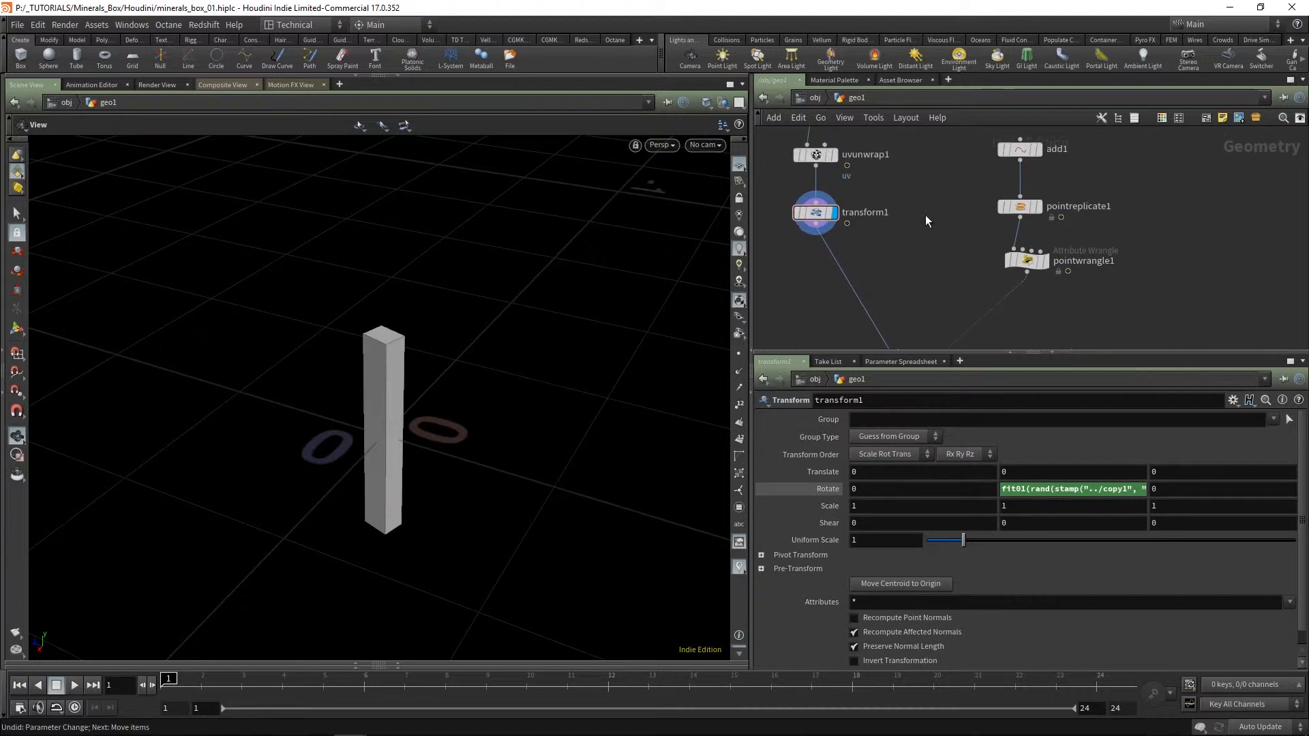
scroll(929, 220, down, 2)
middle_drag(958, 335, 935, 260)
scroll(914, 261, up, 3)
click(904, 252)
click(872, 251)
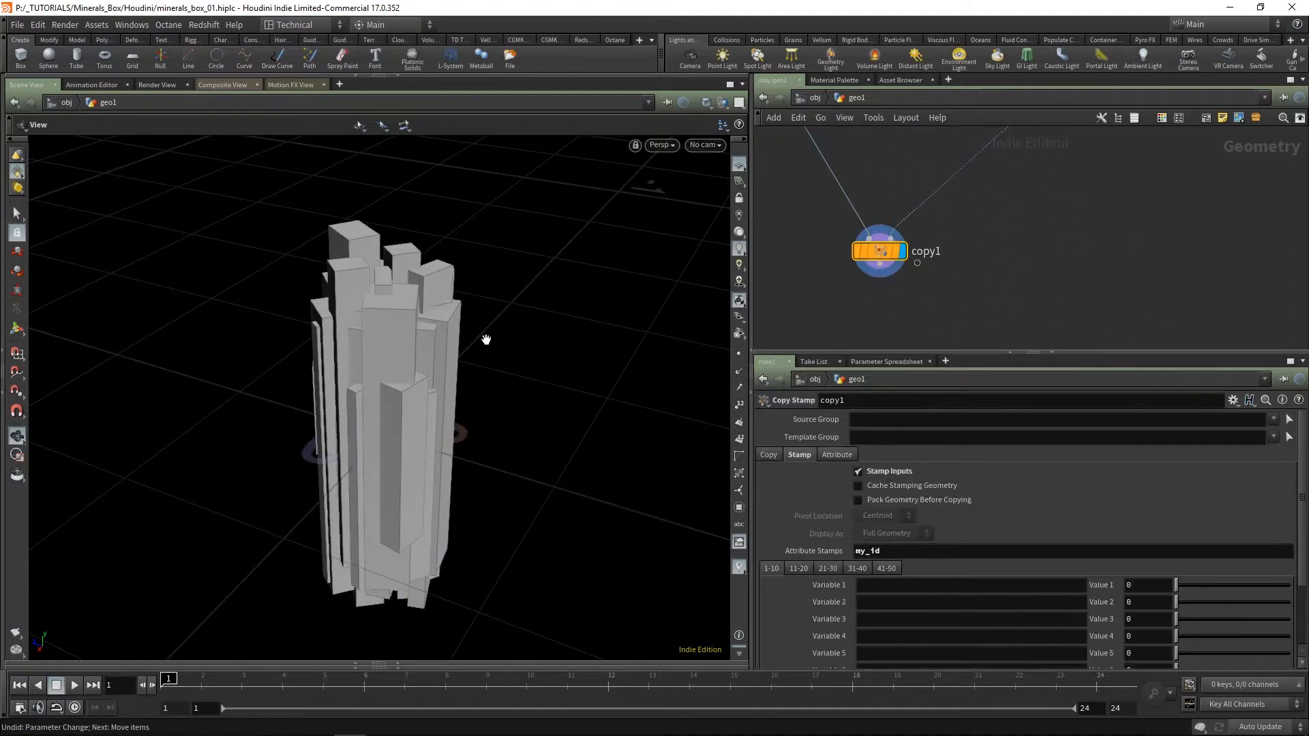
Step: Scrub through the first few frames and return to frame 1 to check the randomly rotated copies from several angles
drag(482, 342, 434, 316)
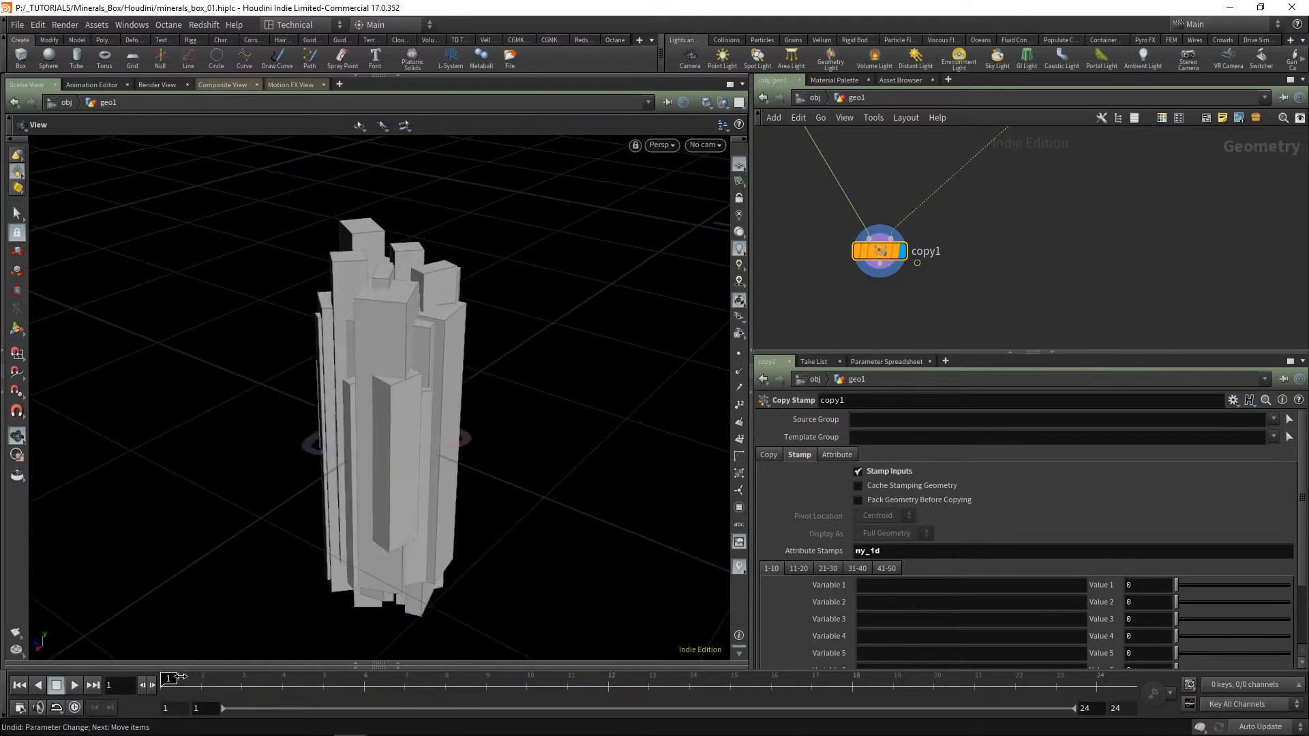
click(213, 676)
drag(451, 461, 295, 463)
drag(202, 680, 296, 682)
click(168, 679)
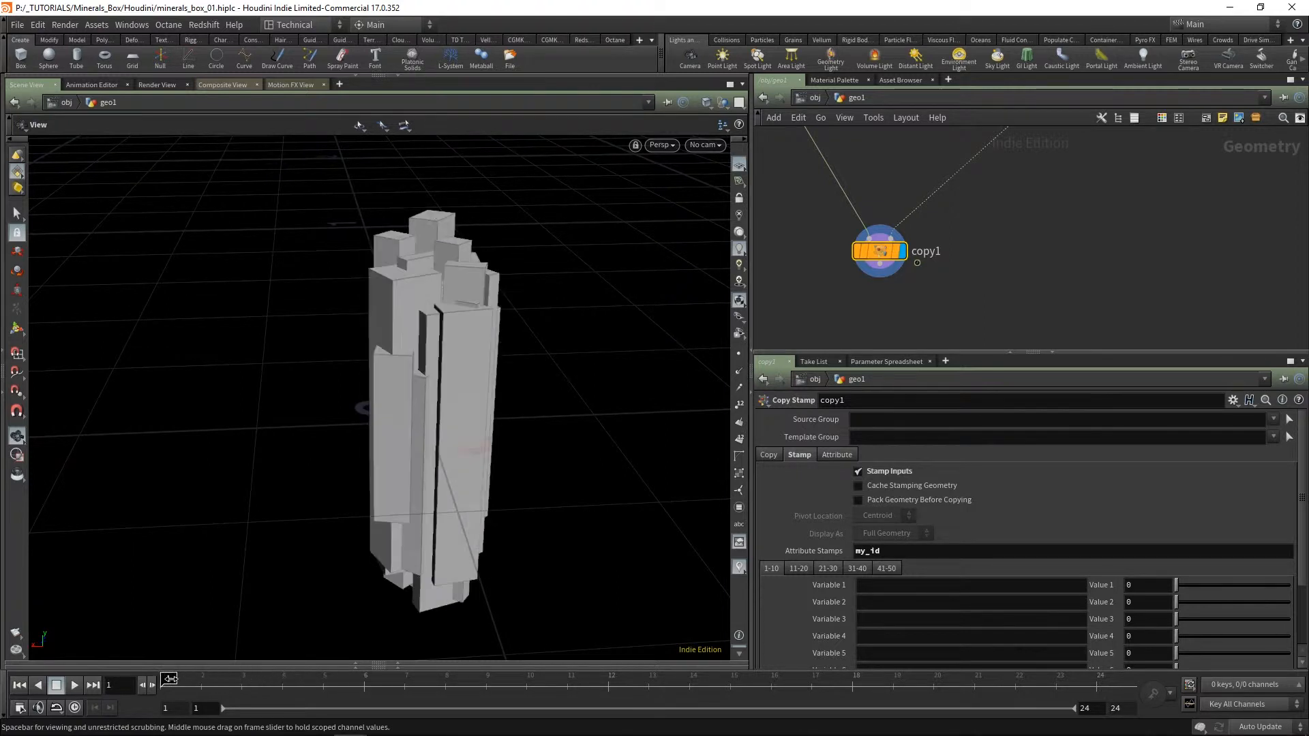
drag(468, 409, 600, 413)
Step: Nudge the Box and Point Replicate nodes slightly upward and leave Point Replicate selected with its shape settings shown
middle_drag(989, 236, 938, 329)
scroll(942, 288, down, 2)
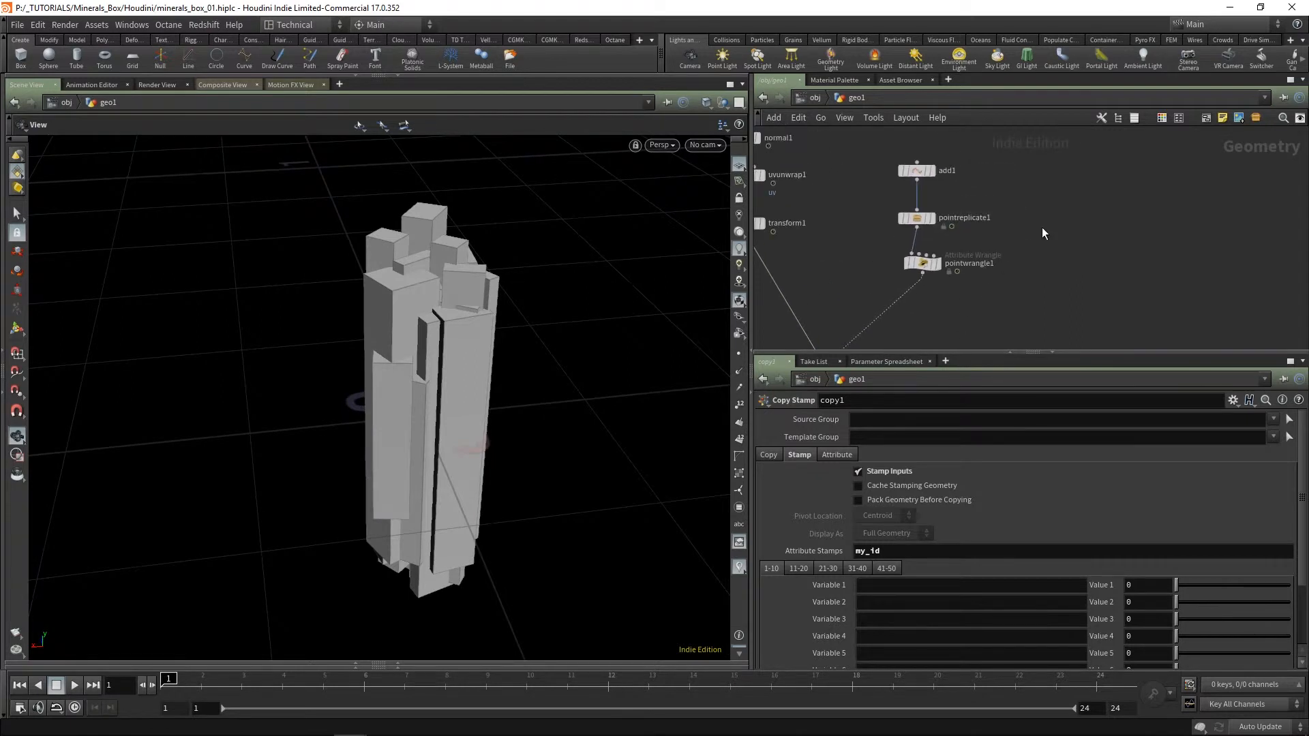
middle_drag(818, 276, 896, 310)
scroll(895, 310, down, 1)
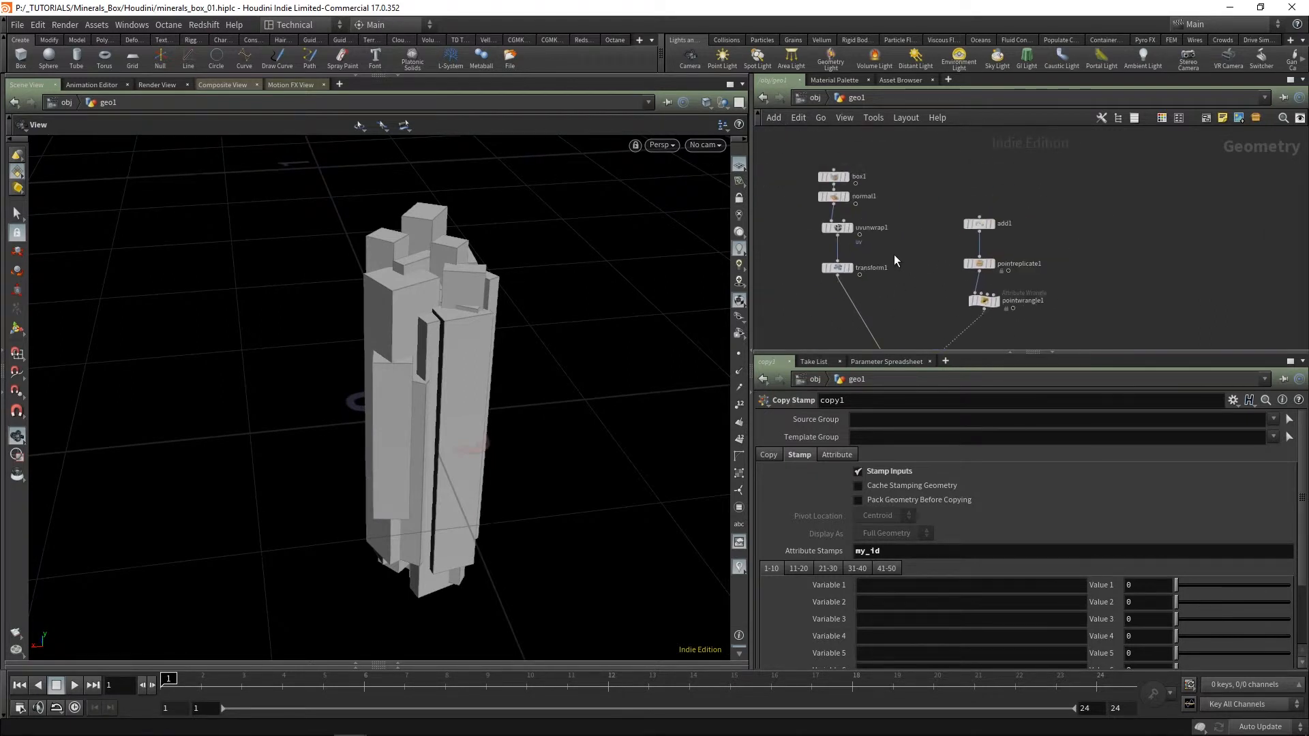
drag(833, 177, 833, 168)
scroll(1104, 257, up, 1)
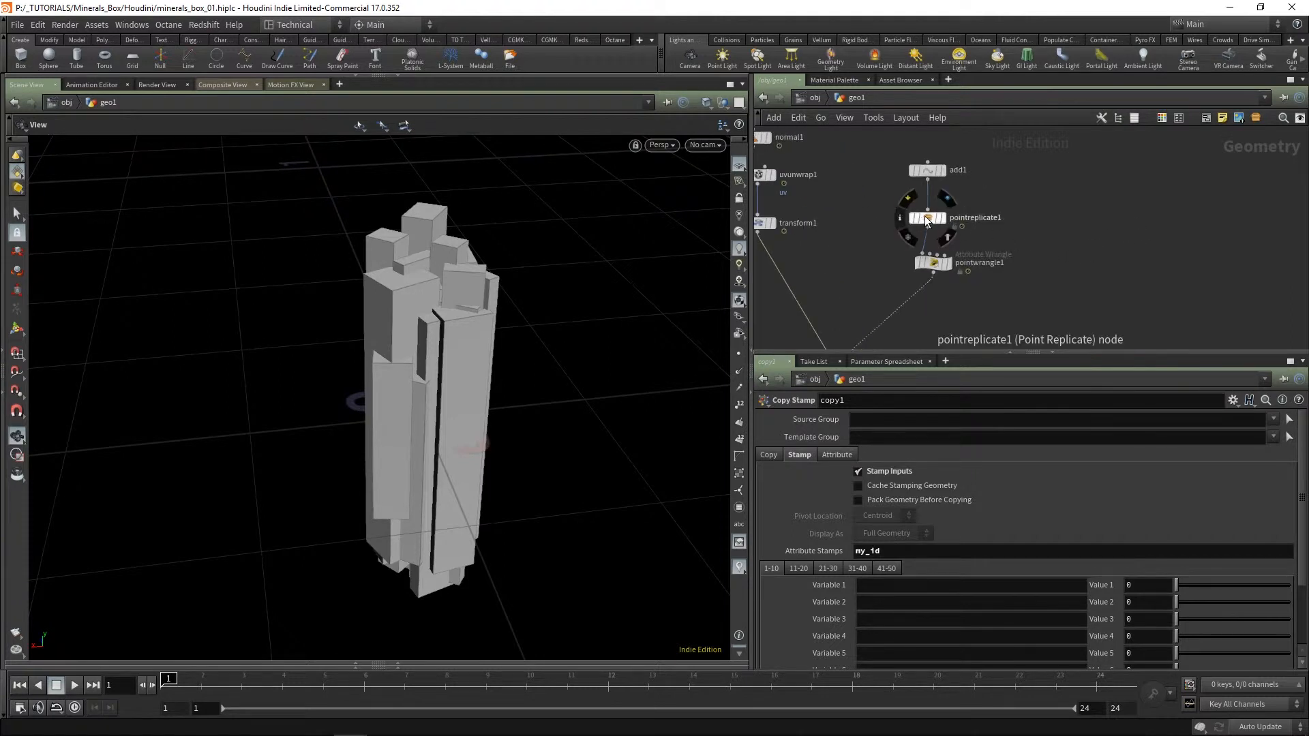
click(931, 223)
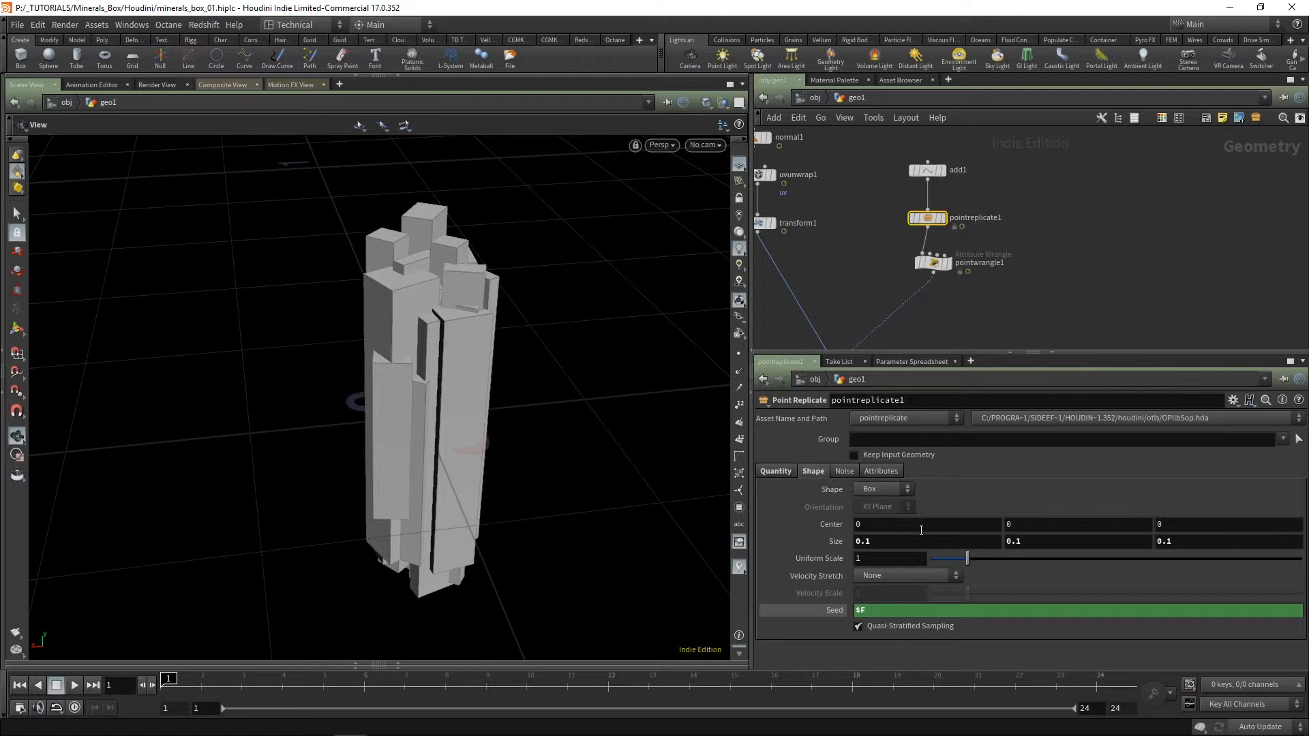
drag(931, 222, 931, 219)
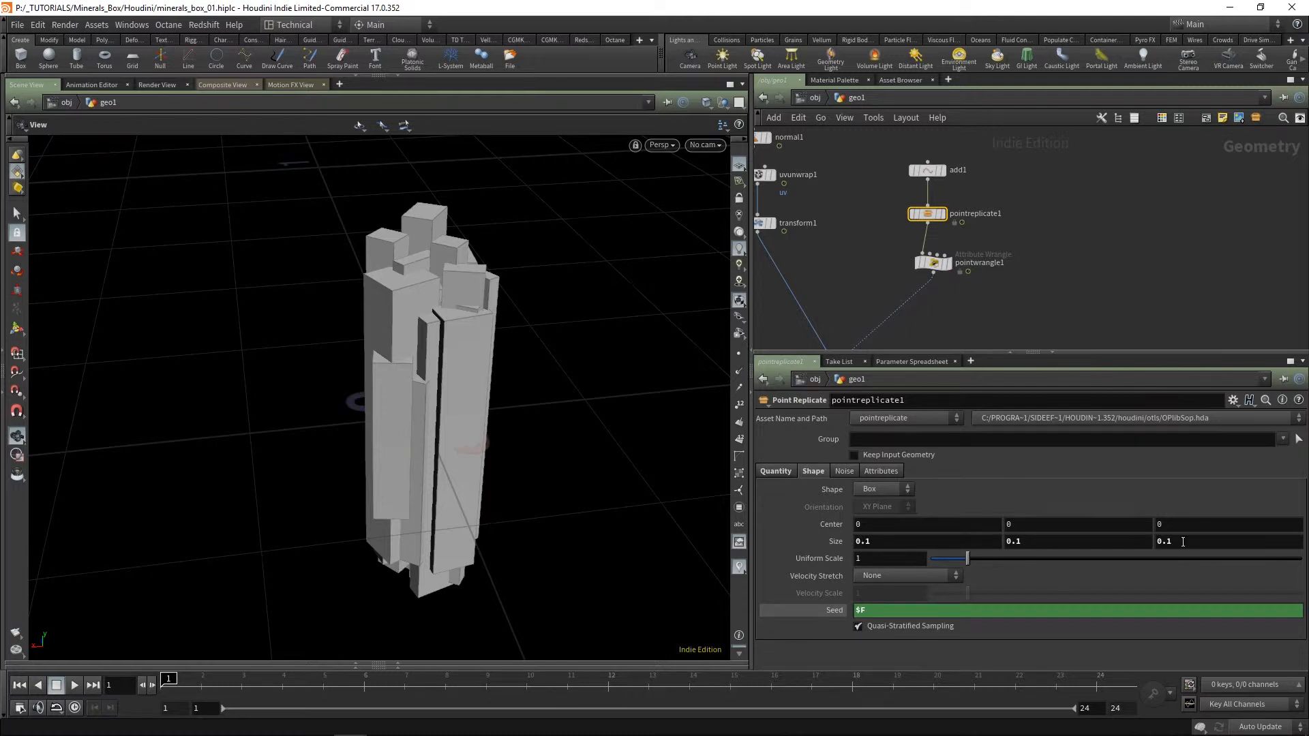
Step: Paste the Box node's random size expression into the X size of the Point Replicate node's box shape
middle_drag(852, 259, 937, 333)
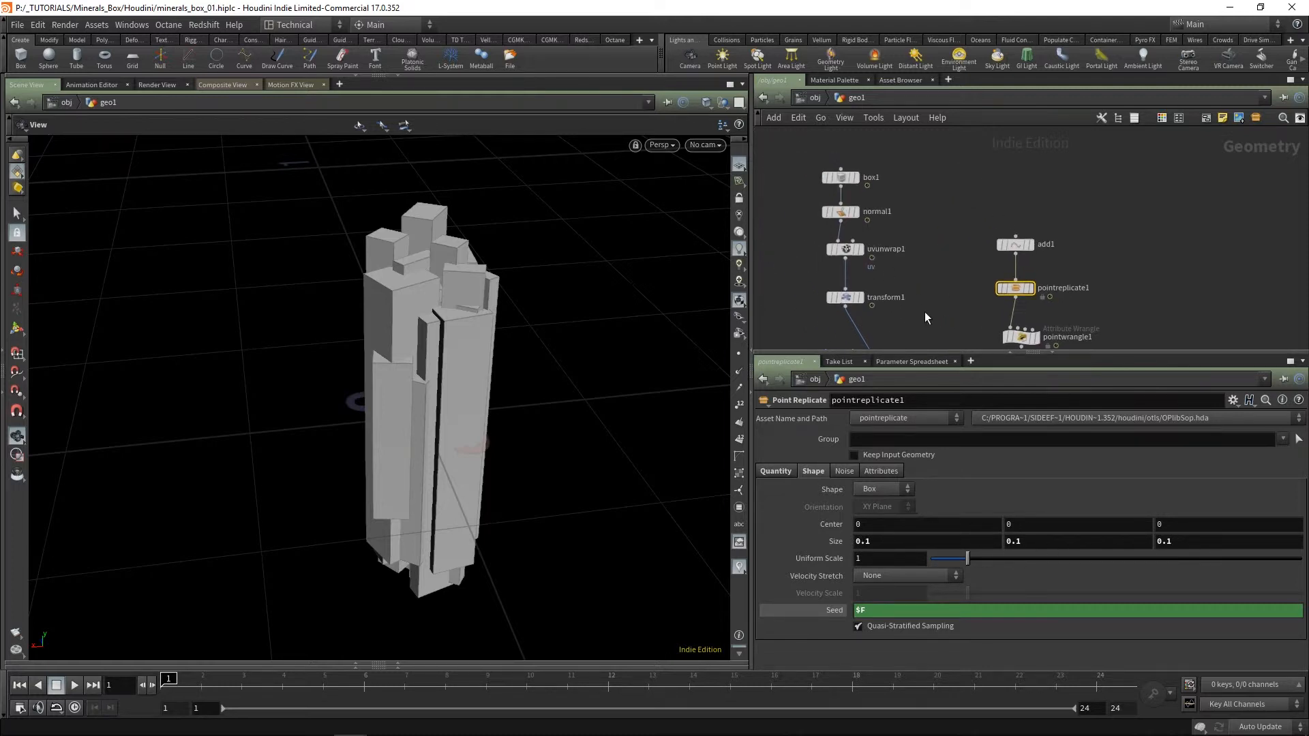
click(839, 177)
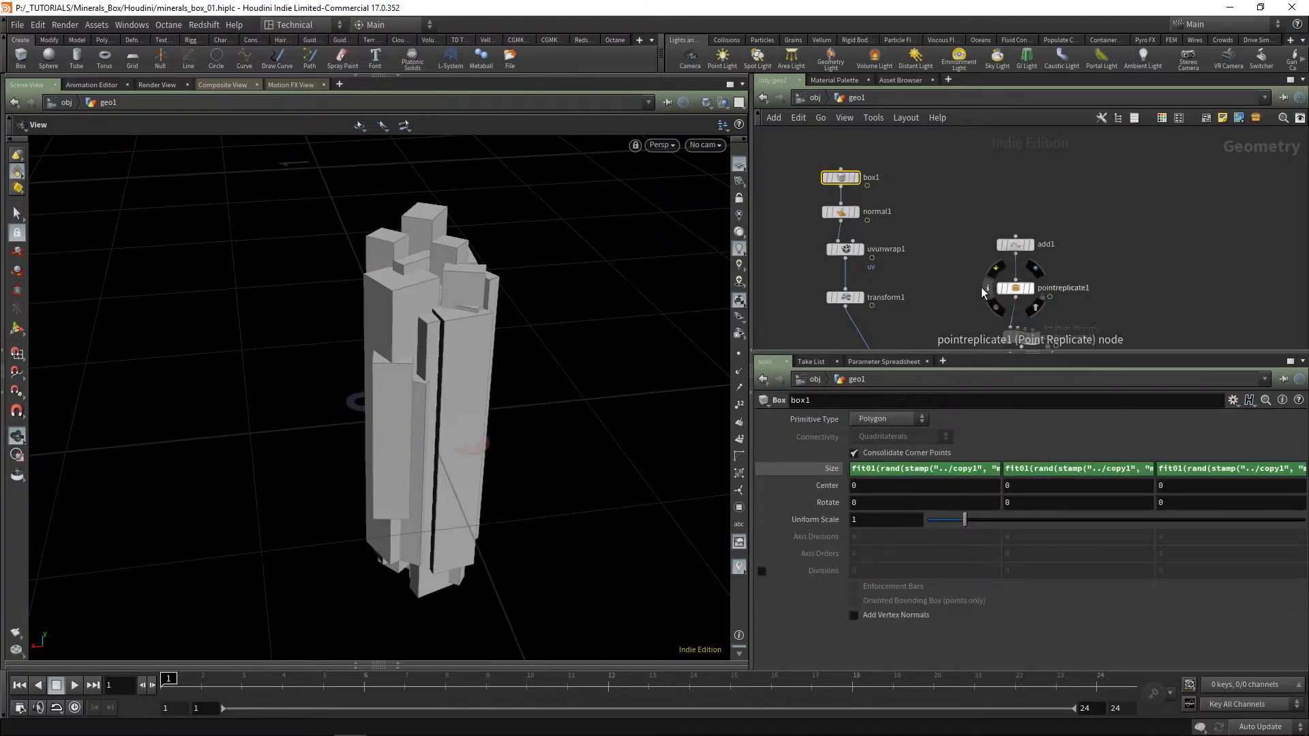
middle_drag(1034, 307, 1030, 237)
scroll(1008, 203, up, 3)
click(932, 212)
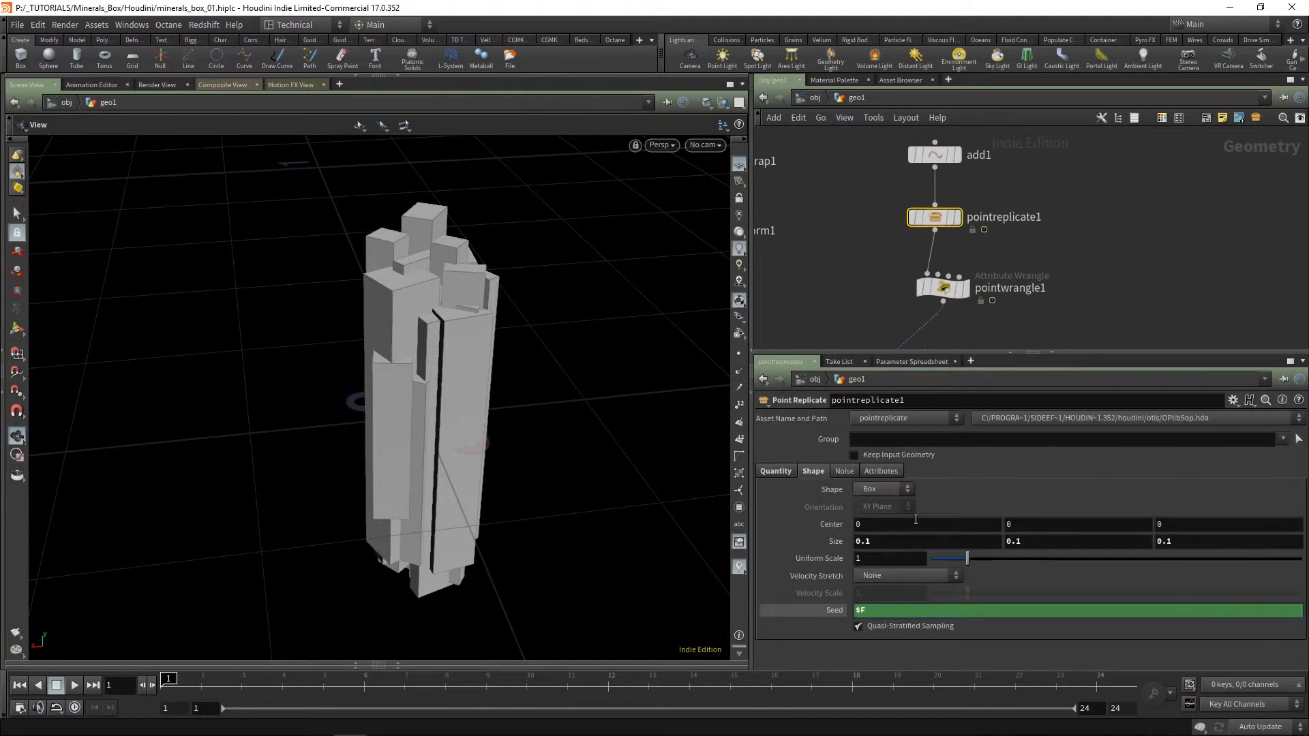
double_click(863, 541)
text(fit01(rand(stamp("../copy1", "my_id",0)+@Frame+12),0.01,0.06))
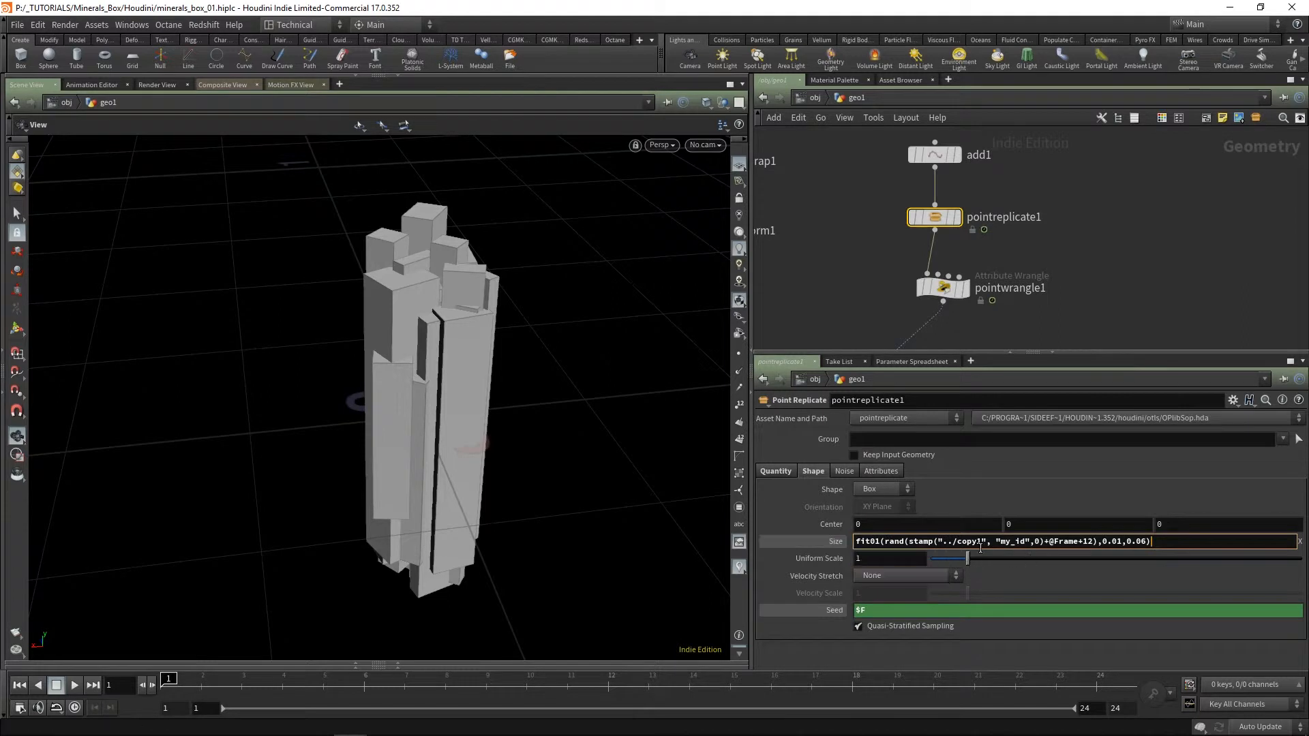
Step: Set the range of the Point Replicate X size expression to 0.05 to 0.2 and apply it
click(1121, 543)
key(BackSpace)
key(BackSpace)
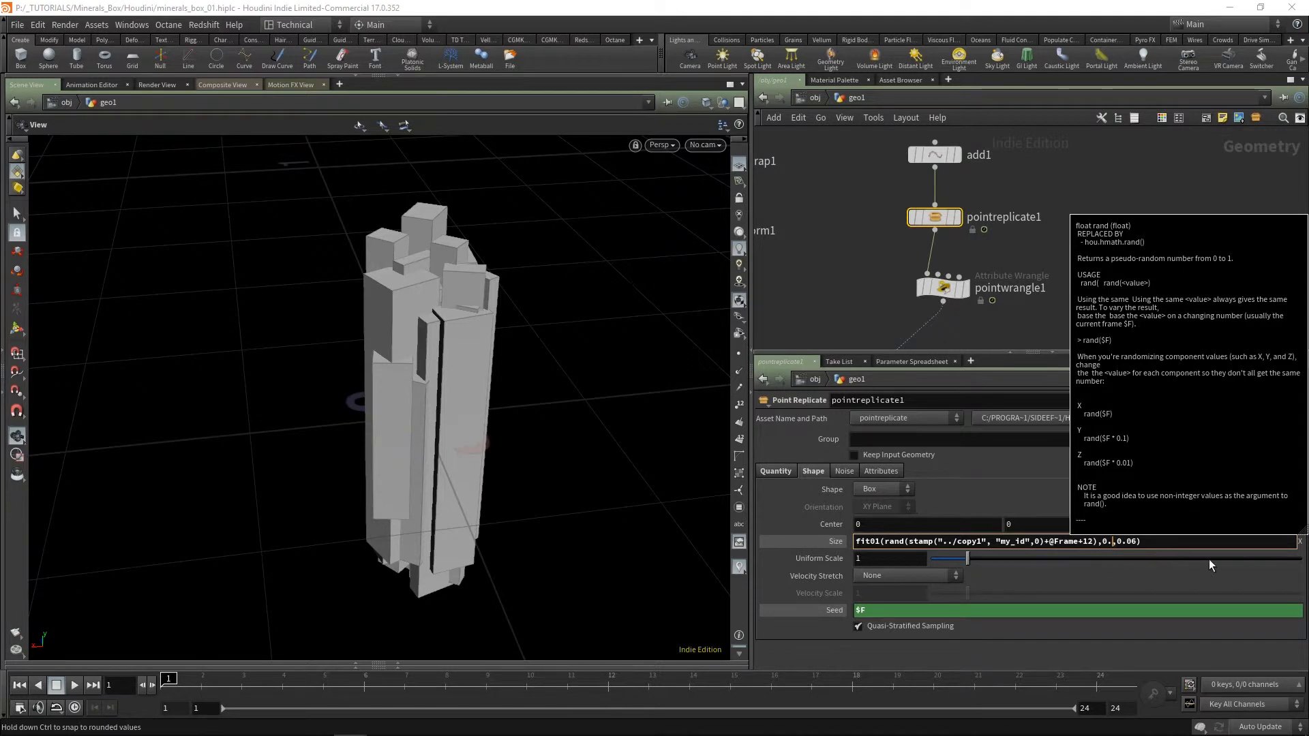
text(05)
drag(1150, 544, 1142, 543)
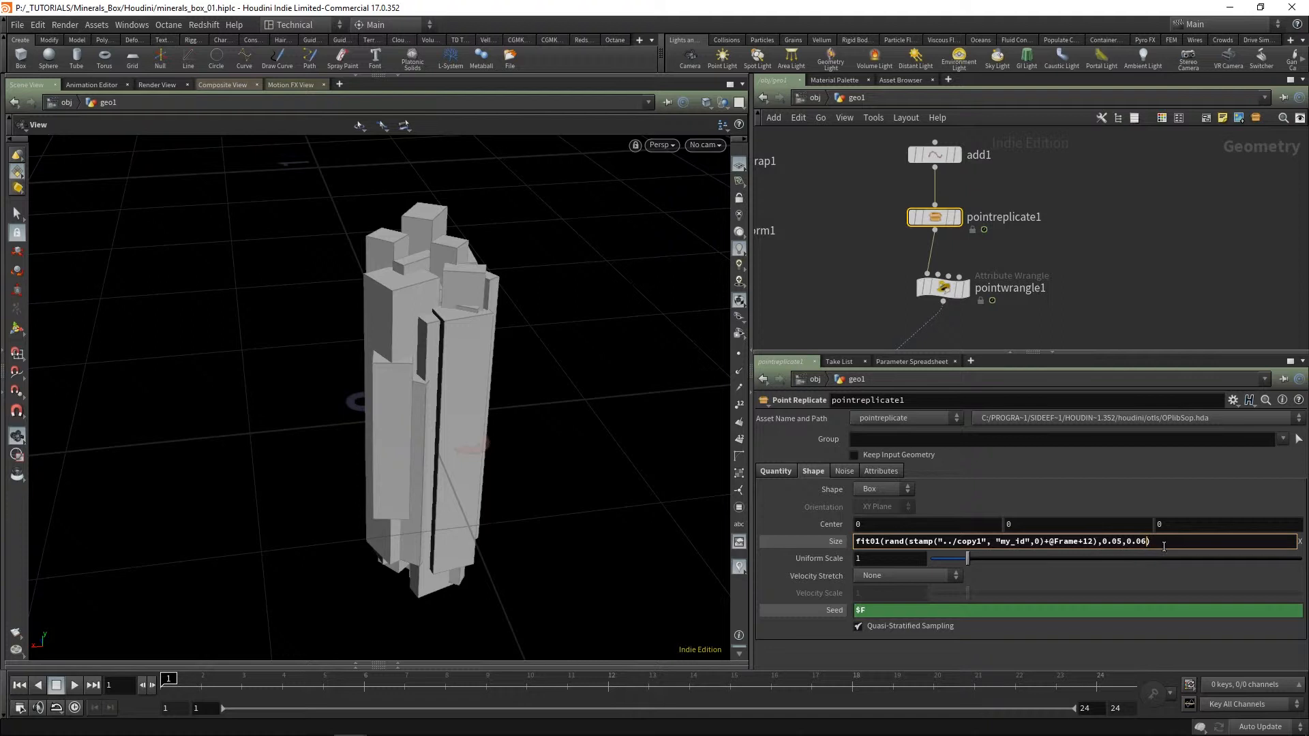
key(BackSpace)
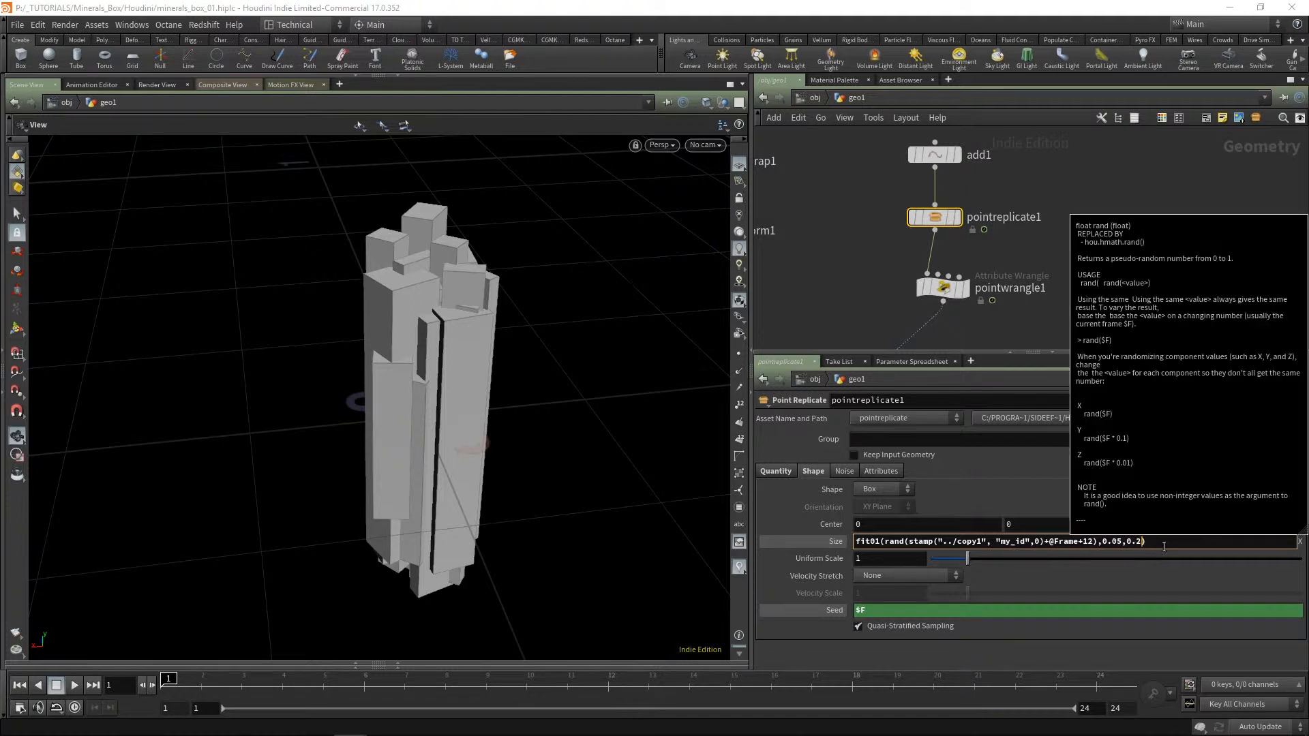
text(2)
key(Return)
click(961, 557)
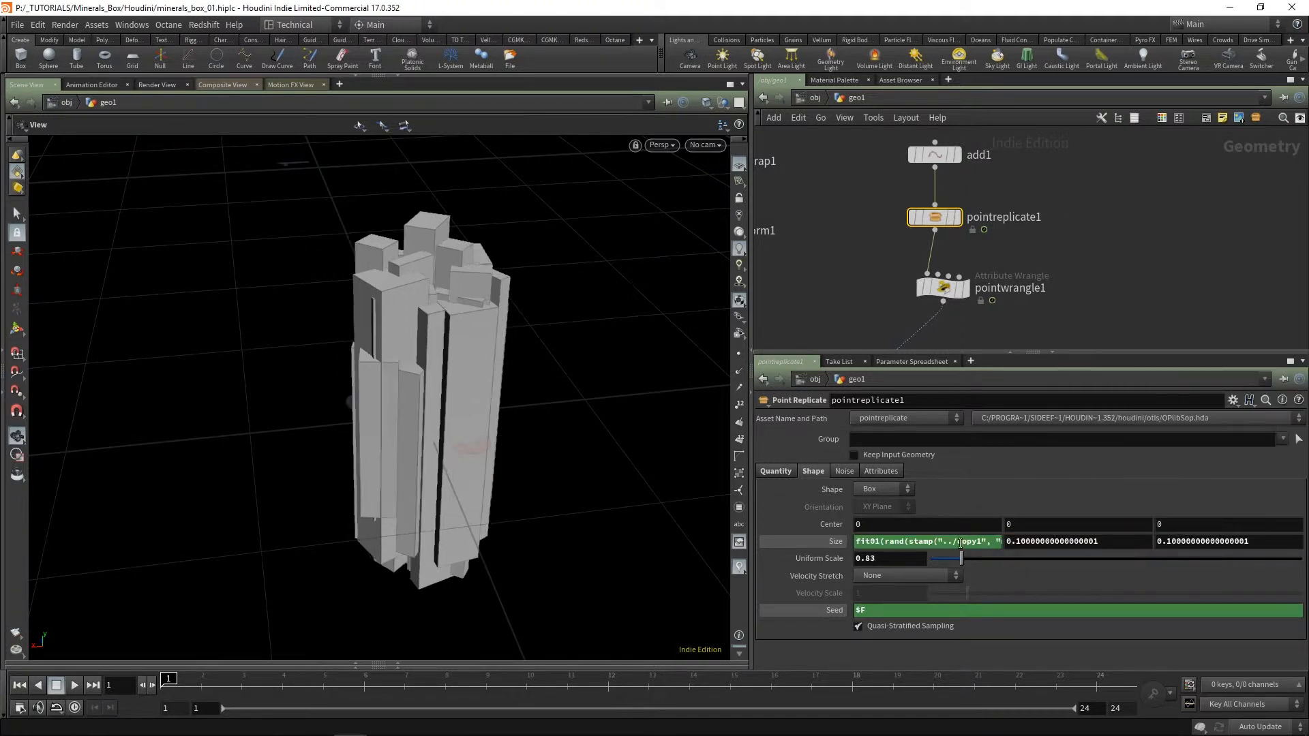
click(960, 544)
click(914, 560)
text(1)
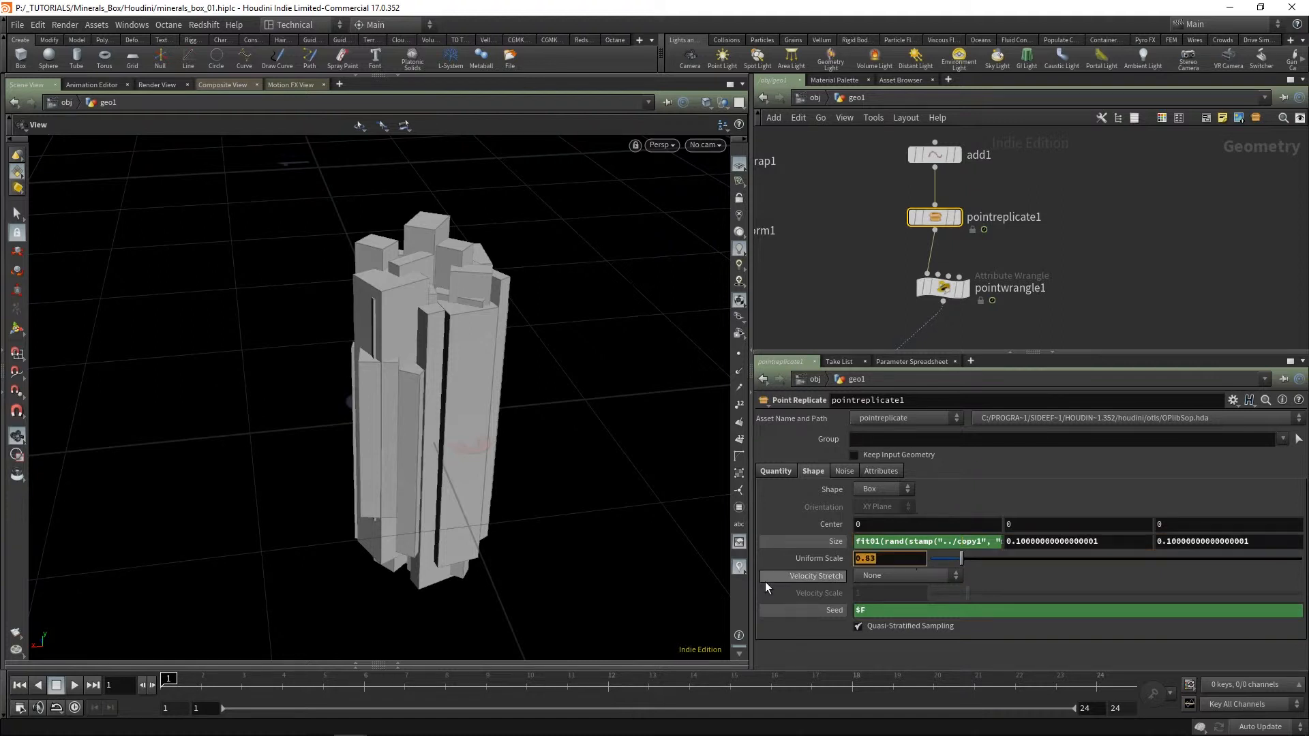
key(Return)
Step: Copy the X size expression, range 0.05 to 0.2, into the Point Replicate node's Y size and give it a different random offset
click(936, 542)
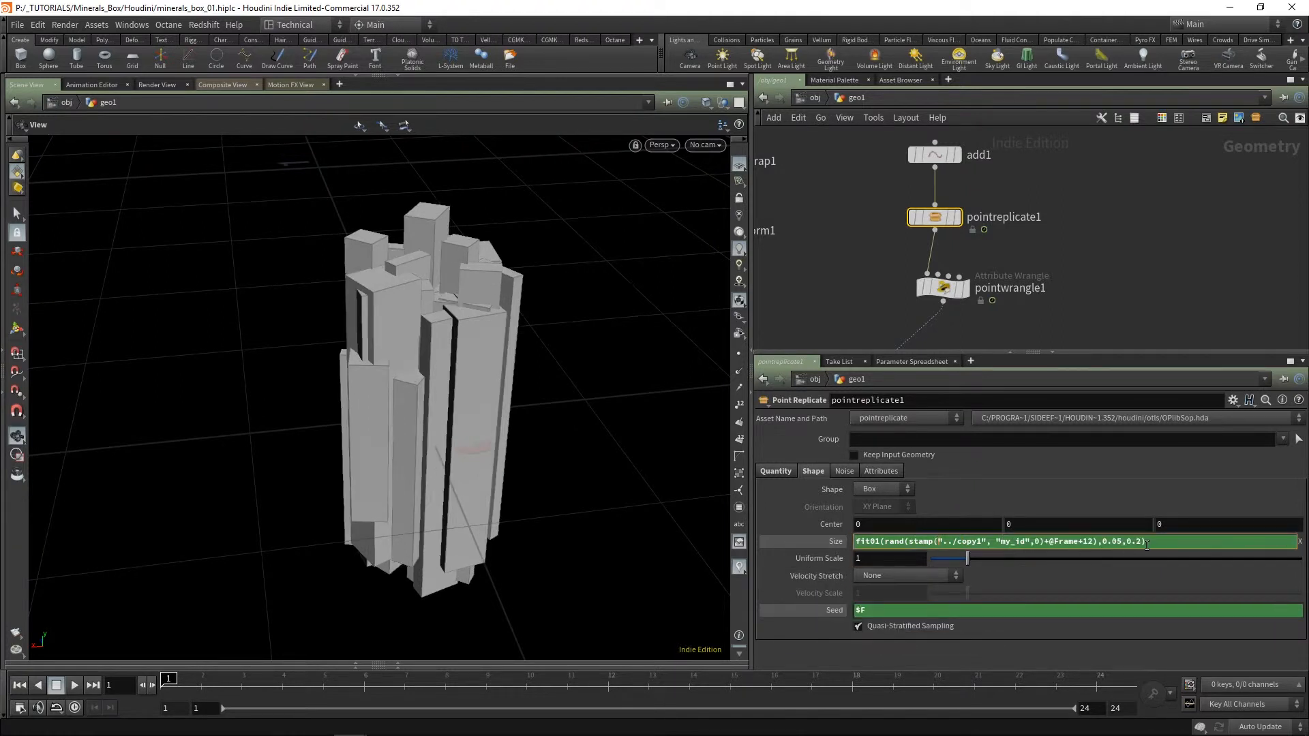
drag(1147, 541, 810, 538)
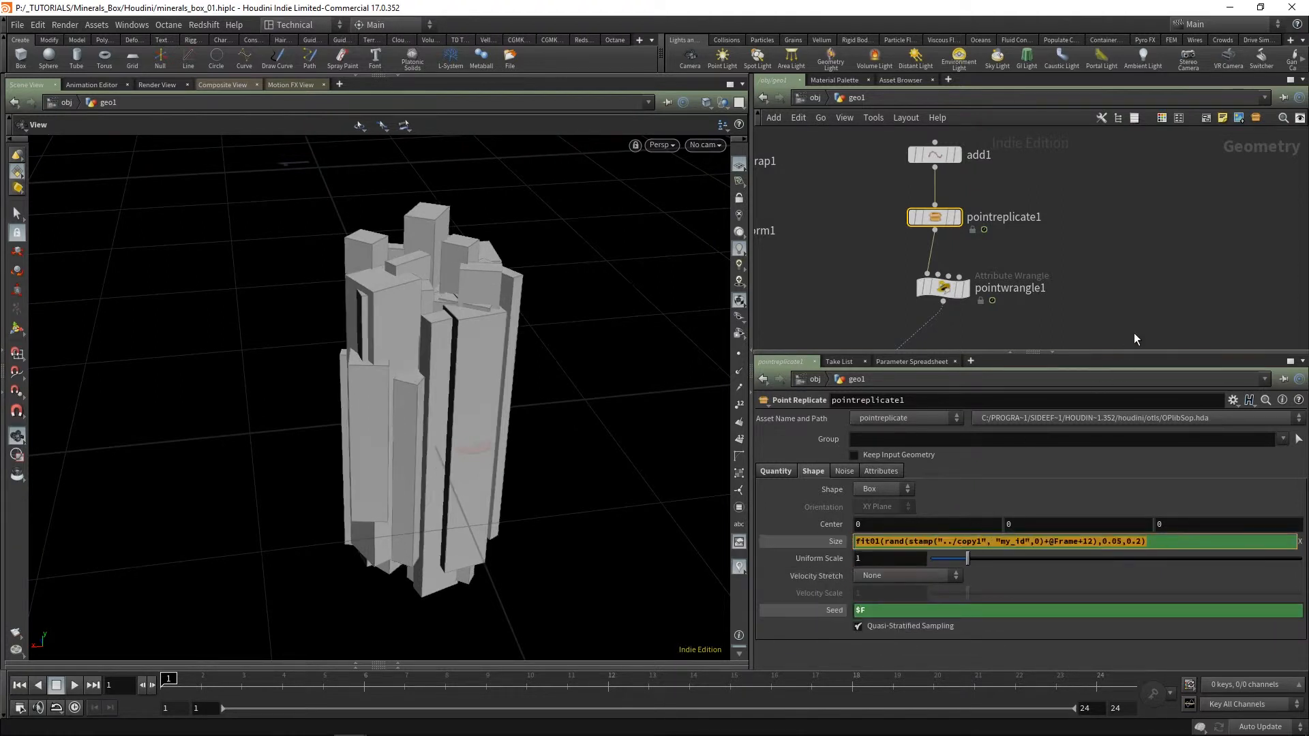
key(Tab)
text(fit01(rand(stamp("../copy1", "my_id",0)+@Frame+12),0.05,0.2))
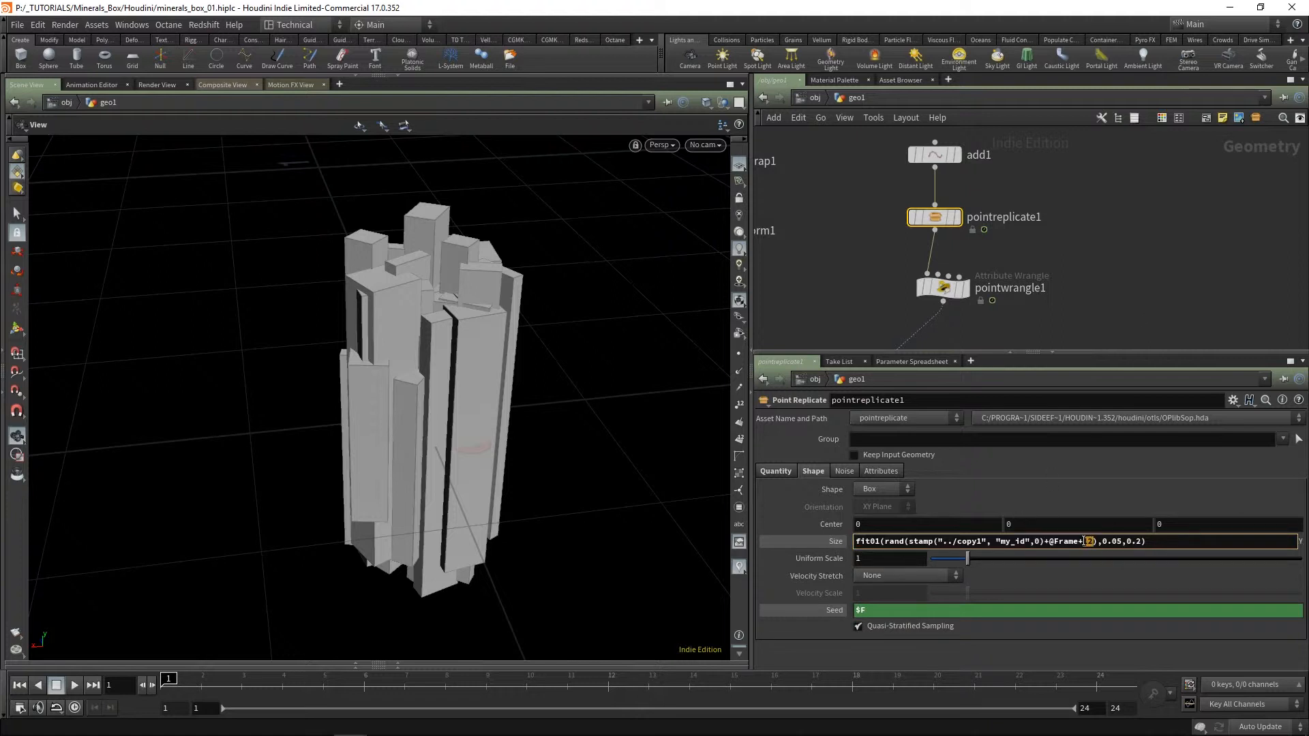
Step: Paste the same 0.05 to 0.2 expression into the Point Replicate node's Z size with a random offset of 23
key(Tab)
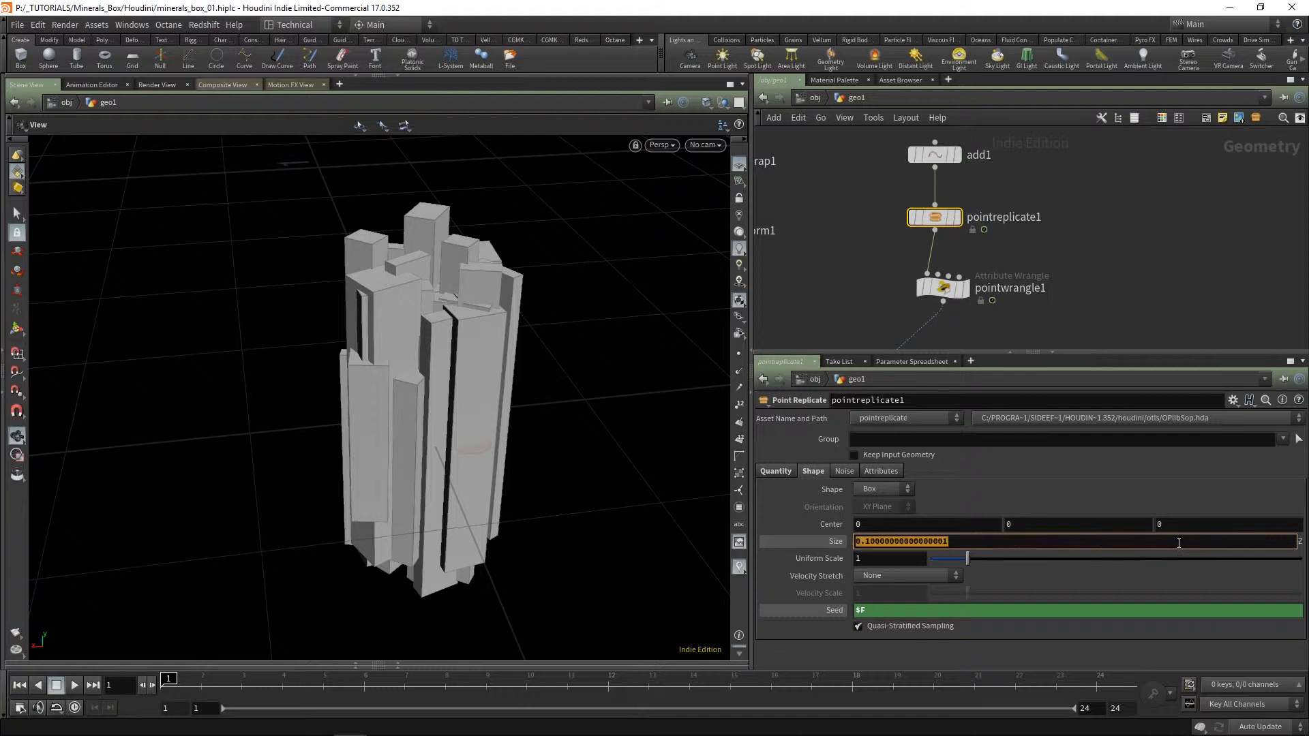
text(fit01(rand(stamp("../copy1", "my_id",0)+@Frame+12),0.05,0.2))
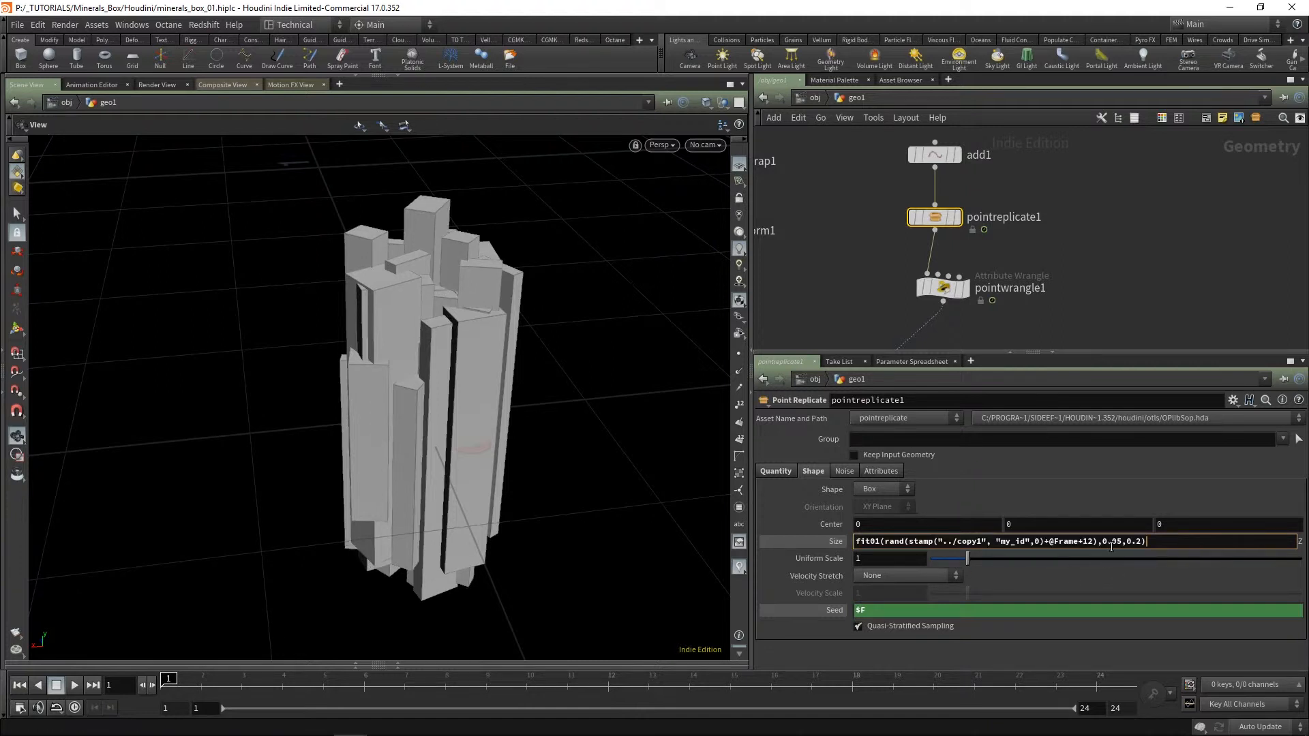
key(BackSpace)
key(BackSpace)
text(23)
key(Return)
Step: Scrub to frame 3 and back to frame 1 to check how the point spread varies, and show the Point Replicate quantity settings
scroll(398, 482, down, 5)
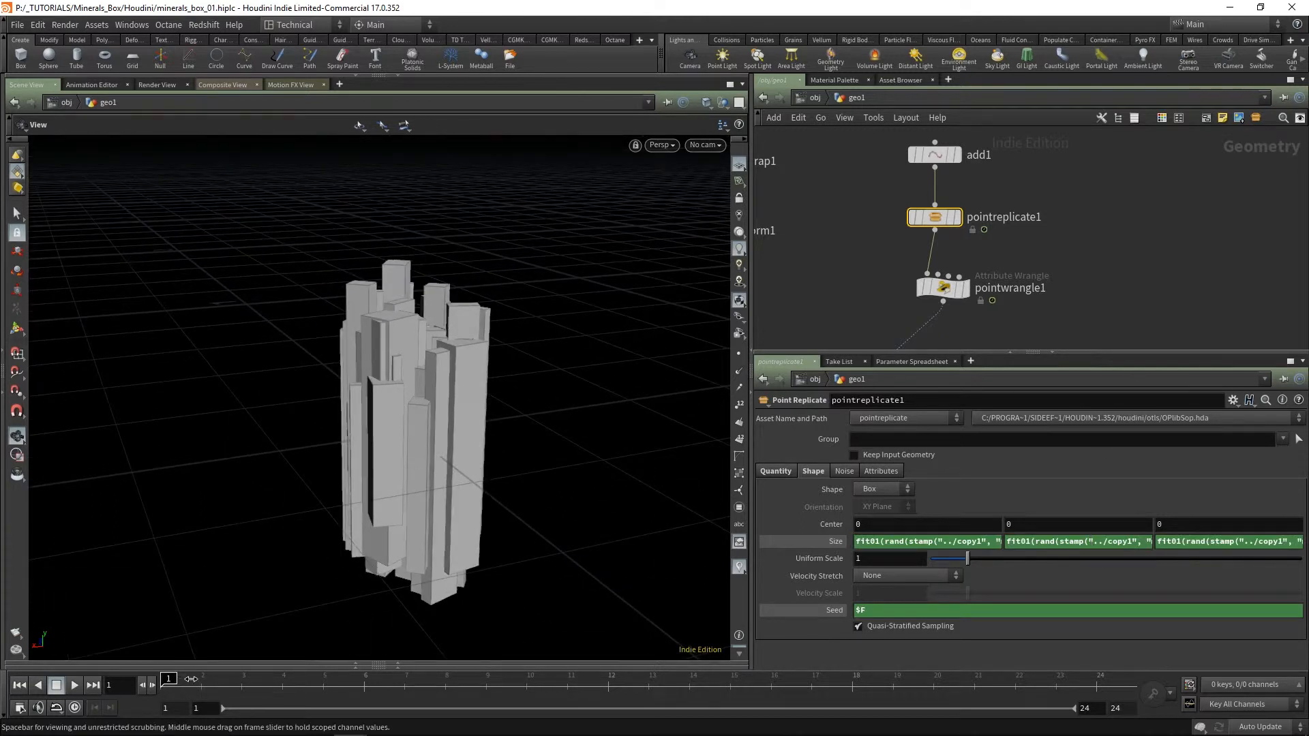
drag(184, 687, 247, 679)
drag(281, 624, 305, 456)
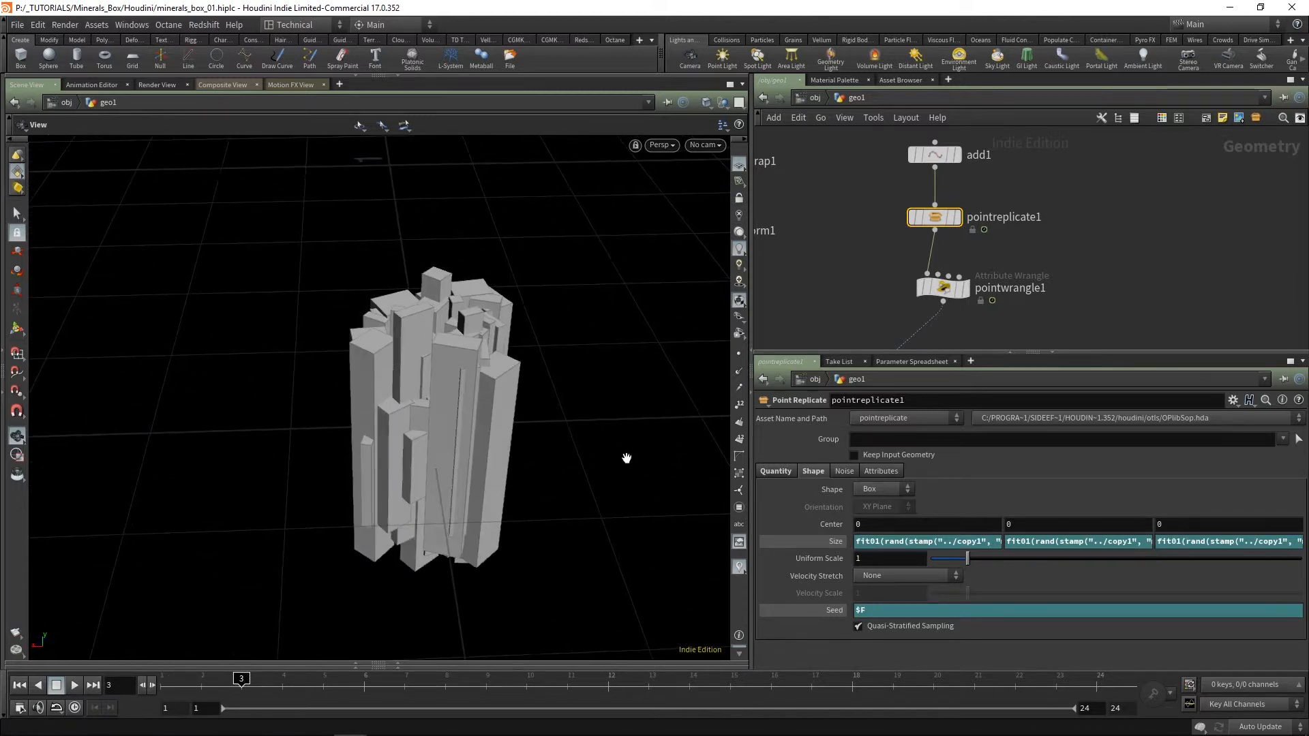
click(785, 473)
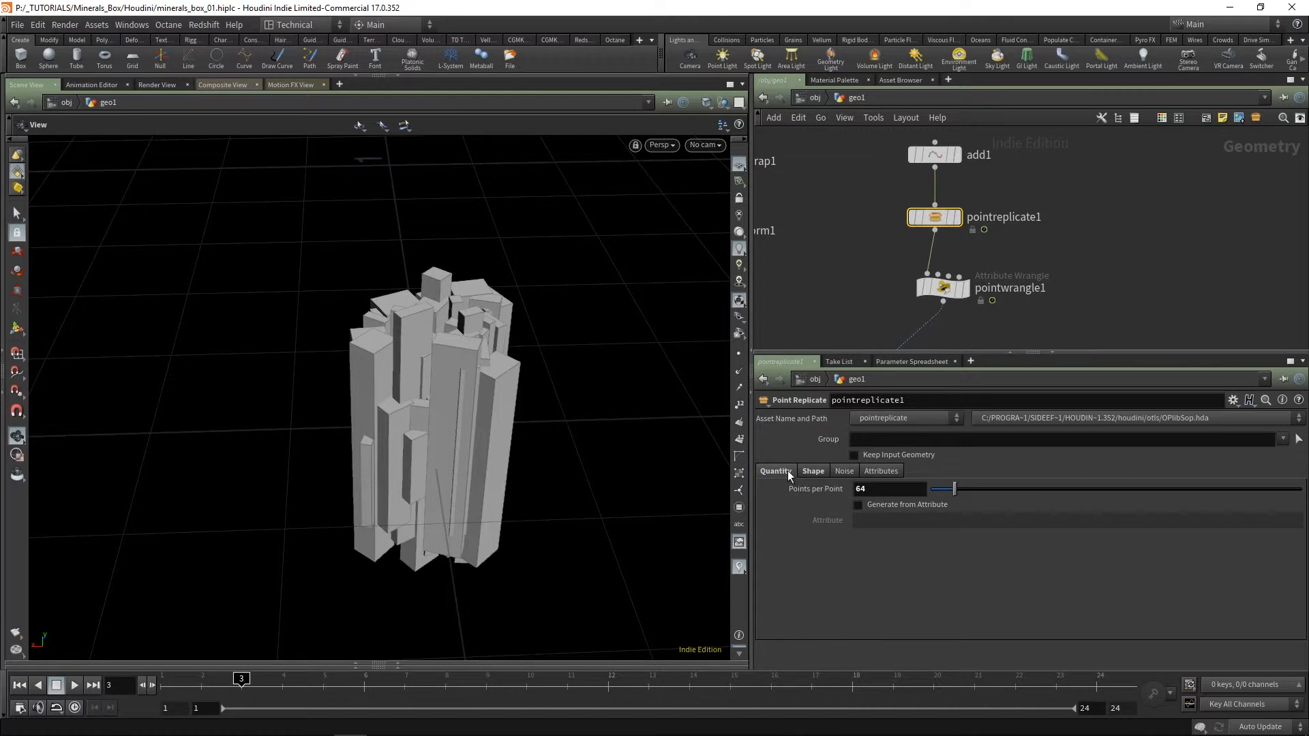
drag(247, 680, 180, 679)
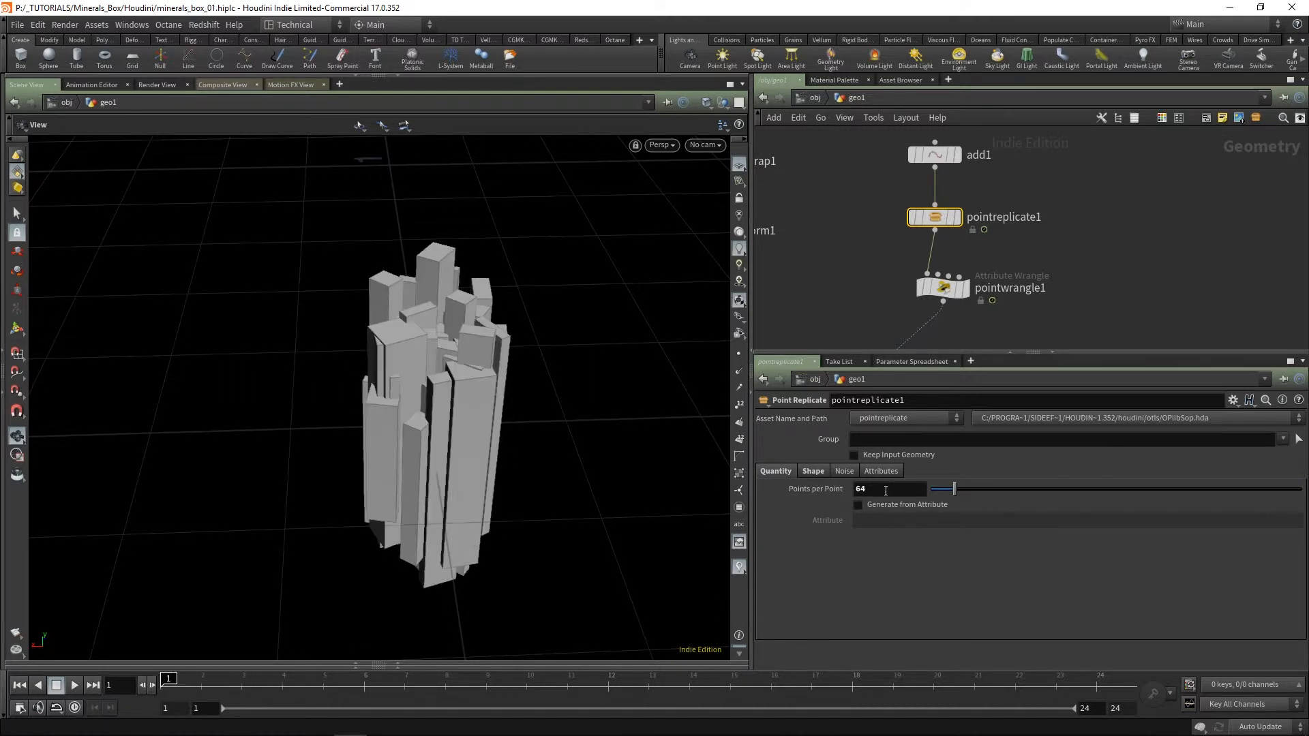
drag(885, 490, 762, 488)
text(fit01(rand(stamp("../copy1", "my_id",0)+@Frame+12),0.05,0.2))
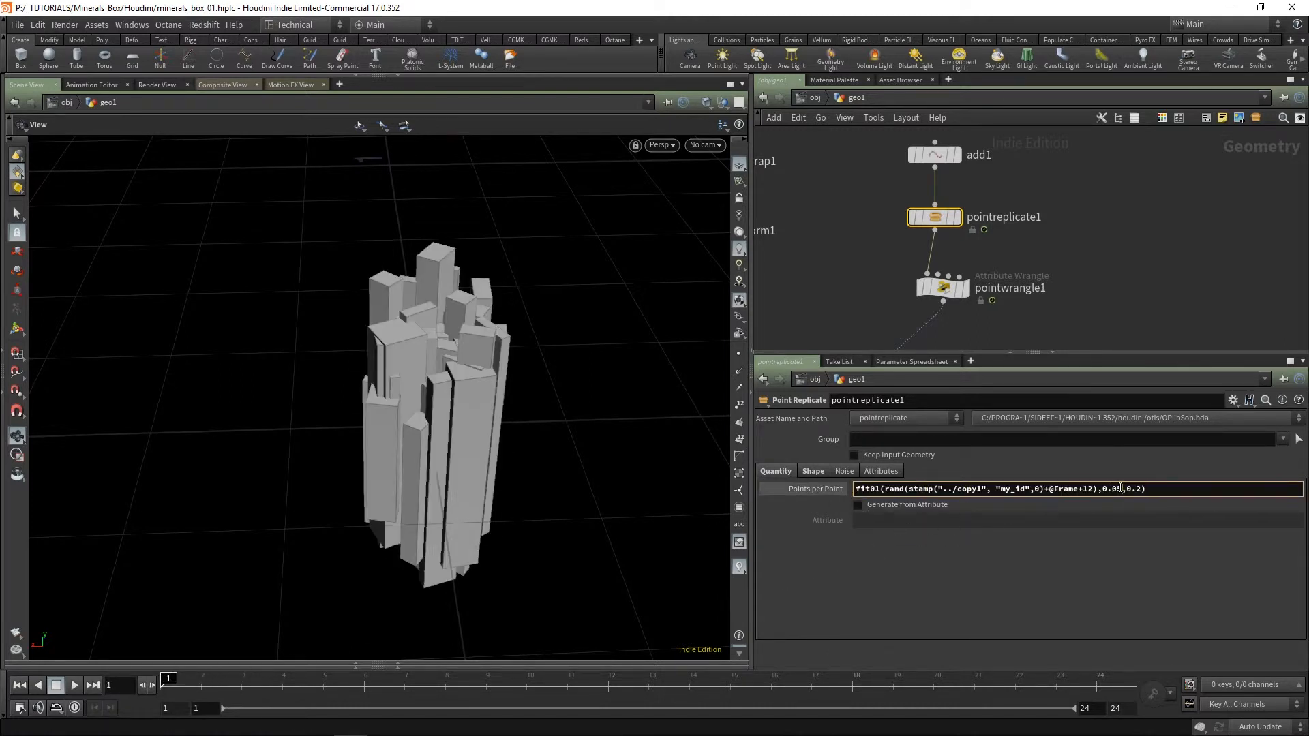
drag(1110, 488, 1103, 489)
text(64)
key(Return)
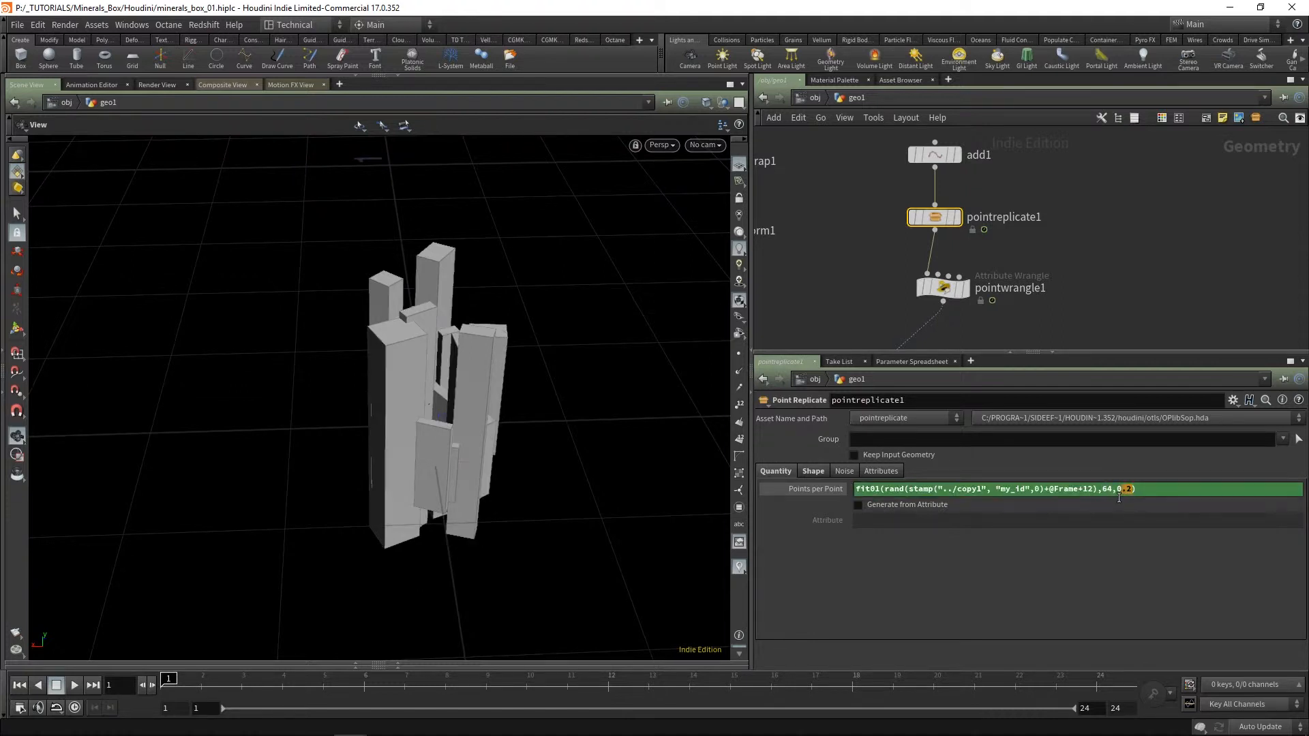
text(512)
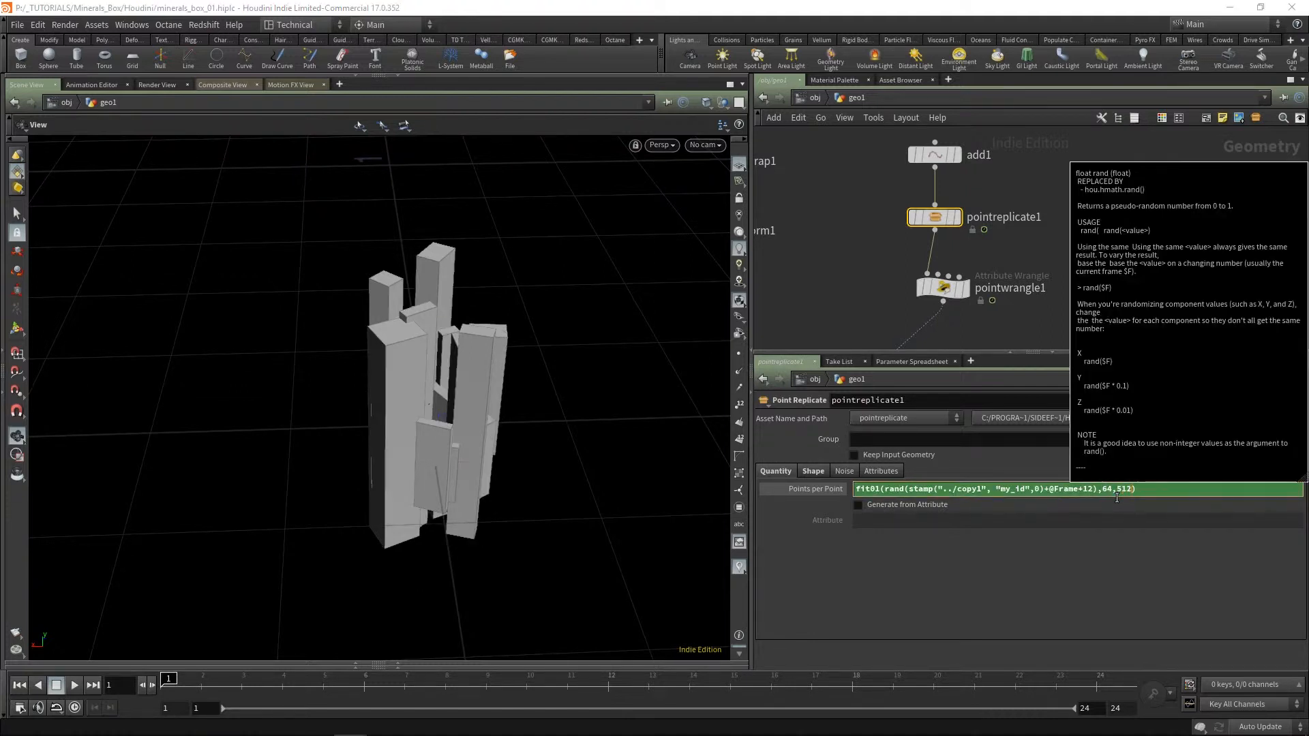
key(Return)
drag(372, 393, 412, 366)
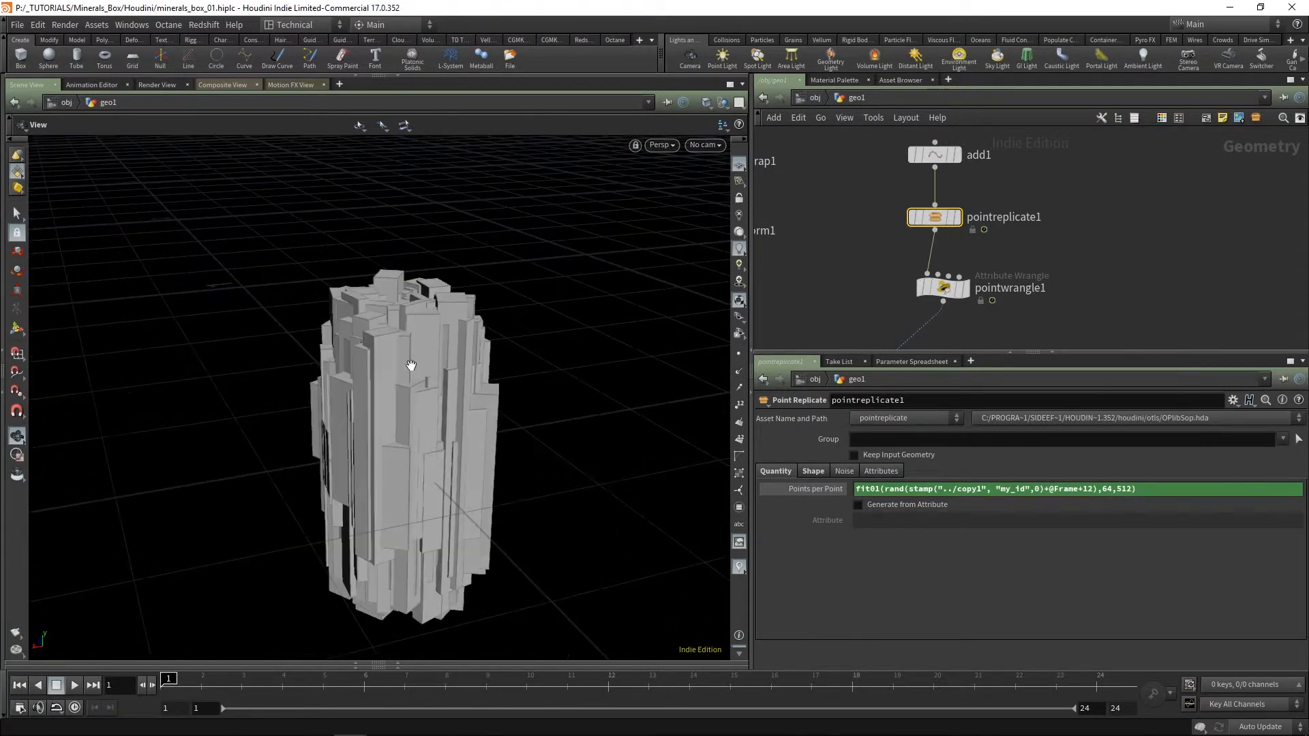
Step: Raise the upper limit of the Point Replicate Y size expression to 0.4 and inspect the mineral's shape
click(821, 471)
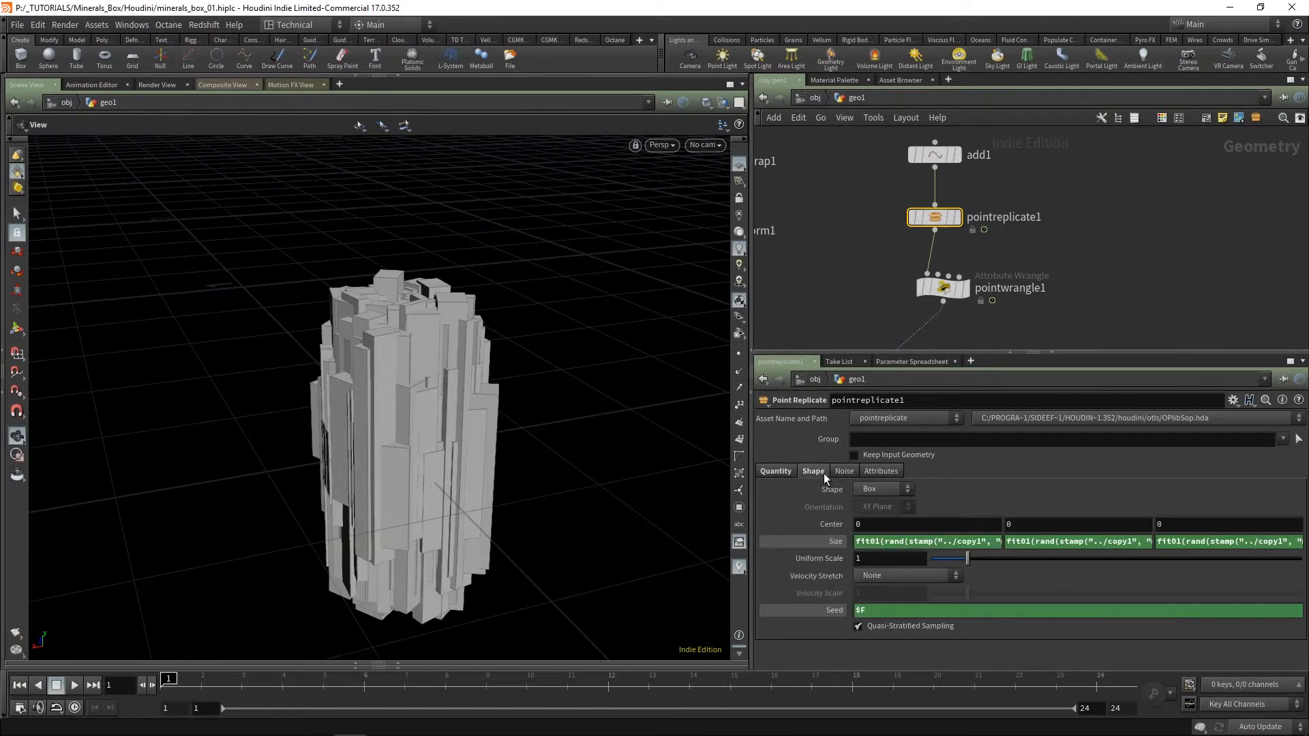
click(1118, 542)
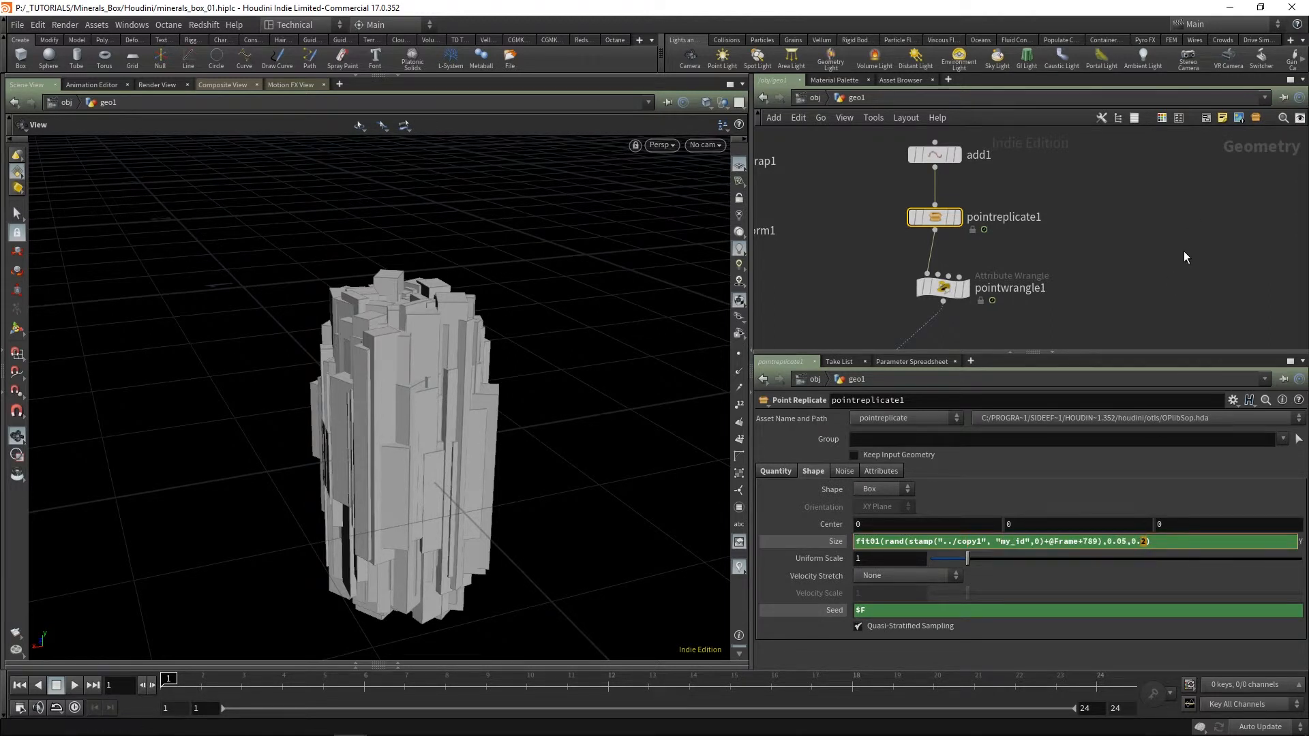
text(4)
key(Return)
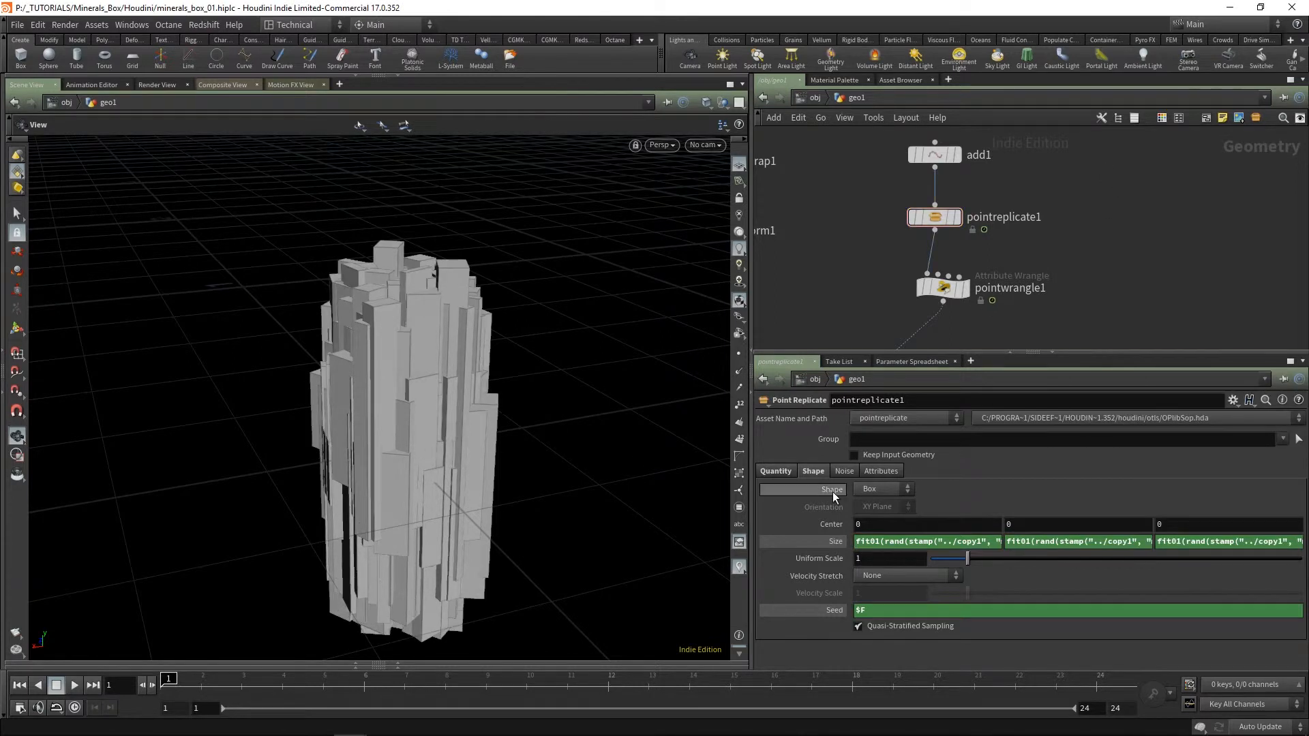
drag(420, 458, 459, 453)
right_drag(458, 452, 417, 519)
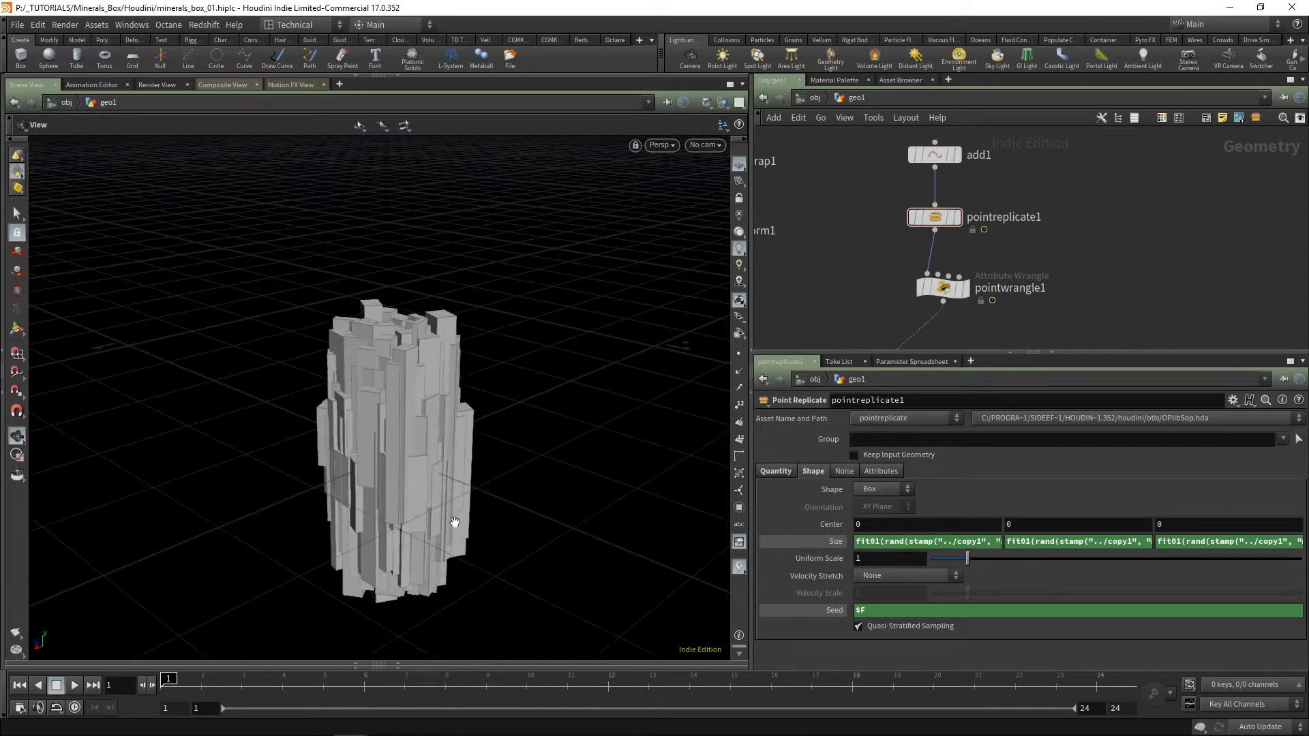
Step: Set the range of the Point Replicate Y size expression to 0.2 to 0.8 and apply it
click(1113, 543)
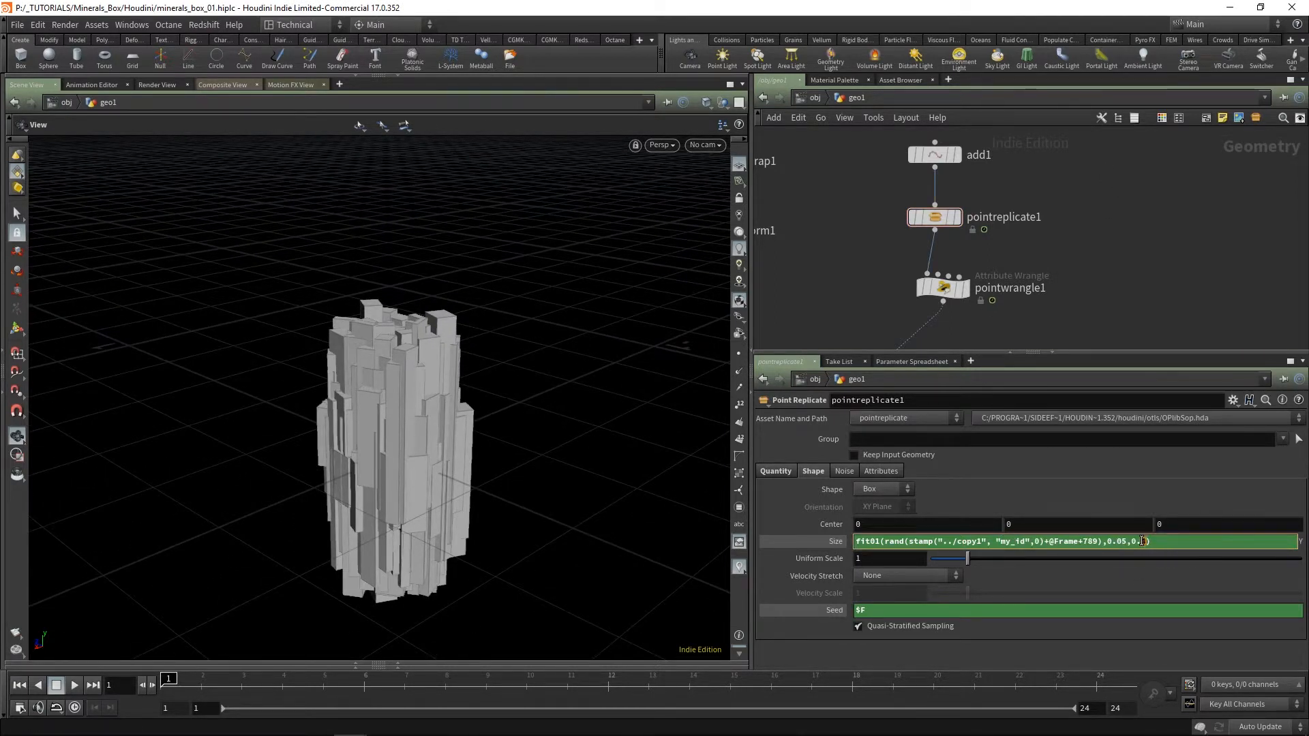
text(8)
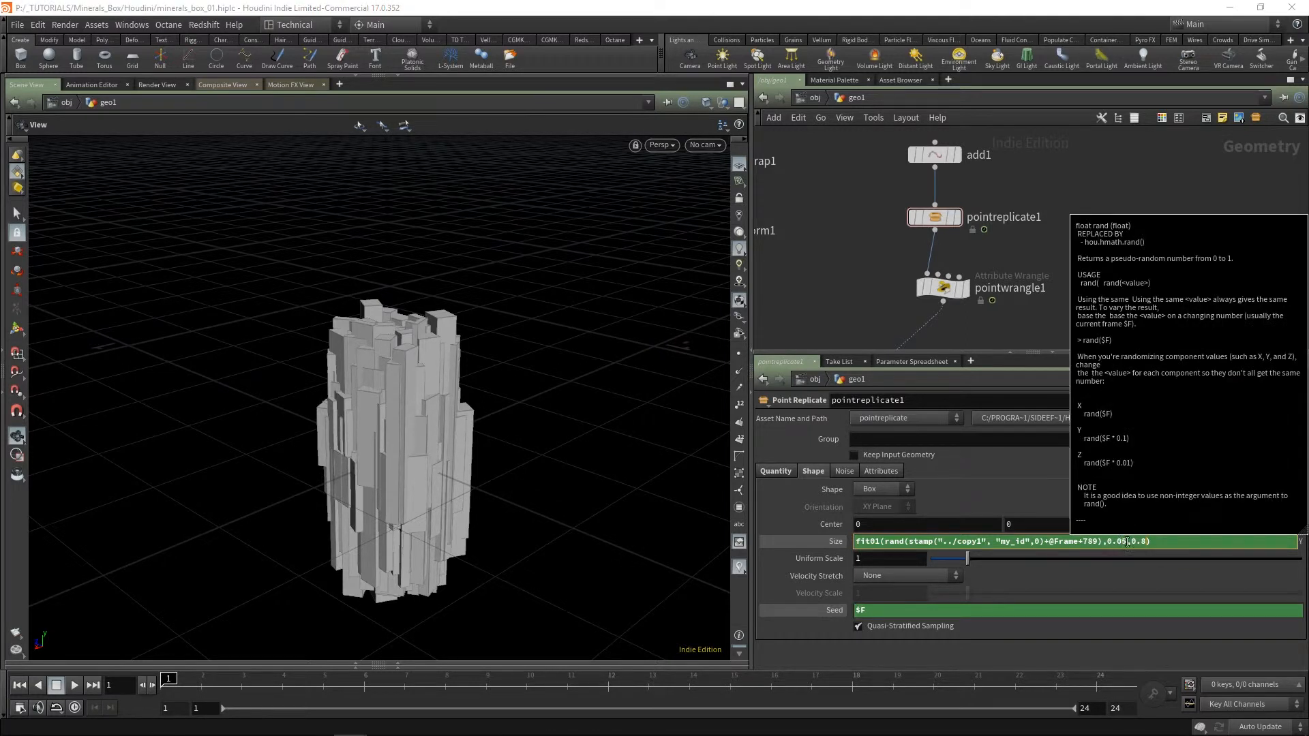
drag(1126, 541, 1119, 542)
text(2)
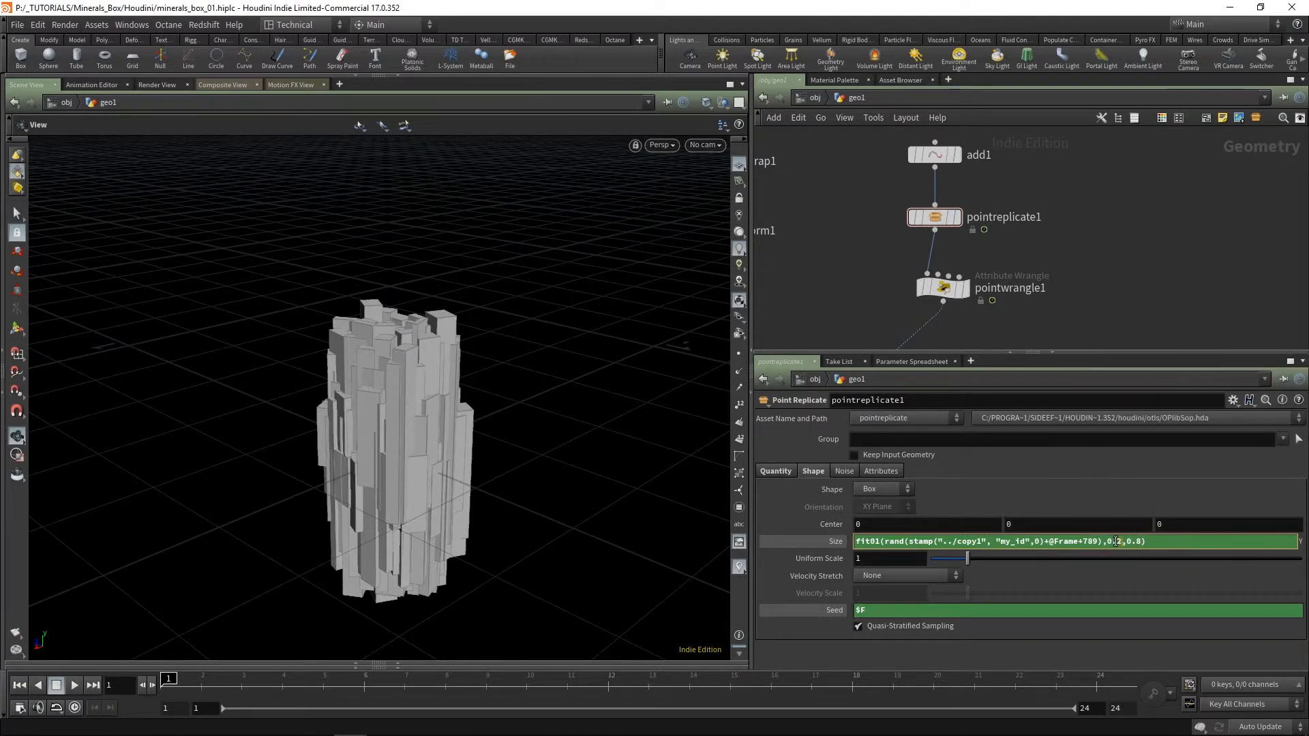
key(Return)
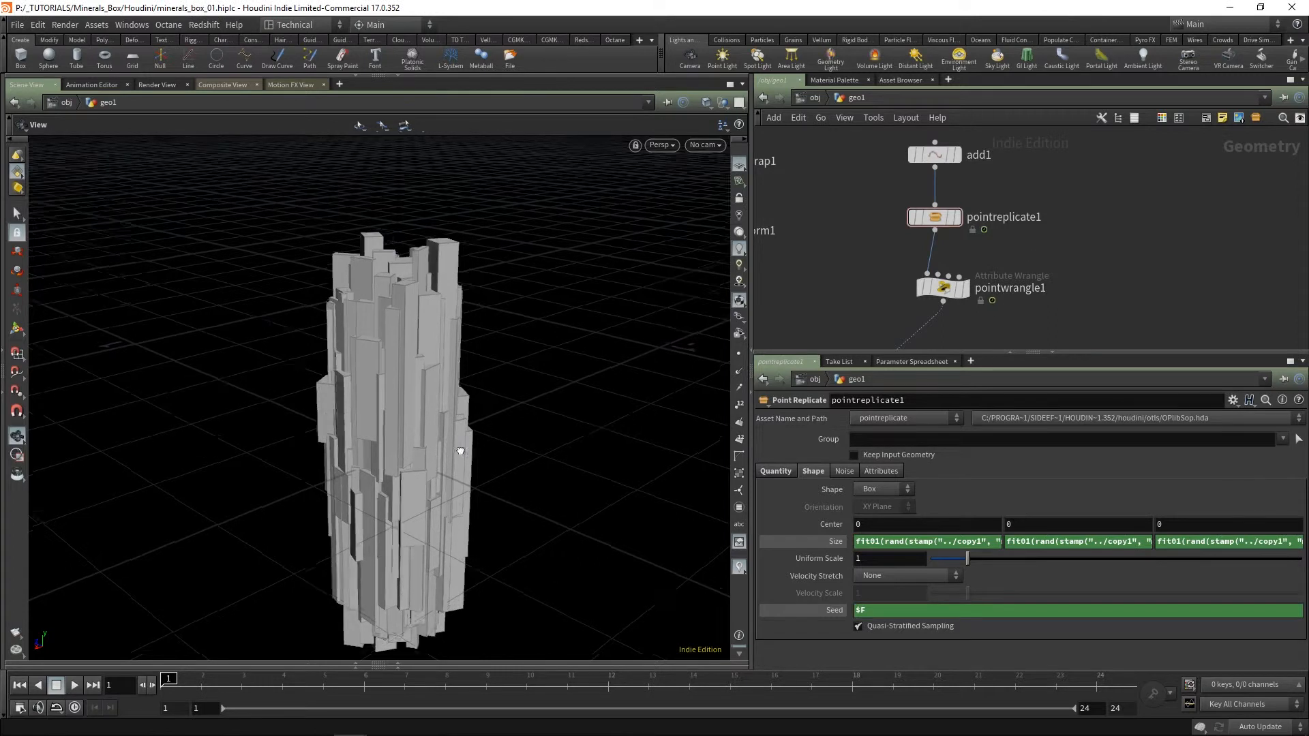
mouse_move(306, 436)
mouse_down()
mouse_move(420, 456)
mouse_move(555, 444)
mouse_move(452, 462)
mouse_up()
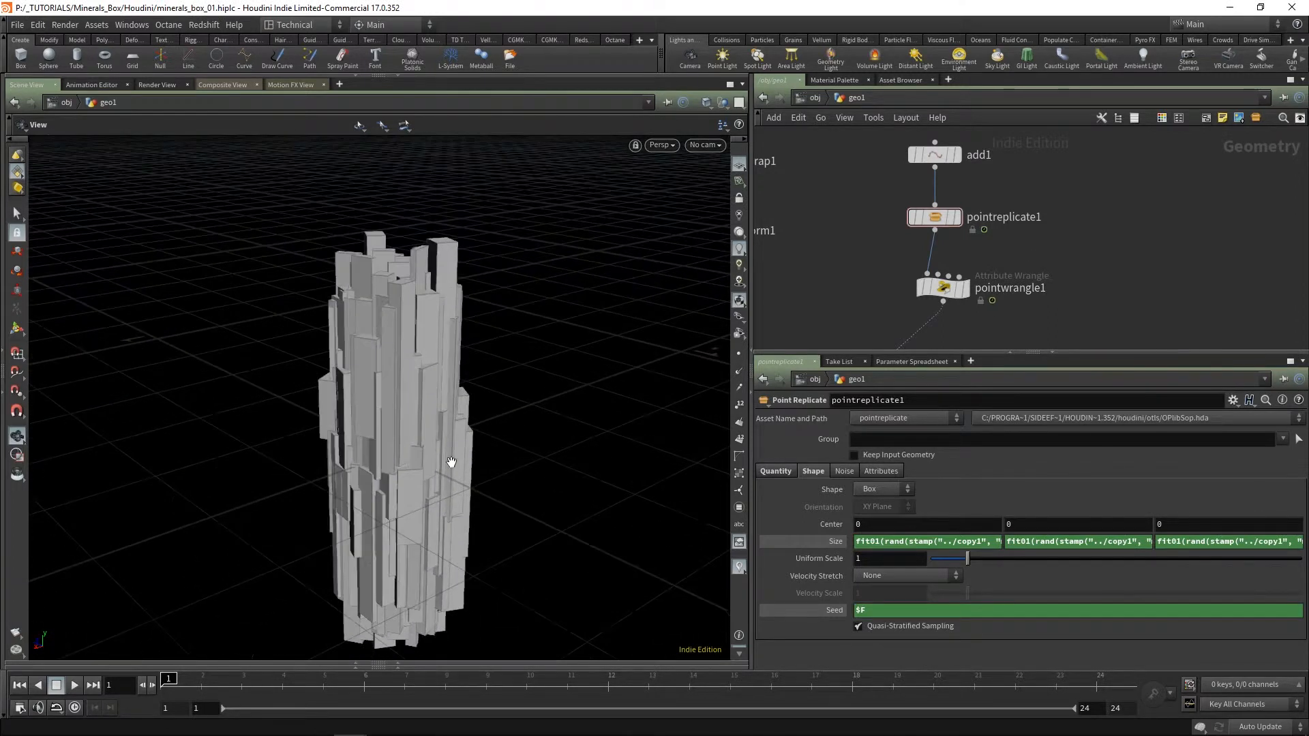
Step: Scrub to frames 2 and 4 and back to frame 1 to compare the mineral variations
drag(171, 679, 201, 679)
drag(402, 409, 322, 480)
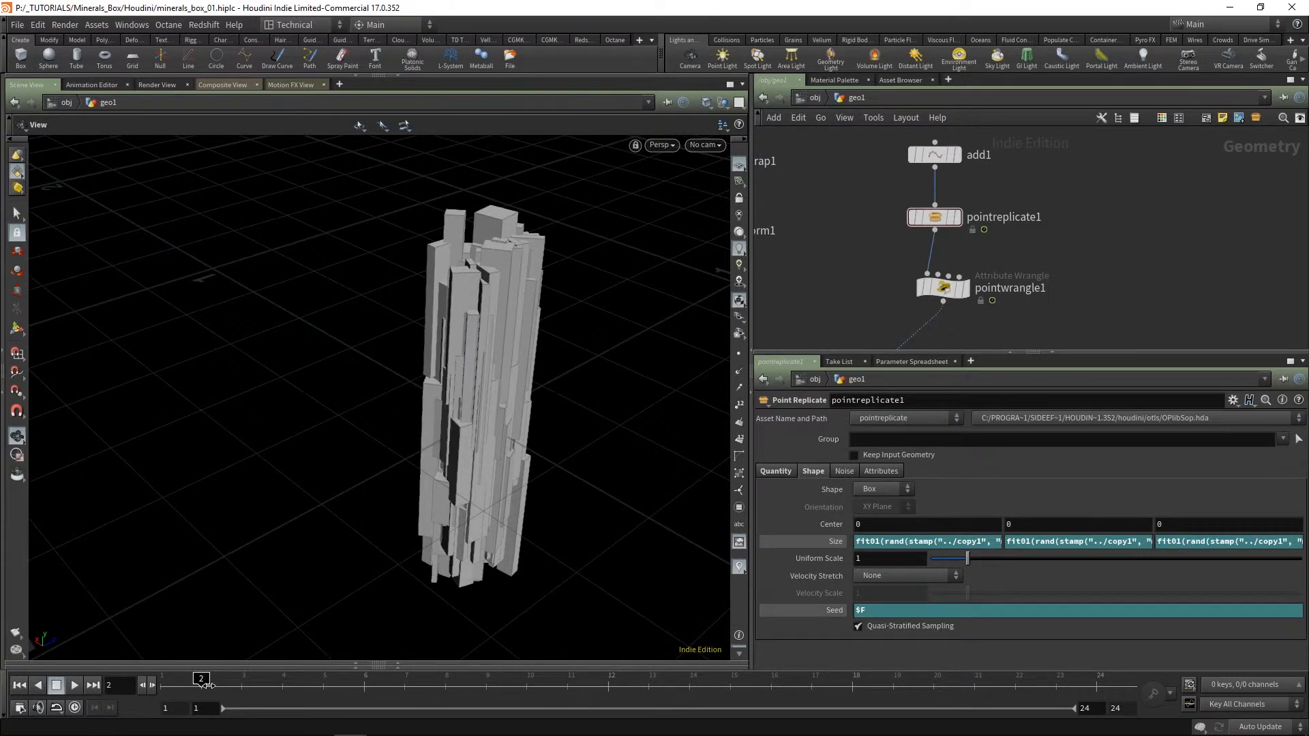
drag(208, 684, 282, 682)
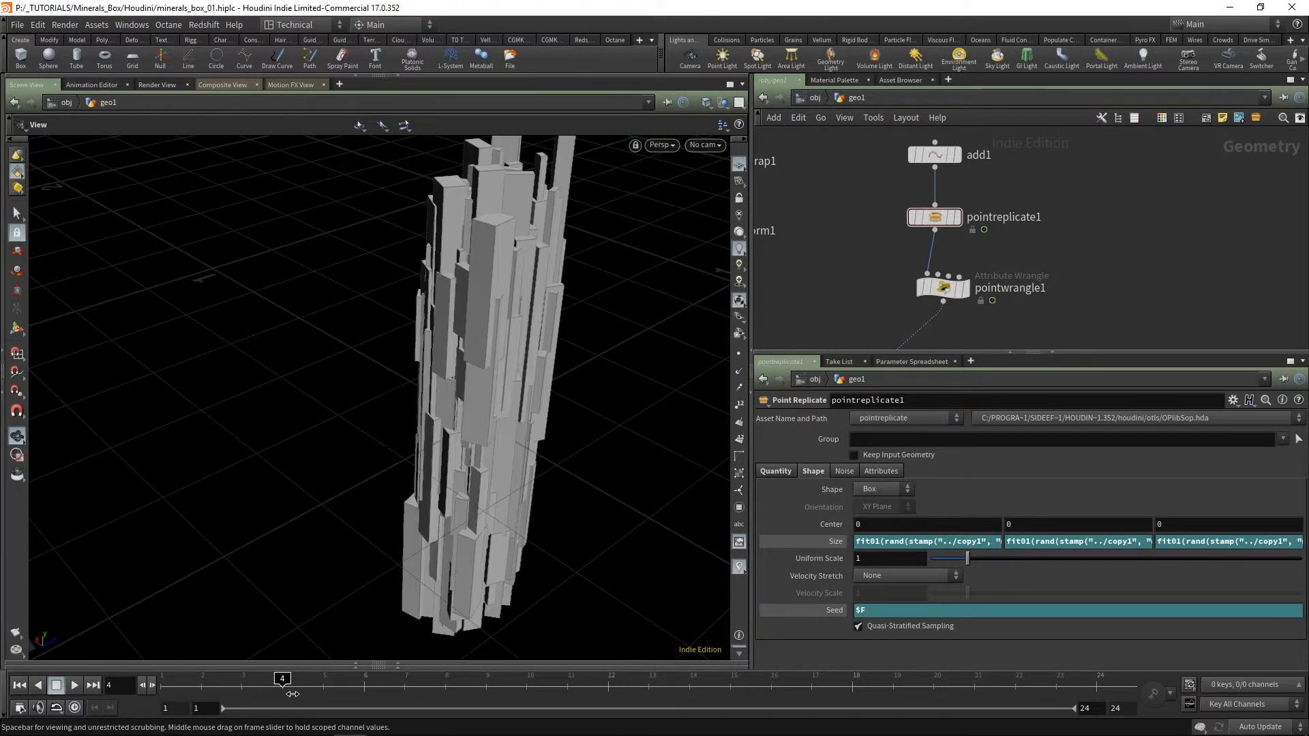
mouse_move(362, 423)
mouse_down()
mouse_move(396, 508)
mouse_move(523, 488)
mouse_move(477, 485)
mouse_move(446, 430)
mouse_move(394, 447)
mouse_move(409, 555)
mouse_move(655, 492)
mouse_up()
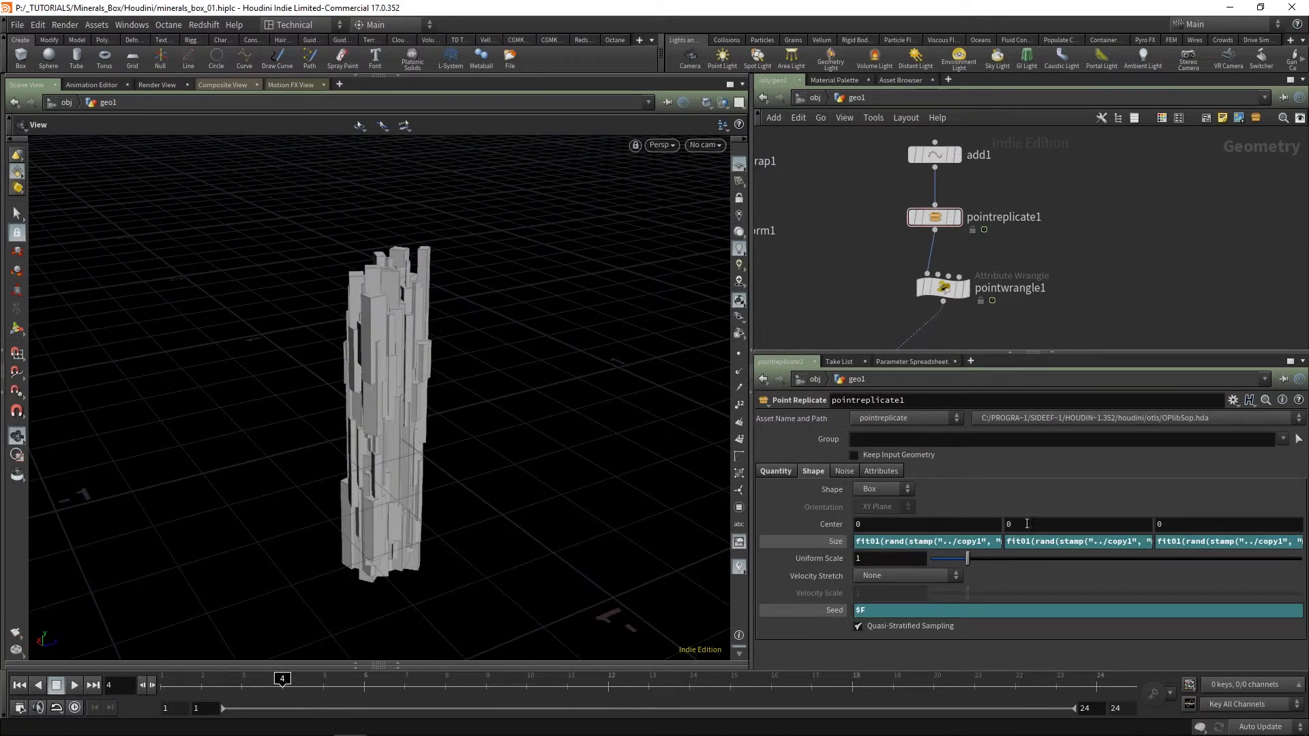
drag(282, 679, 169, 679)
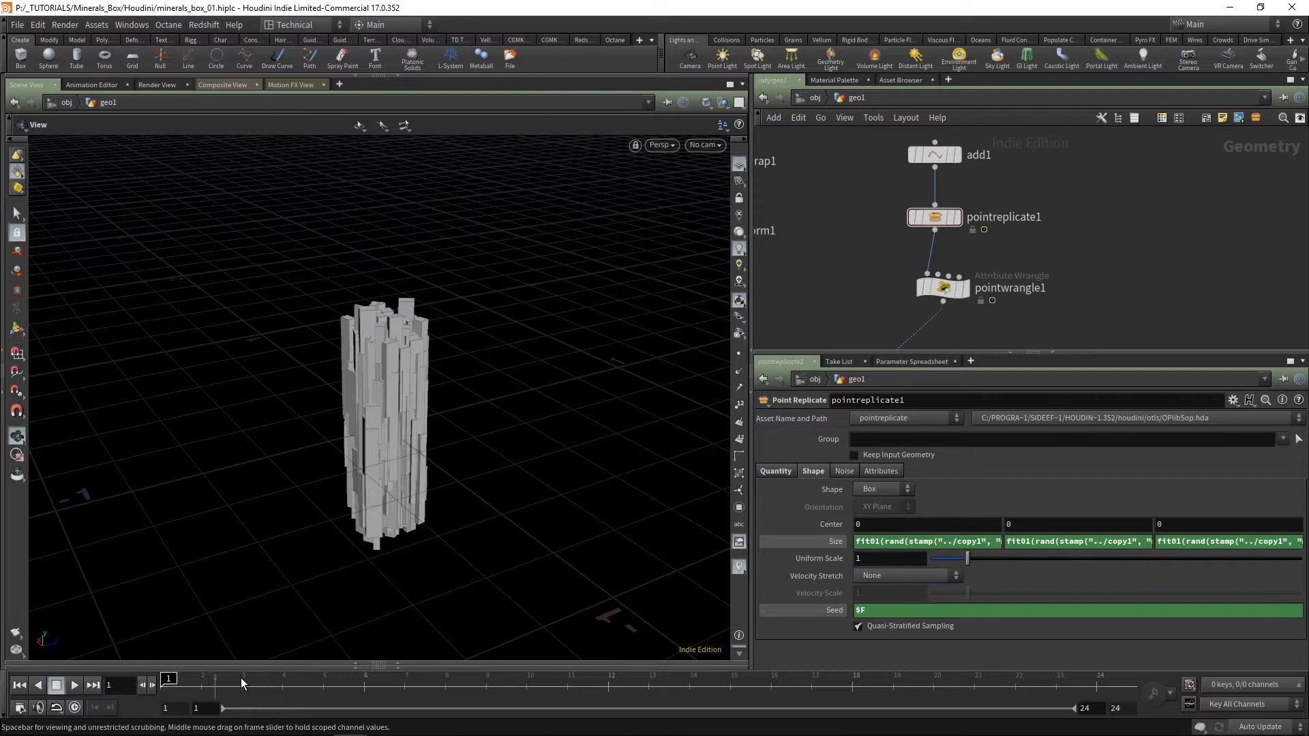
Step: Review the Point Replicate X size expression and the my_id code in the point wrangle
click(903, 543)
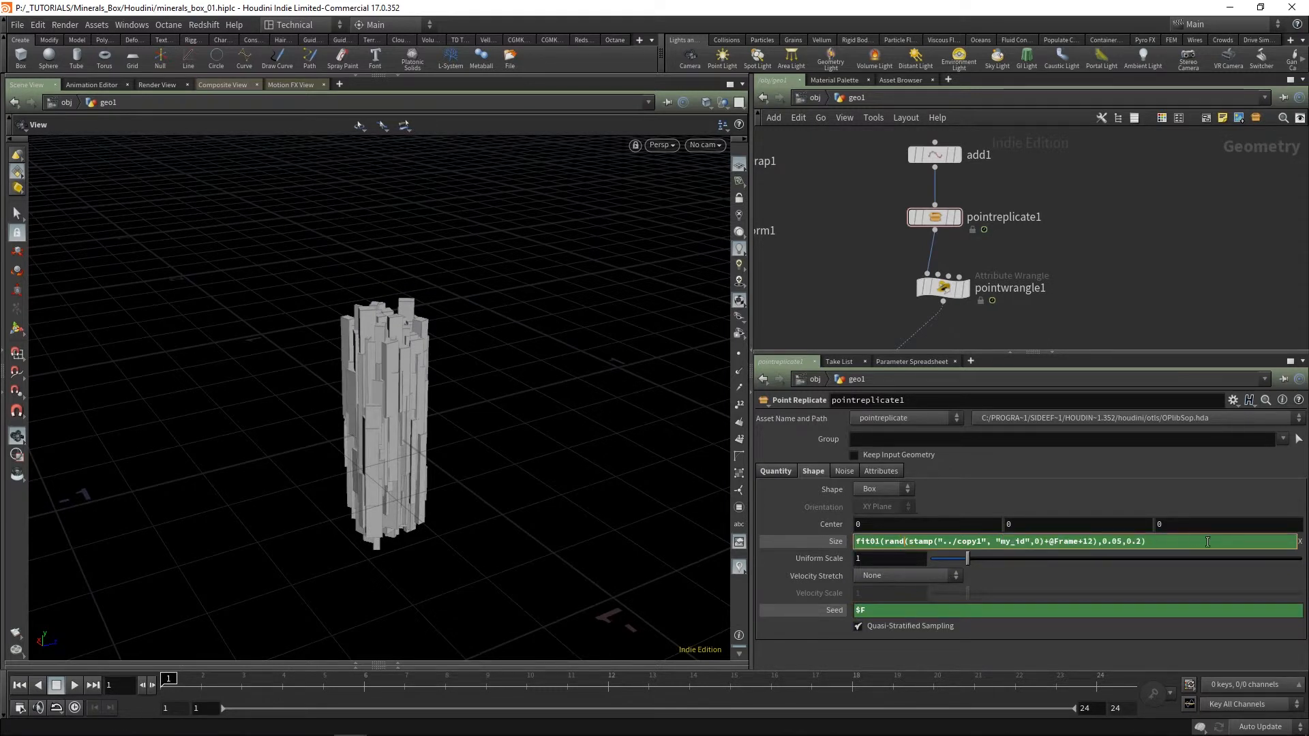
drag(1207, 541, 835, 547)
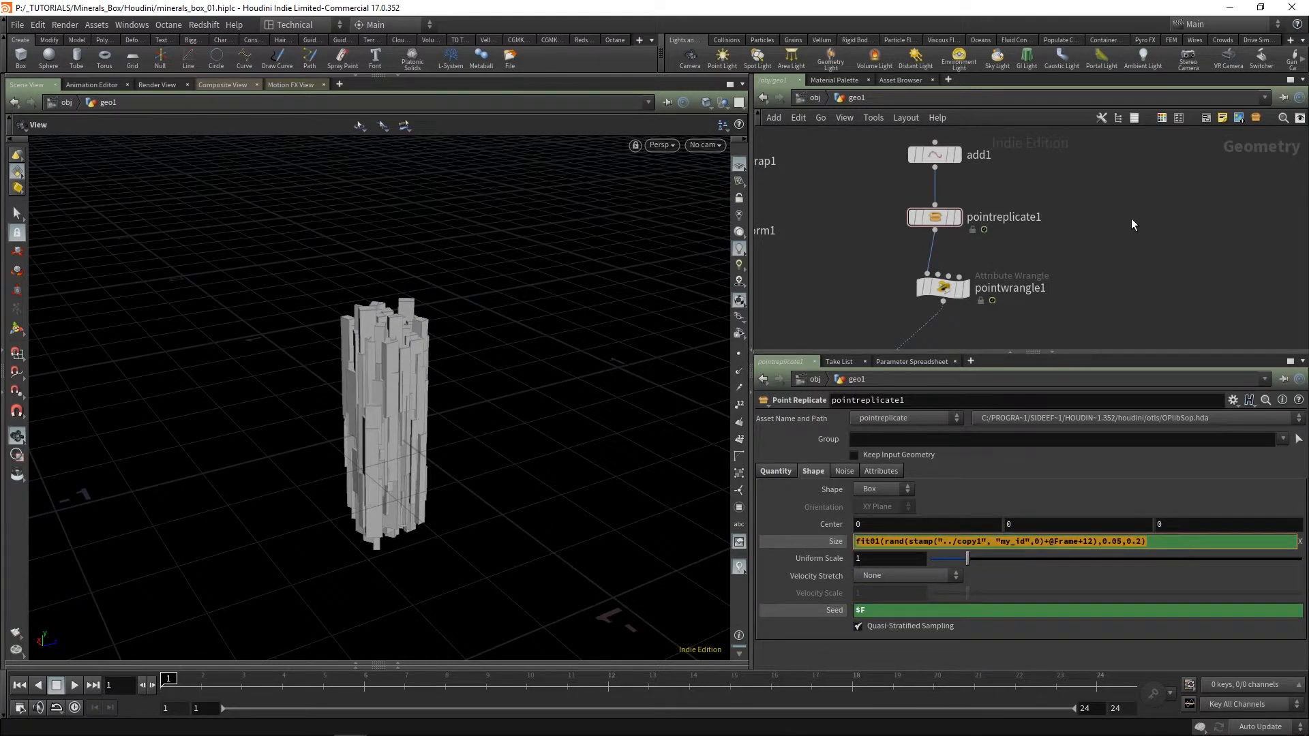
click(943, 287)
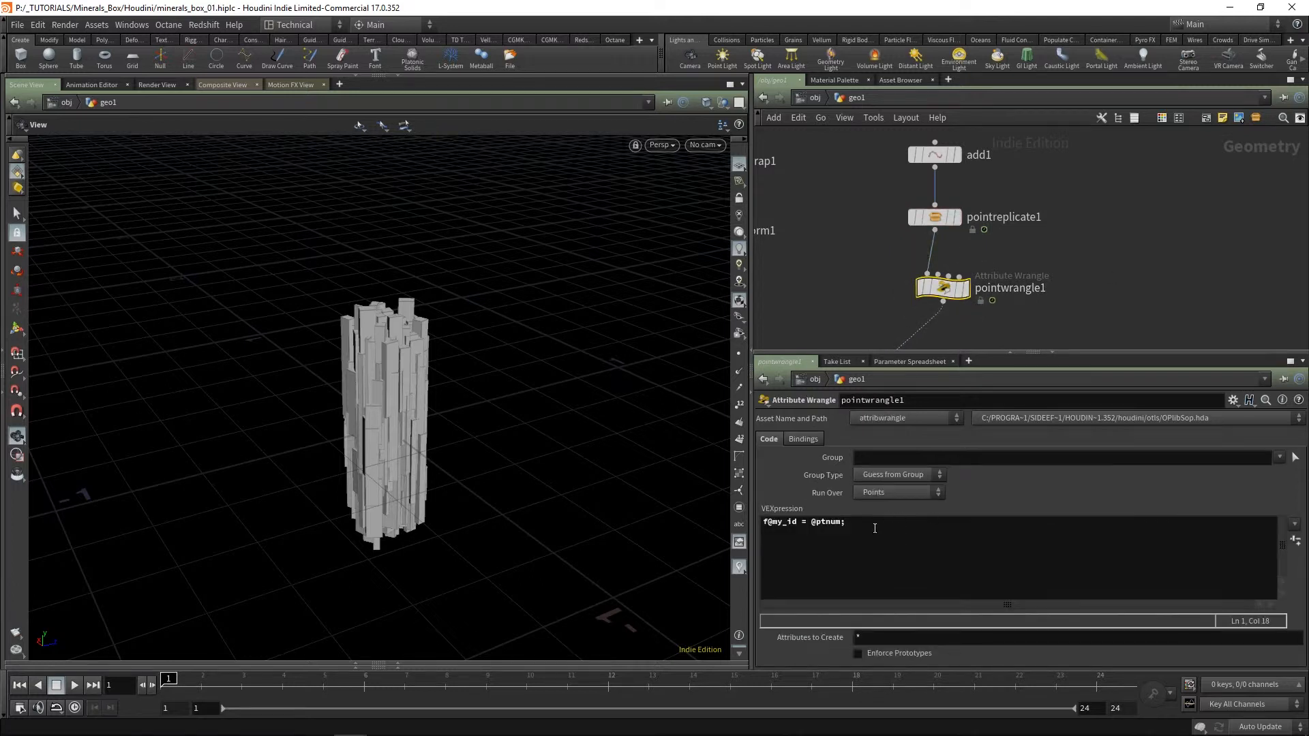
drag(874, 528, 757, 526)
scroll(1132, 266, down, 3)
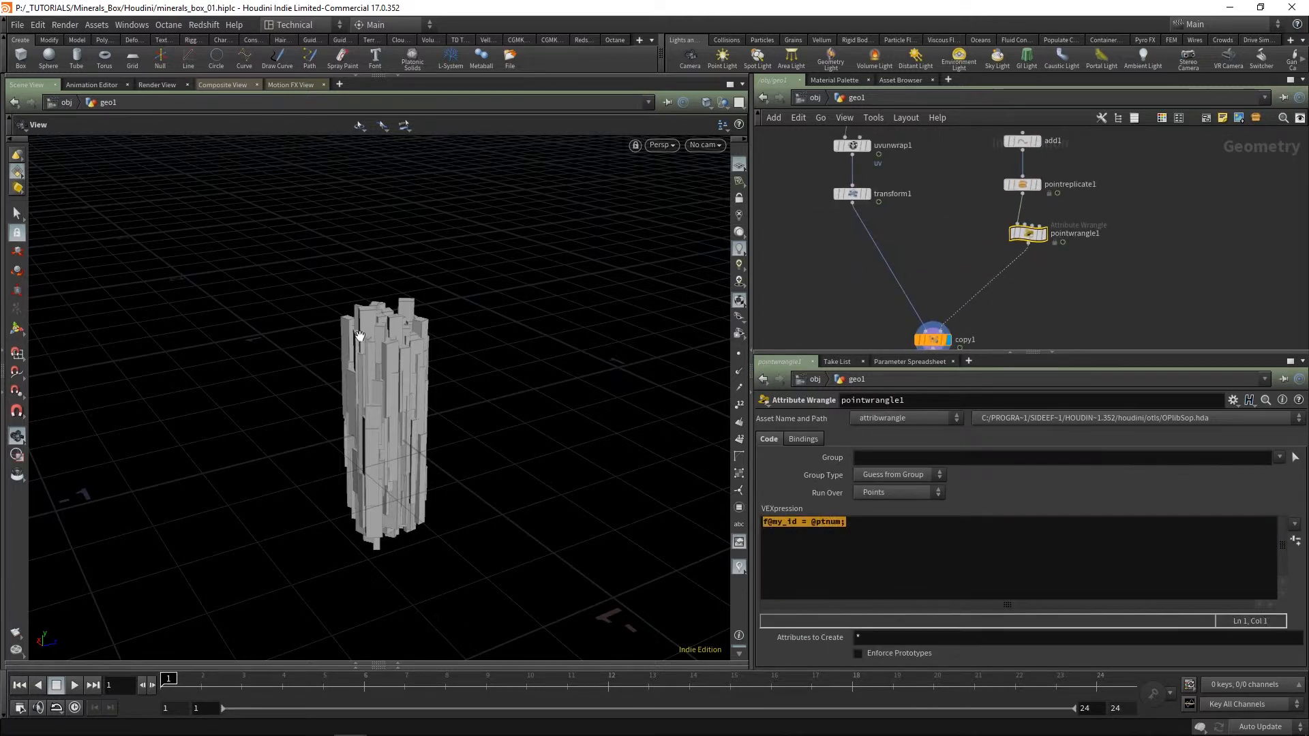
Step: Examine the mineral column from the side and from above, looking at its overlapping boxes and their tops
drag(359, 336, 397, 455)
right_drag(397, 456, 439, 318)
drag(438, 319, 448, 313)
right_drag(447, 313, 440, 431)
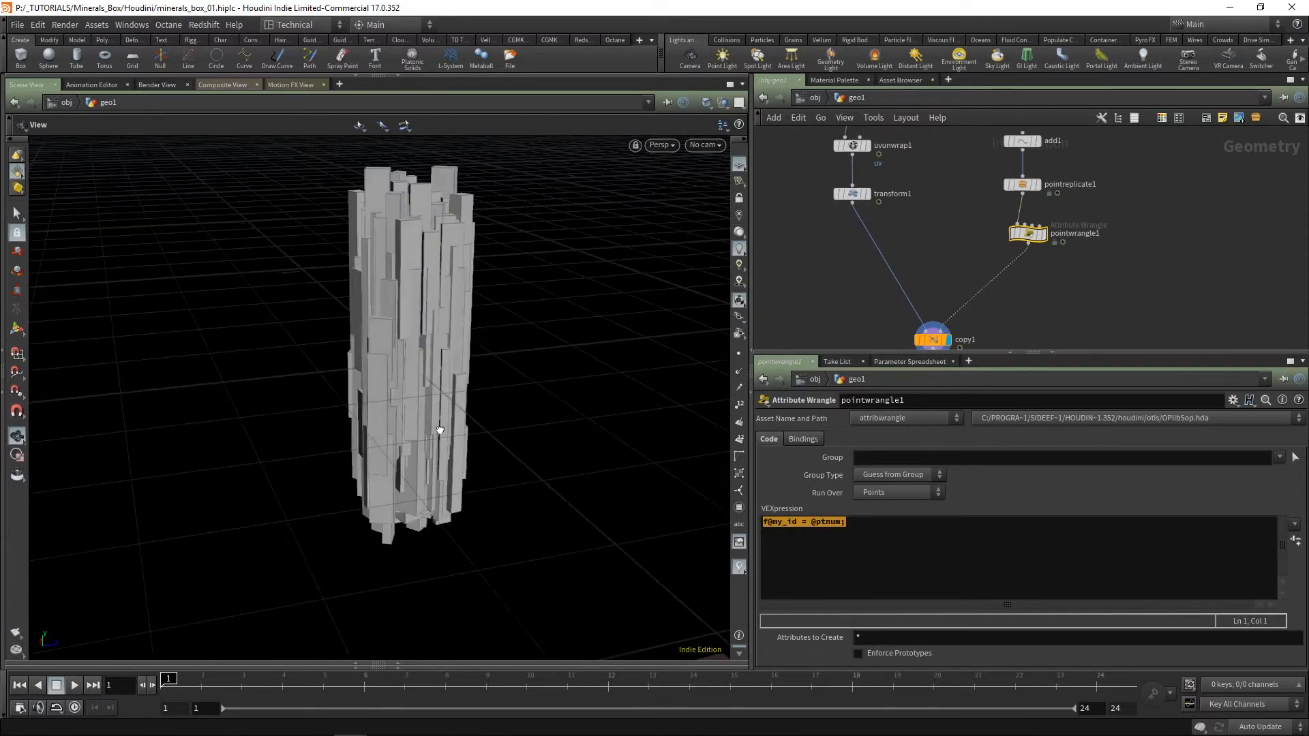
drag(439, 430, 467, 421)
mouse_move(172, 680)
mouse_down()
mouse_move(202, 680)
mouse_move(171, 681)
mouse_up()
drag(404, 409, 429, 488)
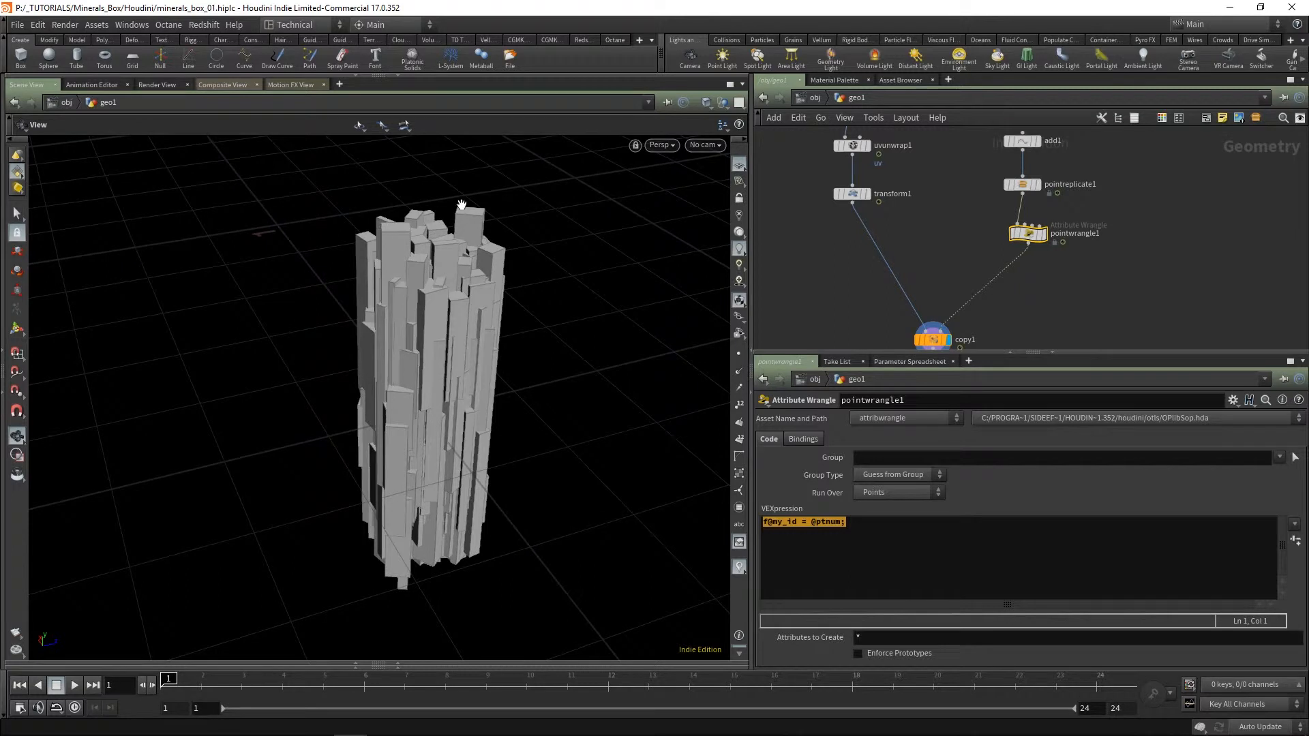
drag(461, 204, 543, 280)
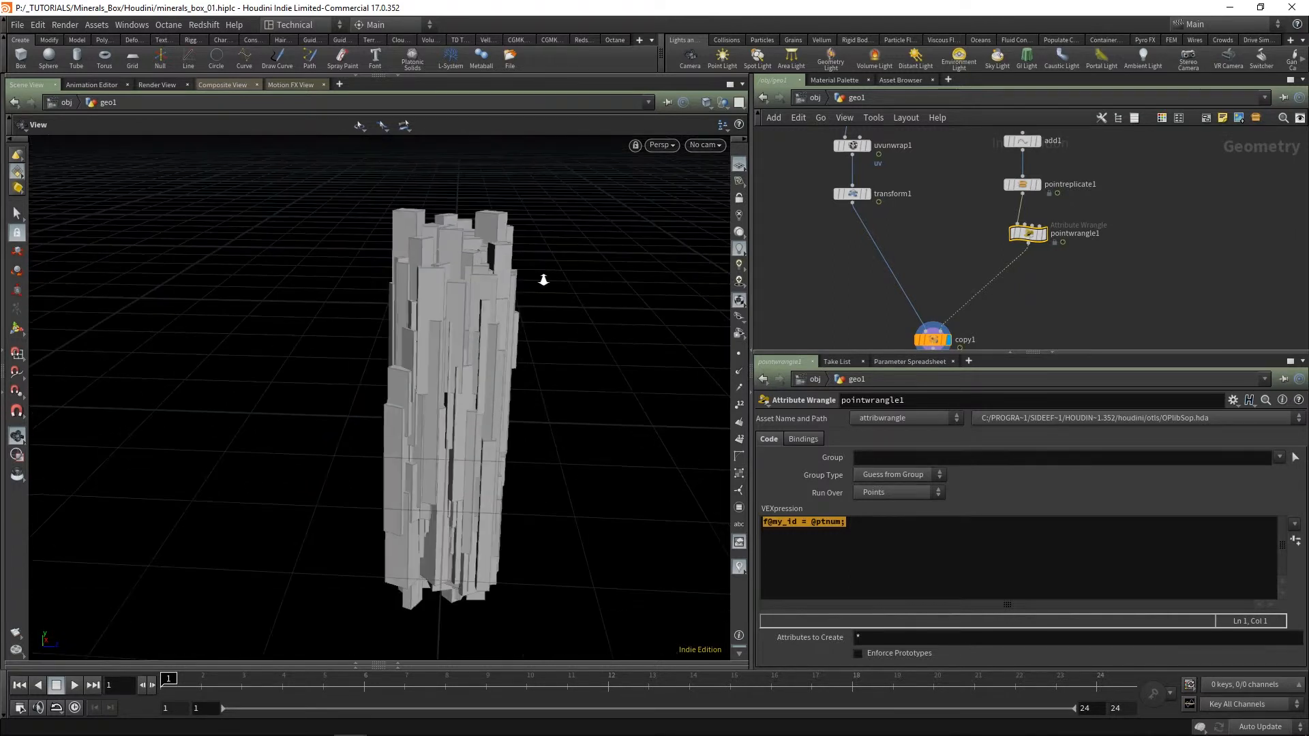
right_drag(543, 280, 554, 295)
drag(555, 295, 426, 486)
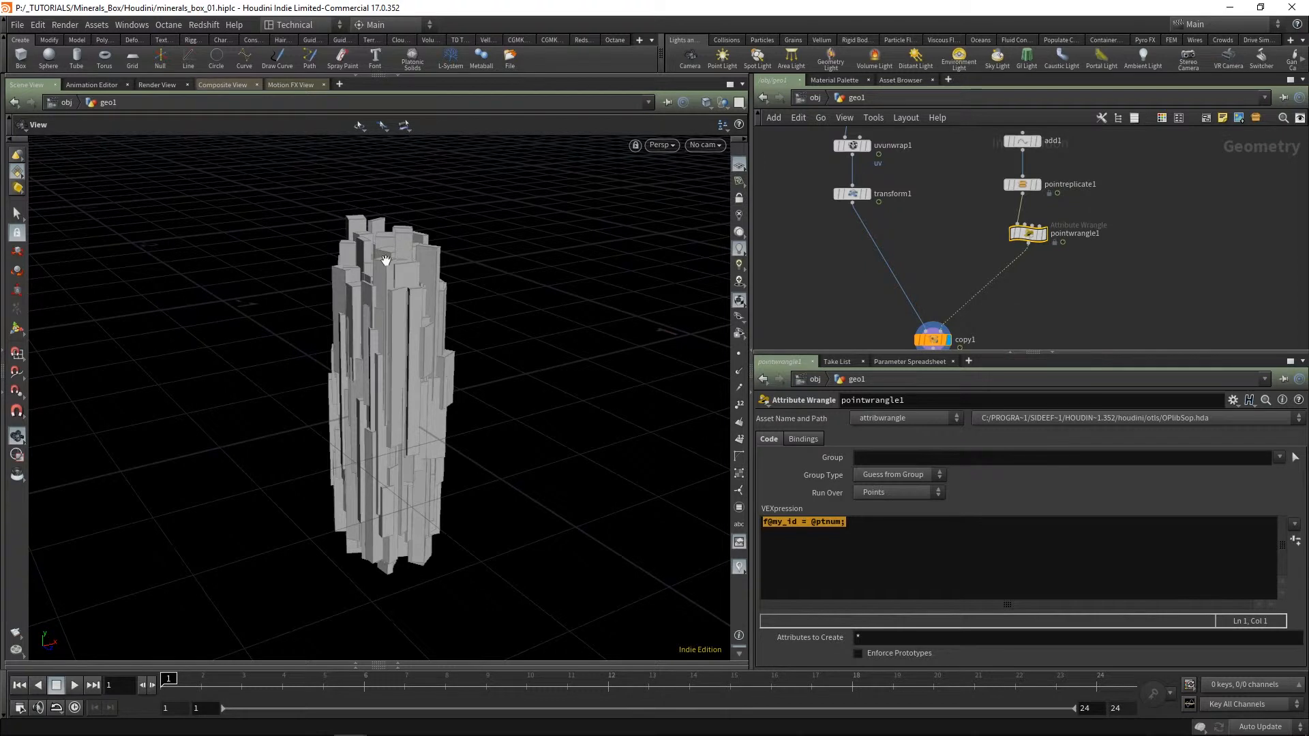
middle_drag(1082, 285, 984, 167)
scroll(1000, 266, down, 3)
middle_drag(999, 317, 976, 272)
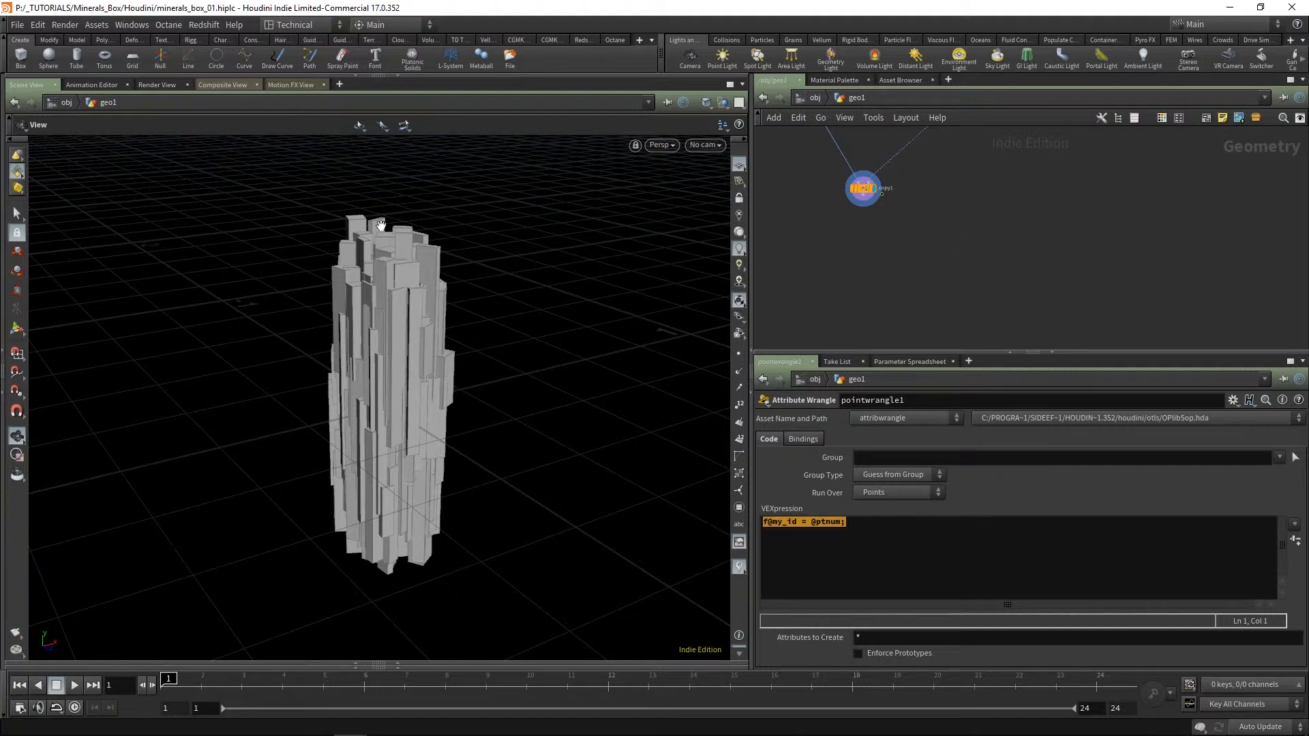
drag(388, 224, 450, 307)
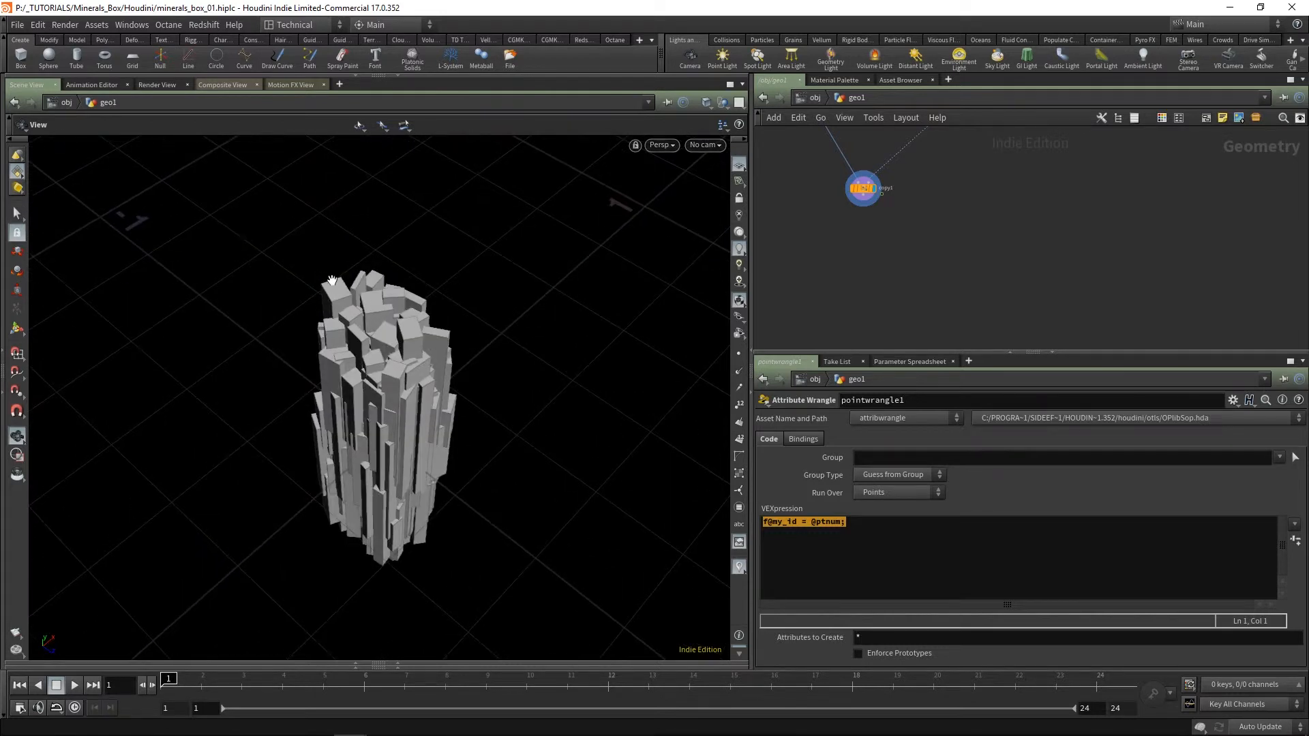
drag(332, 280, 374, 247)
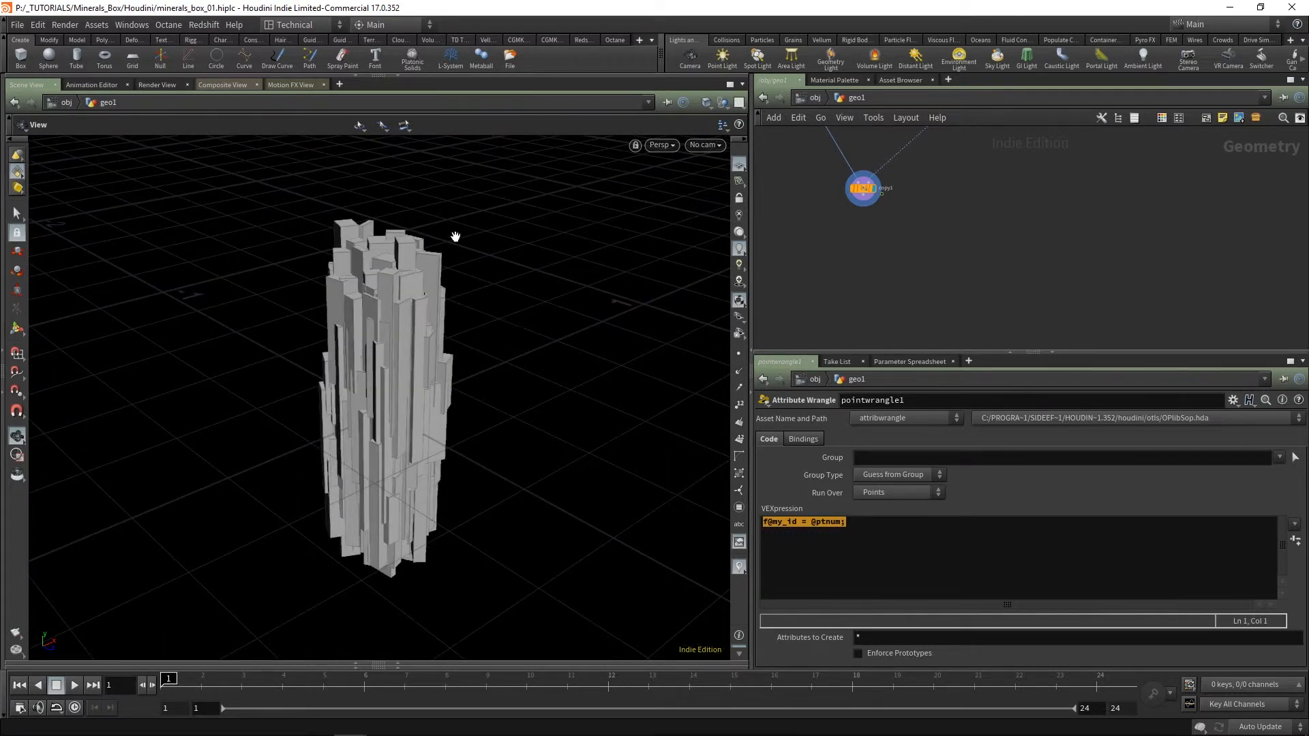
drag(315, 211, 507, 409)
drag(388, 534, 334, 231)
drag(446, 287, 294, 231)
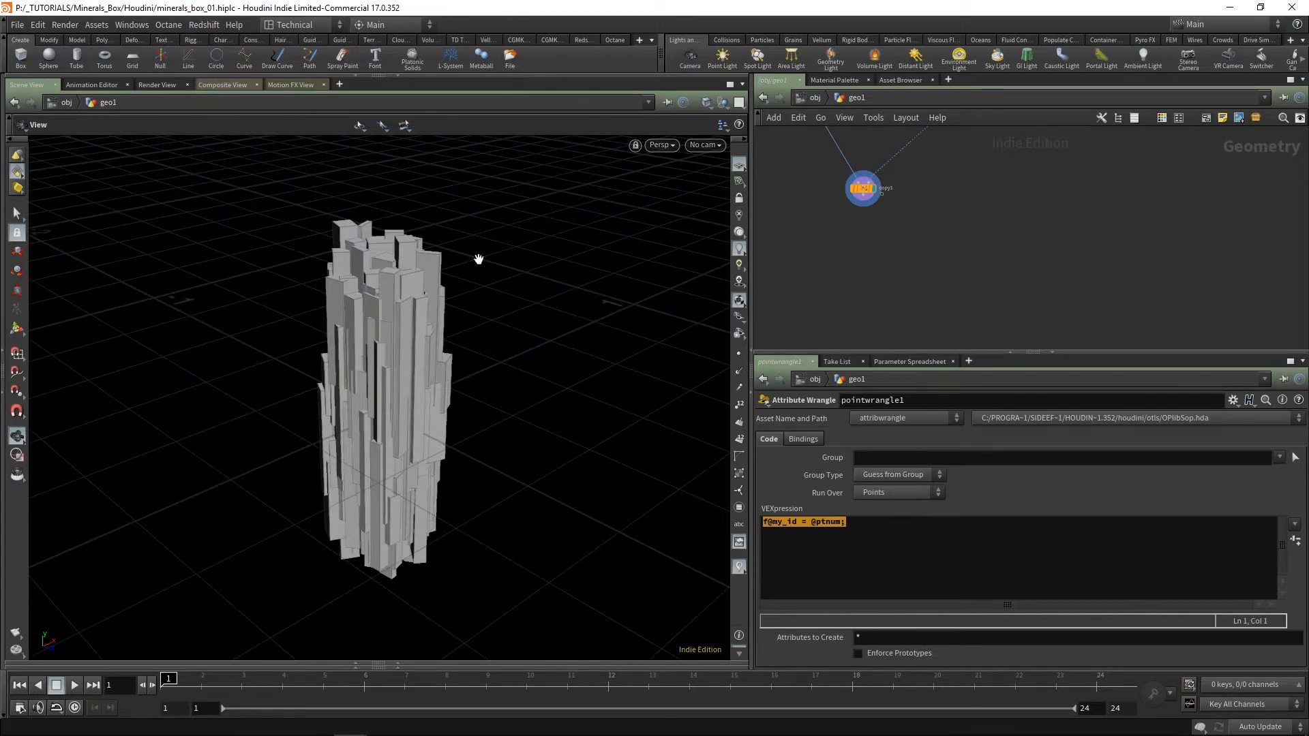
Step: Add a For-Each Connected Piece block below copy1 and connect copy1 to its connectivity node
key(Tab)
text(for)
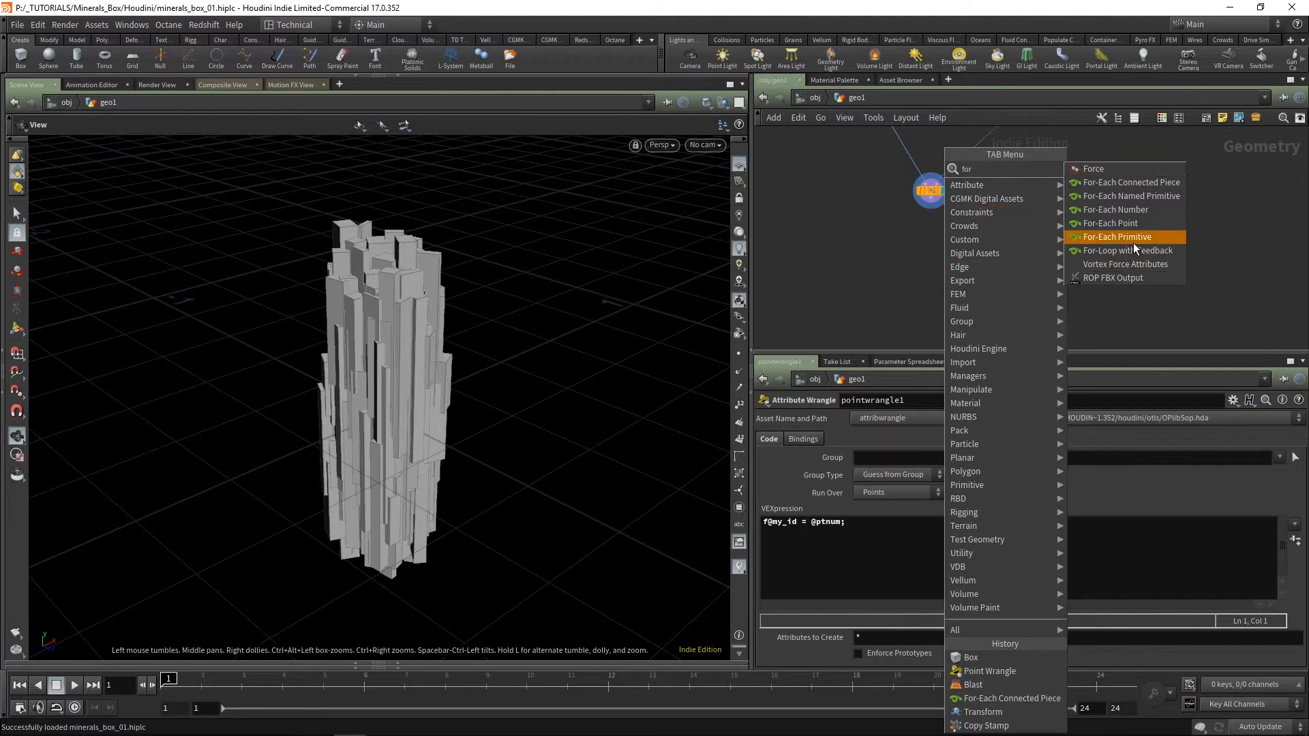
click(1156, 182)
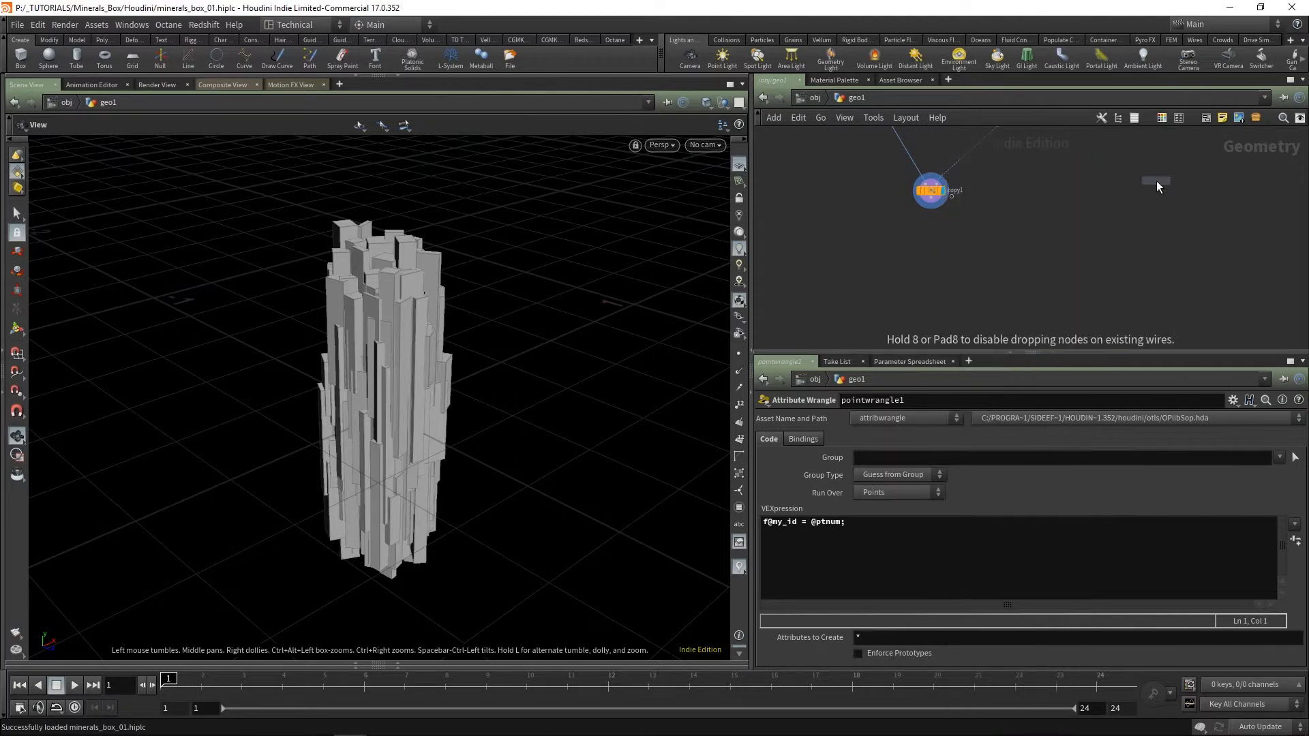
click(942, 261)
drag(918, 172, 926, 206)
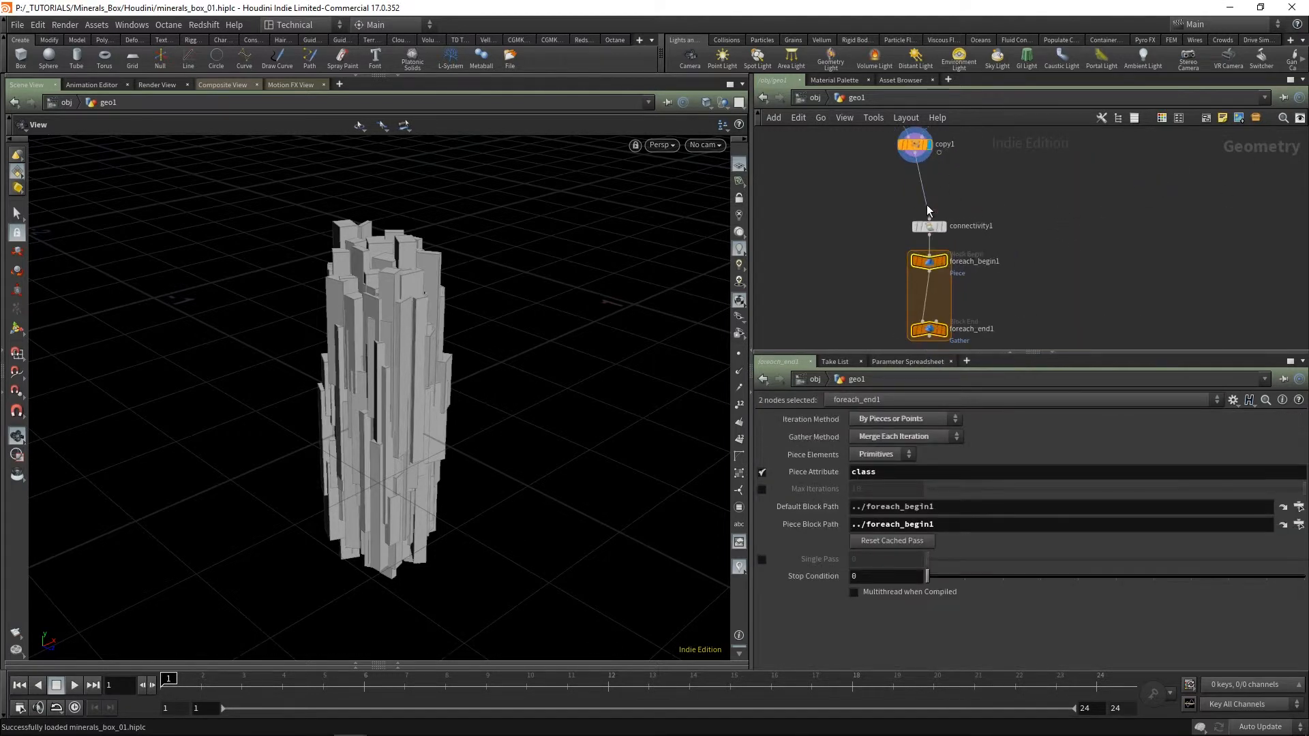
Step: Arrange the connectivity and loop nodes below copy1 and move foreach_end1 further down to make room inside the loop
middle_drag(960, 291, 911, 212)
mouse_move(881, 250)
mouse_down()
mouse_move(872, 293)
mouse_move(882, 257)
mouse_up()
scroll(972, 239, down, 3)
drag(972, 163, 886, 256)
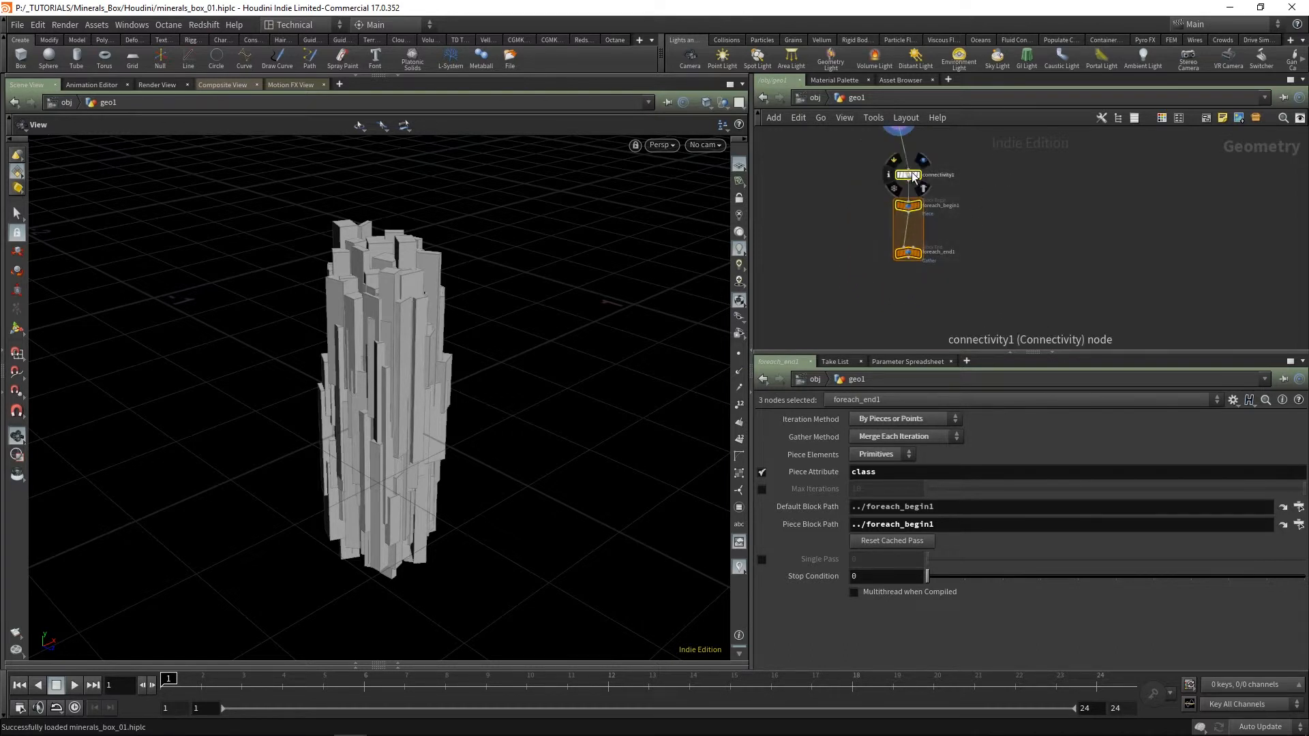
drag(909, 176, 900, 164)
middle_drag(1010, 238, 967, 215)
click(883, 235)
drag(856, 220, 856, 291)
middle_drag(956, 259, 936, 204)
drag(846, 230, 846, 261)
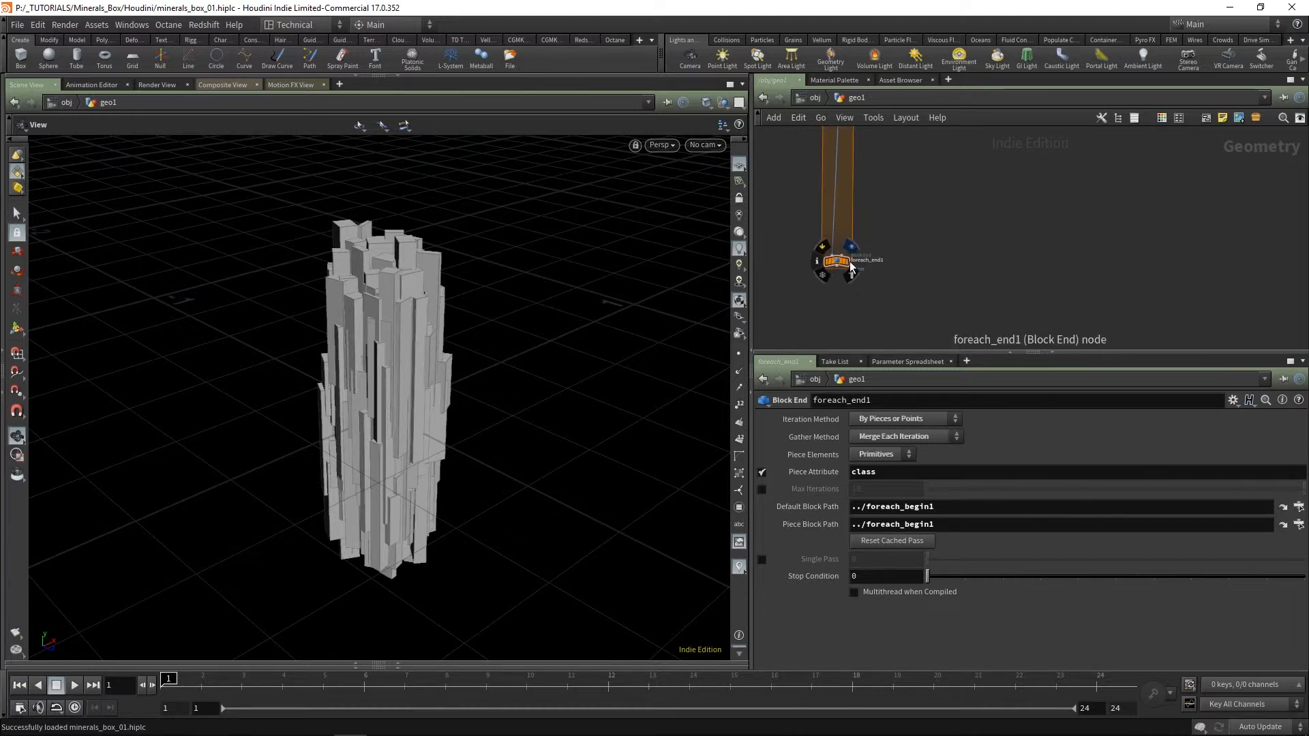
Step: Display the foreach_end1 node's output and enable its Single Pass option
click(848, 262)
click(762, 560)
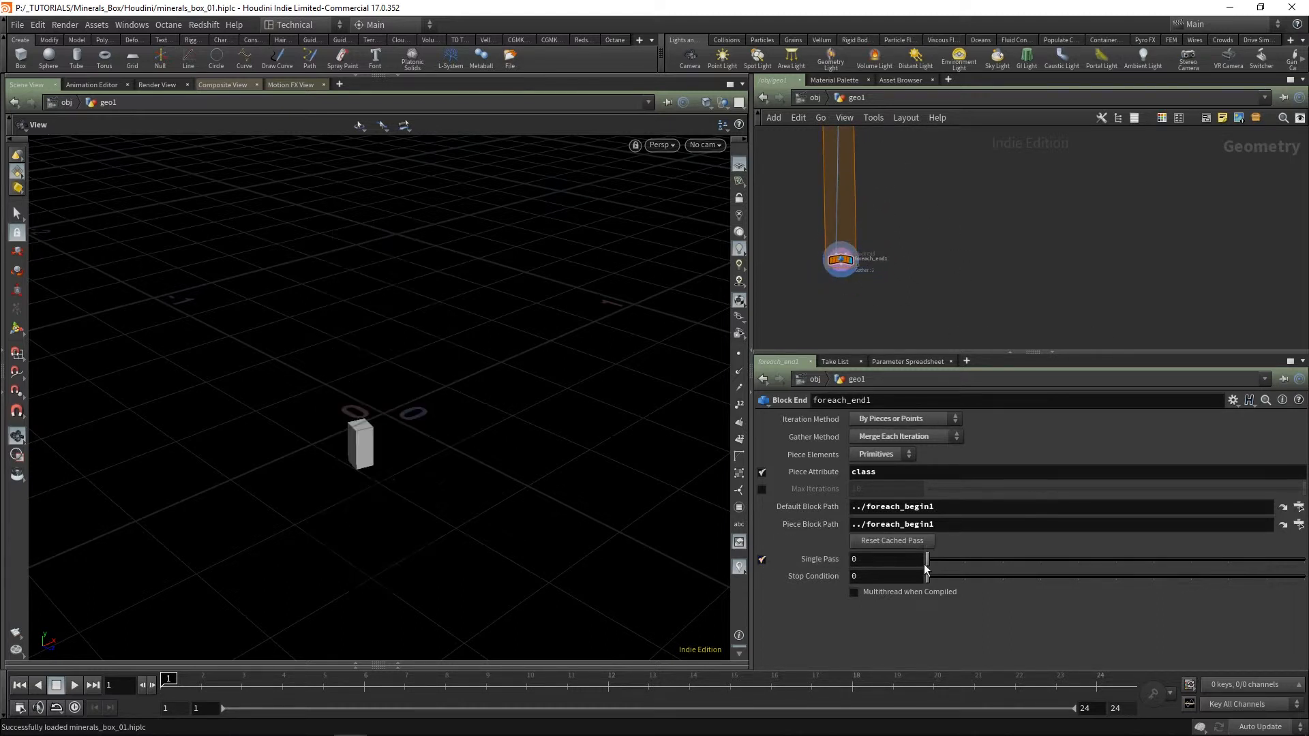
Step: Set the loop's single pass to 1 and insert a Blast node between foreach_begin1 and foreach_end1
drag(924, 561, 965, 564)
middle_drag(882, 225, 909, 237)
scroll(873, 283, up, 1)
key(Tab)
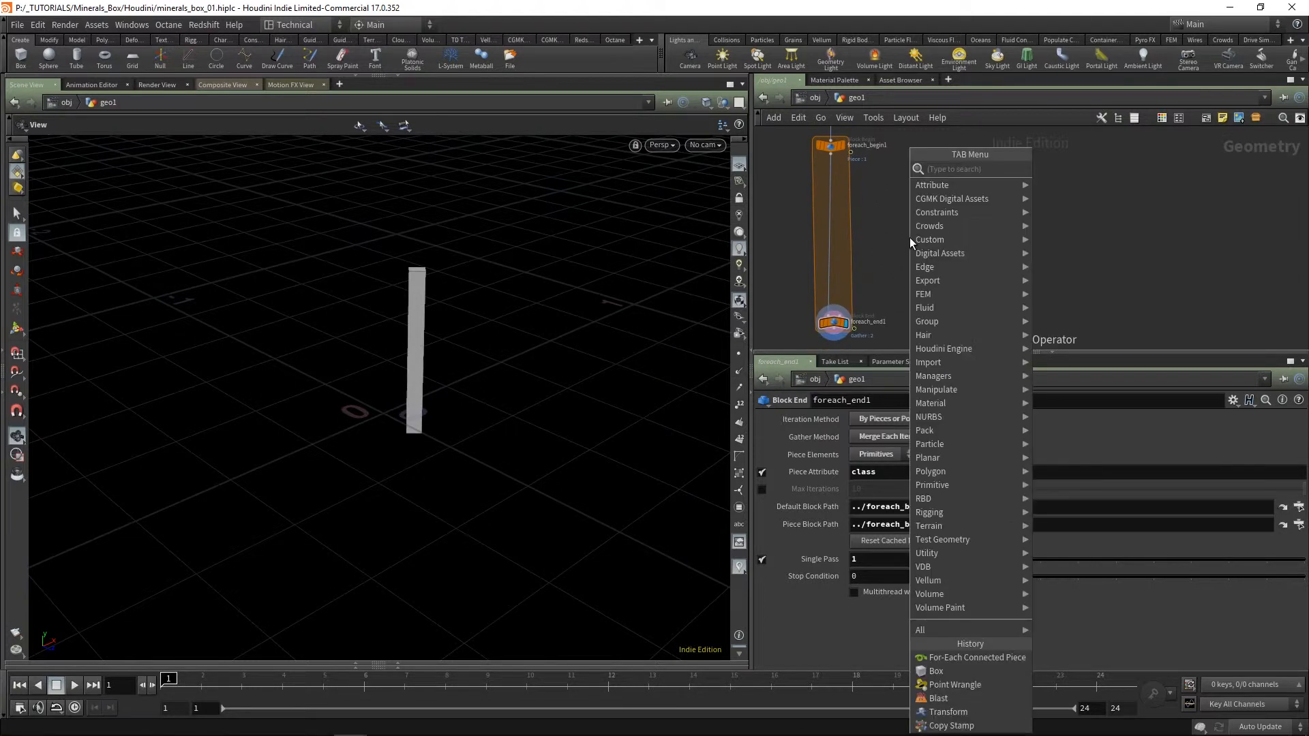
text(blas)
key(Return)
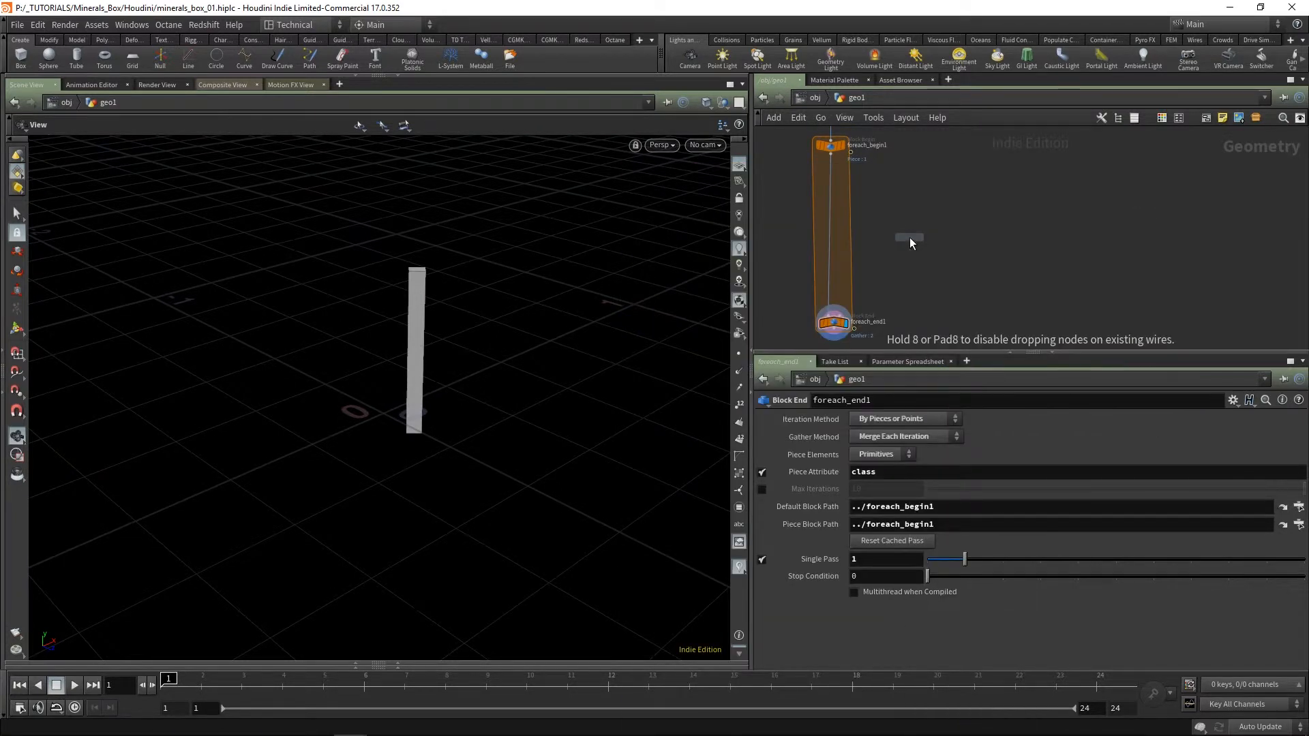
click(830, 185)
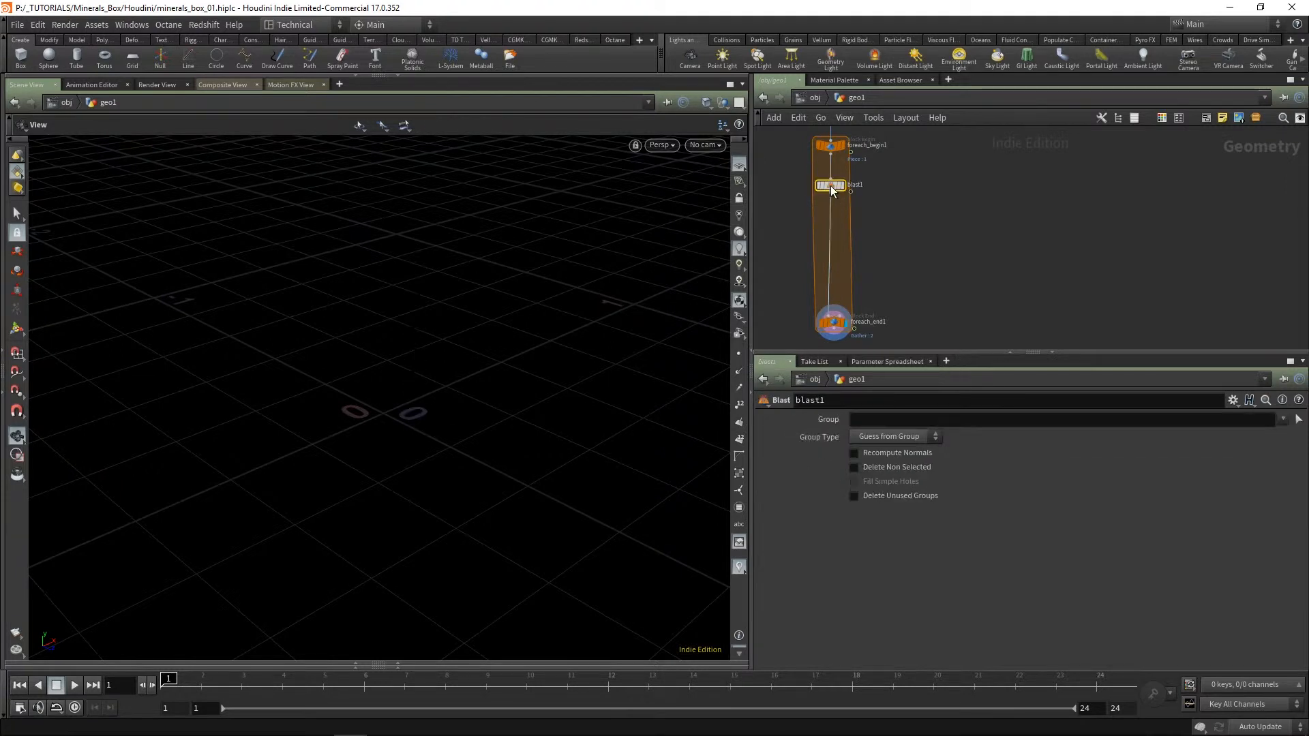
Step: Display the foreach_begin1 output with point numbers on and inspect the numbered corners of the box
click(837, 145)
click(740, 408)
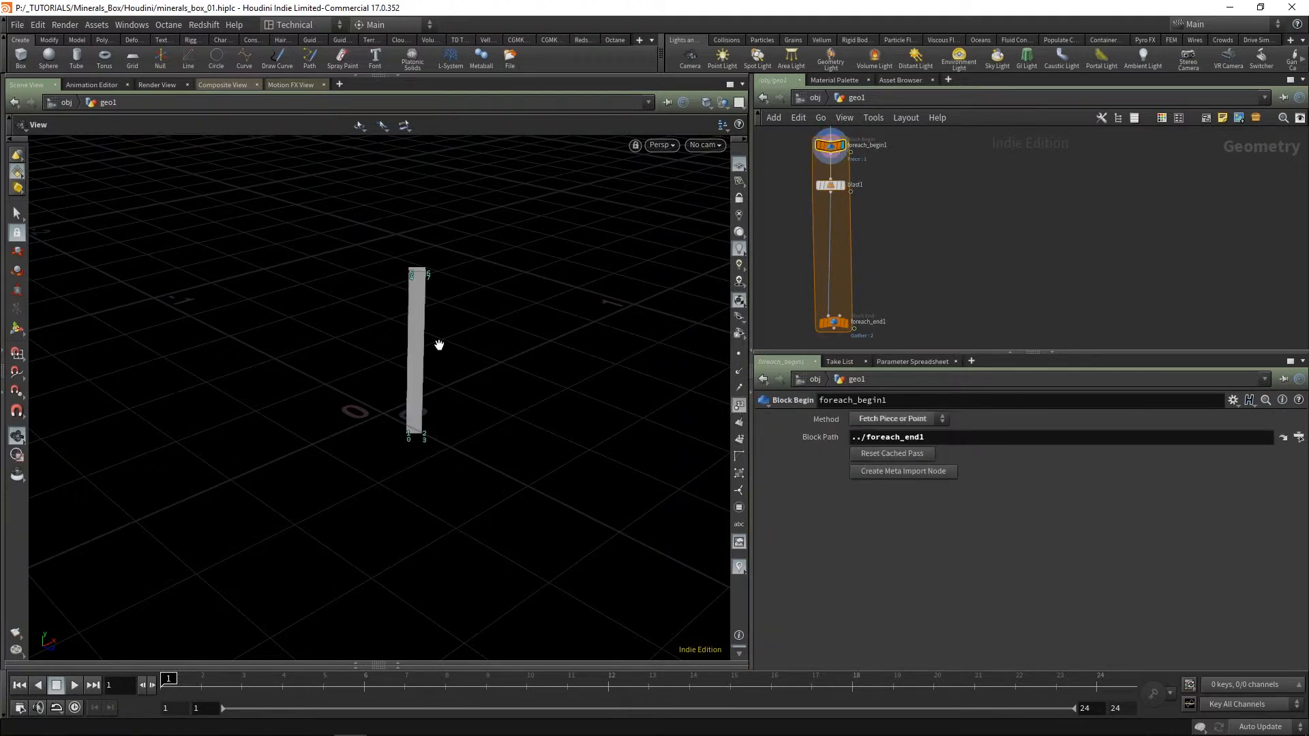
drag(438, 344, 432, 520)
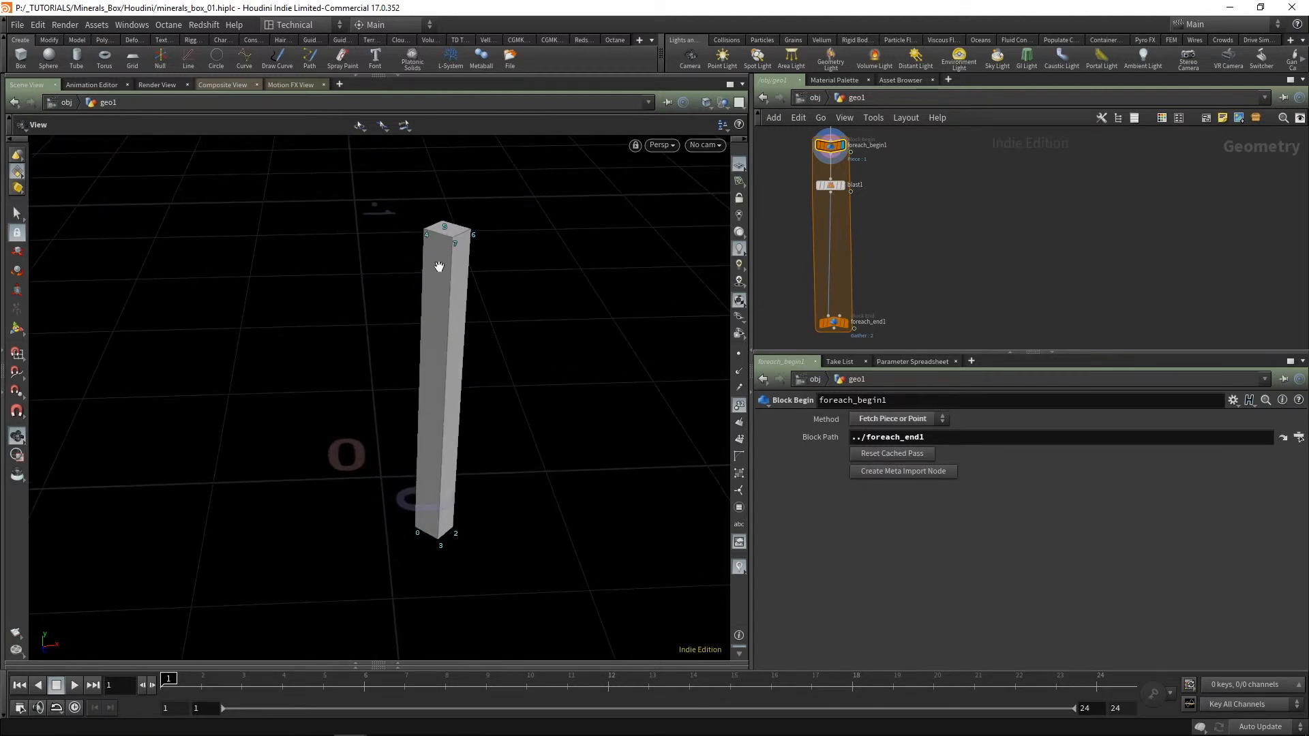
Step: Set blast1 to keep only points 0 and 4 using group type Points and Delete Non Selected, and display its output
click(832, 185)
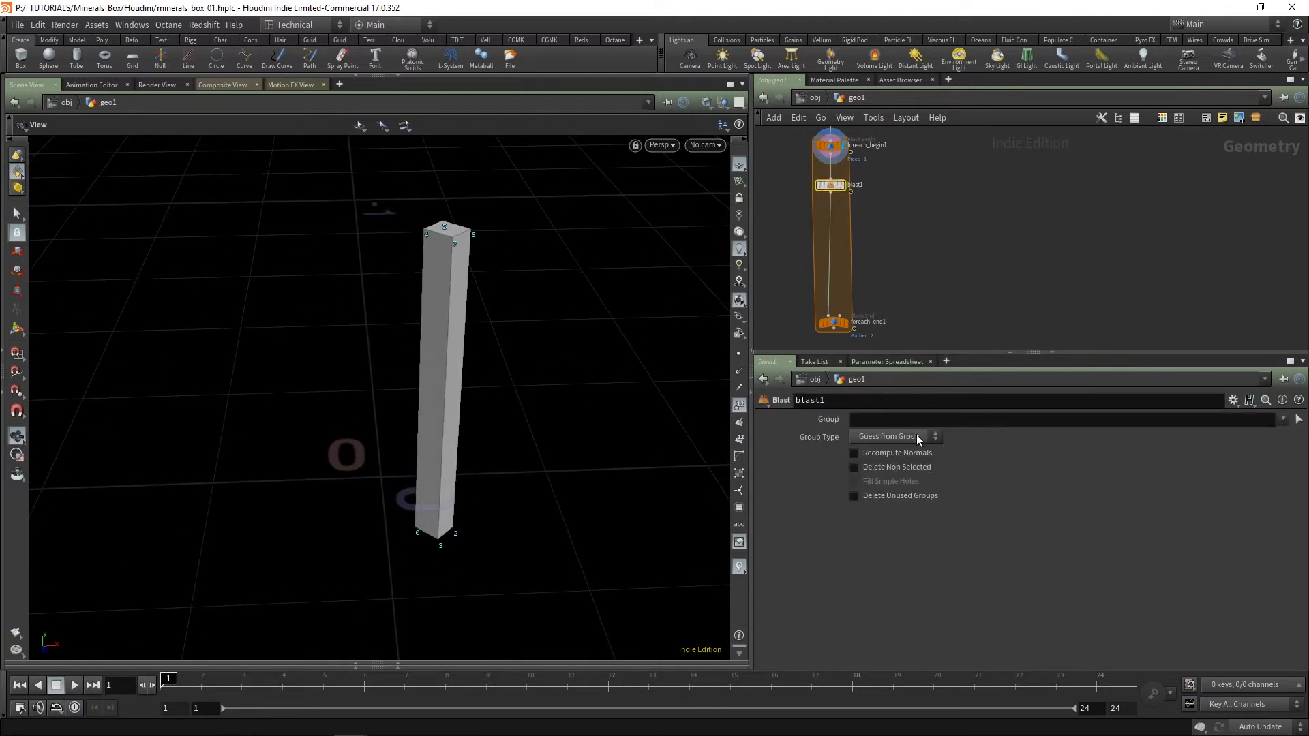
click(913, 420)
text(0)
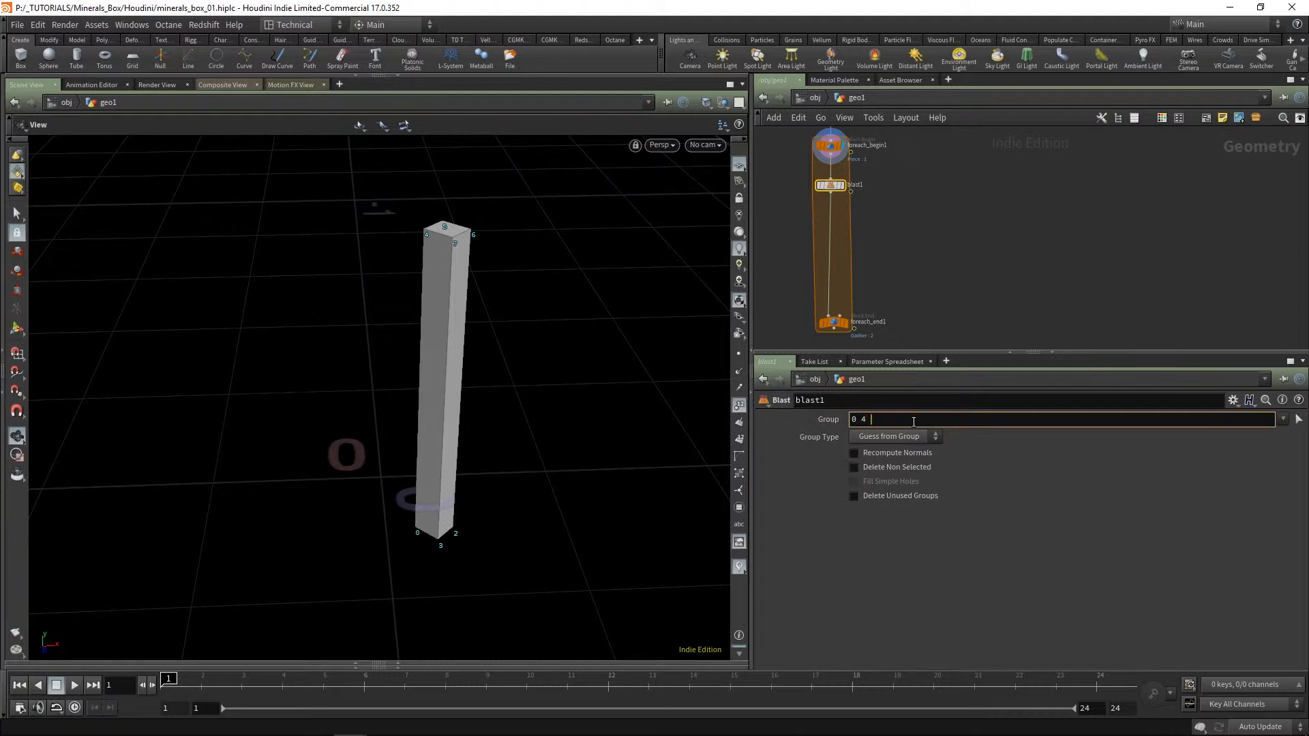
text( 4)
click(898, 436)
click(890, 480)
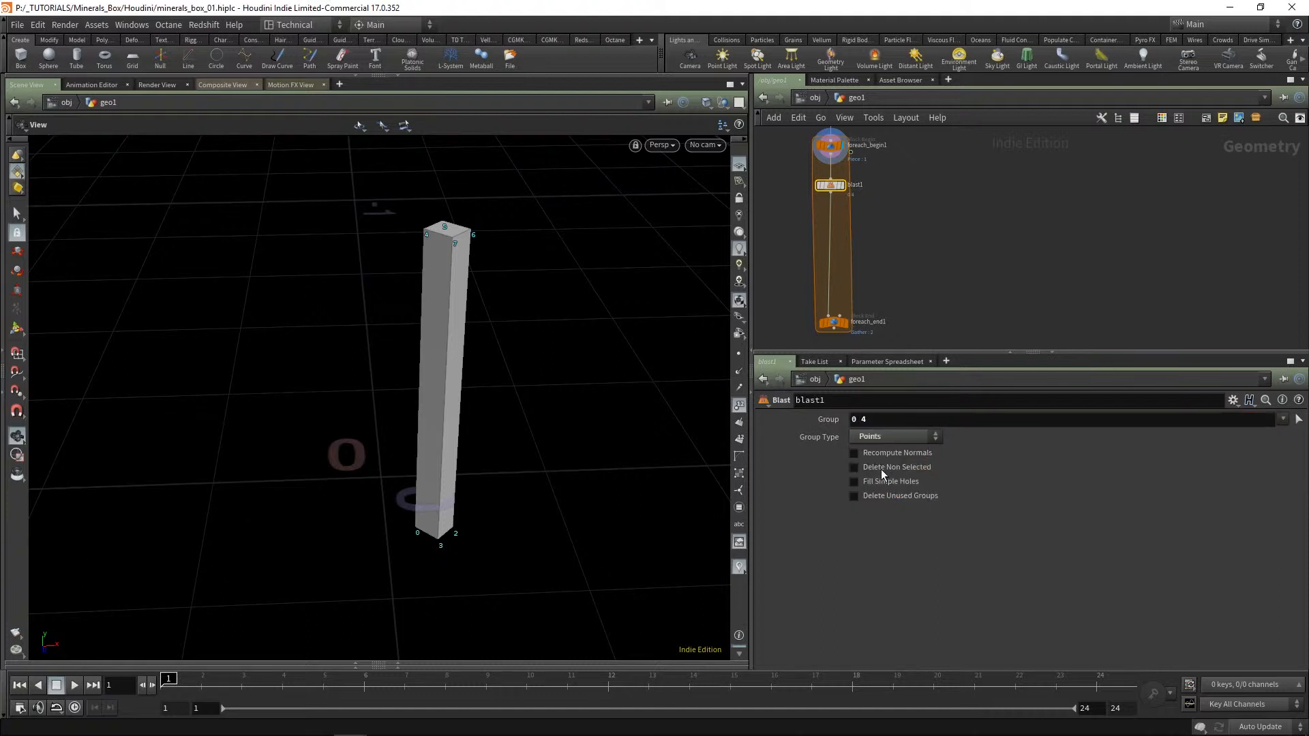
click(880, 469)
click(845, 186)
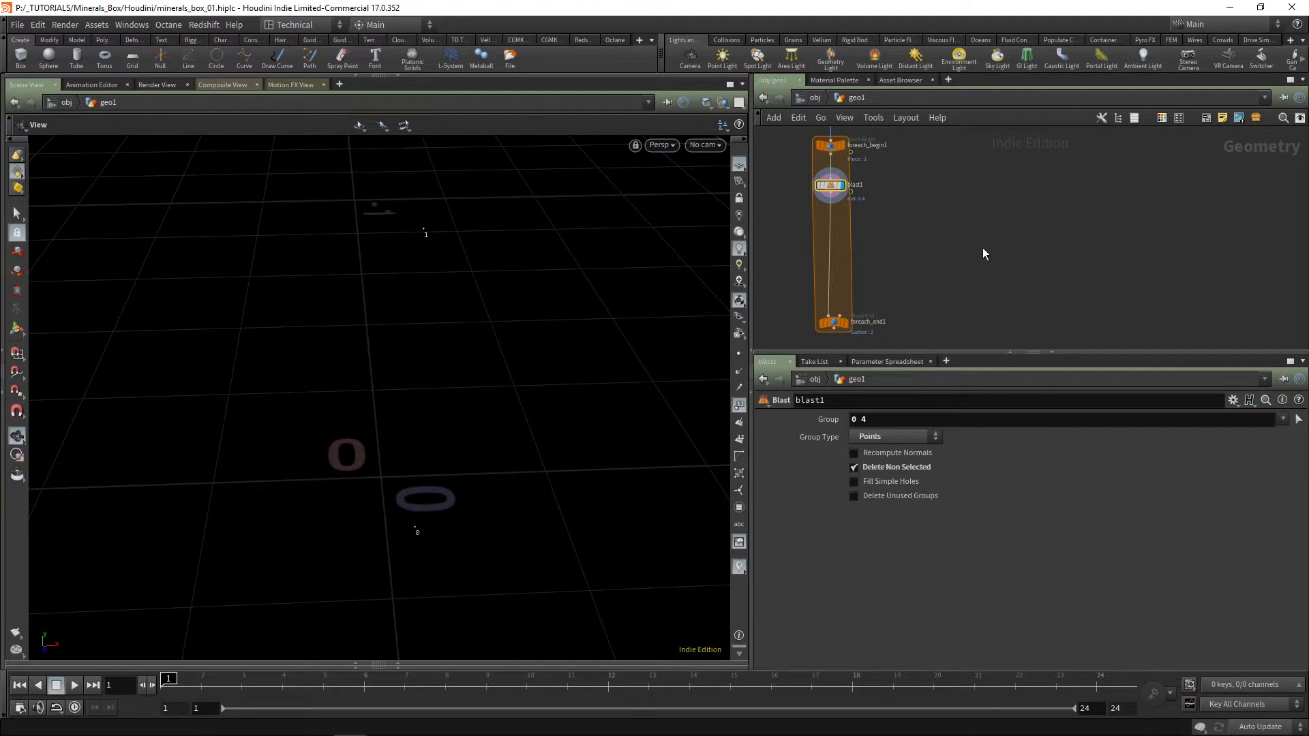
Step: Align foreach_end1 below blast1 and check the two points kept at the box's bottom and top
scroll(968, 215, down, 2)
scroll(830, 293, down, 2)
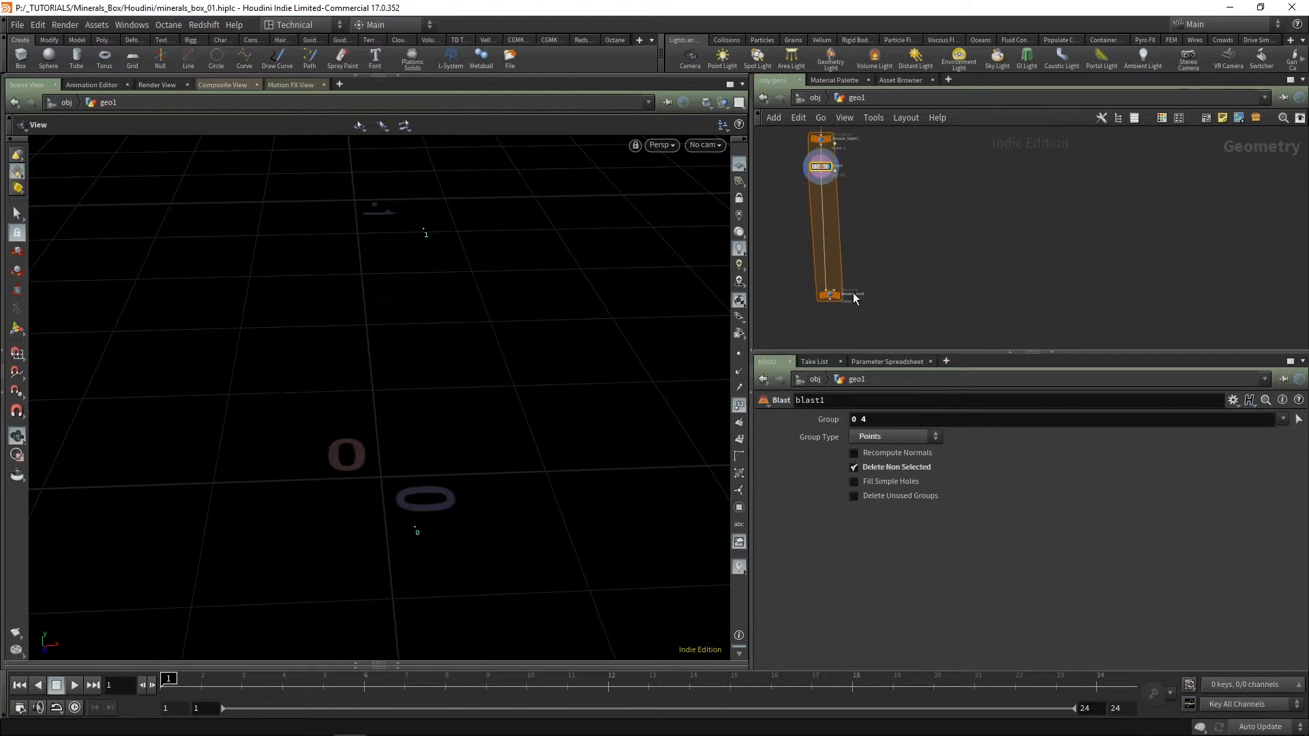
drag(853, 298, 831, 303)
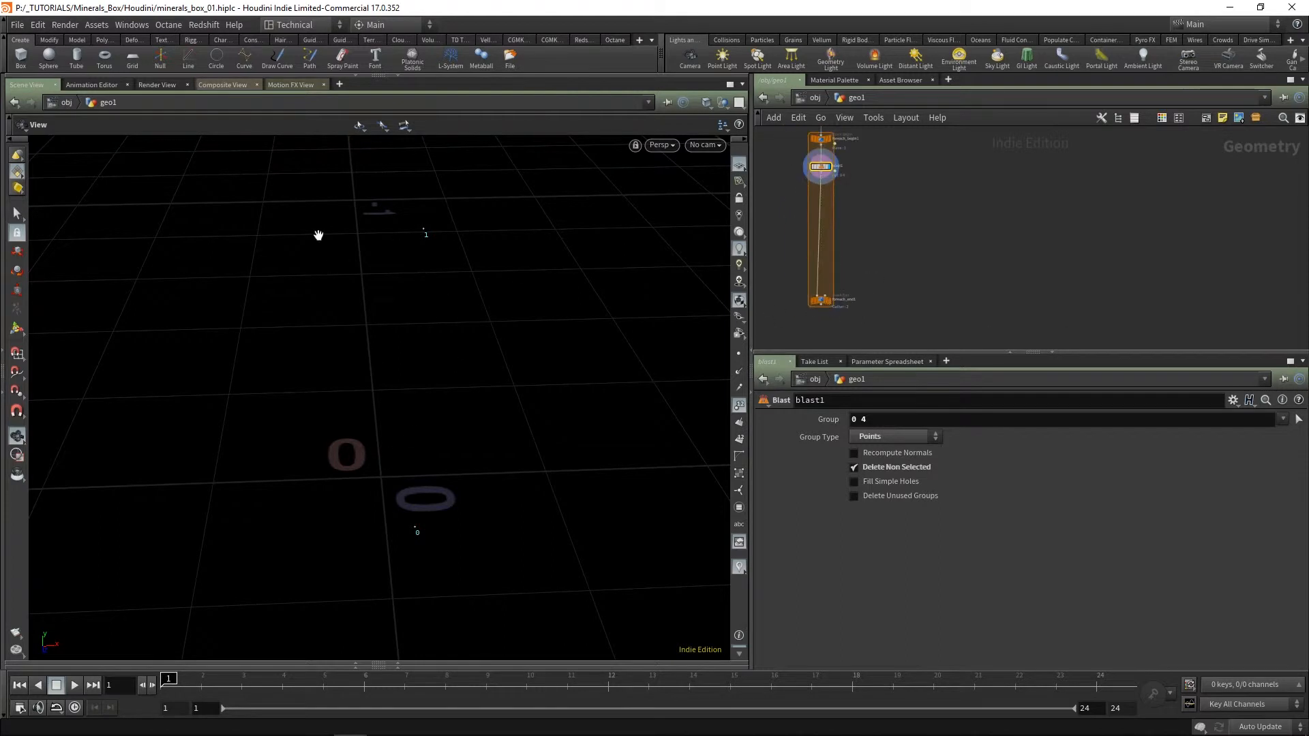
drag(452, 453, 423, 482)
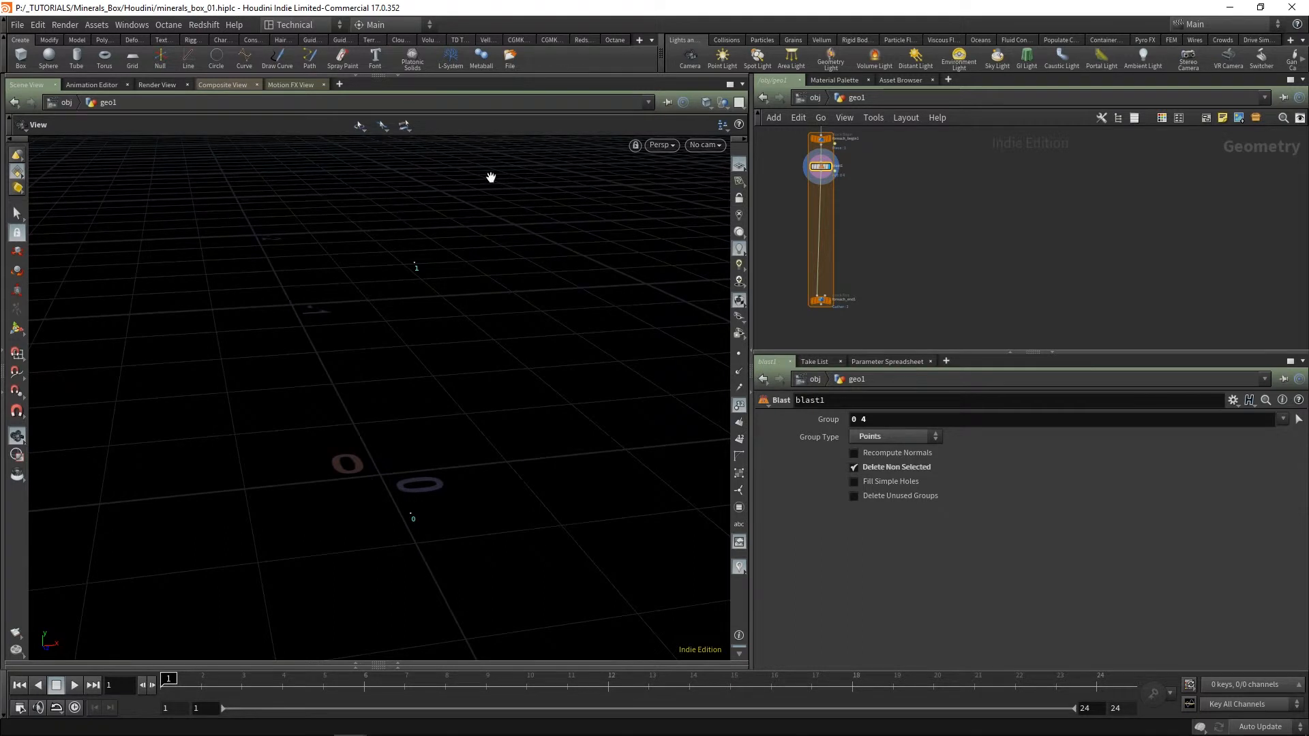
drag(491, 178, 462, 323)
middle_drag(461, 323, 434, 309)
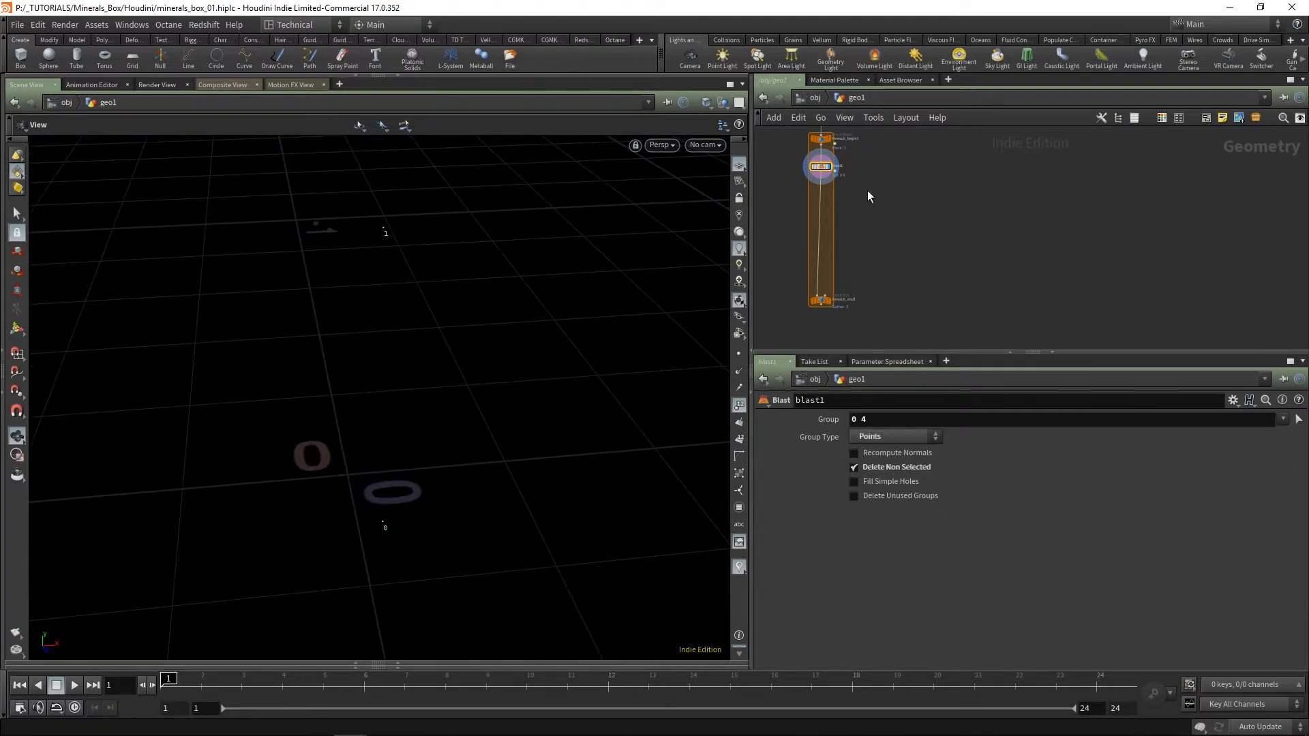
Step: Insert a Point Wrangle between blast1 and foreach_end1, and shift both the blast and the wrangle sideways out of the loop's main line
scroll(869, 198, up, 2)
key(Tab)
text(pw)
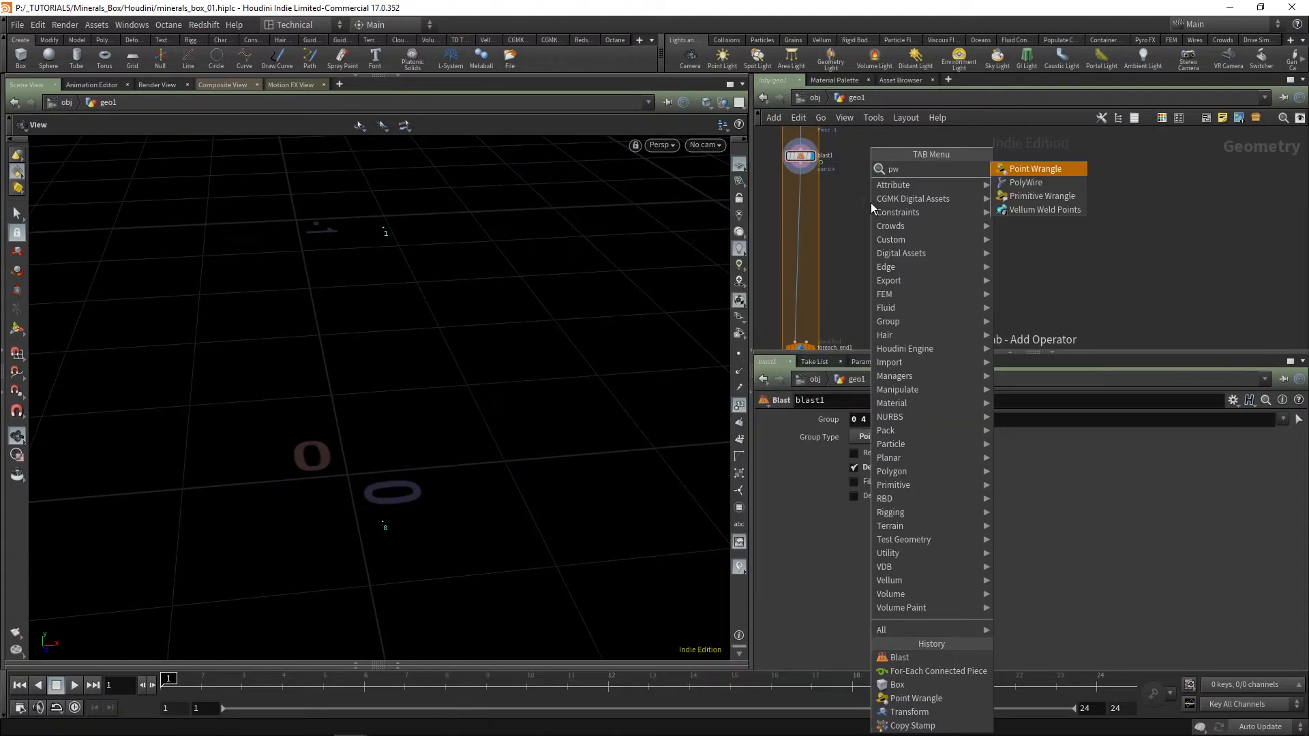
key(Return)
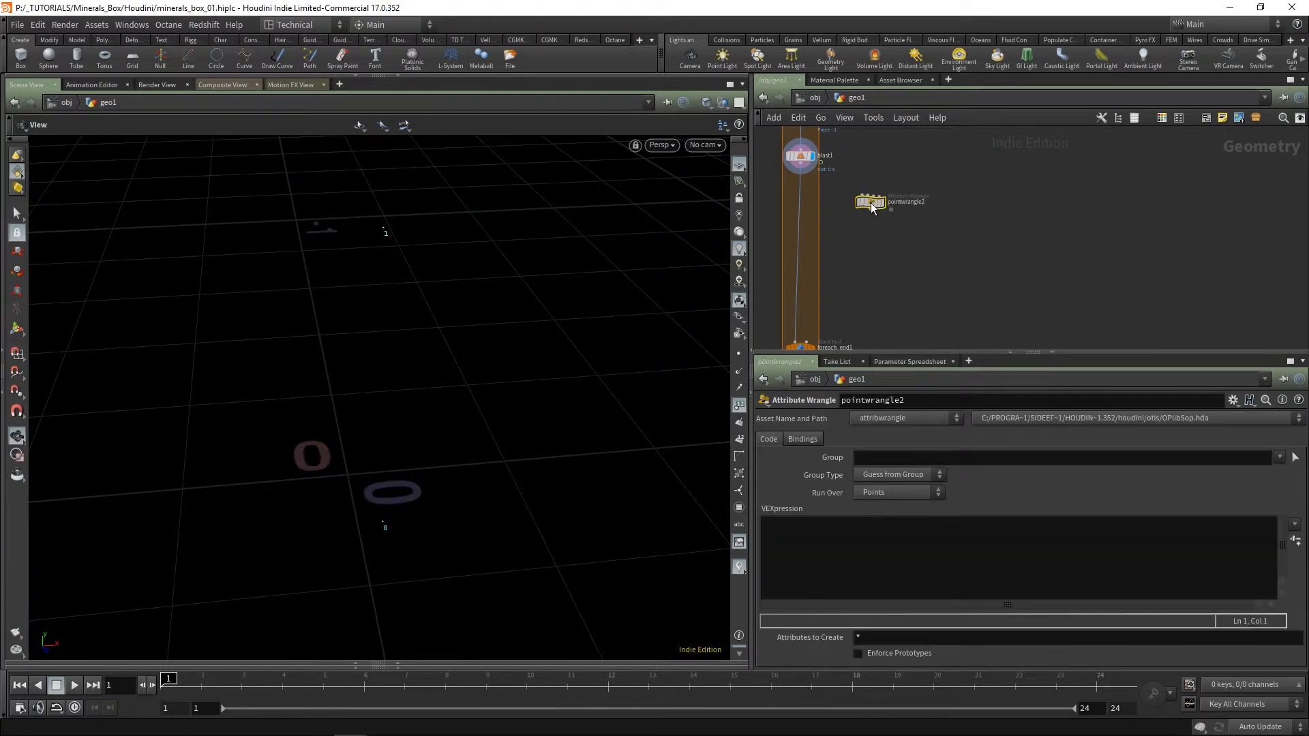
click(802, 199)
drag(799, 190, 835, 161)
drag(833, 159, 839, 175)
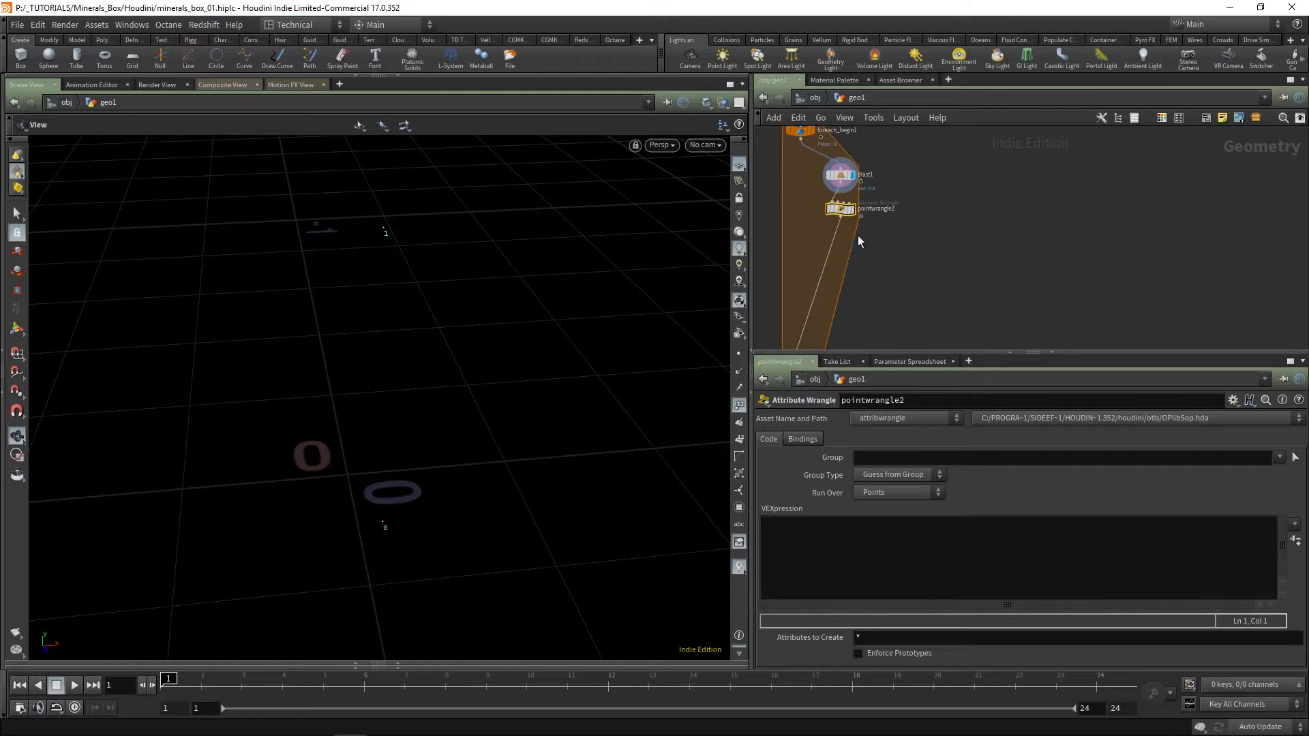
click(820, 531)
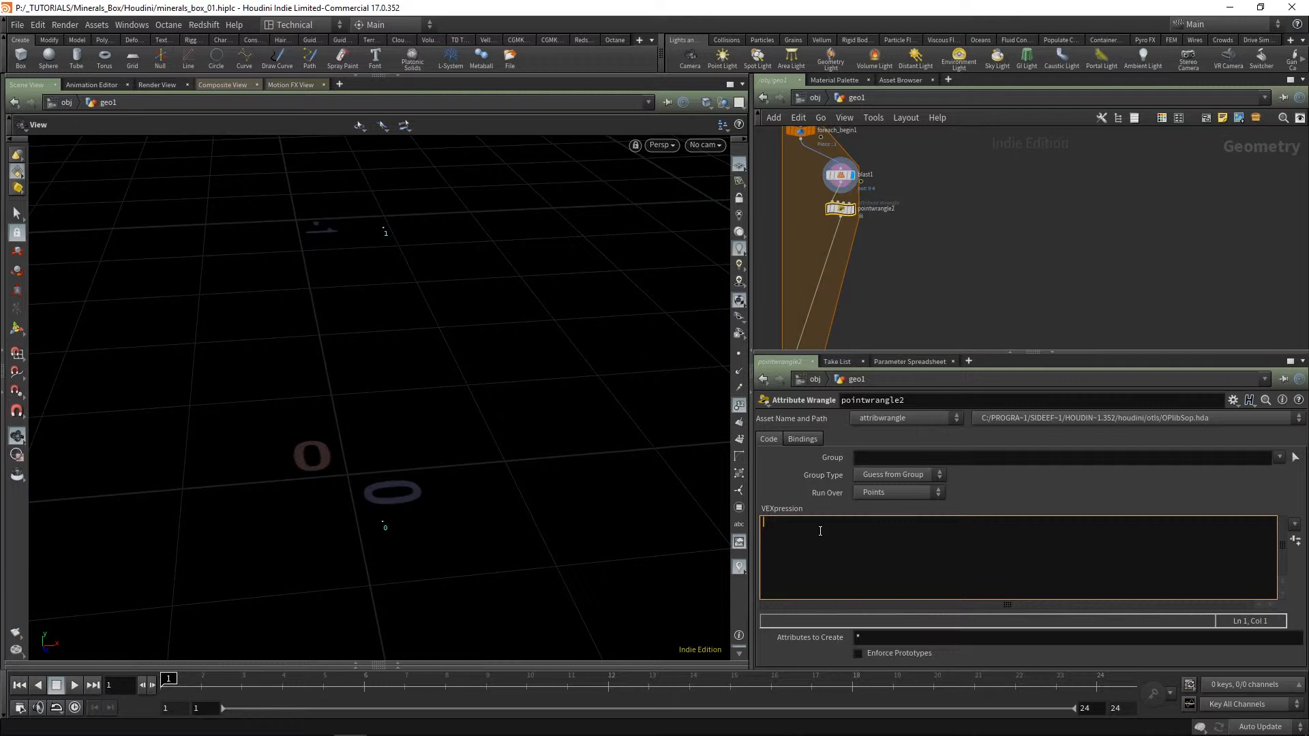
text(vector2)
text( my)
text(_u = rnad)
key(BackSpace)
key(BackSpace)
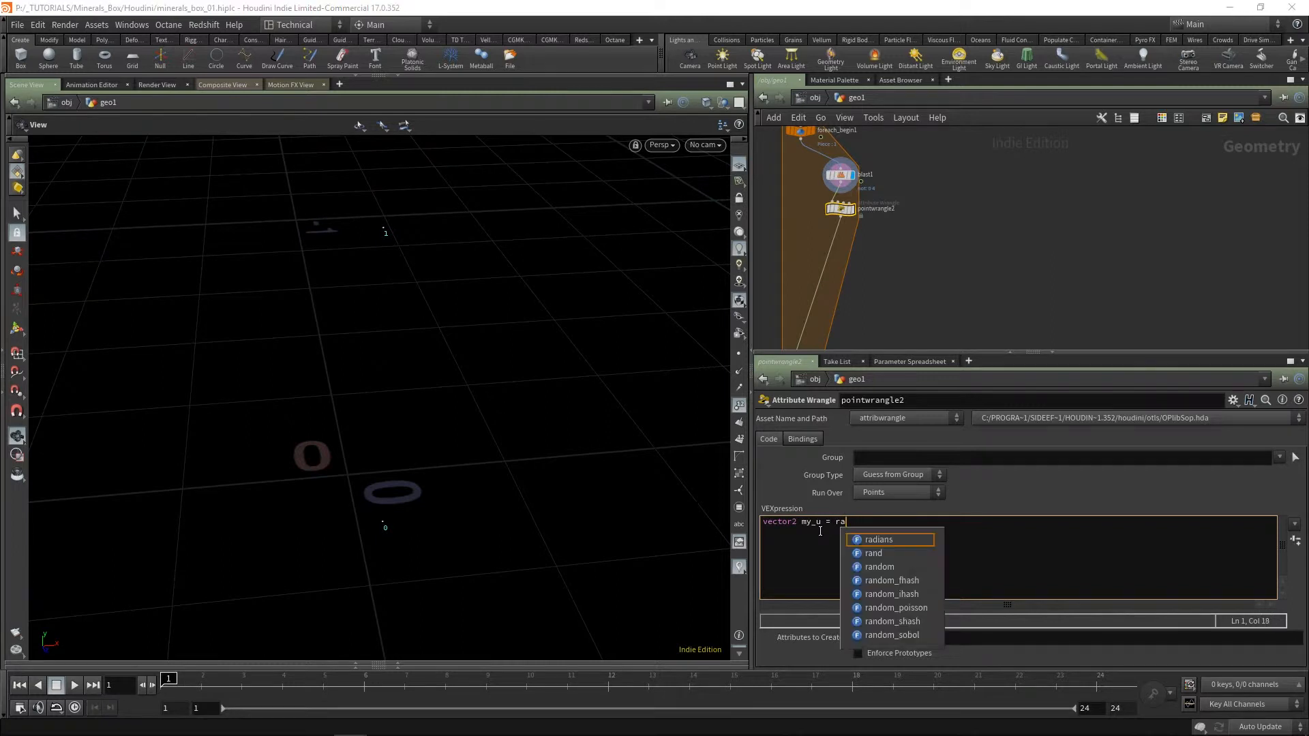
text(a)
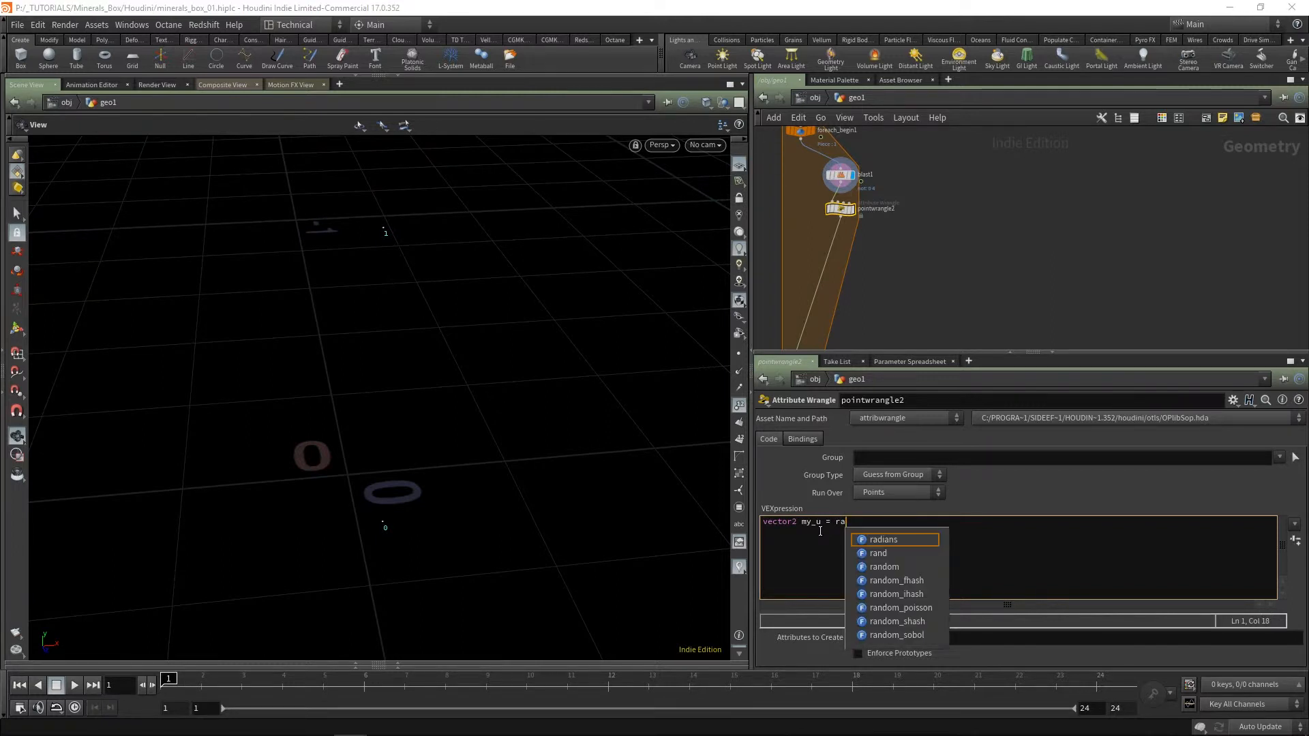
text(nd()
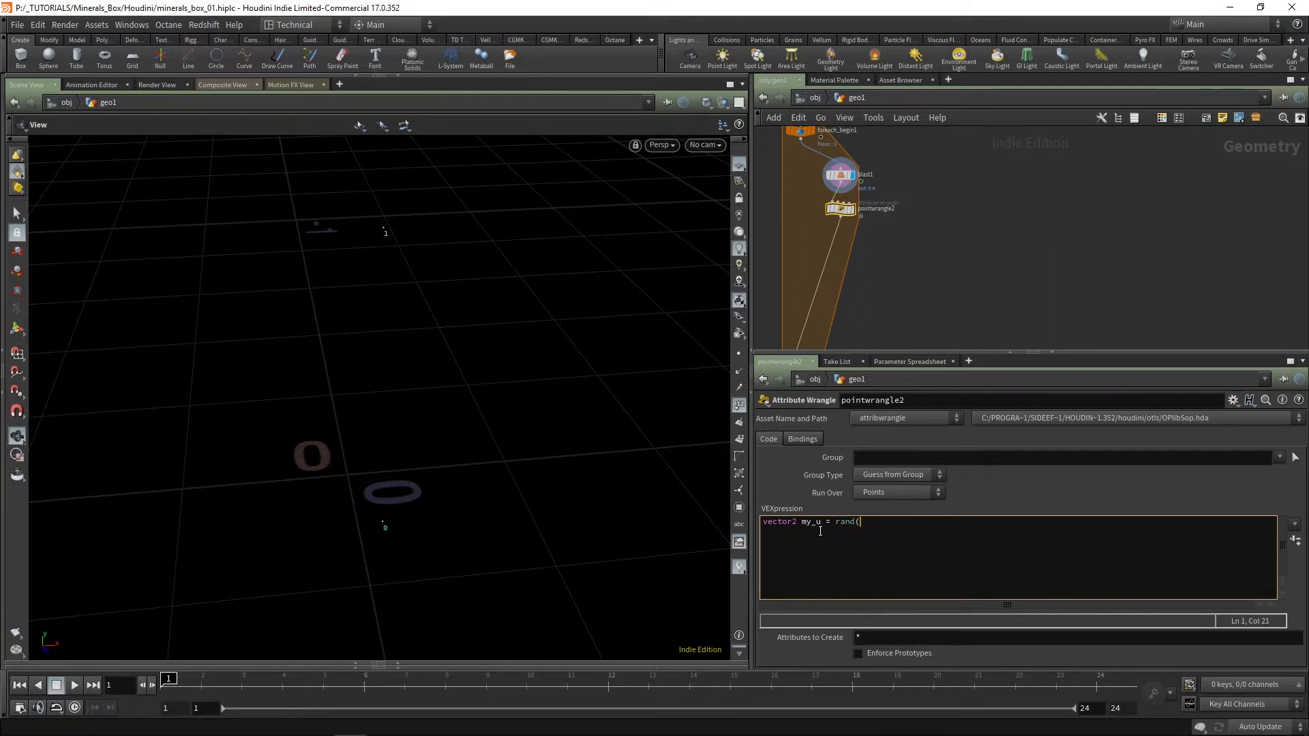
text(@ptnum+123);)
Step: Add the normal assignment to the wrangle code: v@N = sample_direction_cone({0,1,0}, 0.3, my_u);
key(Return)
text(v@N = sample_)
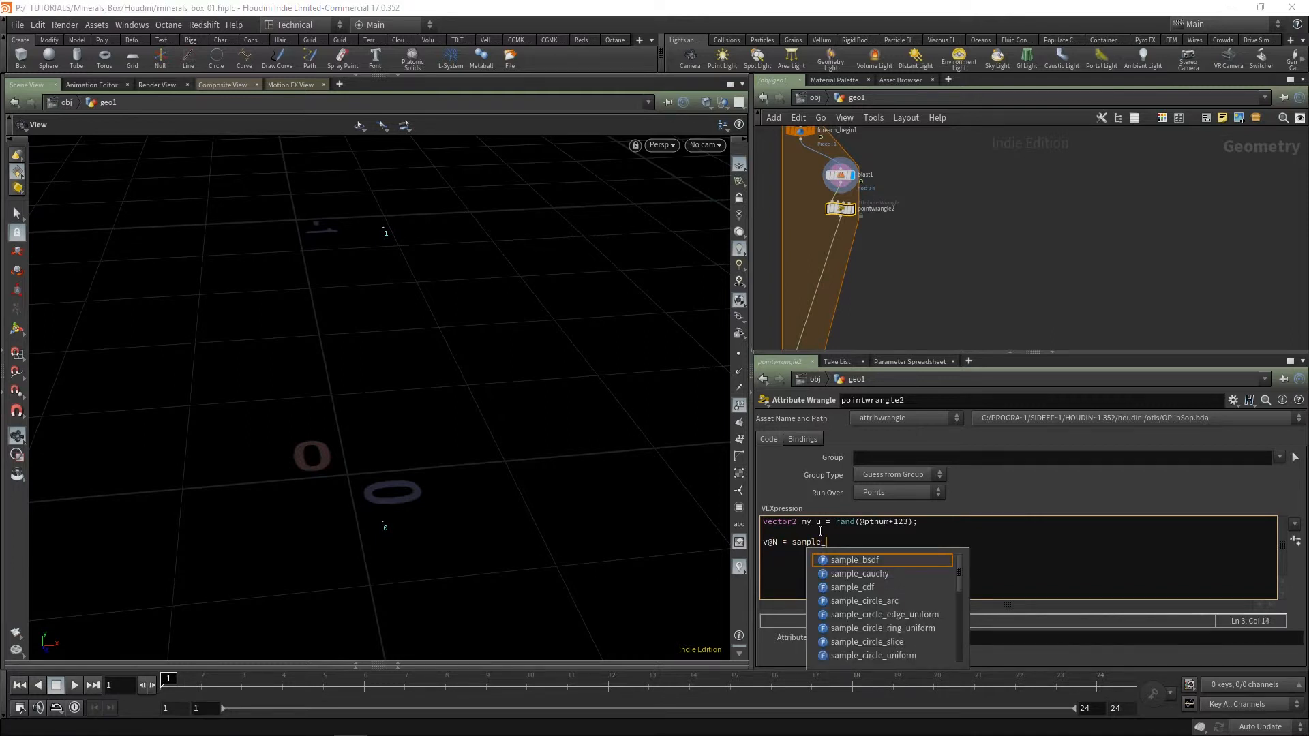
text(direction_copne)
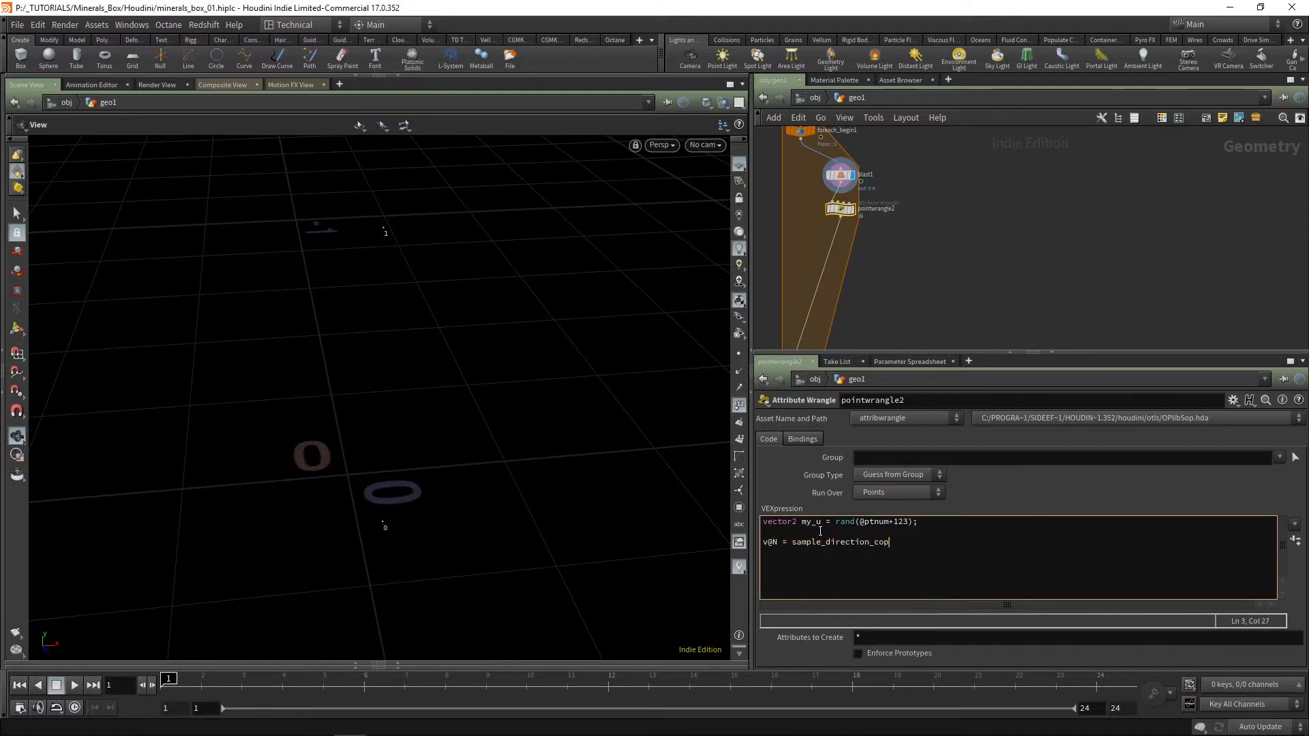
key(BackSpace)
key(BackSpace)
key(BackSpace)
text(ne({})
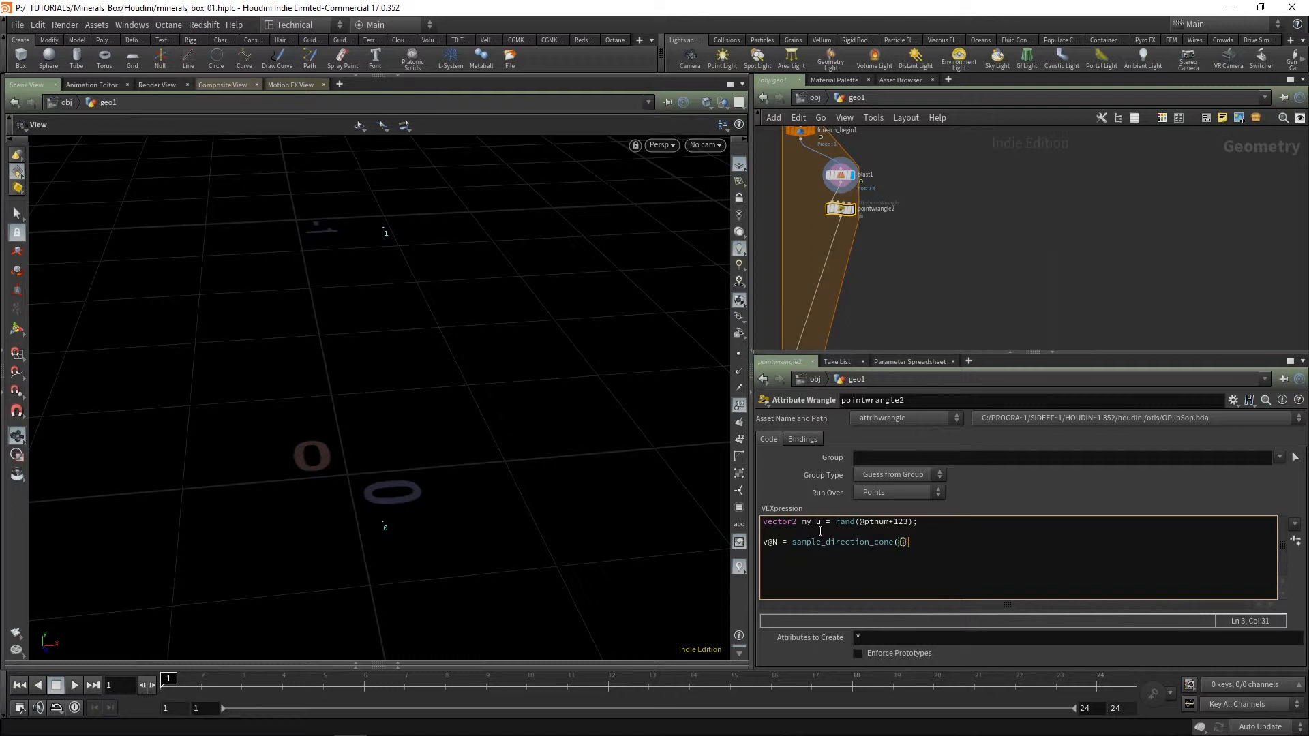
key(Left)
text(0,1,)
text(0.3, my_)
text(;)
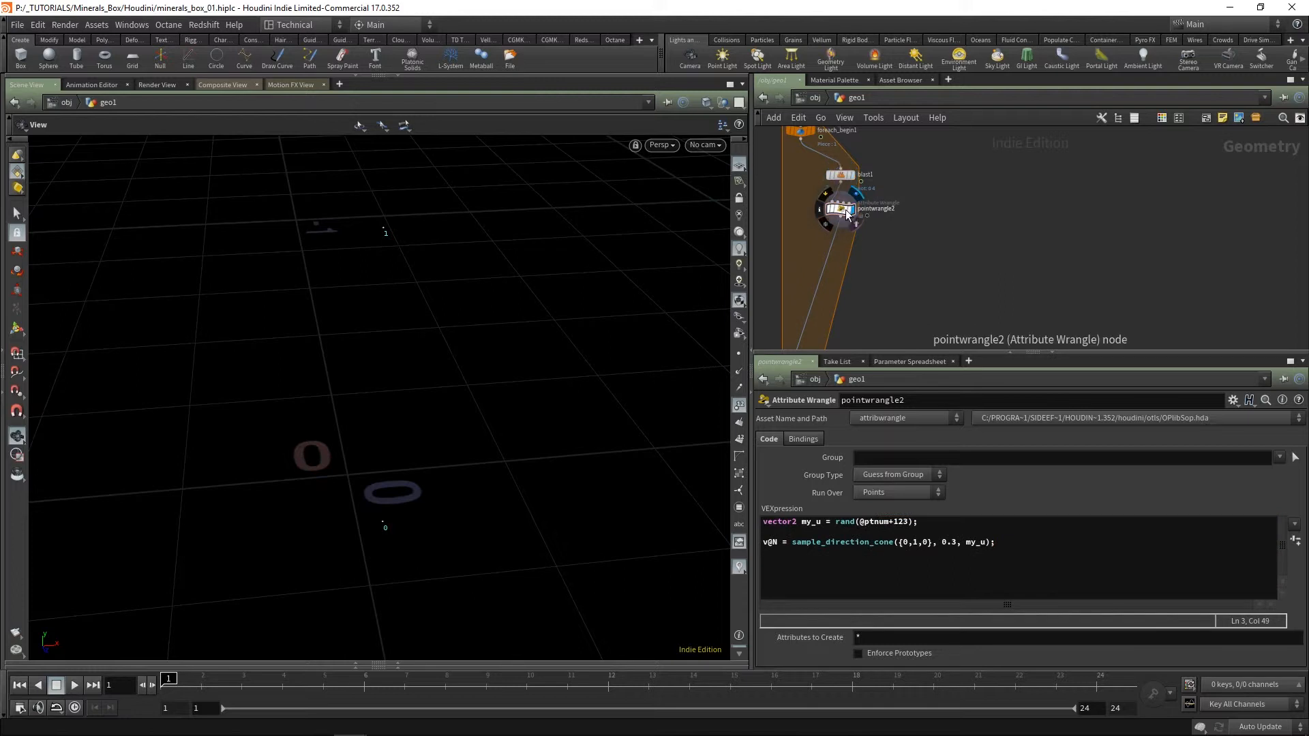
Step: Show point normals in the viewport and inspect the directions at the two points
click(740, 371)
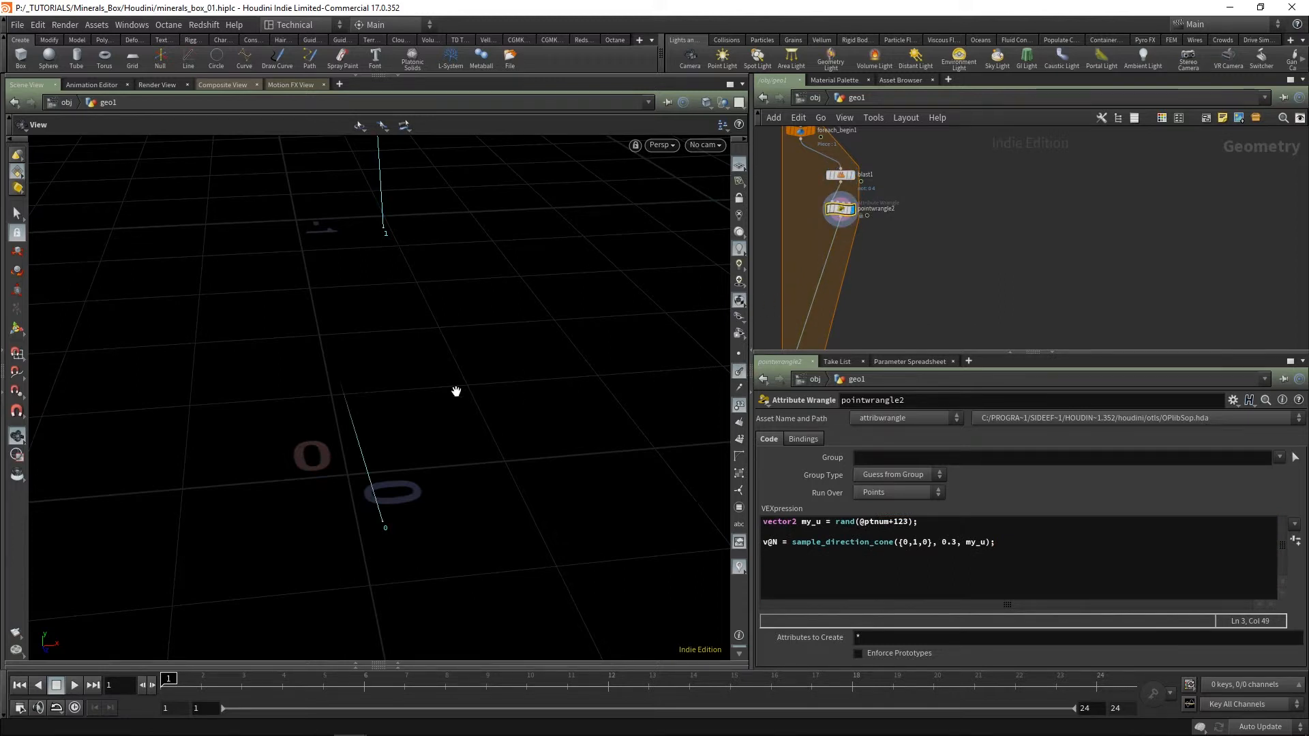
drag(456, 392, 471, 315)
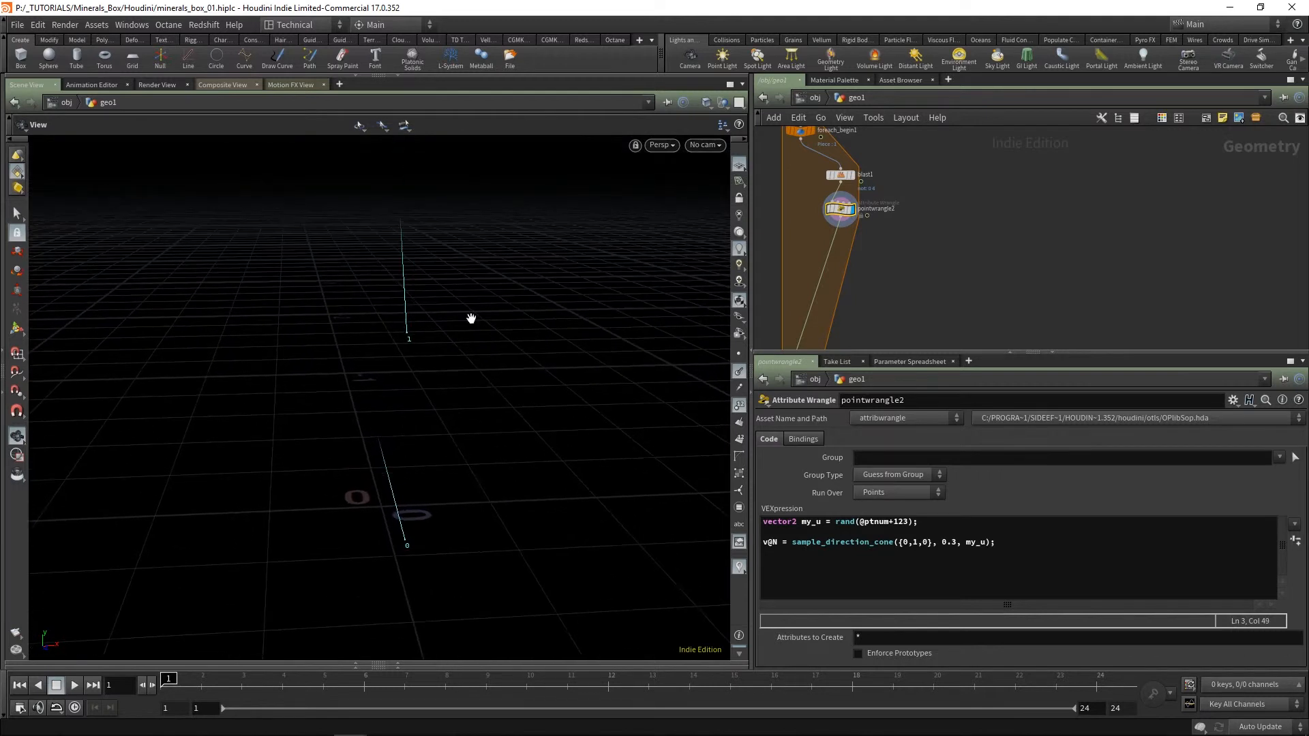
drag(444, 368, 477, 402)
Step: Add a Box node beside the wrangle, display it, and hide the point normals and point numbers
key(Tab)
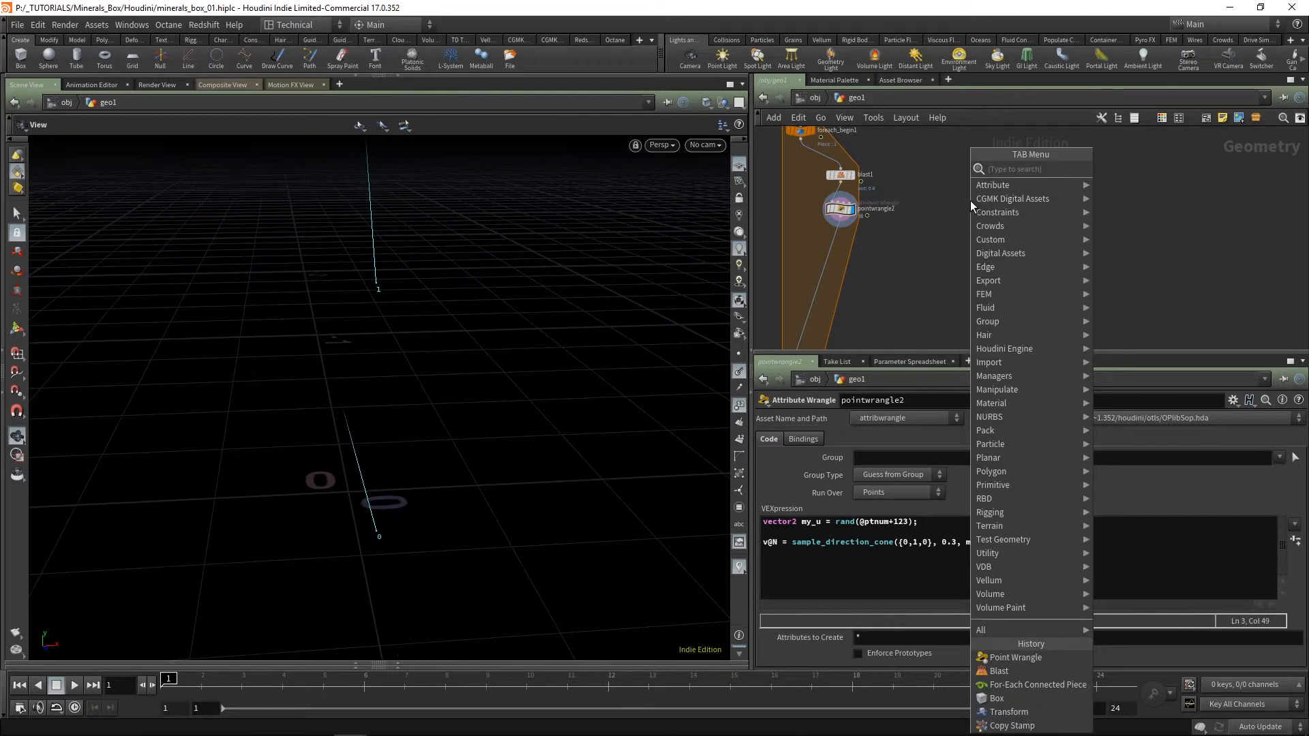
text(box)
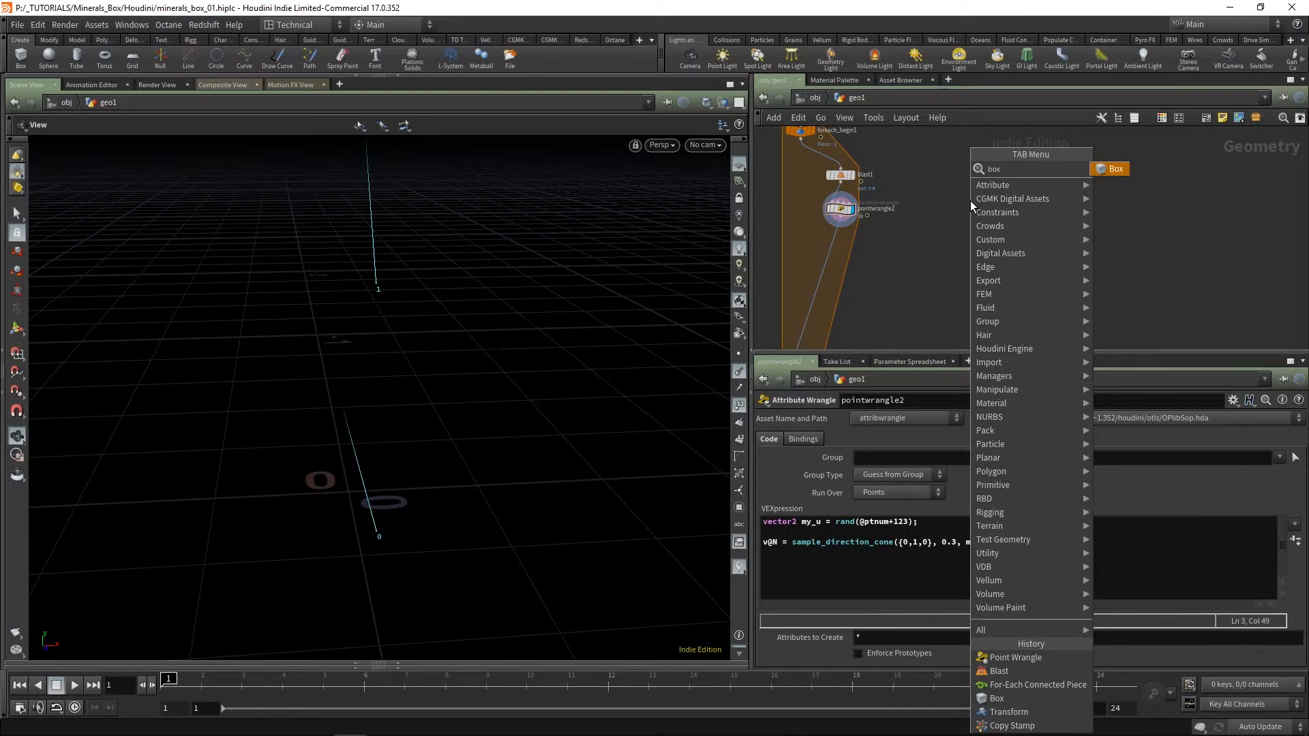
key(Return)
click(1001, 190)
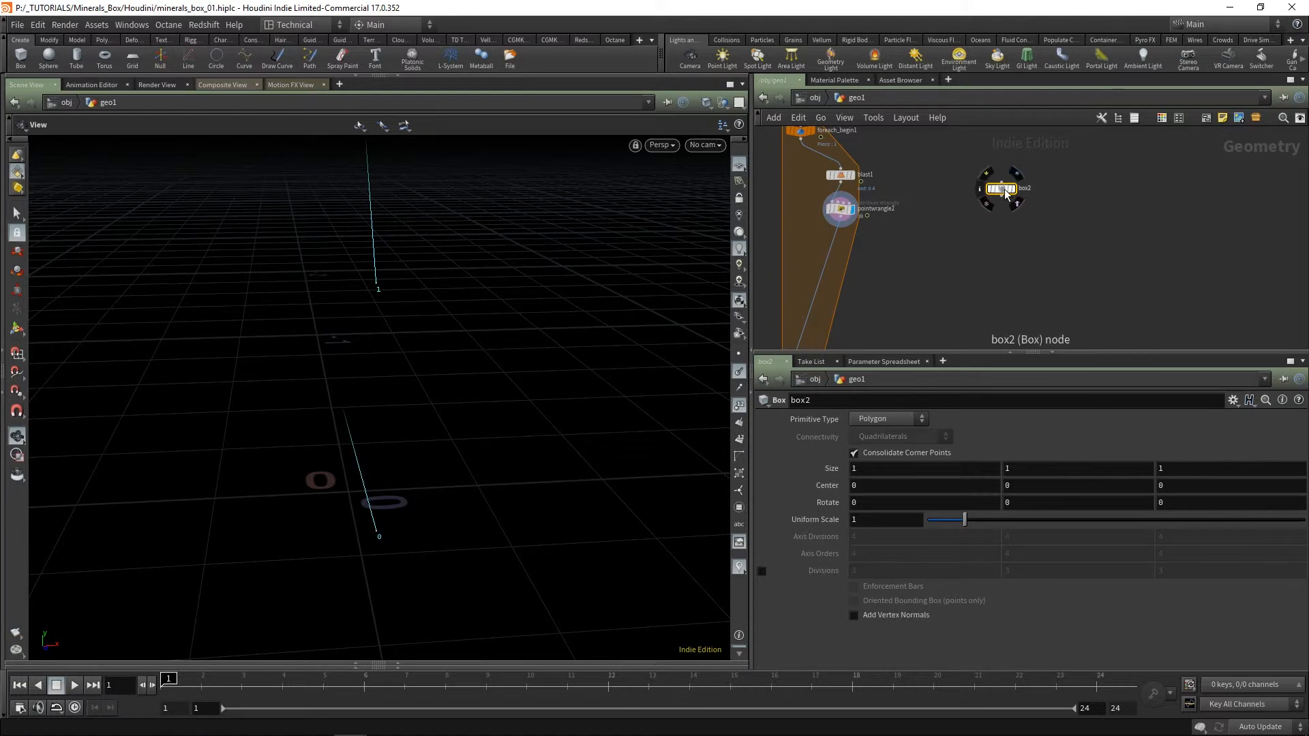
drag(999, 189, 983, 187)
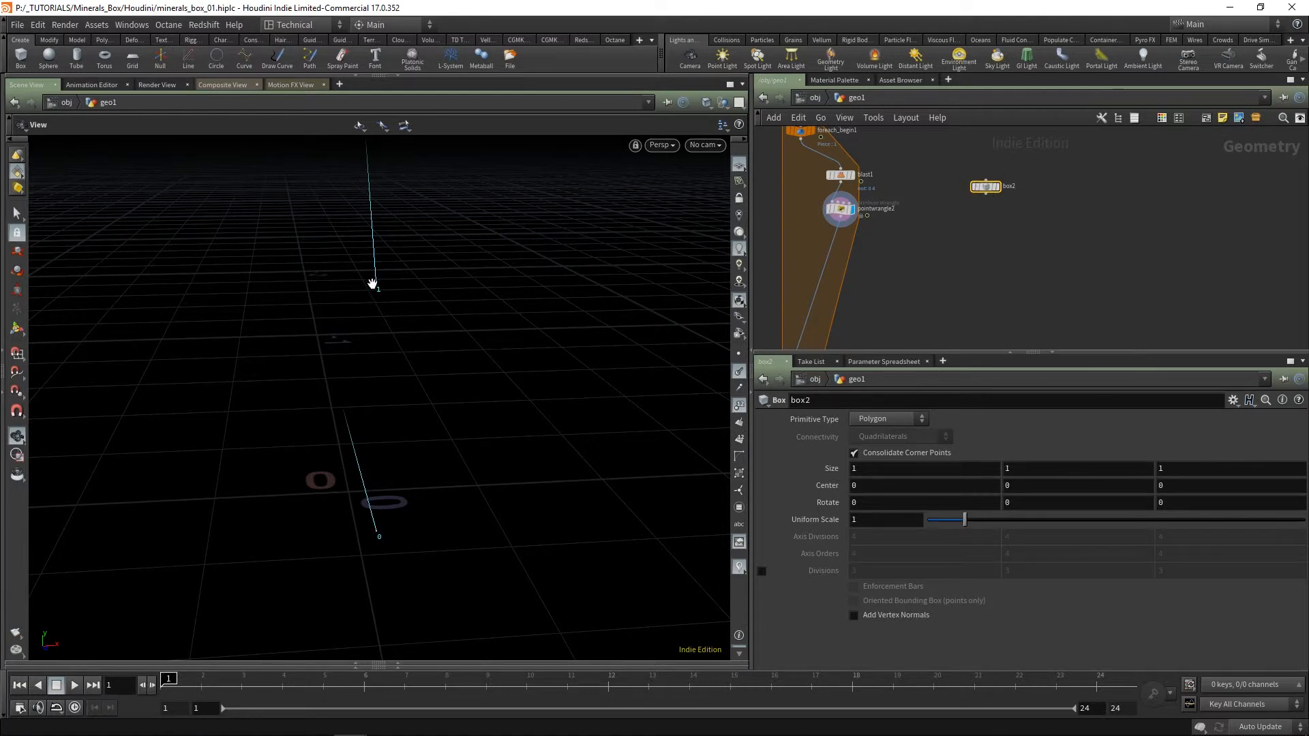
drag(985, 188, 1001, 189)
click(1014, 188)
click(741, 372)
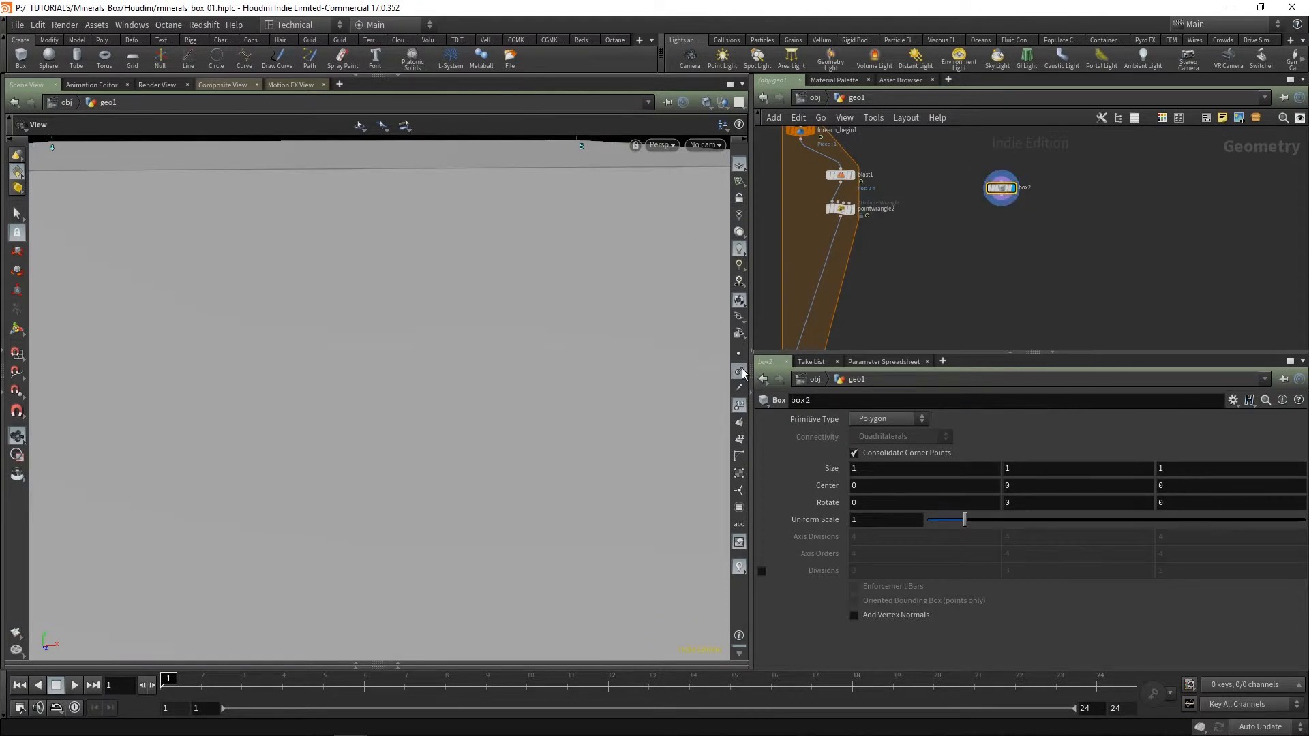
click(741, 405)
Step: Set the size of box2 to 0.2 in X, 0.2 in Y and 0.1 in Z
drag(917, 469, 832, 476)
text(0.2)
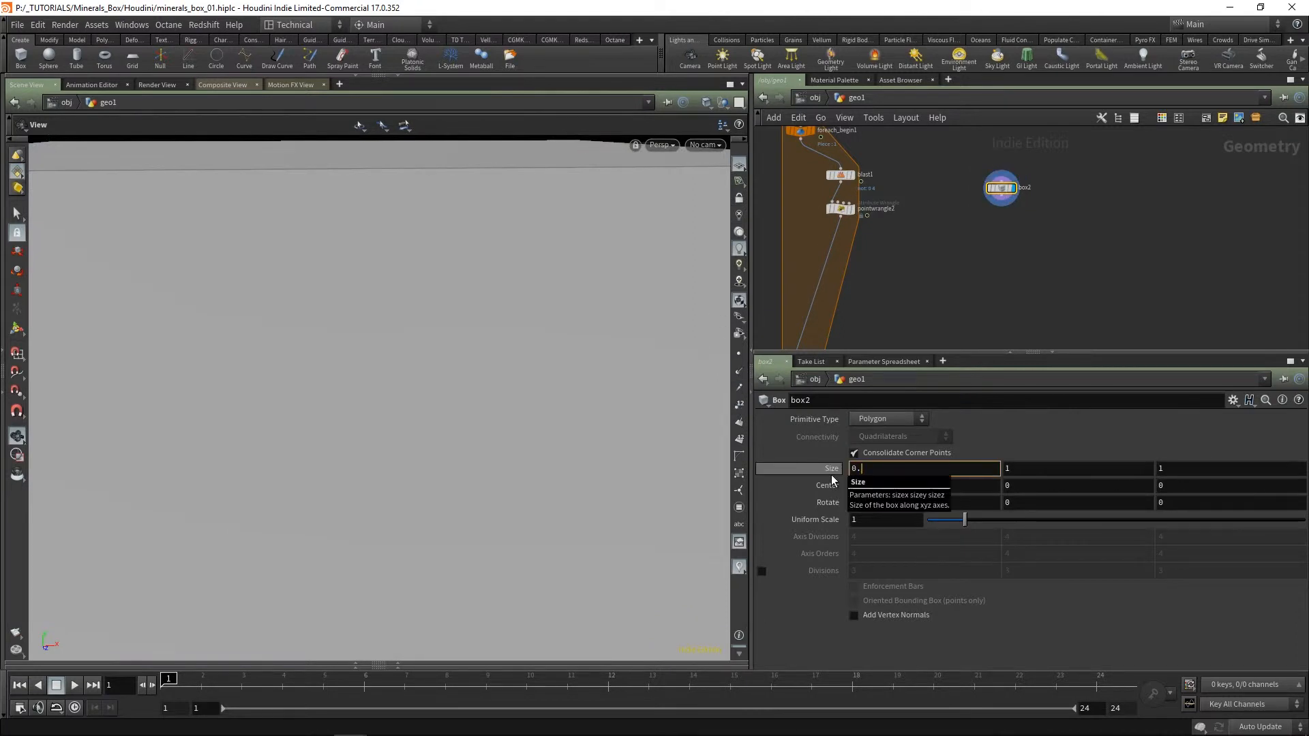
key(Tab)
text(0.2)
key(Tab)
text(0.05)
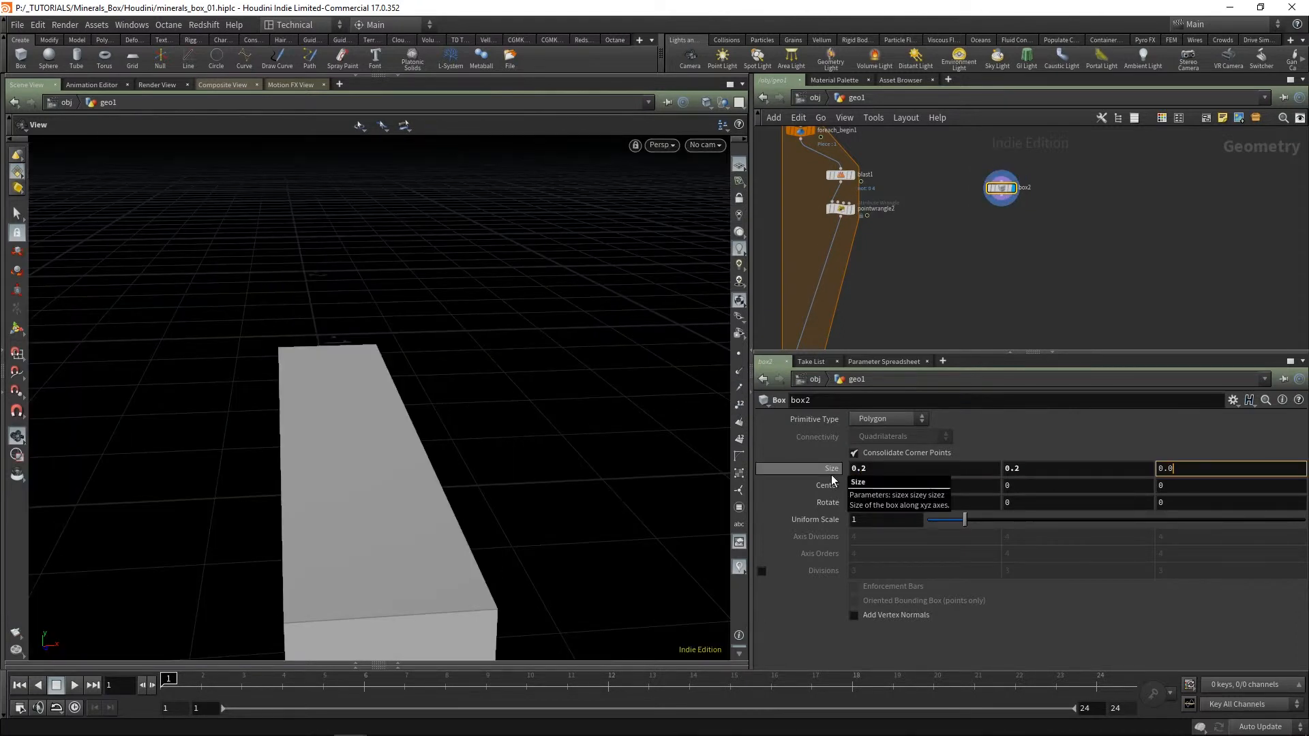
key(Return)
double_click(1178, 468)
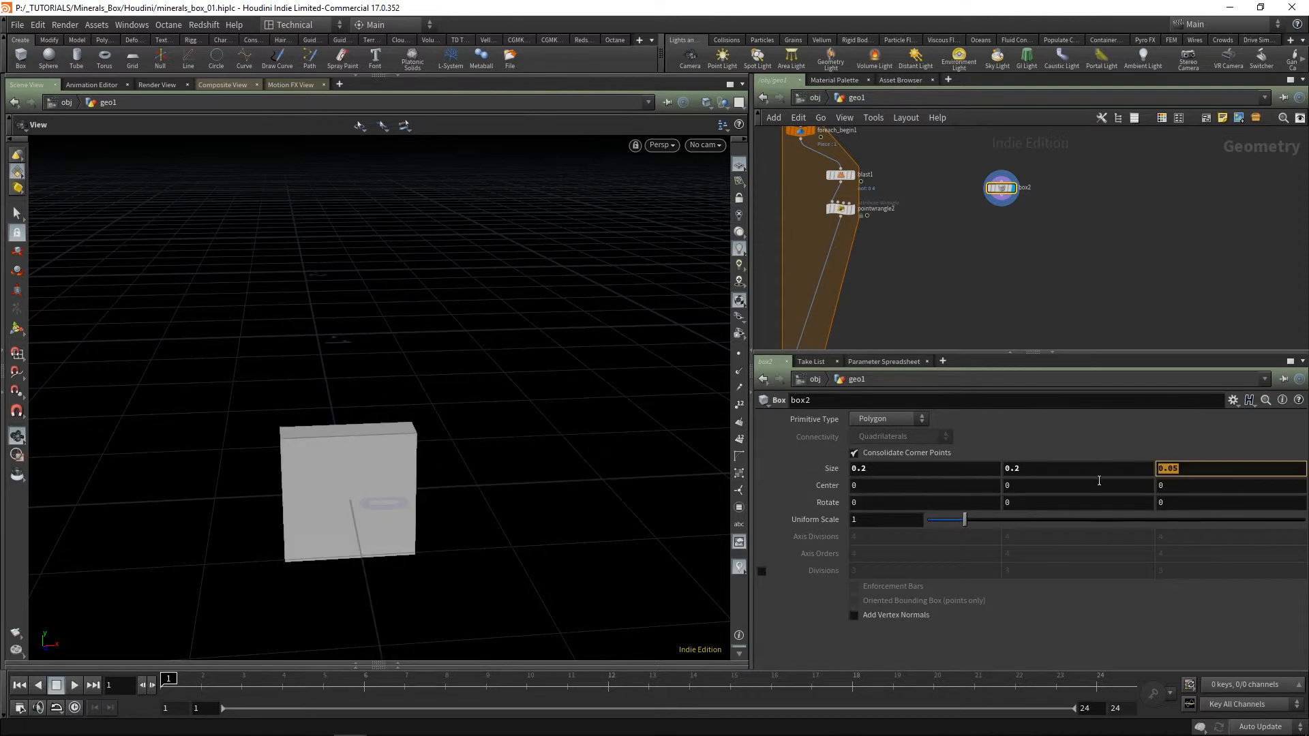
text(0)
key(Return)
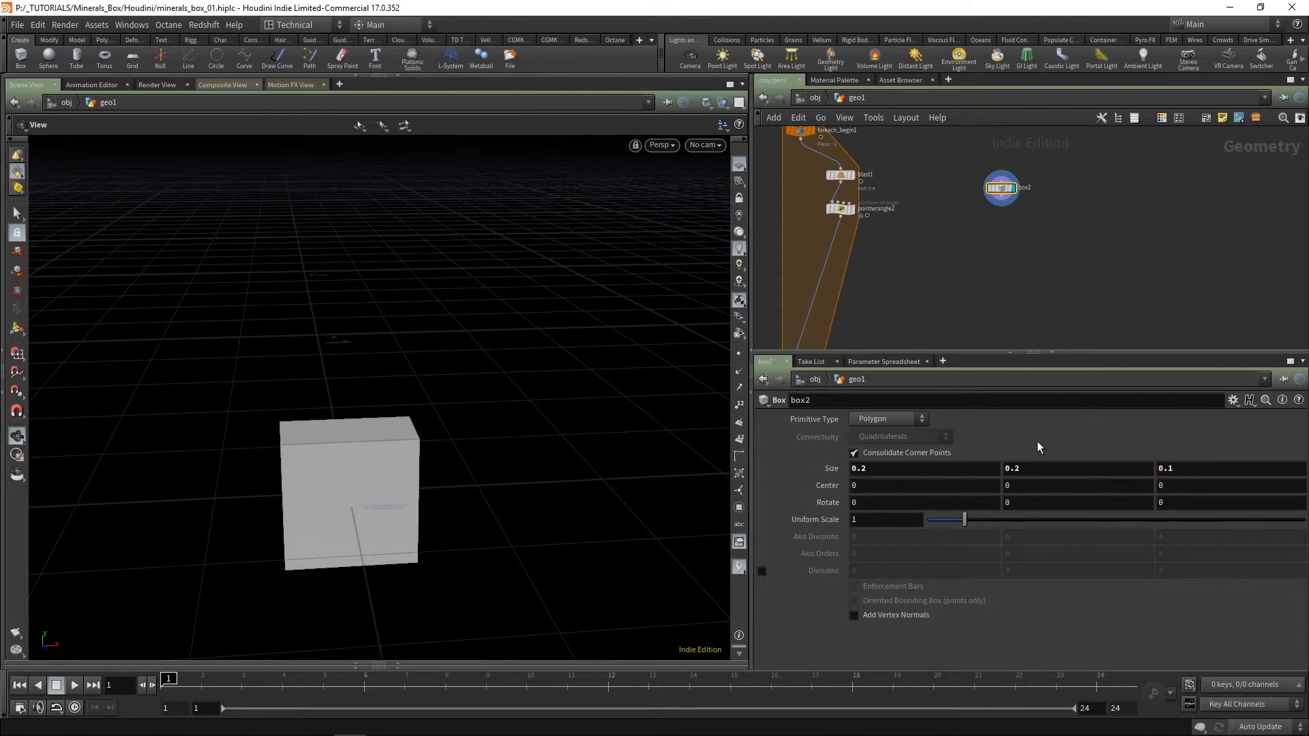
Step: Add a UV Unwrap node beneath box2 in the network
drag(498, 359, 554, 348)
drag(536, 421, 531, 456)
middle_drag(531, 456, 549, 382)
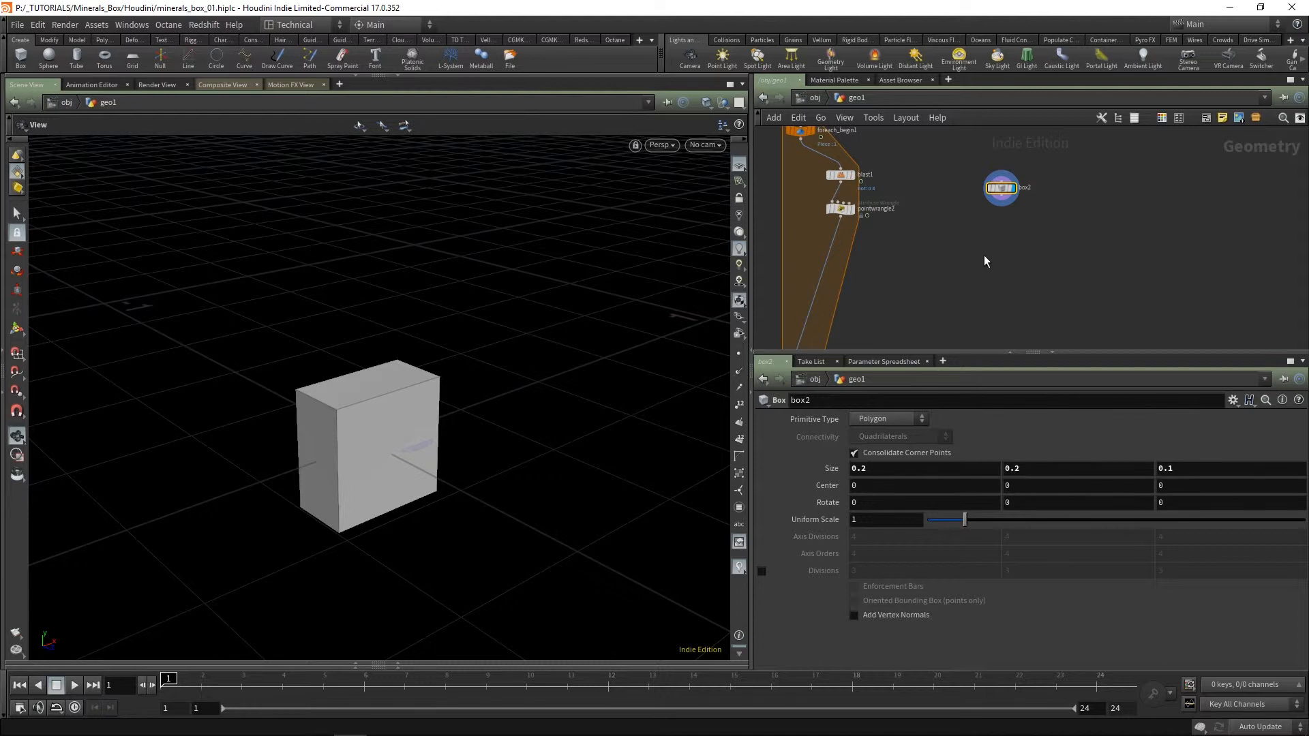
middle_drag(913, 181, 981, 222)
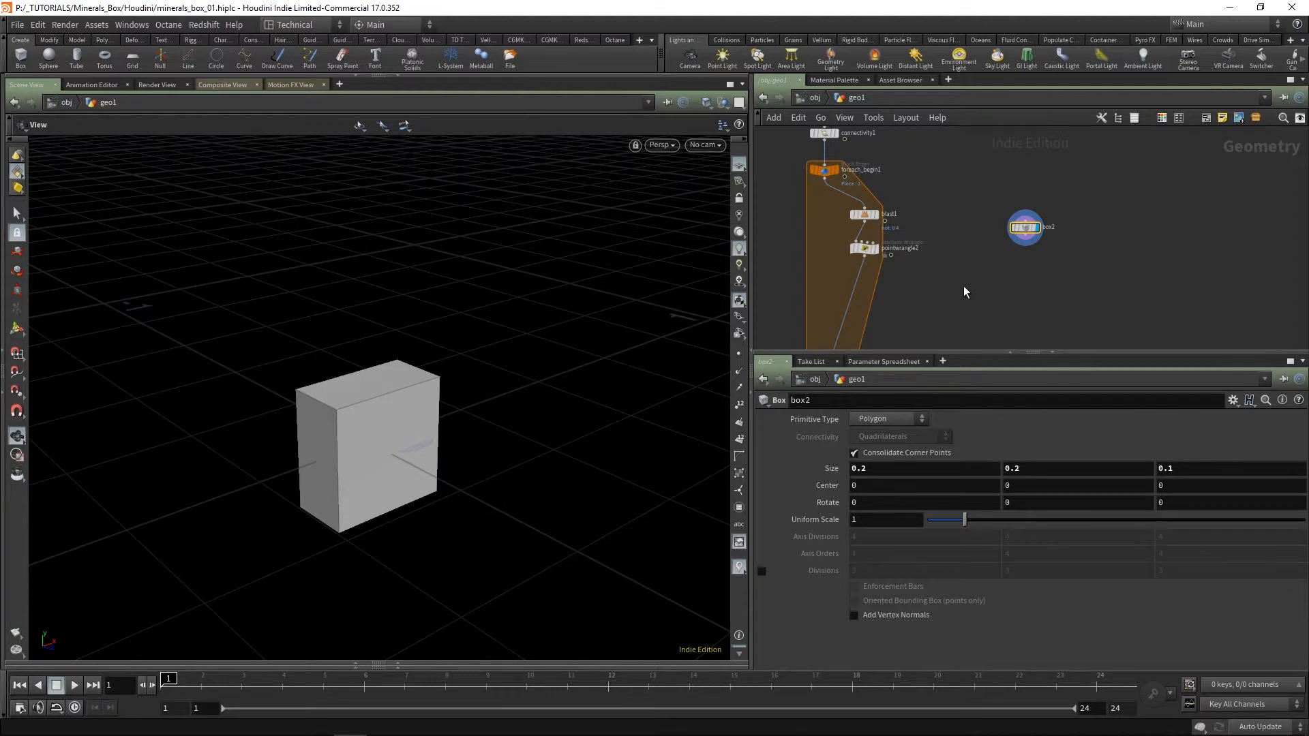
middle_drag(963, 285, 958, 235)
key(Tab)
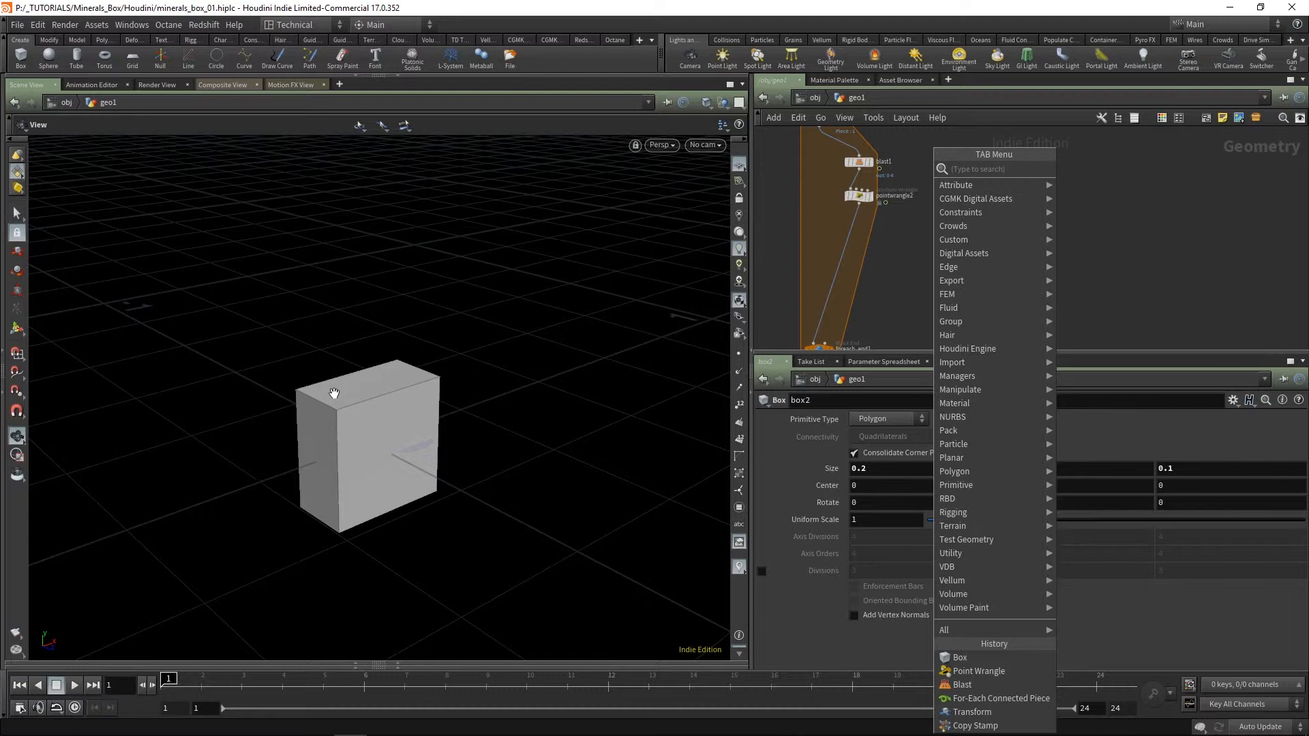
key(Escape)
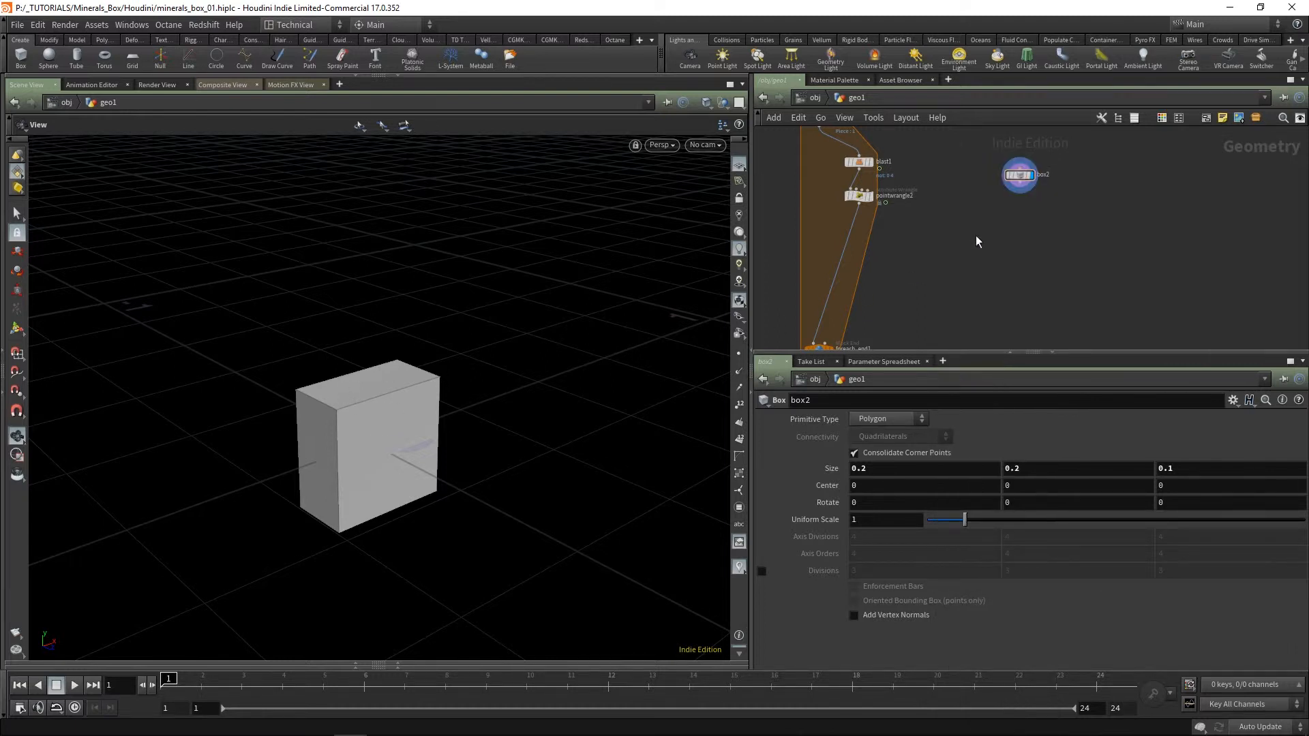
key(Tab)
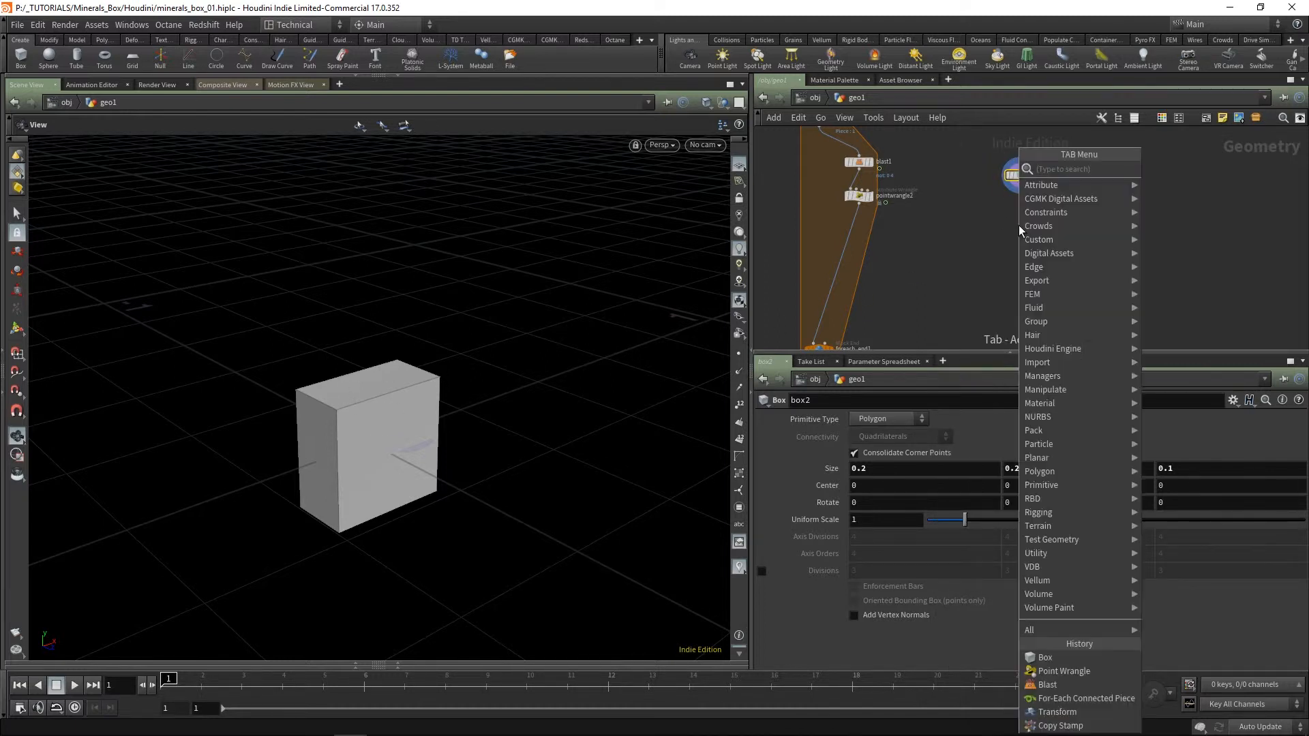
text(unw)
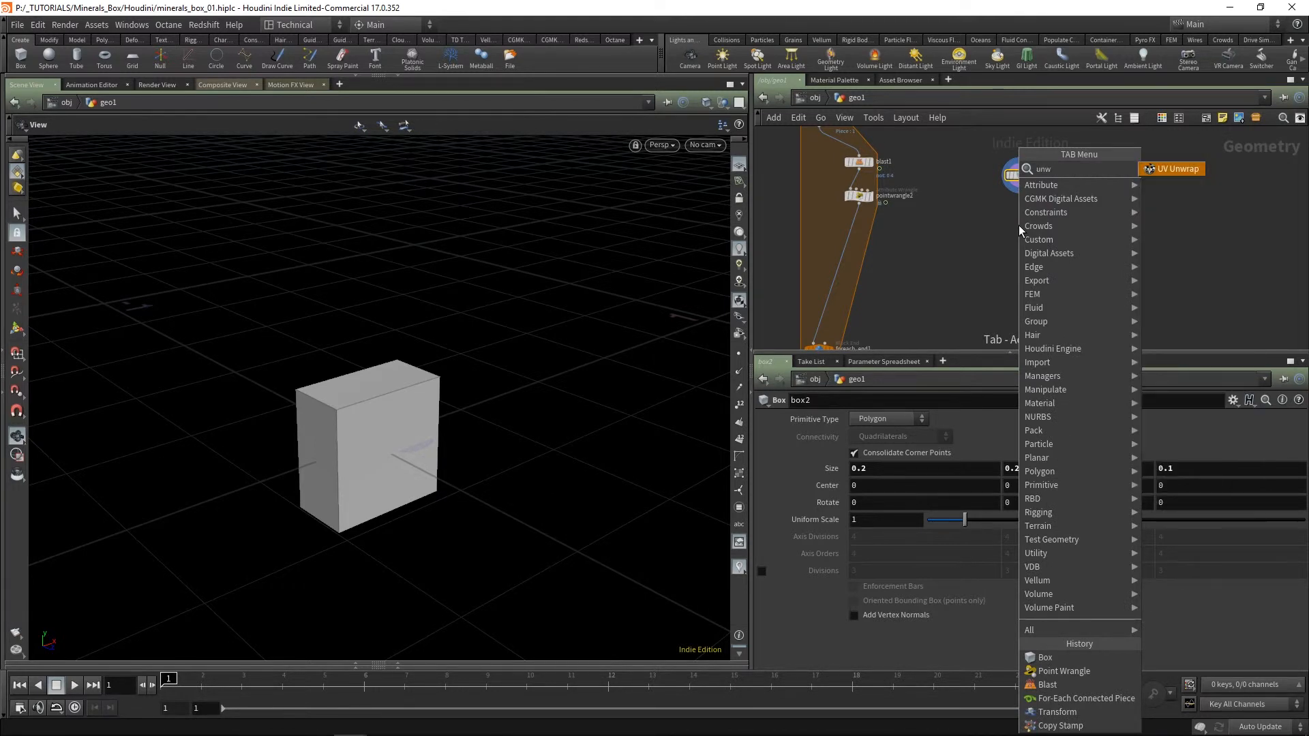
key(Return)
click(1018, 229)
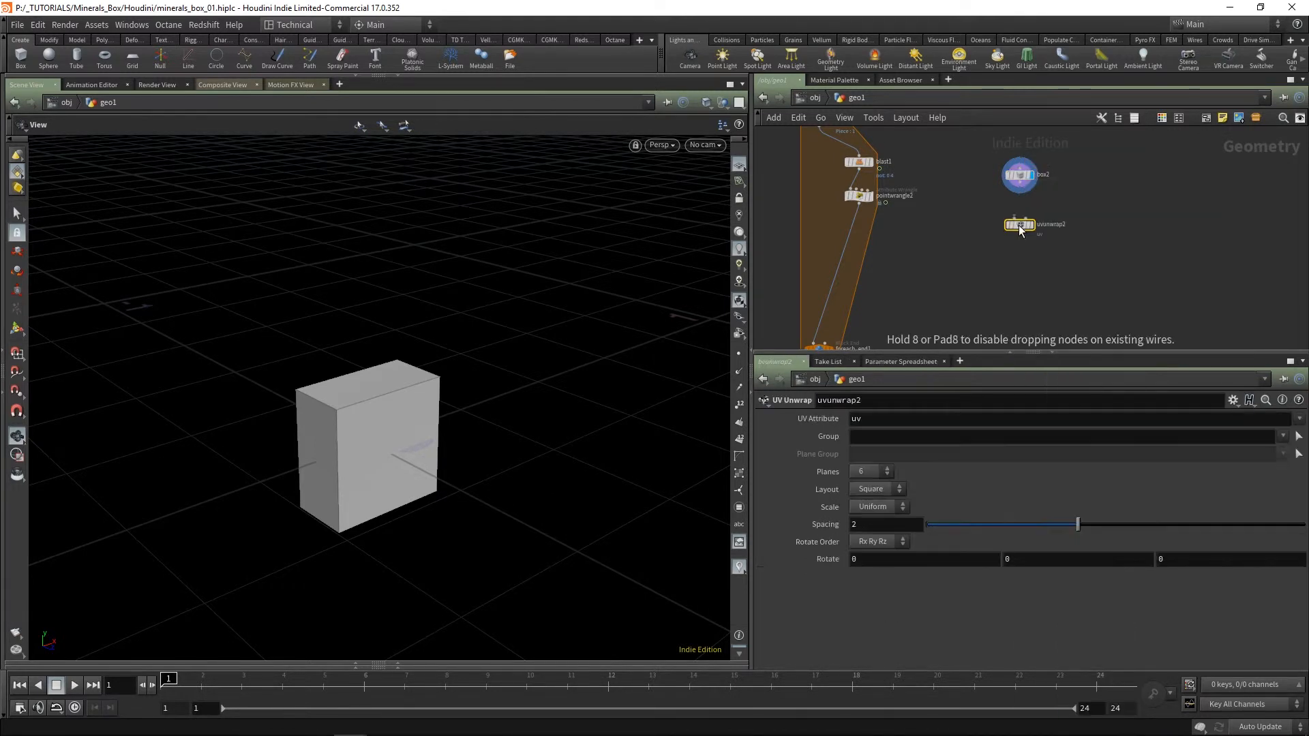
Step: Wire box2 into the UV Unwrap node and display the unwrapped box
click(1019, 193)
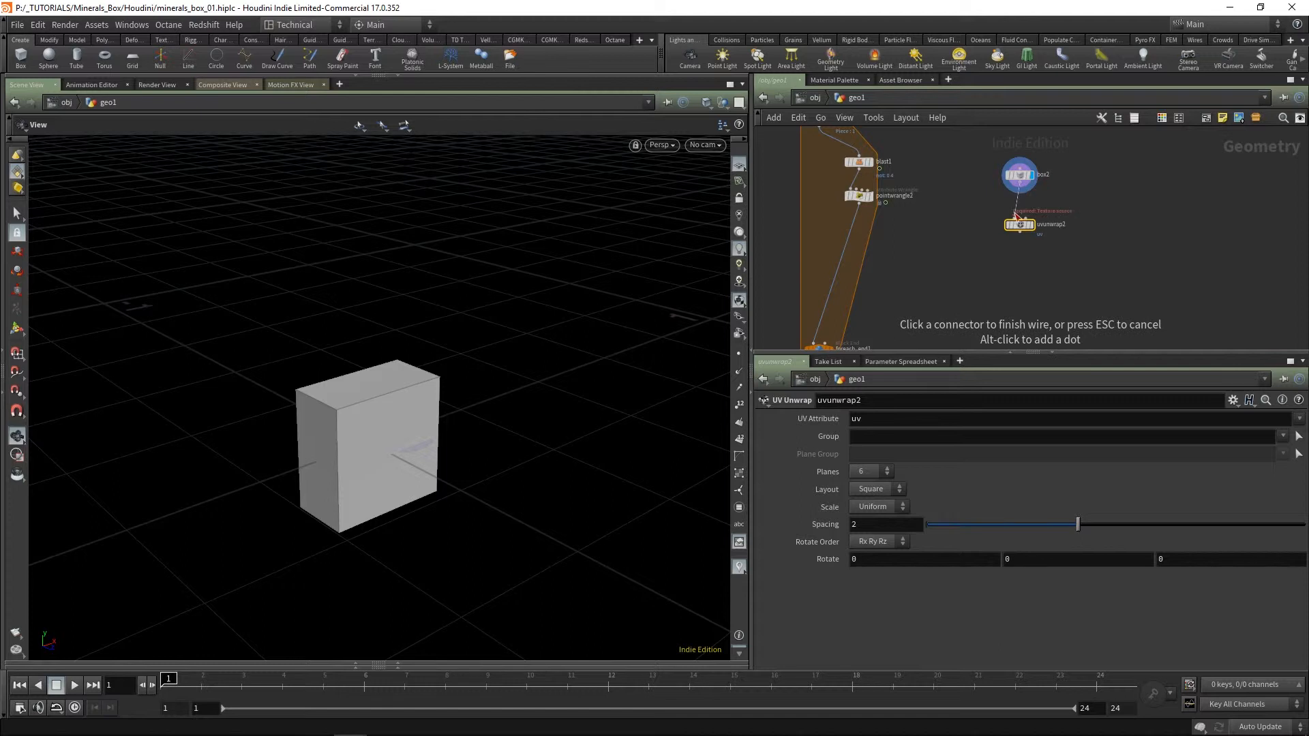
click(1019, 218)
click(1029, 224)
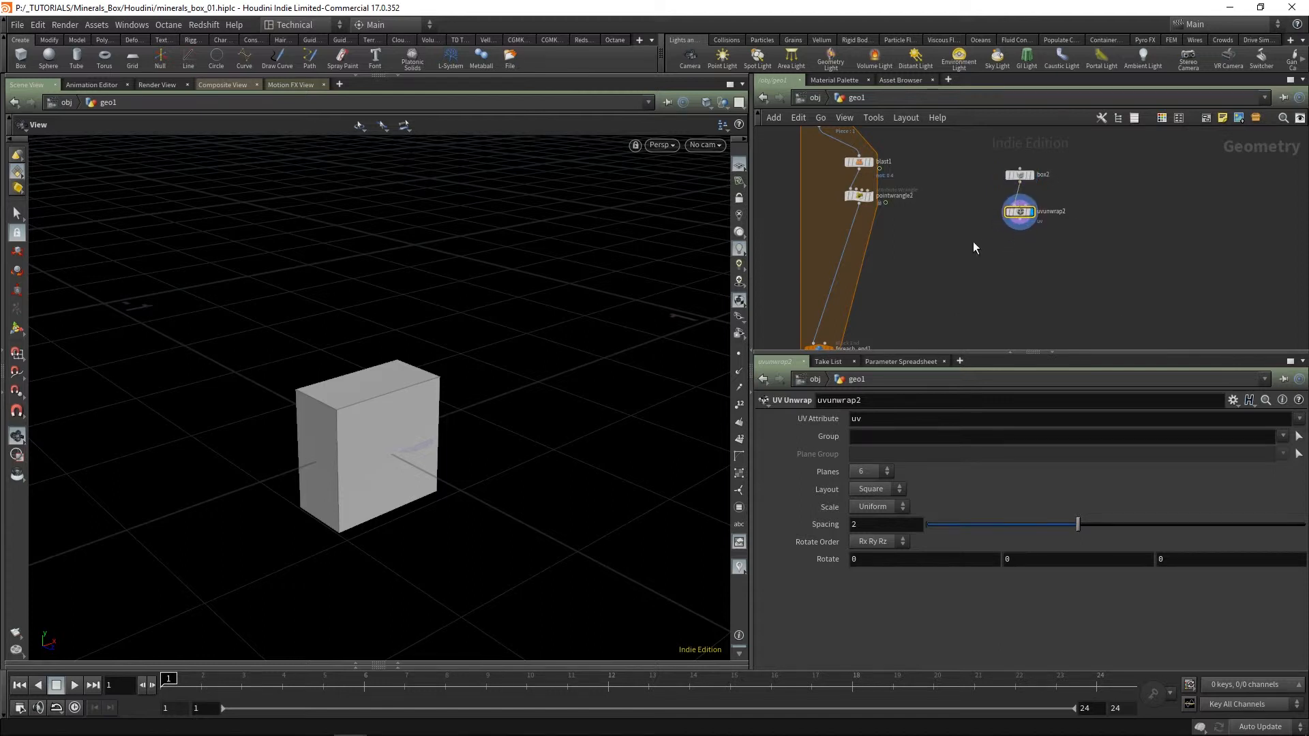
middle_drag(920, 280, 918, 271)
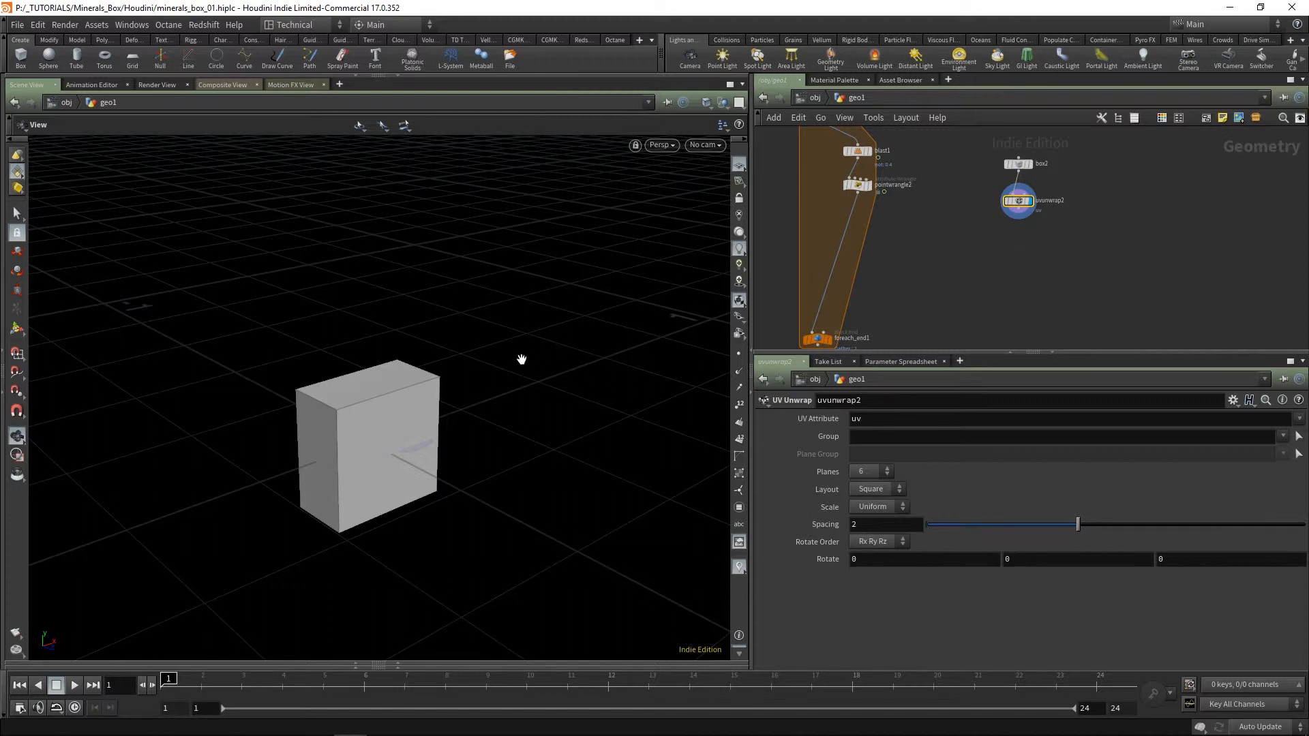
key(space+5)
key(space+1)
Step: Add a Copy to Points node below pointwrangle2, next to the loop's main wire
key(Tab)
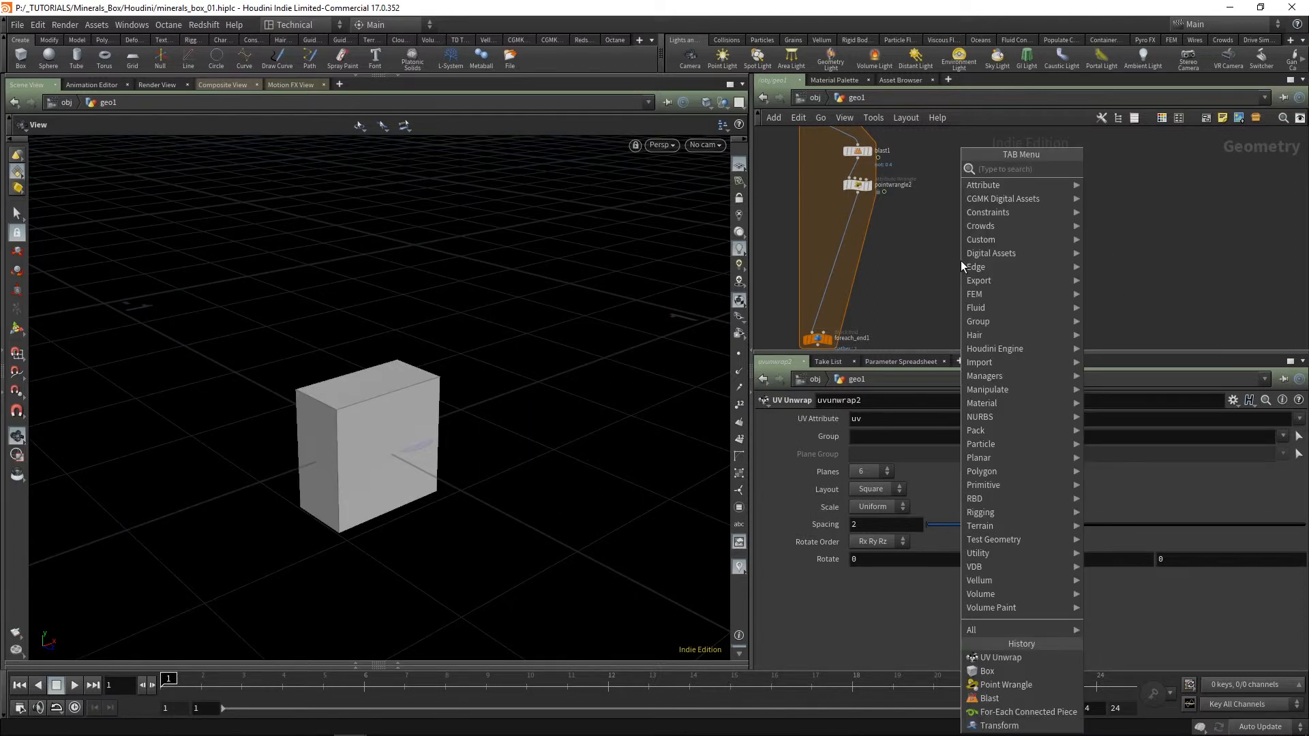
text(cop)
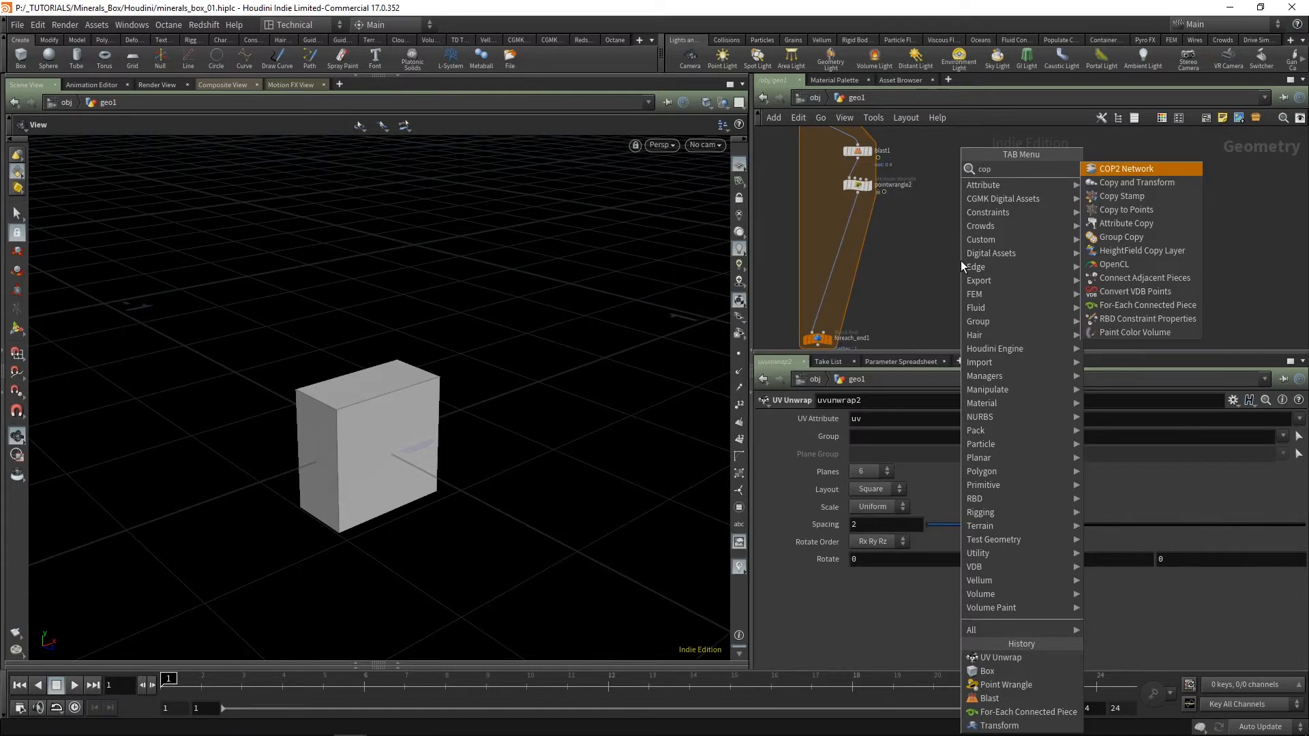
click(1125, 210)
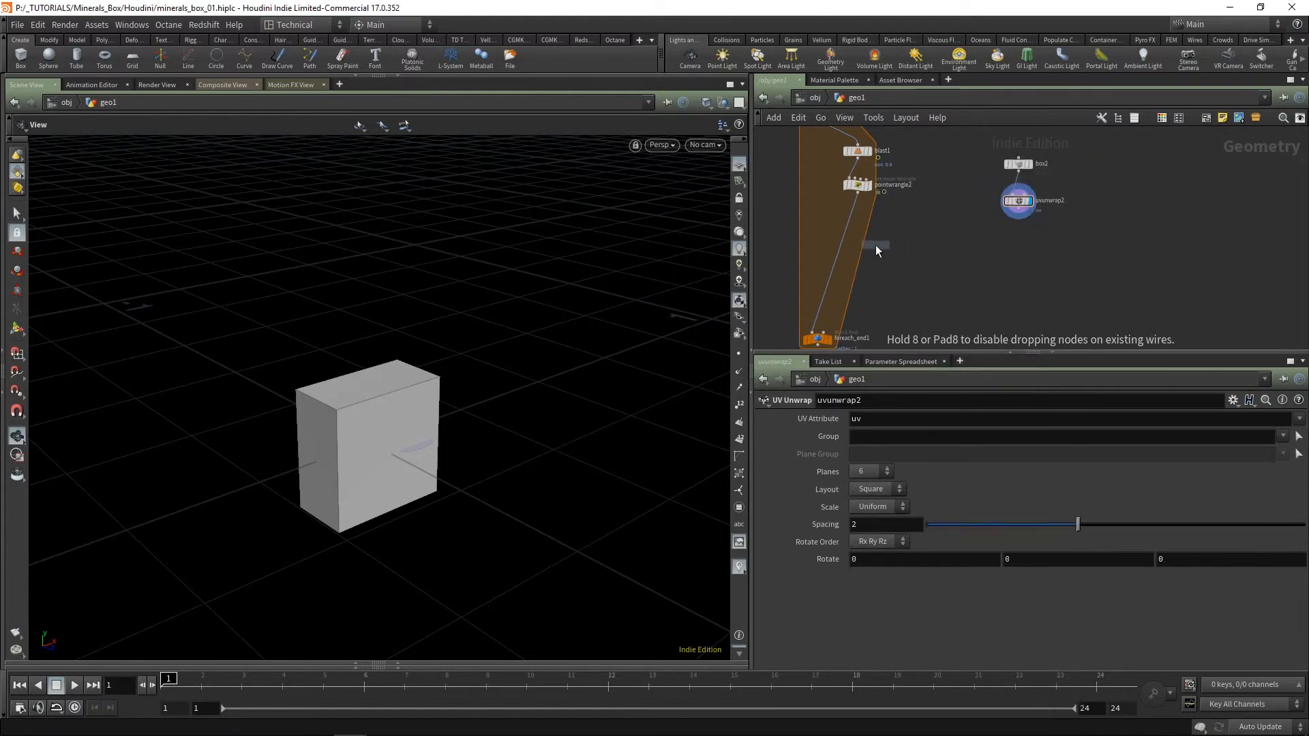
click(897, 244)
Step: Feed the Copy to Points node the unwrapped box as geometry and pointwrangle2 as target points, and display the copies
click(858, 192)
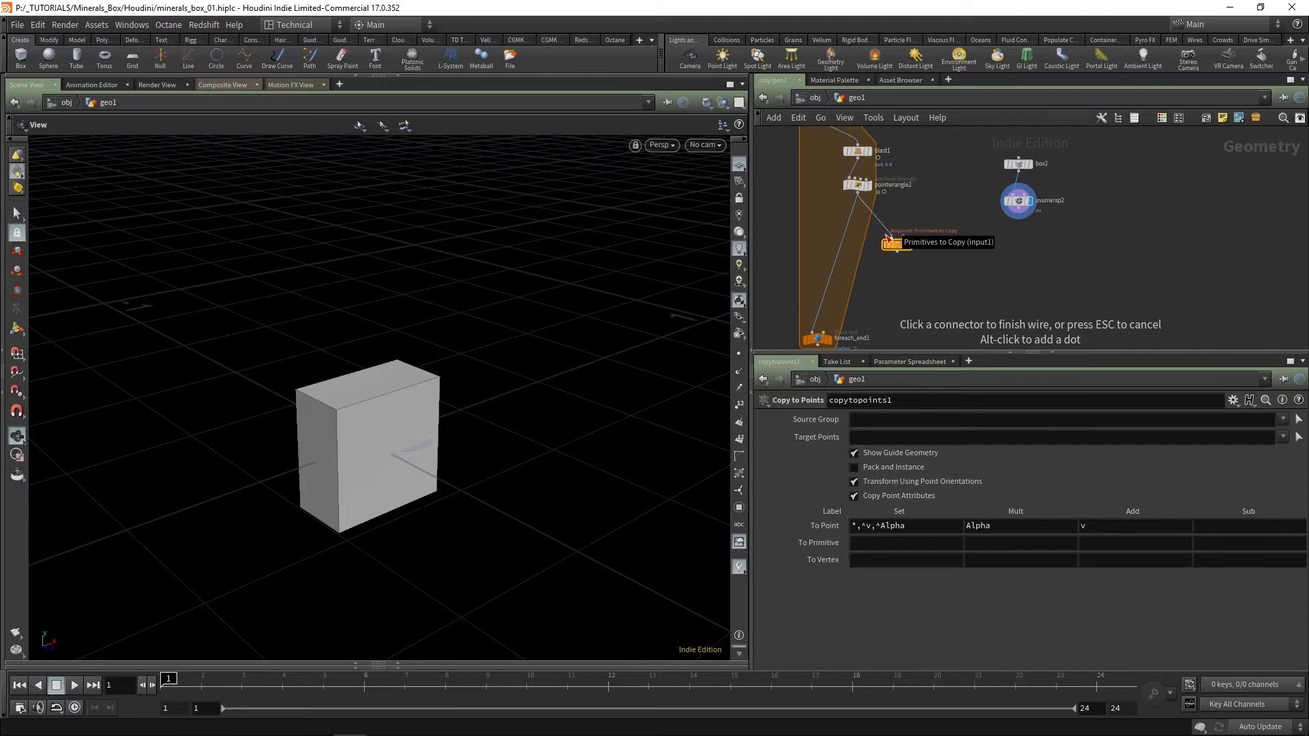
click(890, 238)
click(1018, 218)
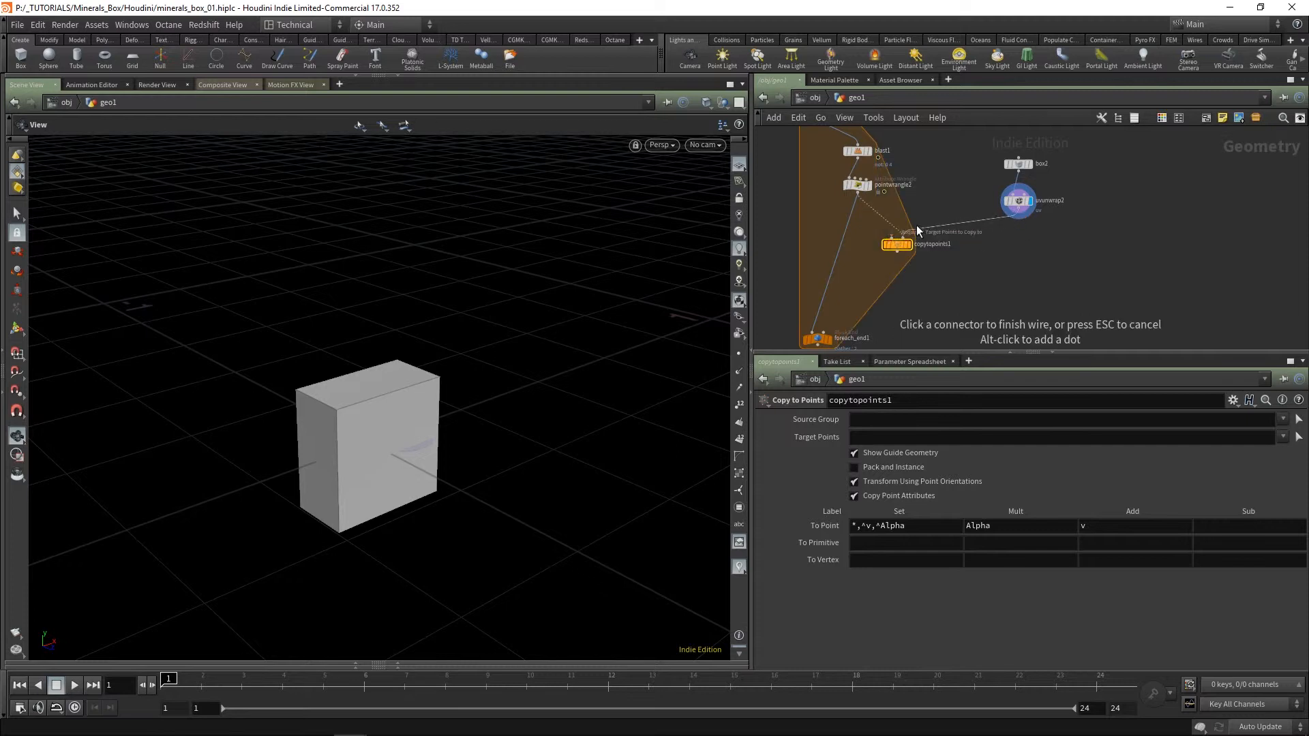
click(893, 236)
click(910, 244)
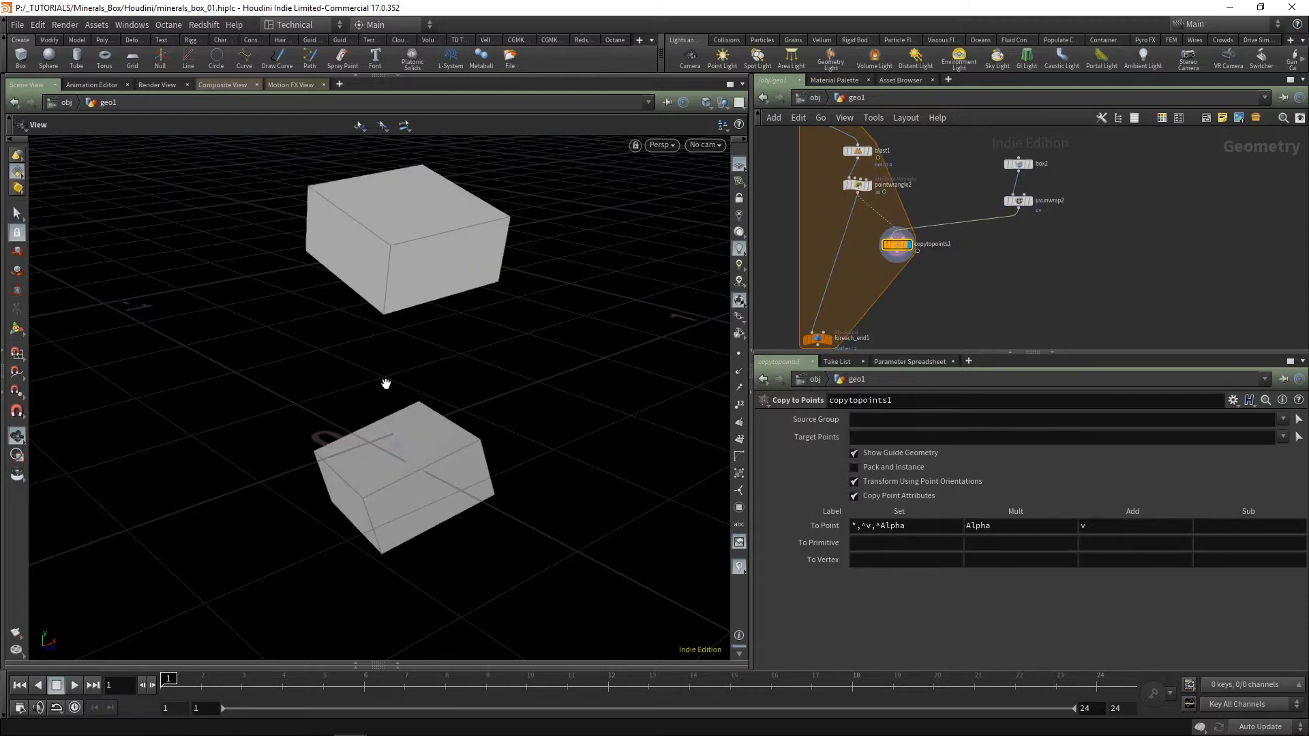
mouse_move(382, 382)
mouse_down()
mouse_move(479, 340)
mouse_move(406, 336)
mouse_move(362, 370)
mouse_move(409, 374)
mouse_move(306, 380)
mouse_move(382, 376)
mouse_up()
Step: Add a Boolean node and place it inside the loop beside copytopoints1
middle_drag(916, 338, 951, 281)
key(Tab)
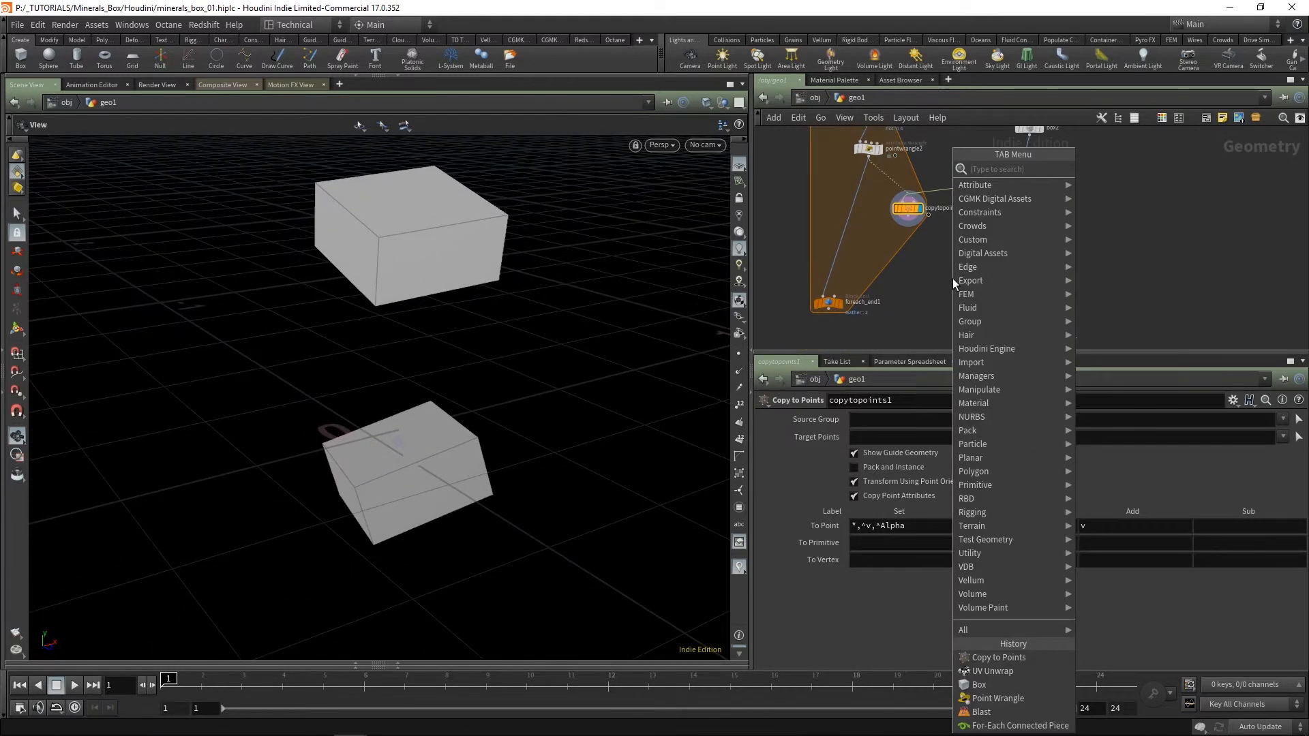
text(bool)
key(Return)
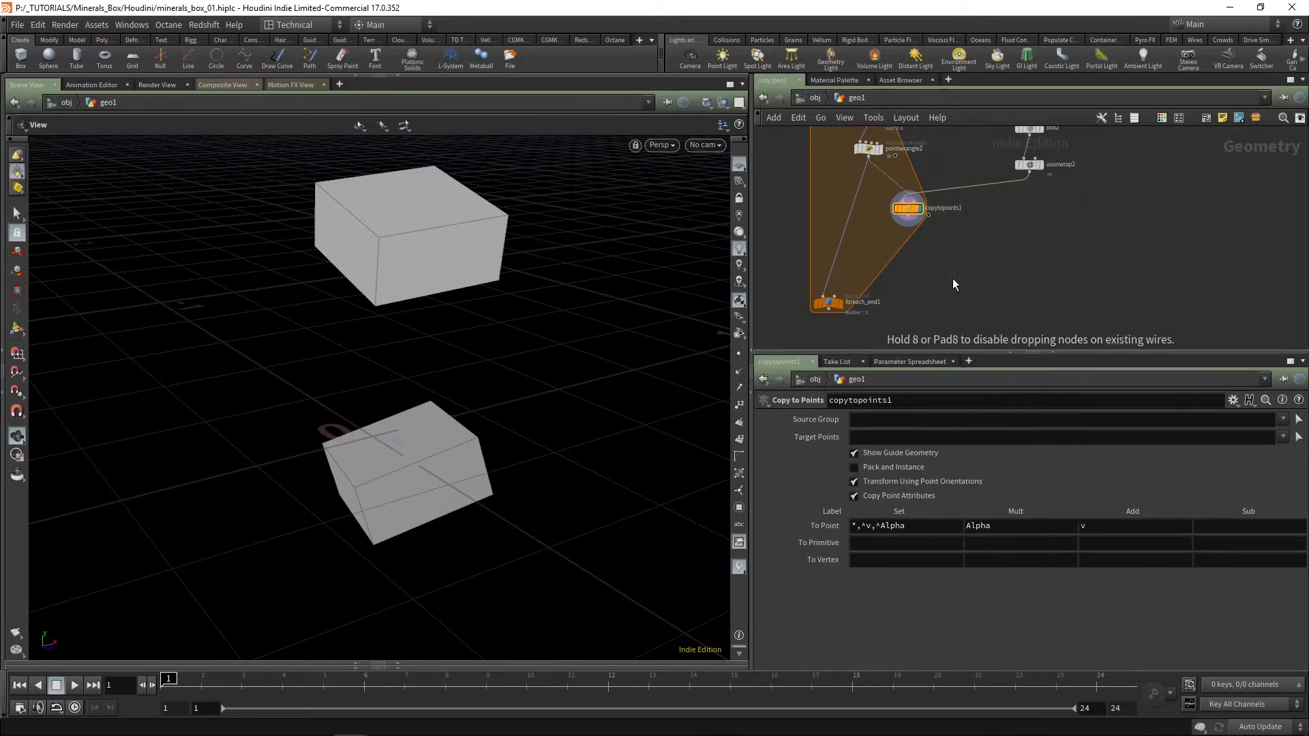
click(952, 278)
drag(953, 283, 829, 212)
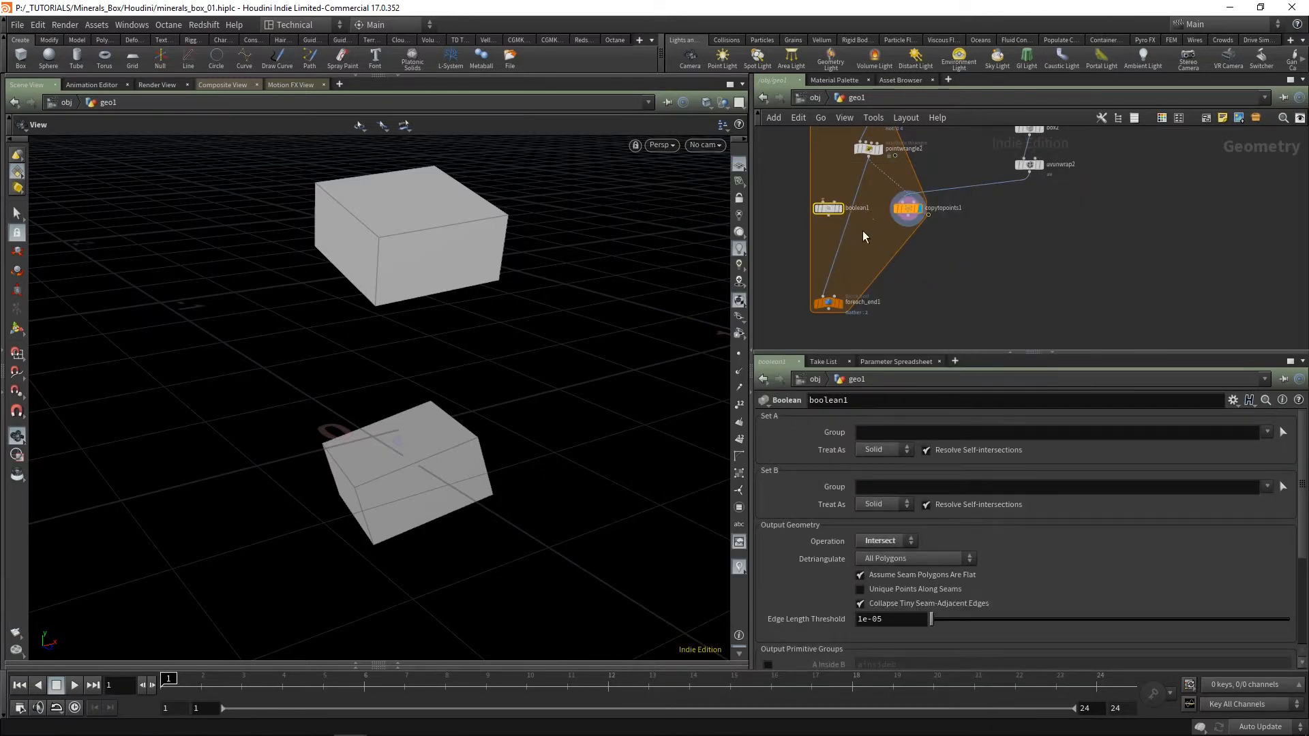
Step: Wire foreach_begin1 and copytopoints1 into the Boolean's first and second inputs, and its output into foreach_end1
middle_drag(862, 231, 865, 282)
click(832, 133)
click(832, 252)
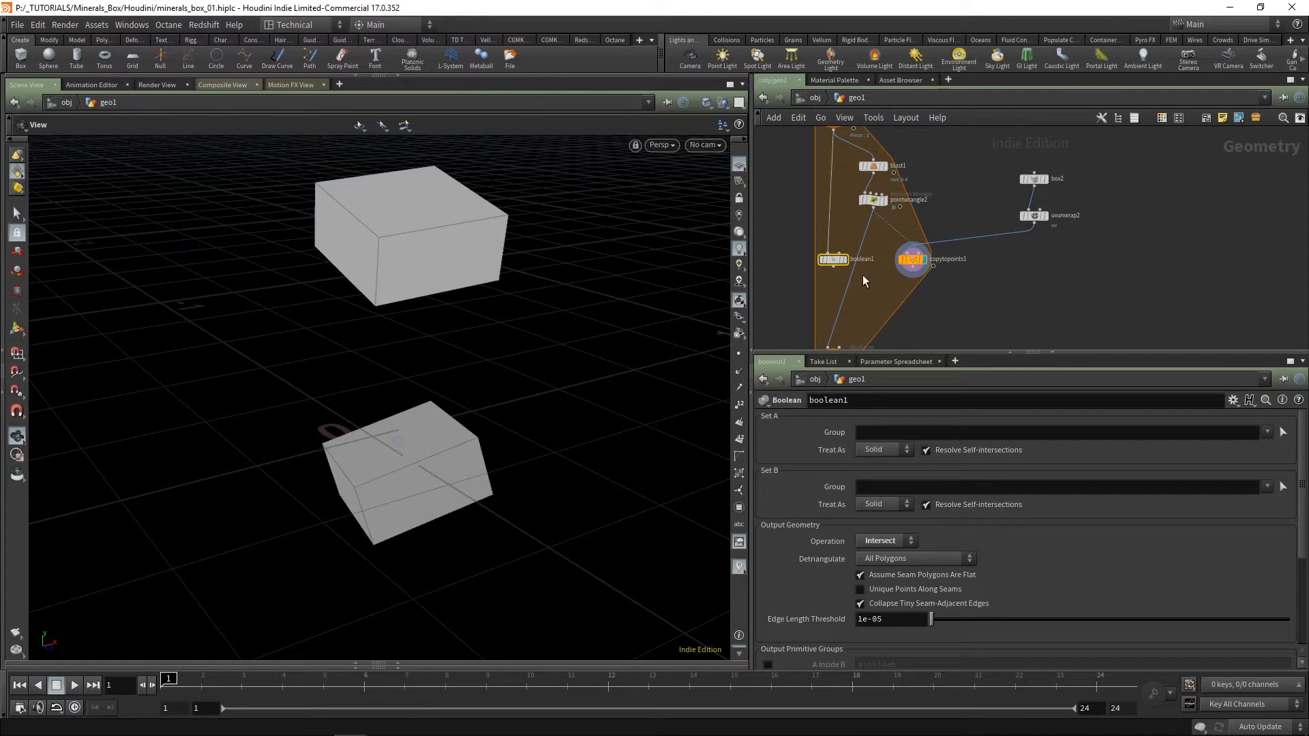
click(915, 275)
click(857, 251)
click(833, 265)
click(829, 342)
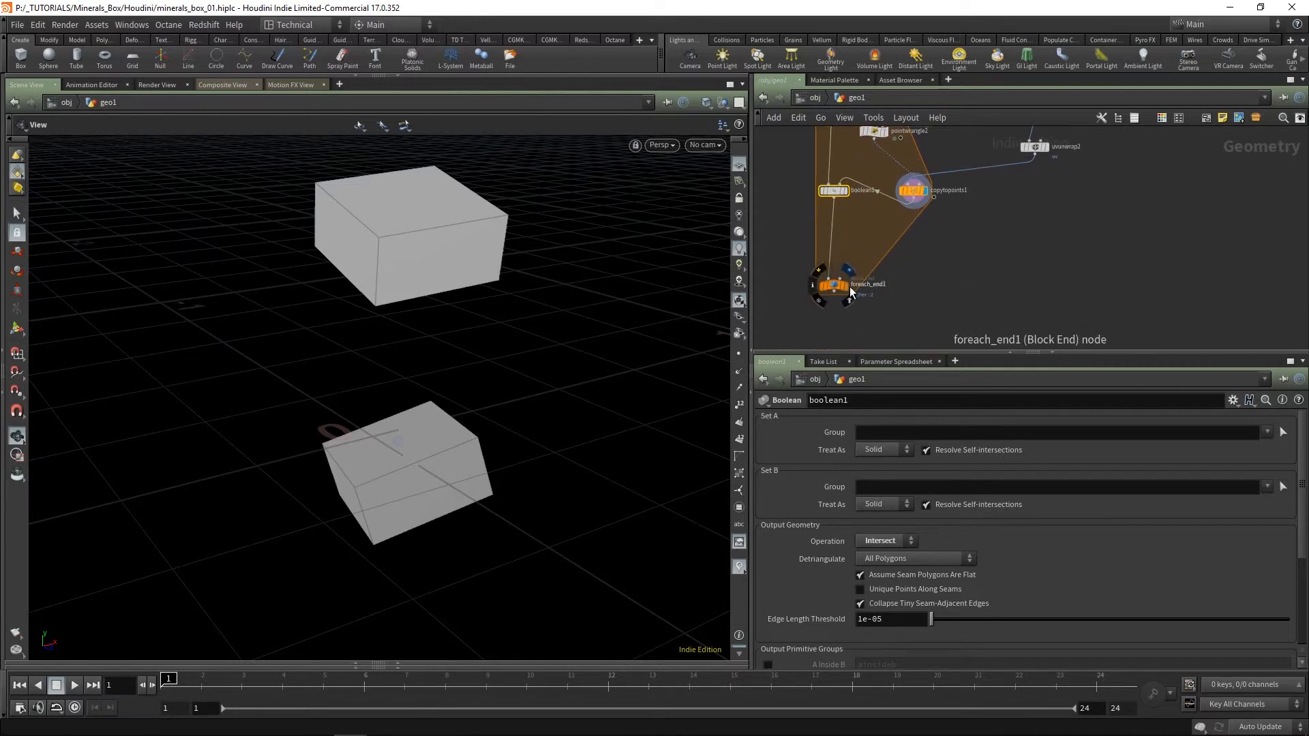
Step: Display foreach_end1 and set the Boolean's operation to Subtract
click(849, 289)
click(833, 285)
click(833, 190)
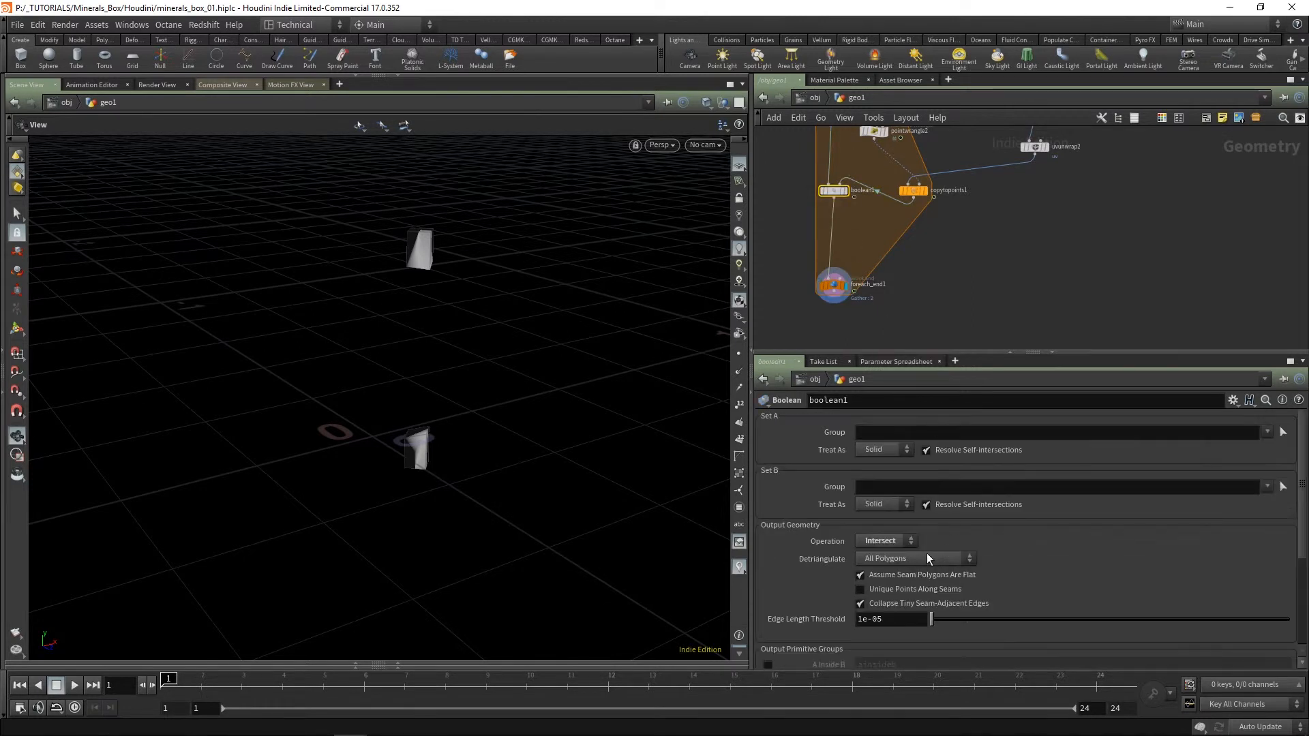
click(893, 541)
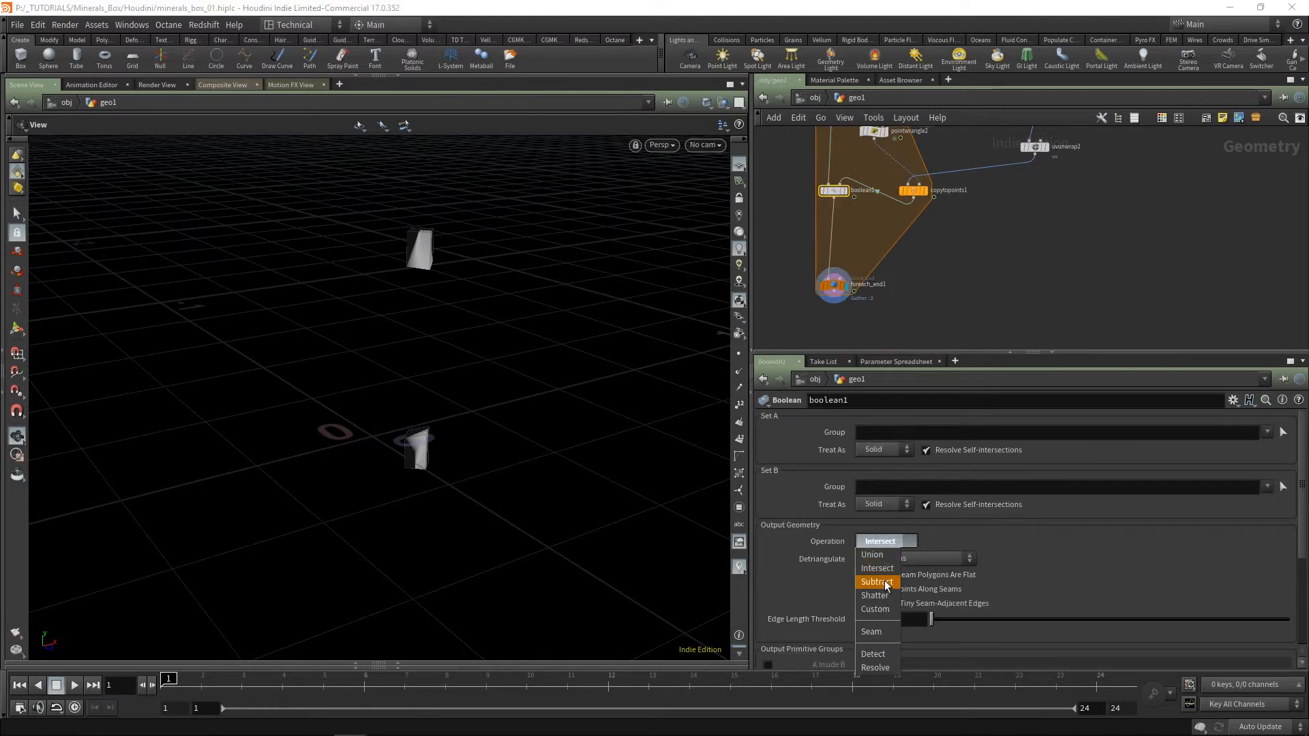
click(877, 582)
drag(514, 330, 555, 284)
drag(447, 277, 452, 341)
Step: Add a Normal node below foreach_end1 and wire the loop's output into it
middle_drag(1016, 310, 1025, 257)
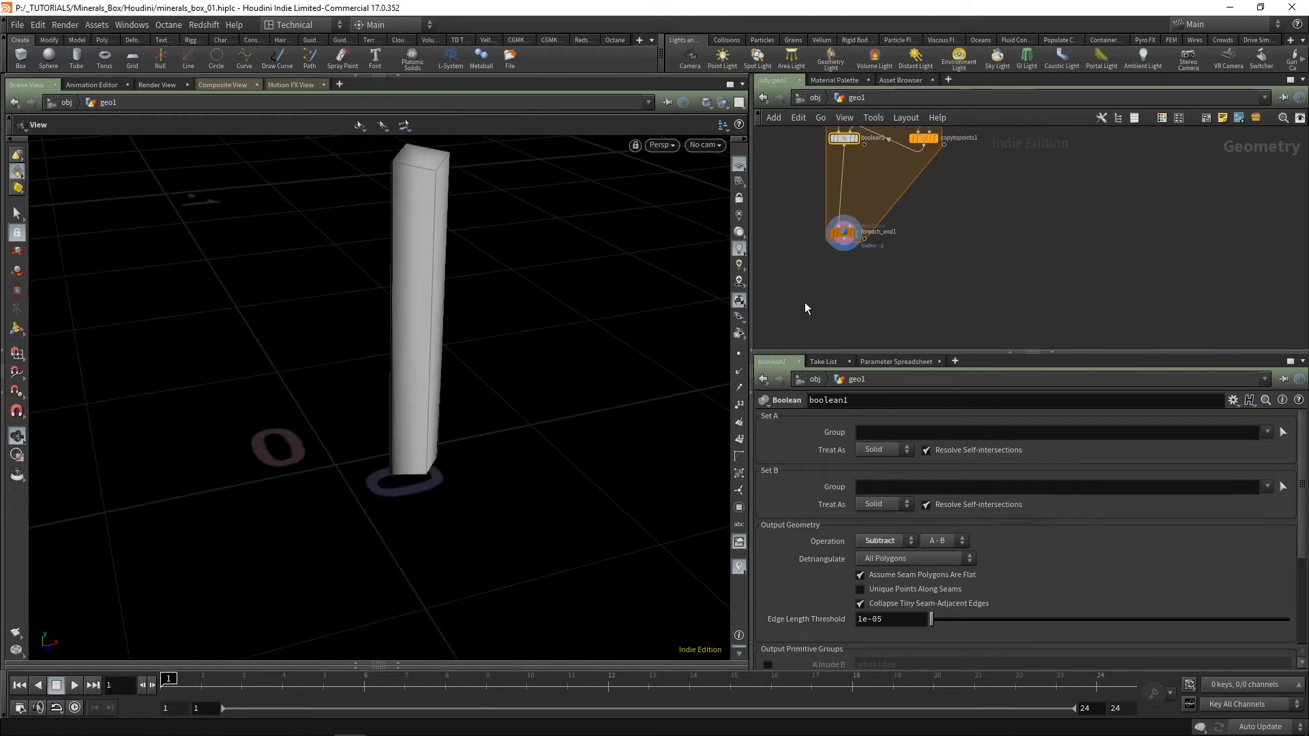
key(Tab)
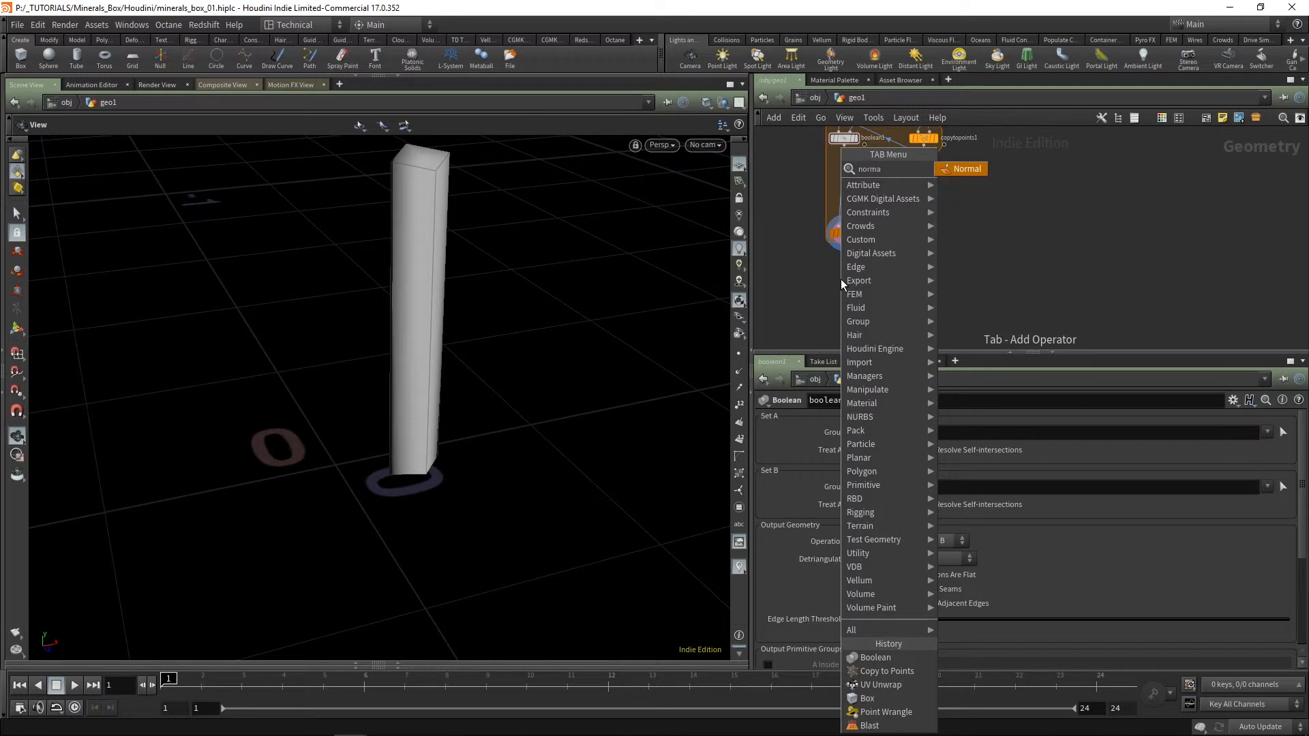
text(normal)
key(Return)
click(864, 239)
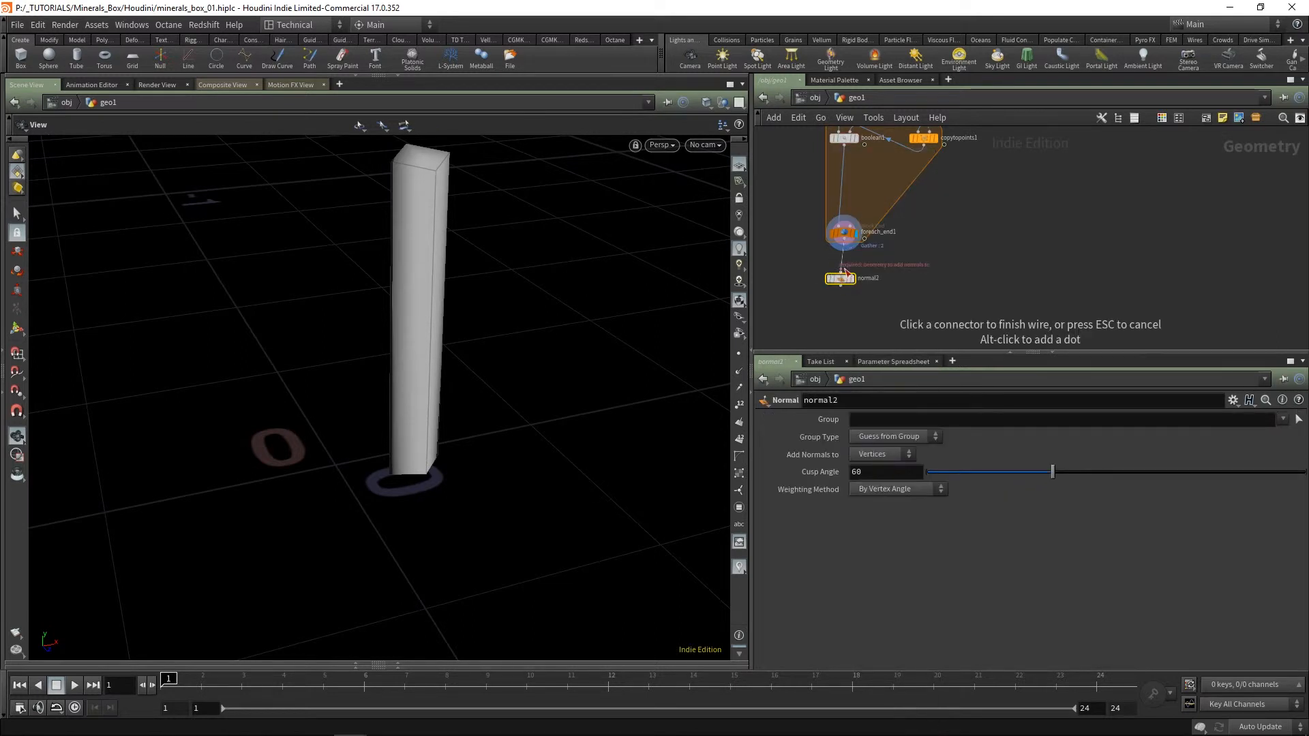
click(840, 273)
Step: Inspect the cut box and its UV grid texture from several angles
drag(300, 276, 380, 286)
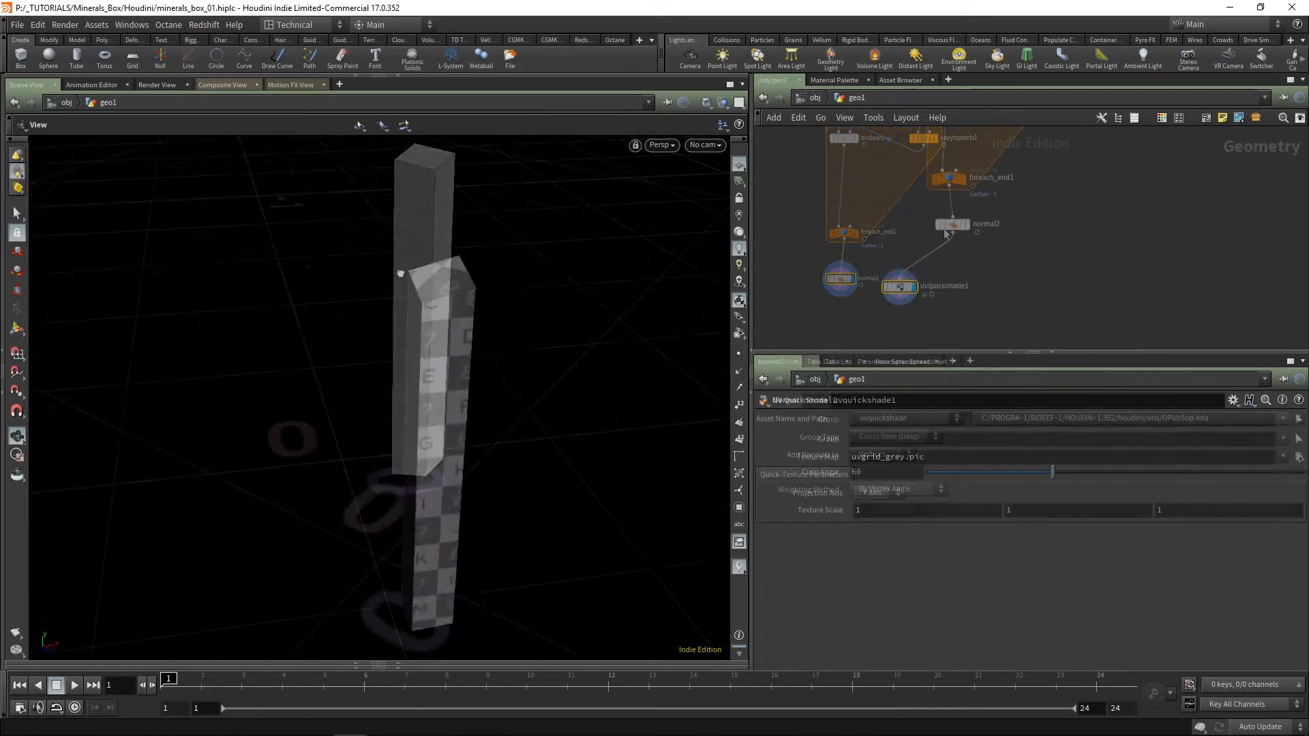
drag(518, 341, 582, 241)
drag(362, 381, 412, 406)
middle_drag(1116, 197, 1008, 285)
scroll(991, 270, down, 1)
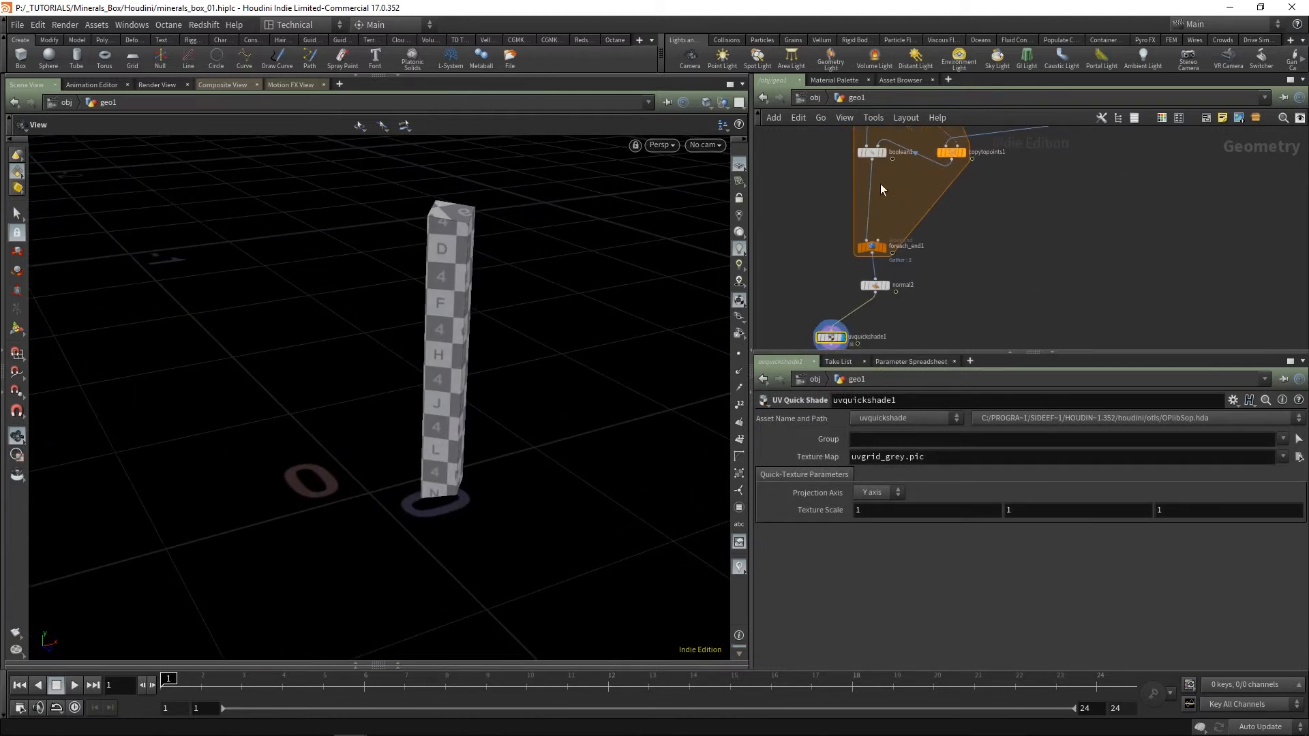
Step: Tidy the loop by moving boolean1 down toward foreach_end1 and copytopoints1 in line below pointwrangle2
drag(870, 153, 871, 198)
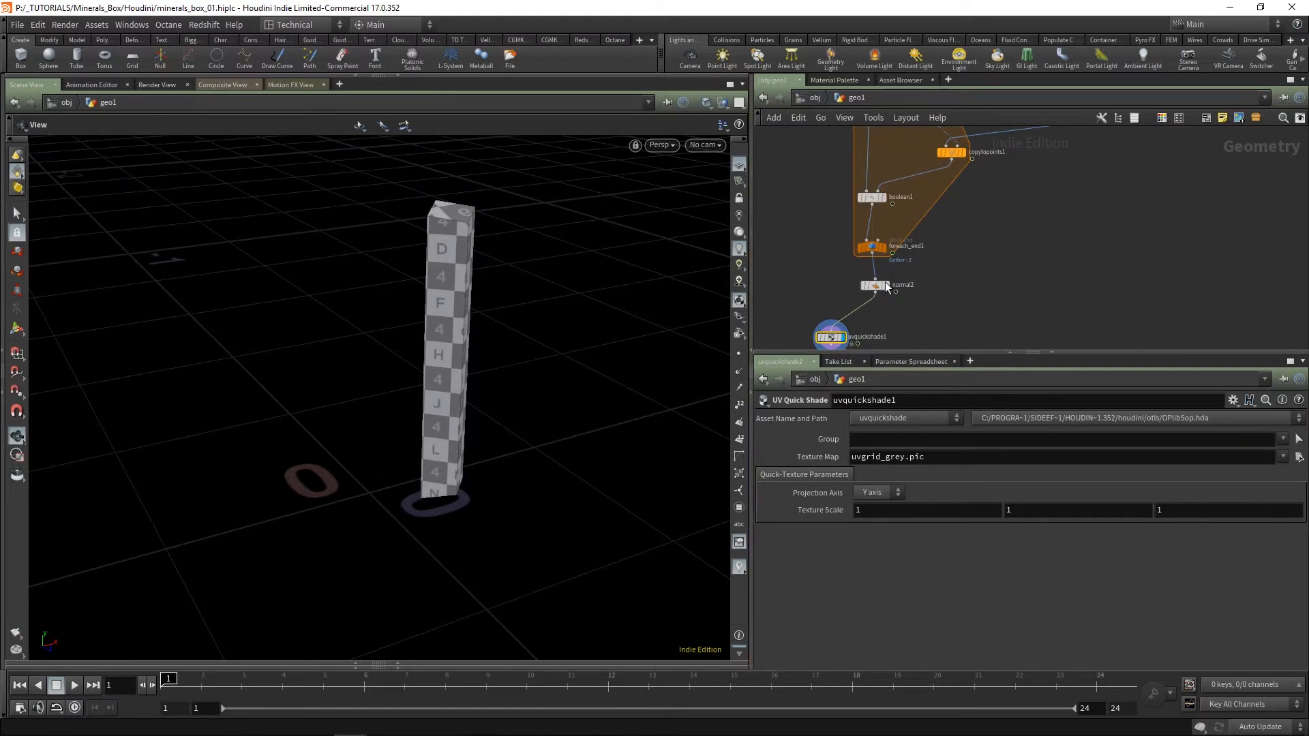
middle_drag(997, 210, 988, 313)
drag(943, 256, 902, 244)
scroll(901, 247, up, 4)
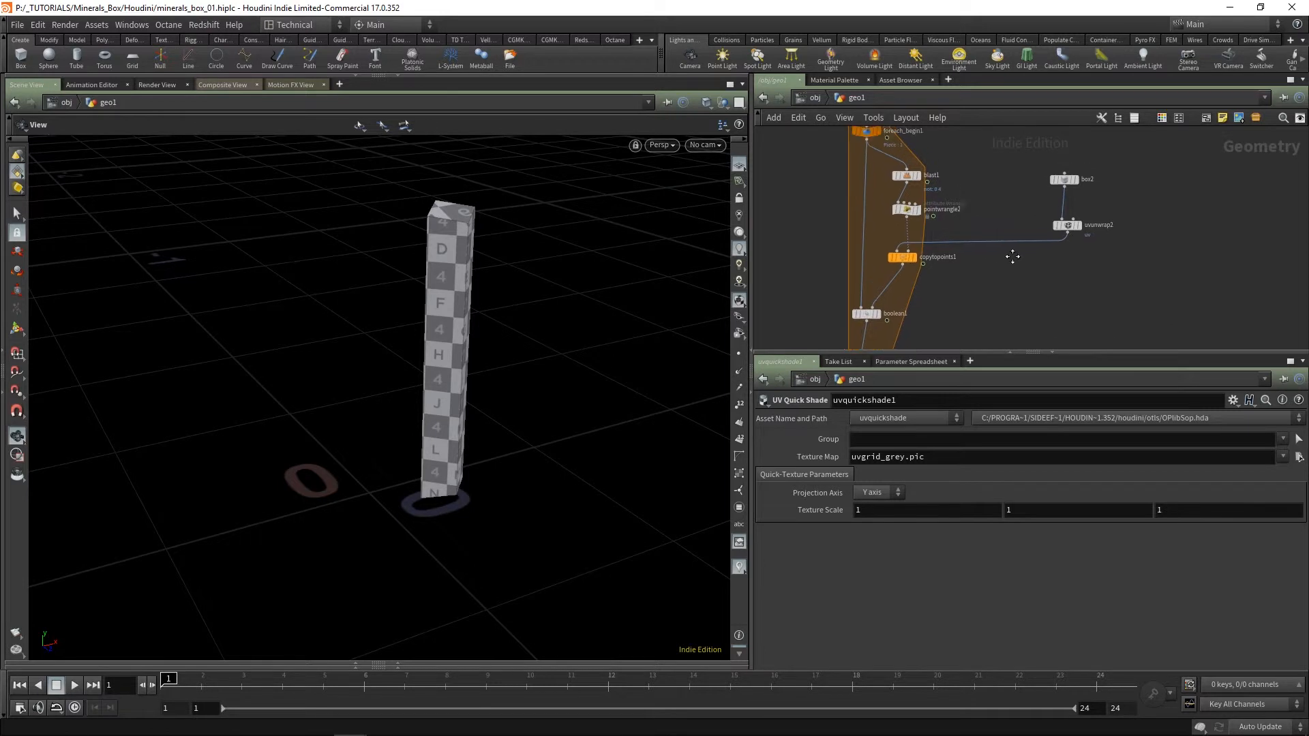
click(880, 260)
click(894, 181)
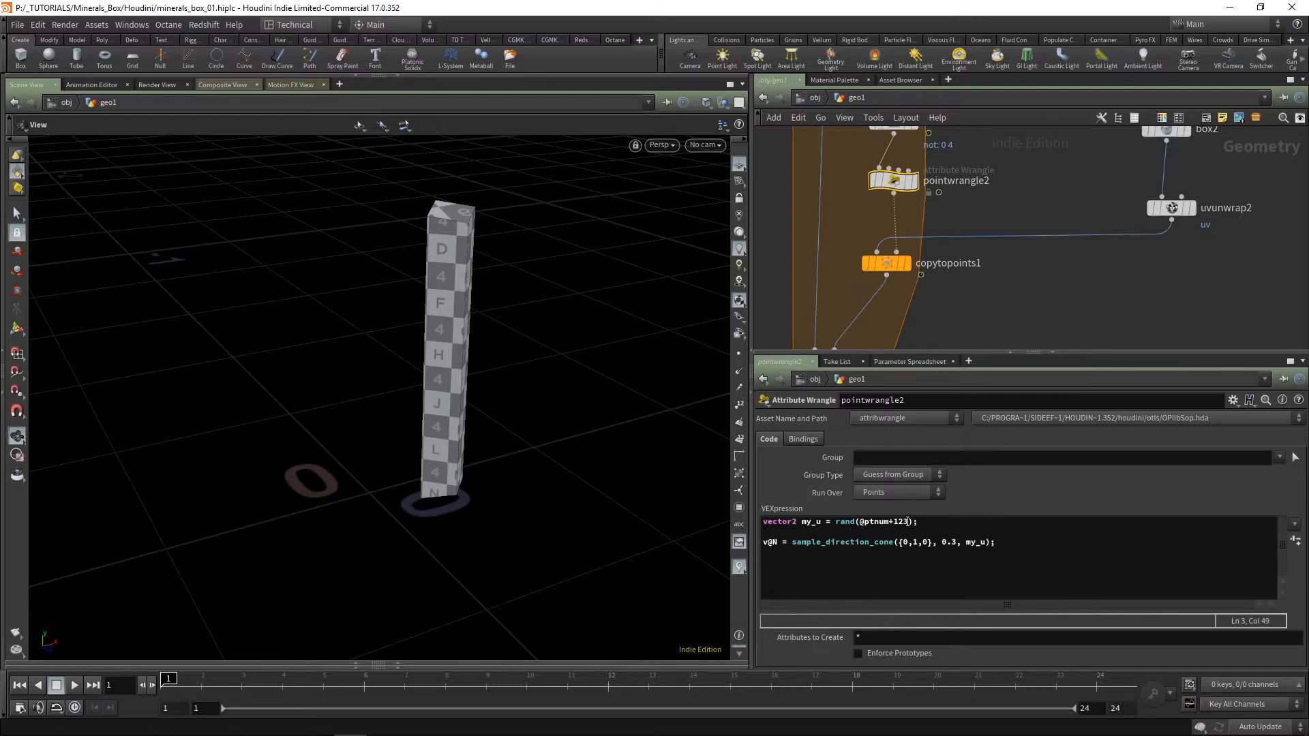
click(912, 522)
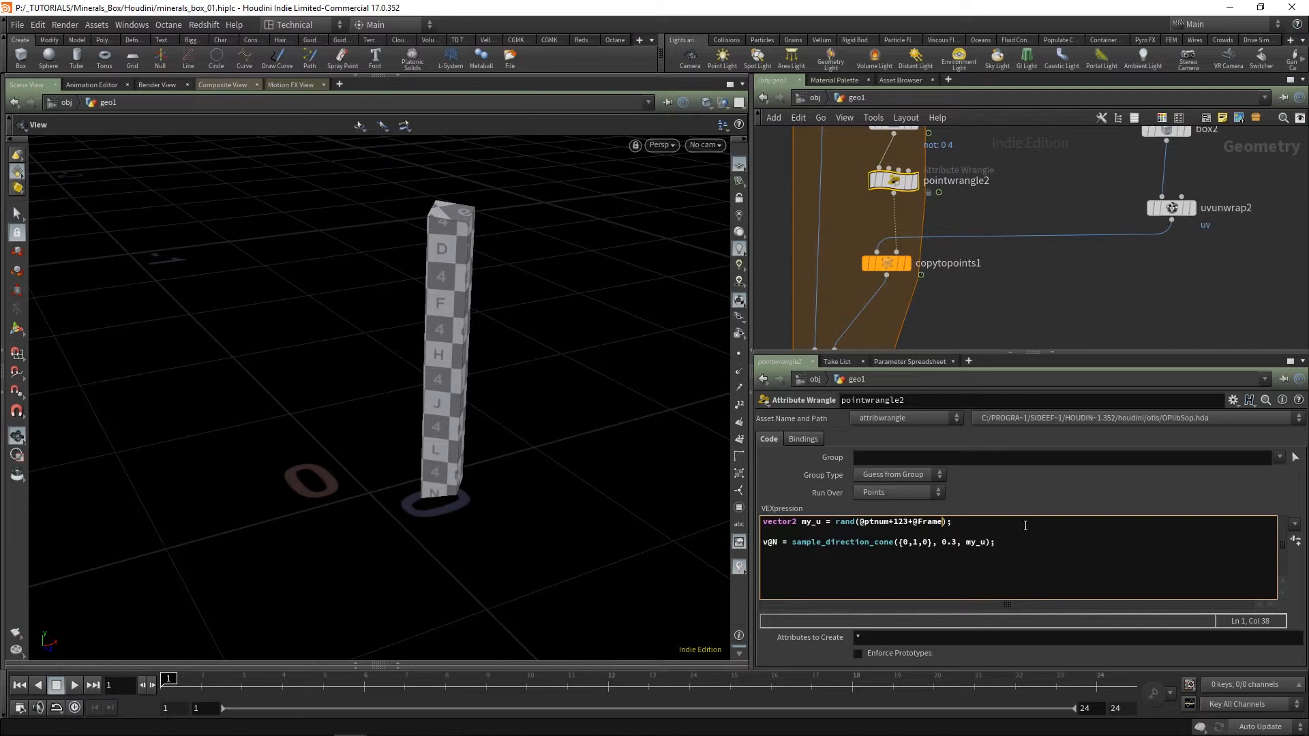
click(1024, 358)
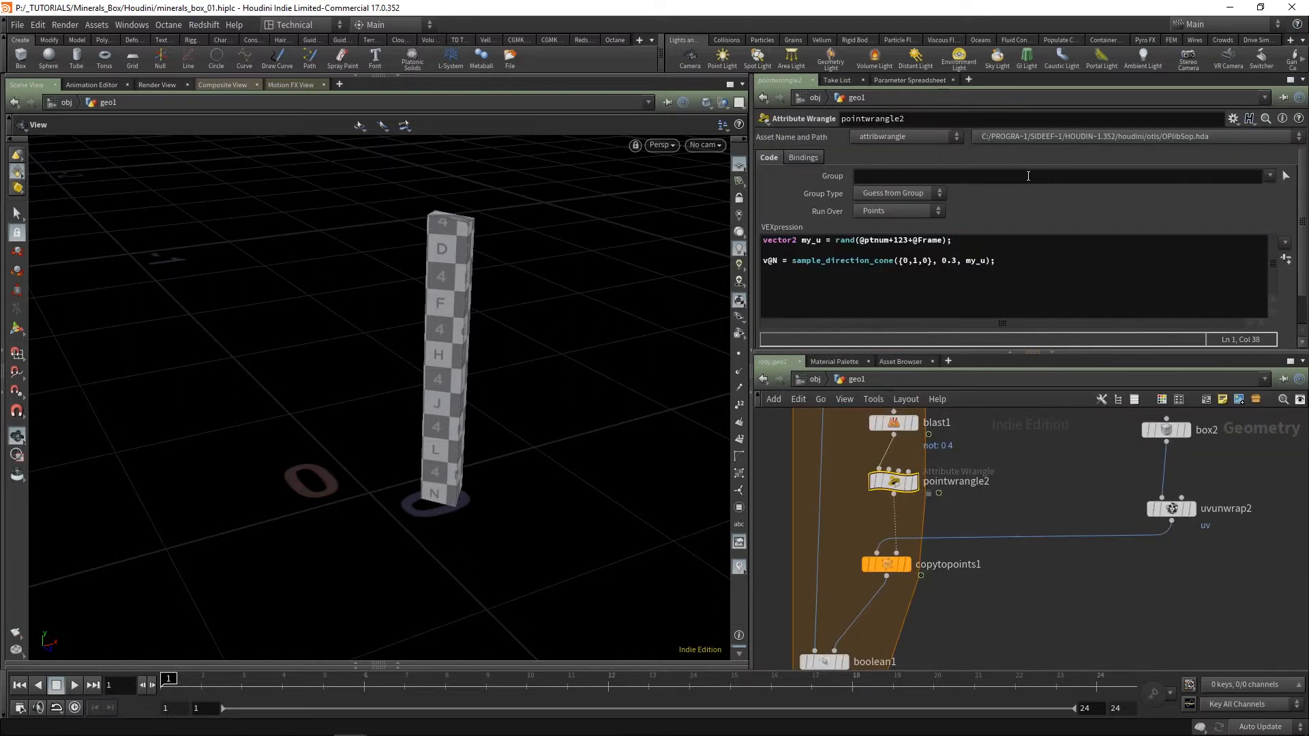
middle_drag(1067, 481, 1069, 523)
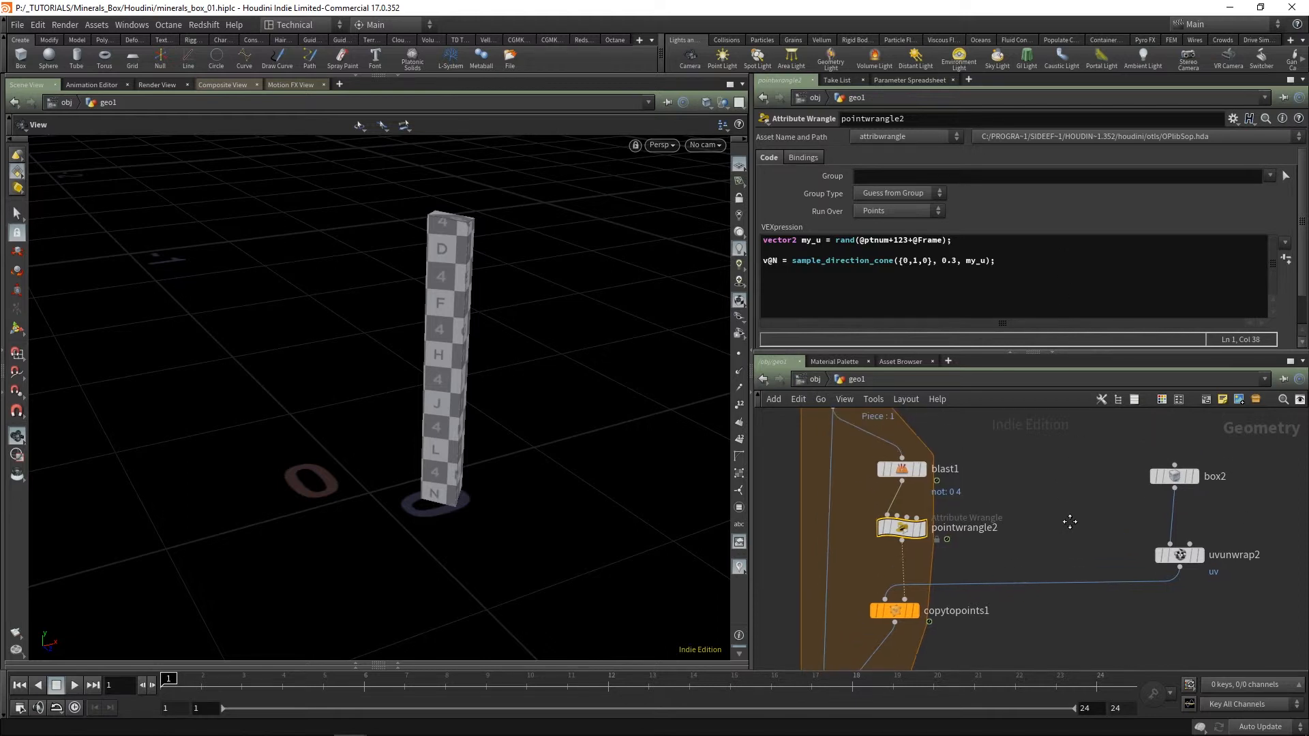
click(1035, 357)
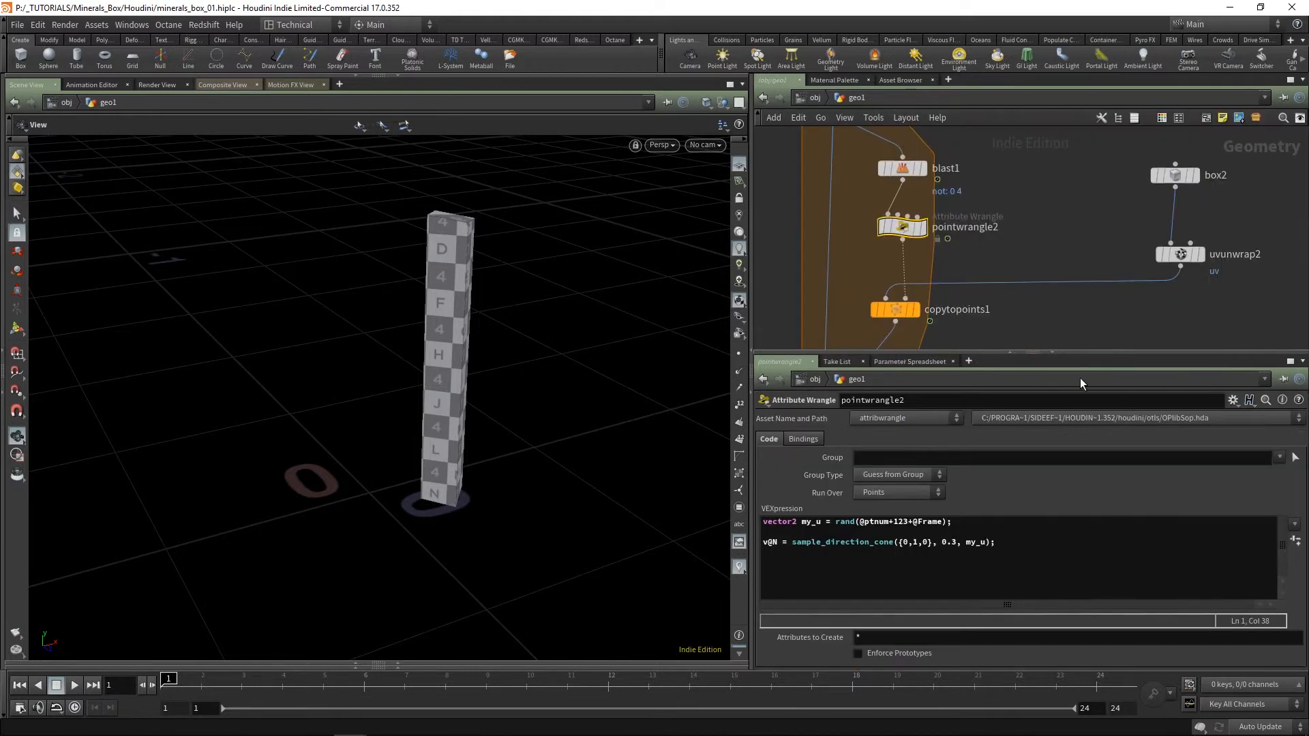
scroll(1032, 204, down, 3)
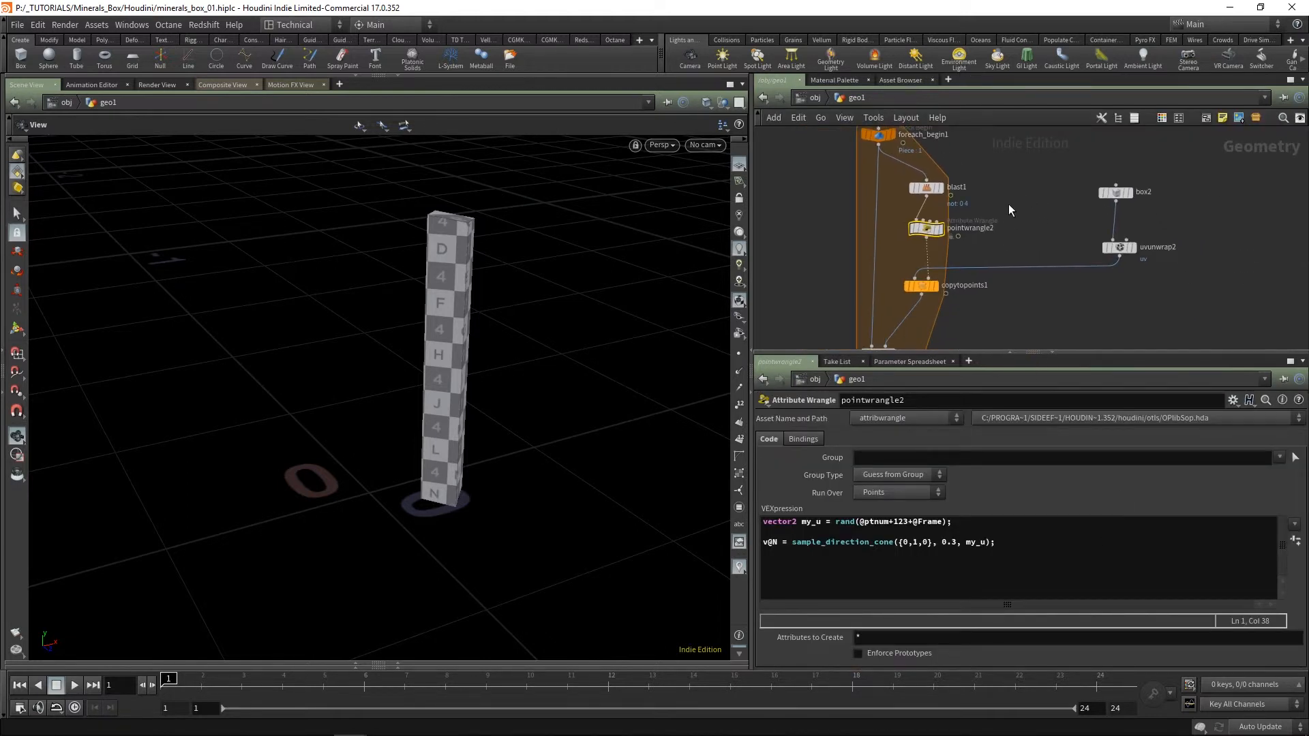
click(939, 229)
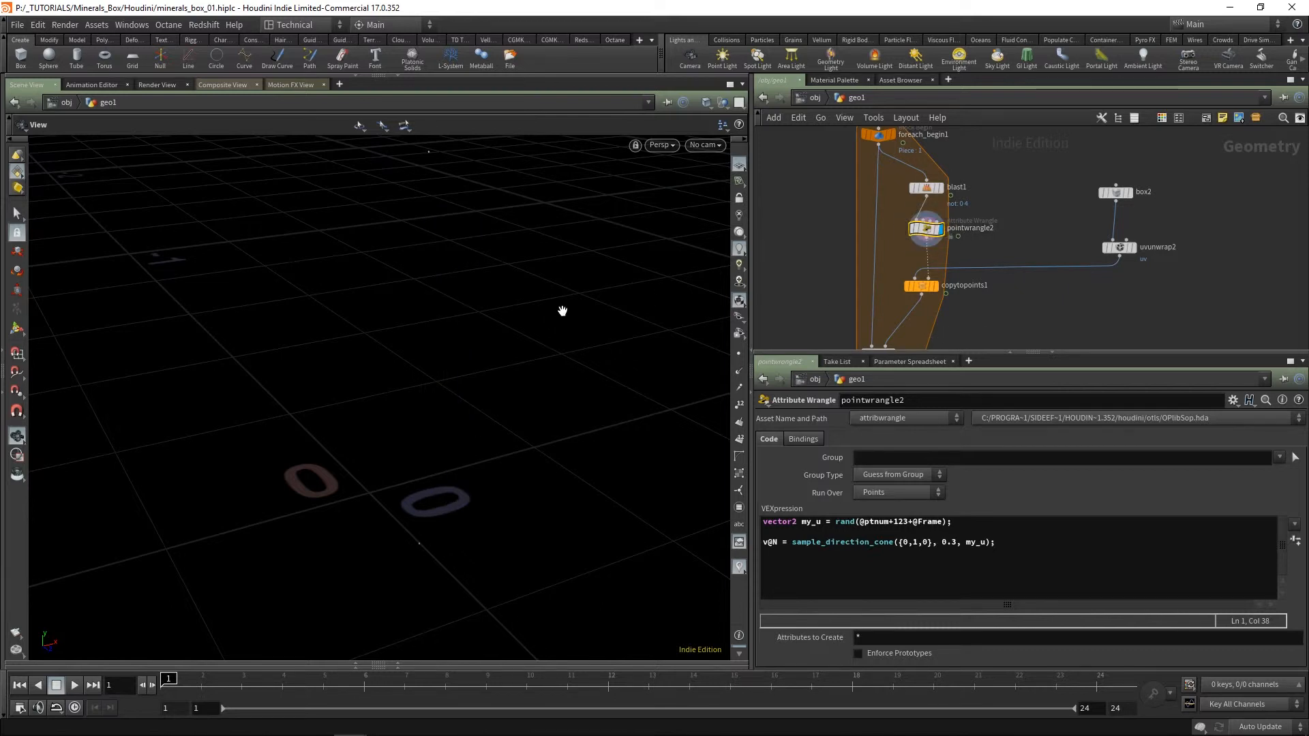
click(739, 405)
scroll(974, 213, down, 2)
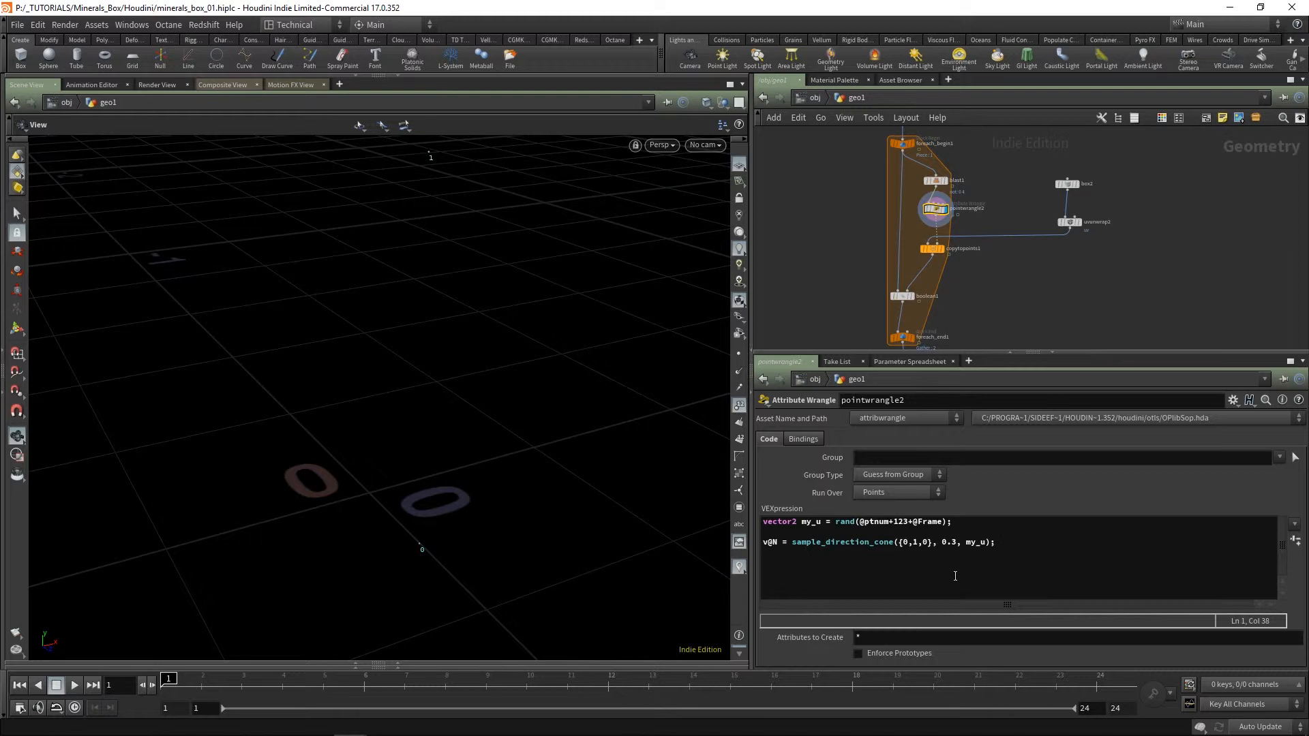
drag(889, 524, 875, 523)
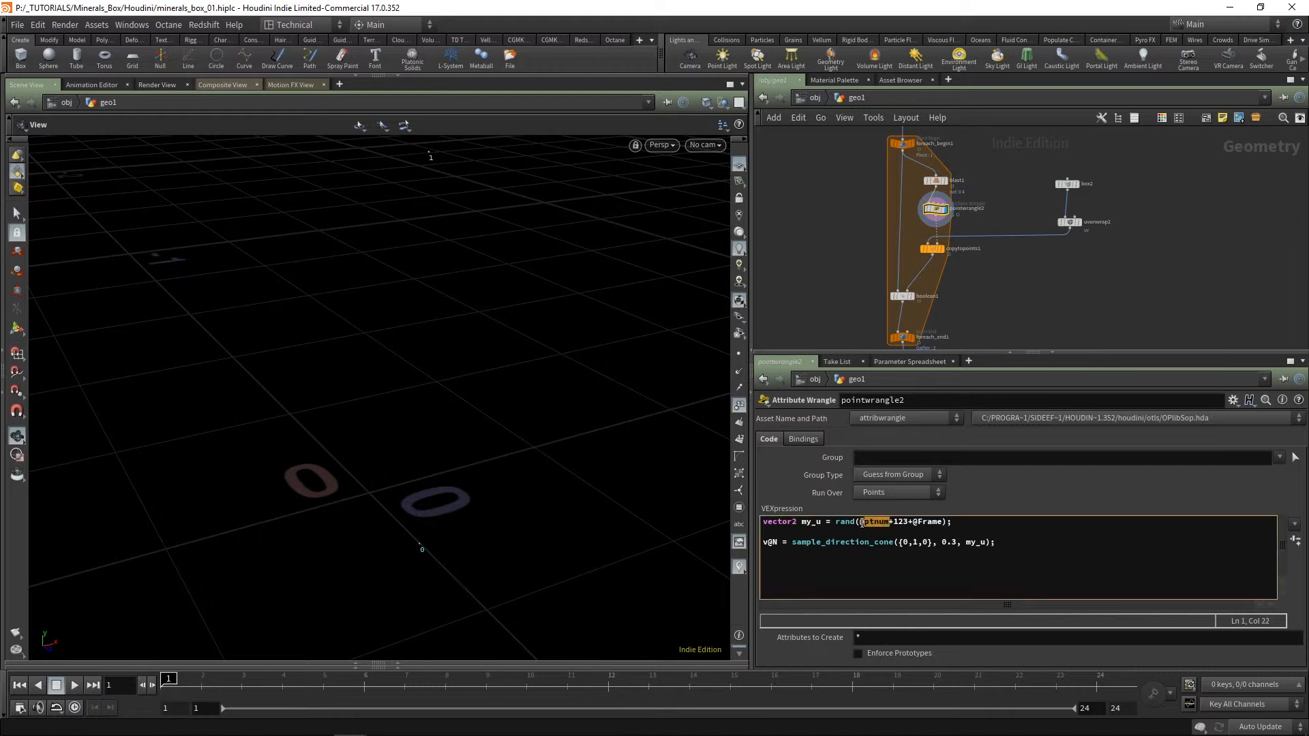
click(871, 524)
Step: Display the connectivity1 result, hide the point numbers again, and review the constant 123 in pointwrangle2's random seed
scroll(1000, 185, down, 1)
middle_drag(1000, 187, 988, 281)
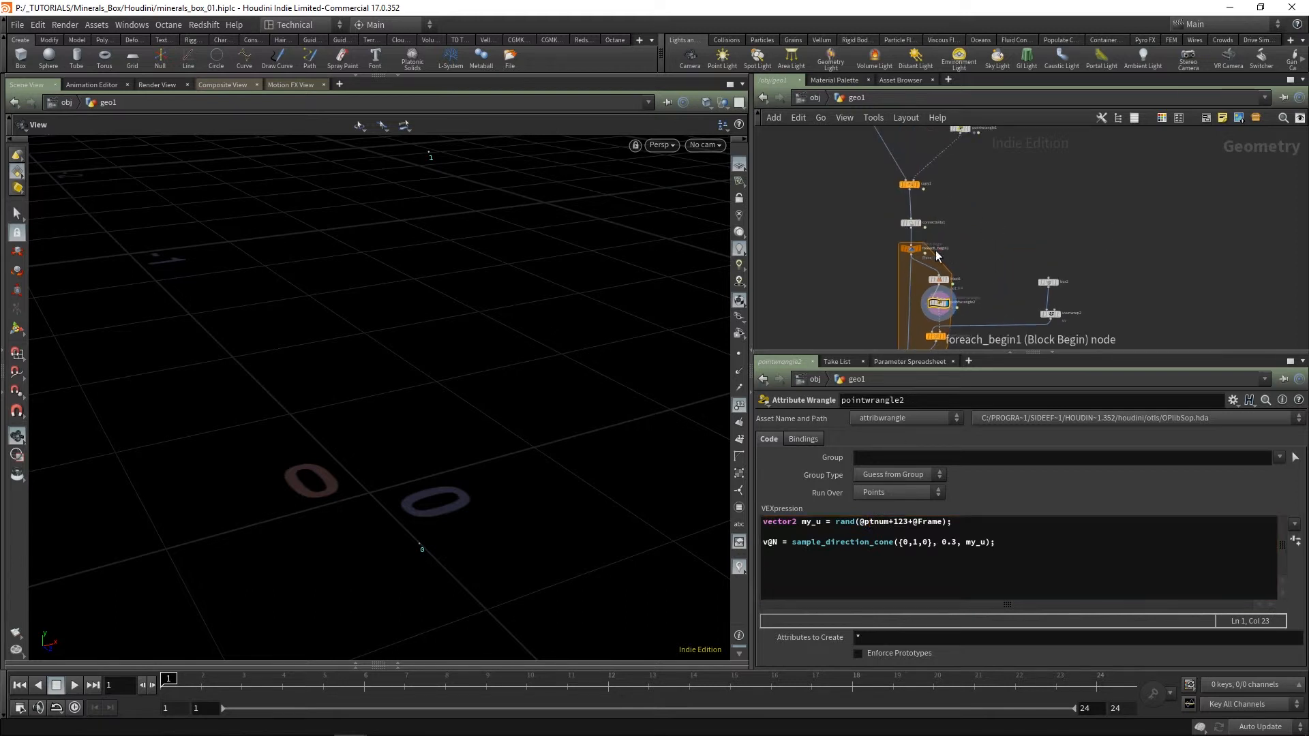
scroll(926, 259, up, 3)
click(926, 193)
scroll(447, 330, down, 3)
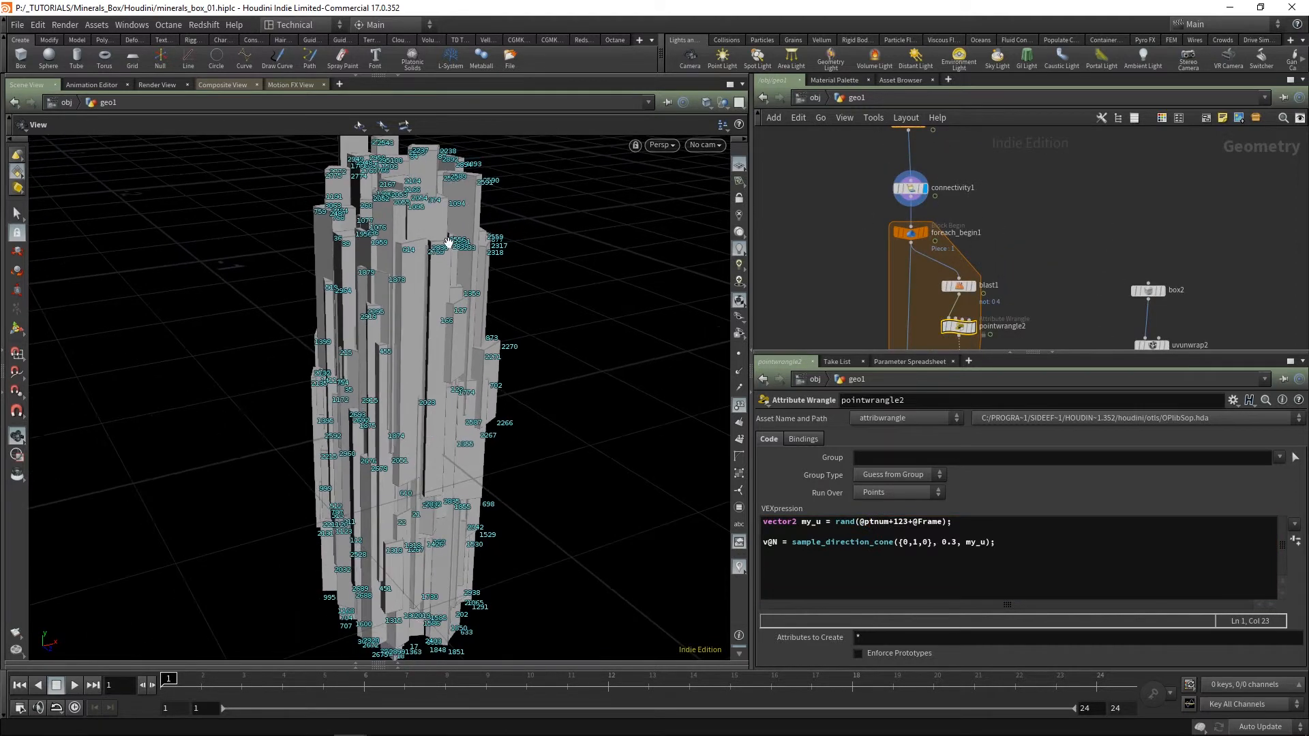
click(739, 406)
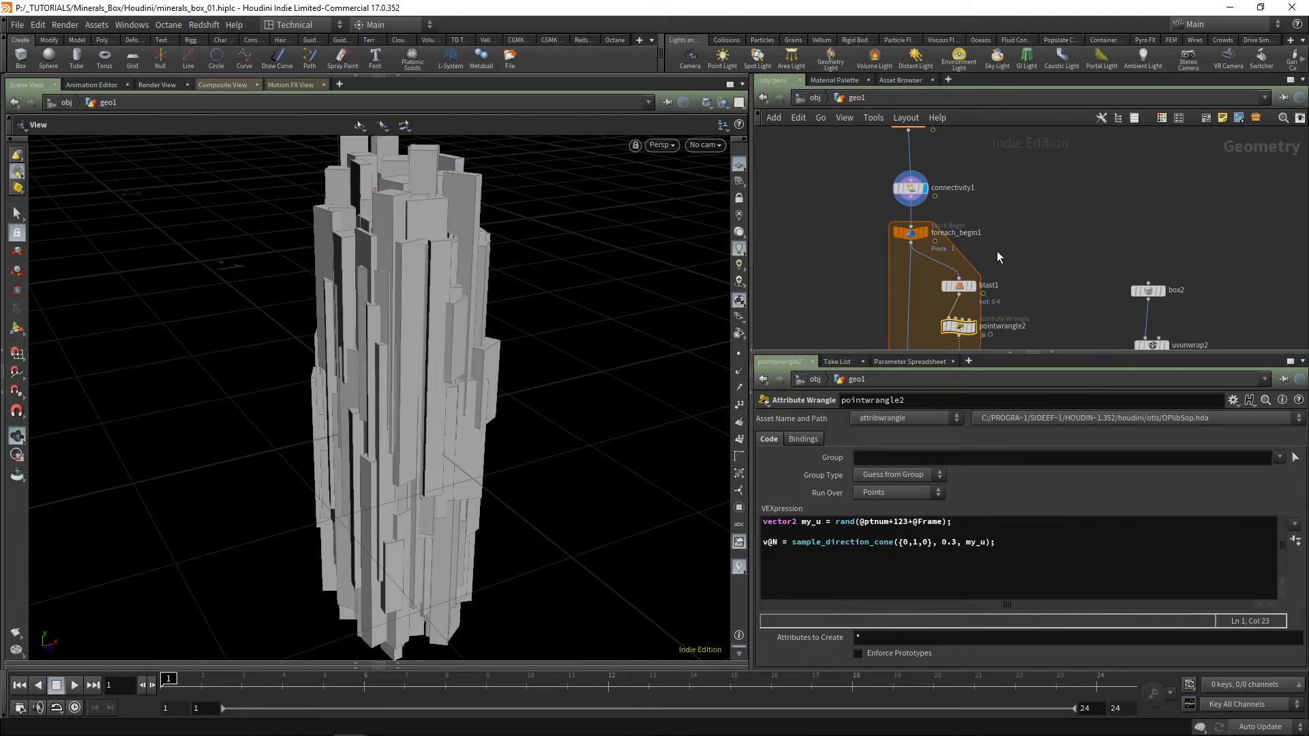
middle_drag(1000, 273, 1007, 181)
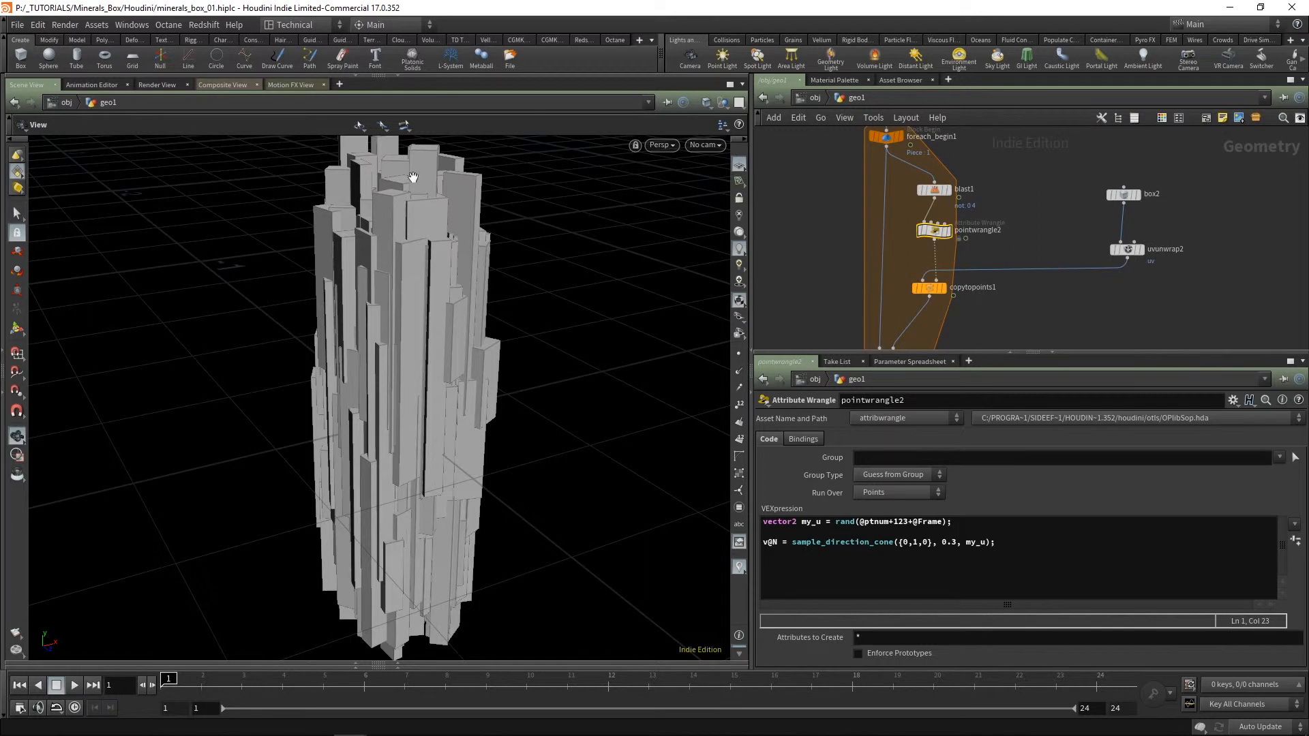
mouse_move(933, 233)
drag(908, 522, 899, 522)
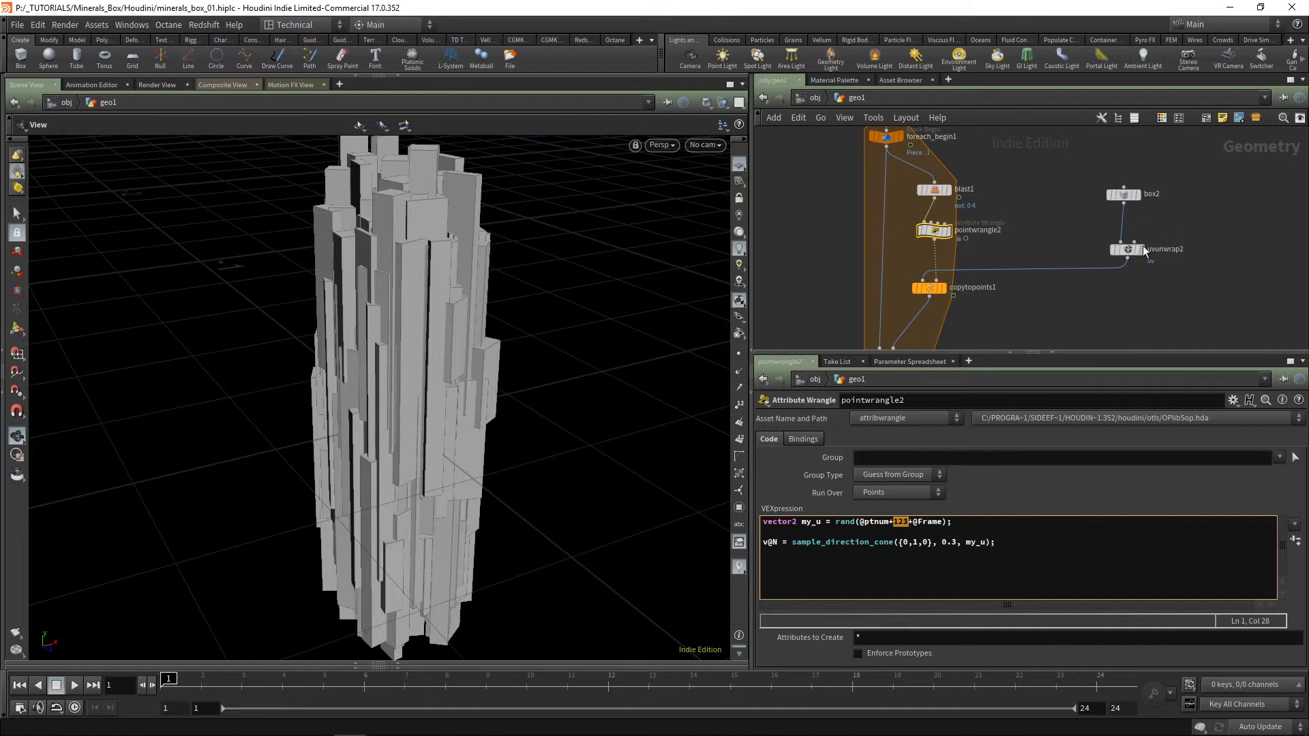
Step: Create a meta import node from foreach_begin1 and place the pair side by side at the start of the loop
middle_drag(1036, 223, 1020, 183)
scroll(989, 286, down, 1)
middle_drag(988, 290, 1007, 366)
scroll(901, 252, up, 4)
click(884, 203)
scroll(1020, 194, down, 3)
middle_drag(1040, 181, 1040, 277)
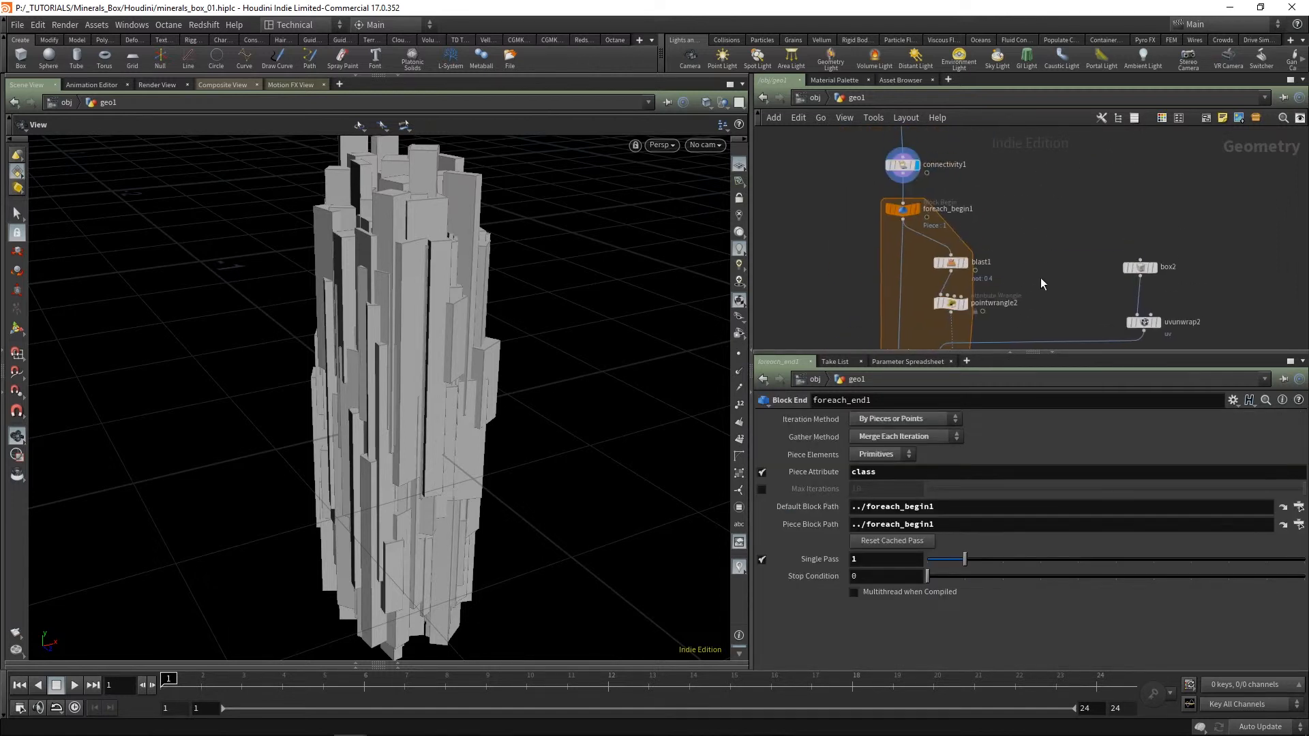
click(902, 209)
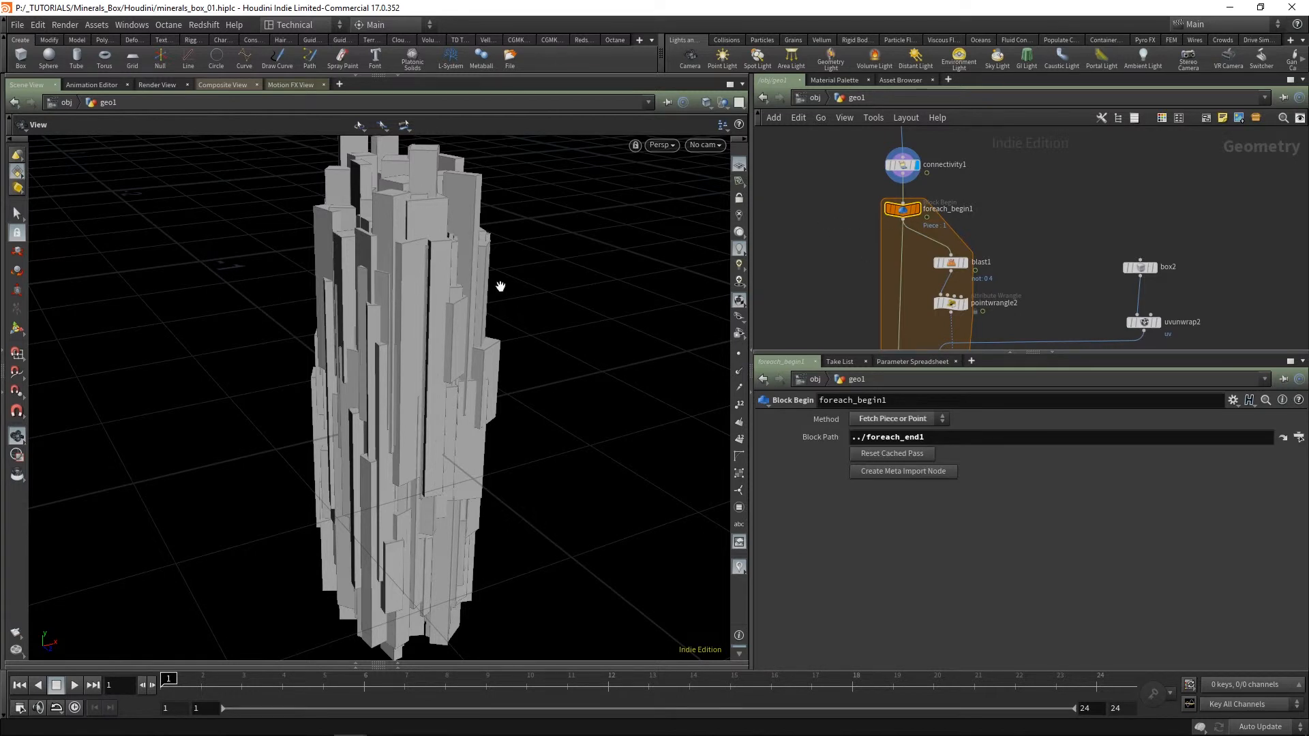
click(890, 473)
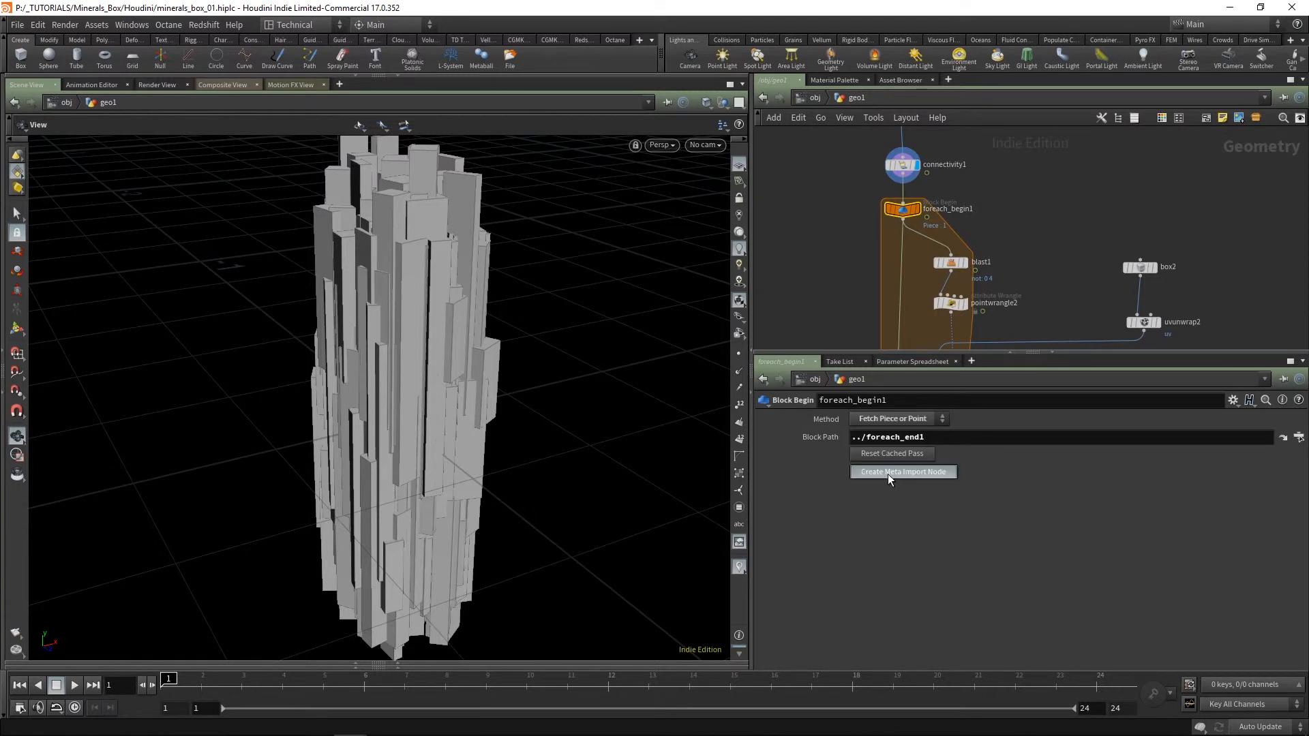
drag(1017, 213, 1006, 205)
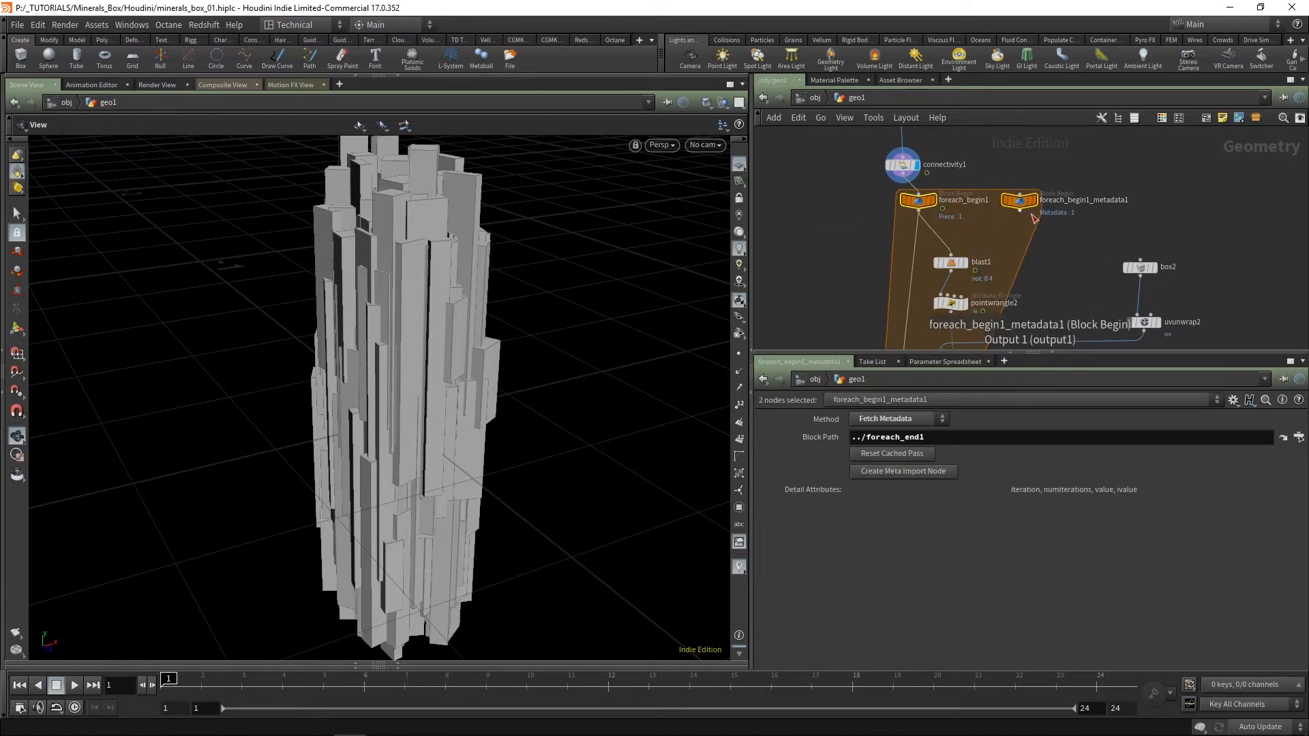
click(1040, 236)
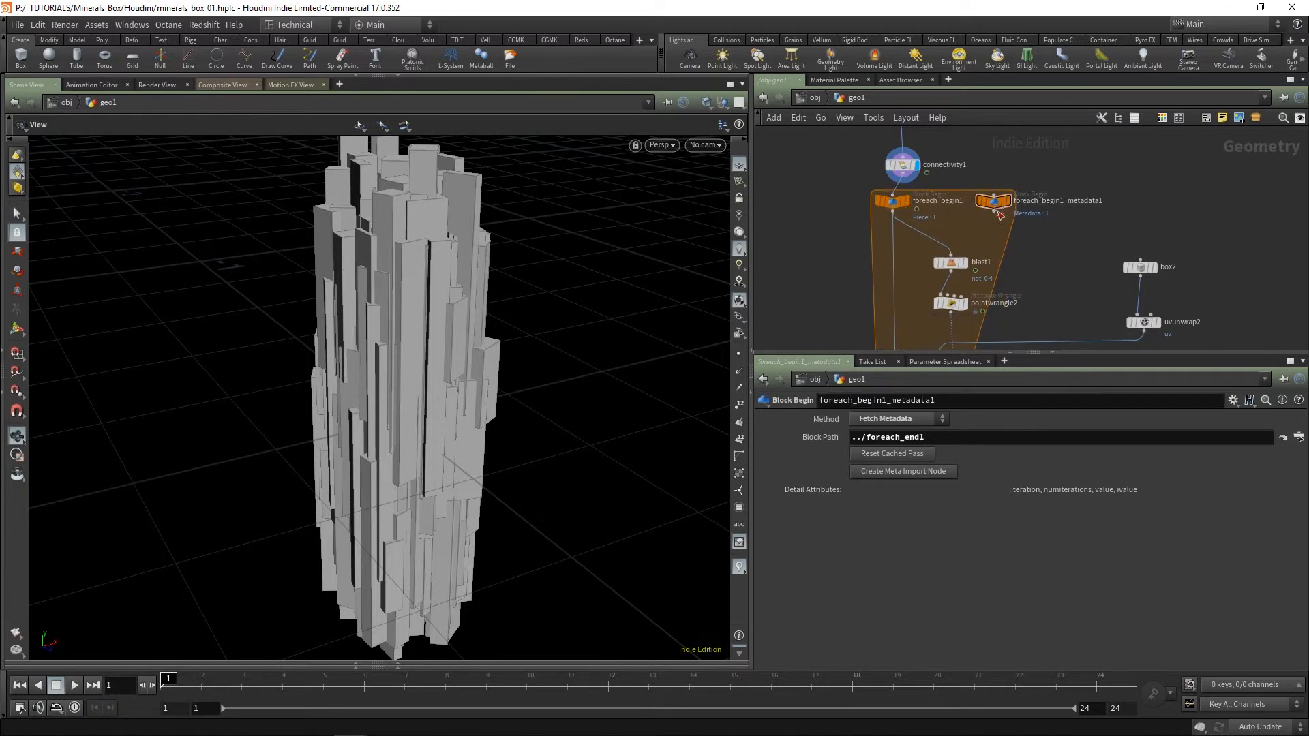
Step: Wire foreach_begin1_metadata1 into the second input of pointwrangle2 and shift blast1 slightly away from the new wire
click(998, 211)
scroll(968, 306, up, 4)
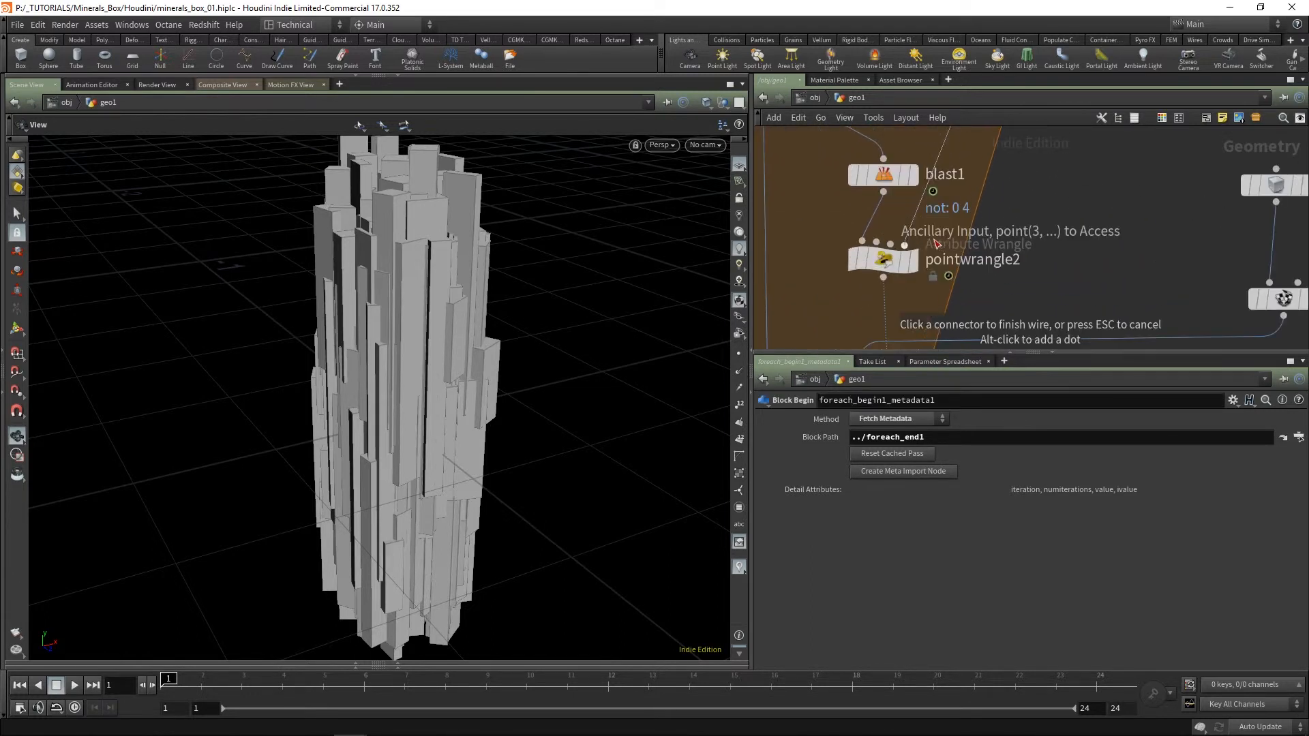
click(877, 244)
drag(885, 178, 846, 173)
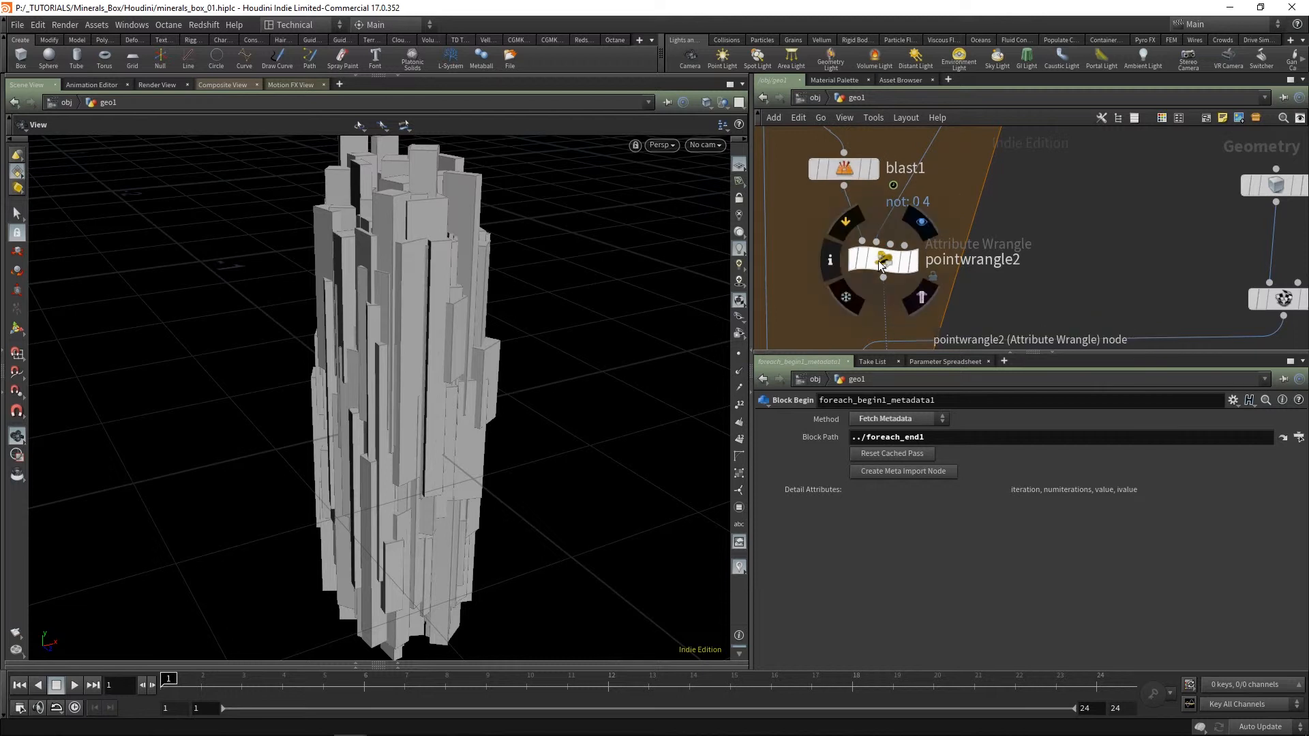
Step: Examine the detail attributes of foreach_begin1_metadata1 in the Geometry Spreadsheet
middle_drag(1062, 198, 1064, 166)
scroll(925, 269, up, 2)
click(876, 221)
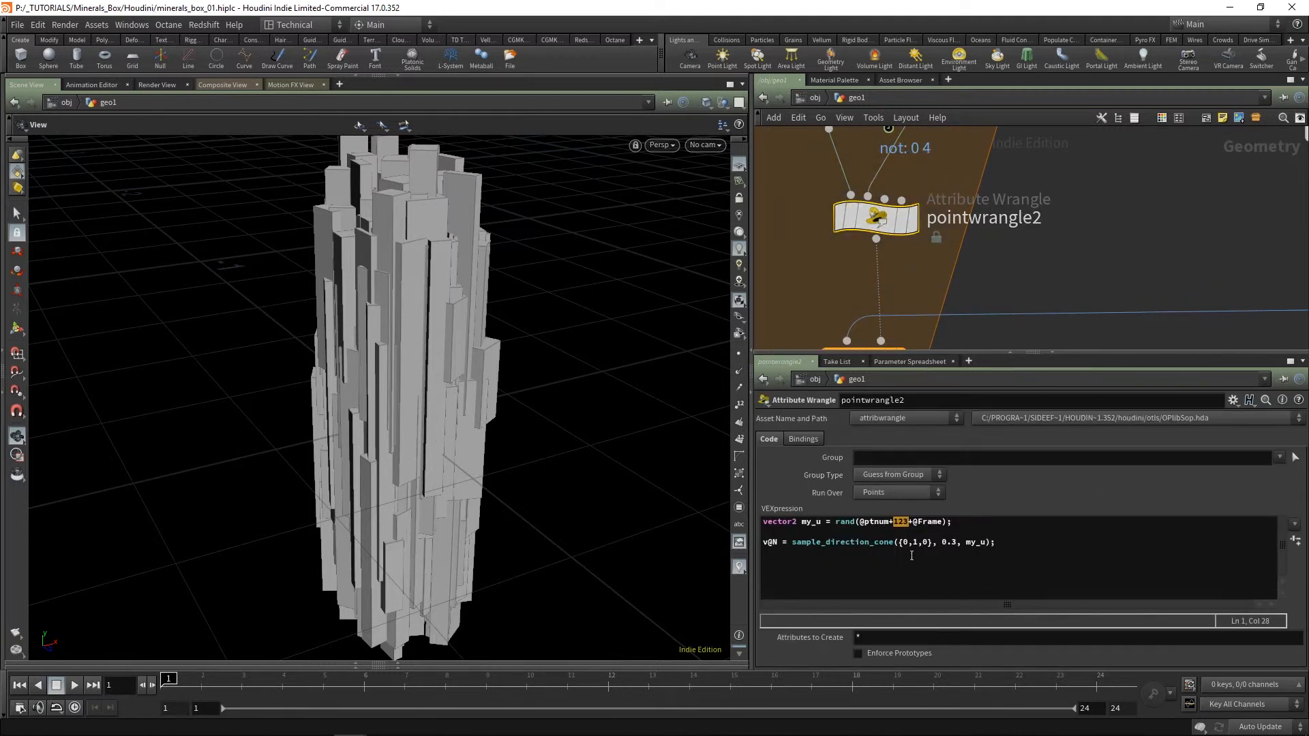
click(976, 523)
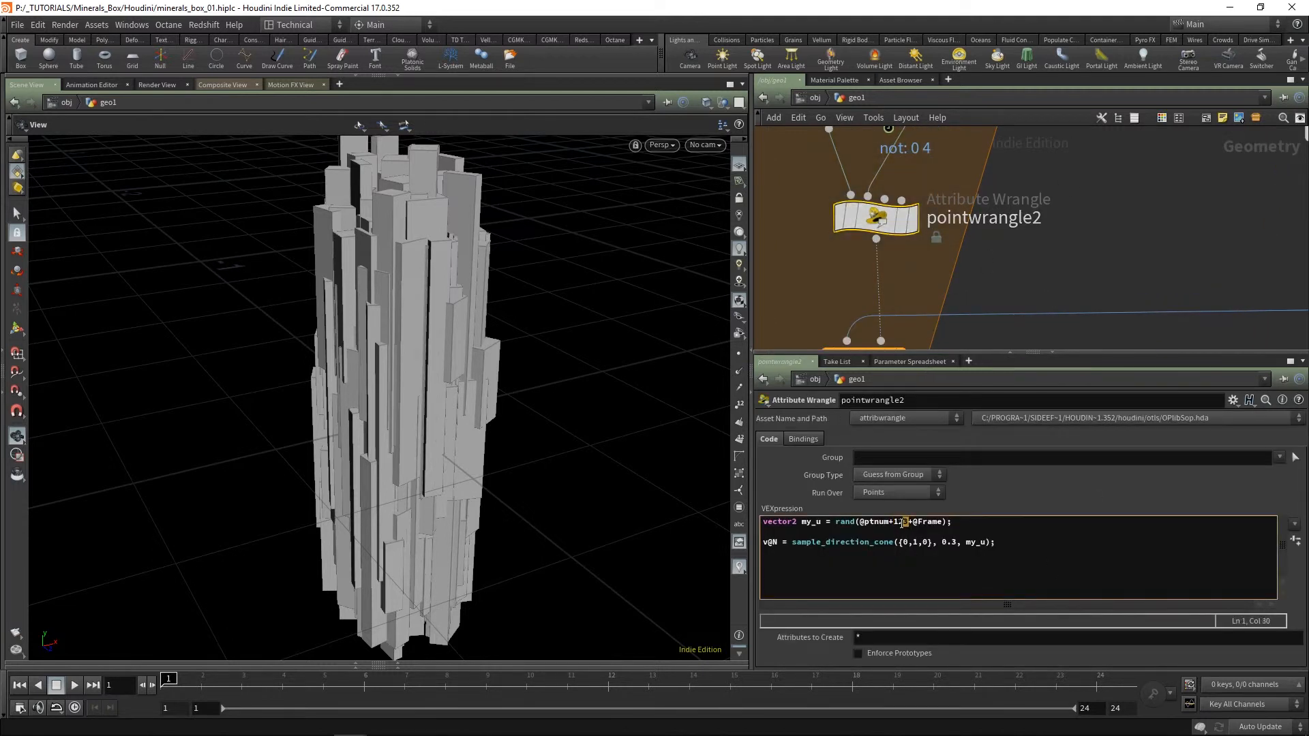
scroll(1090, 167, down, 3)
middle_drag(1036, 153, 1085, 382)
scroll(1016, 265, up, 2)
click(1019, 263)
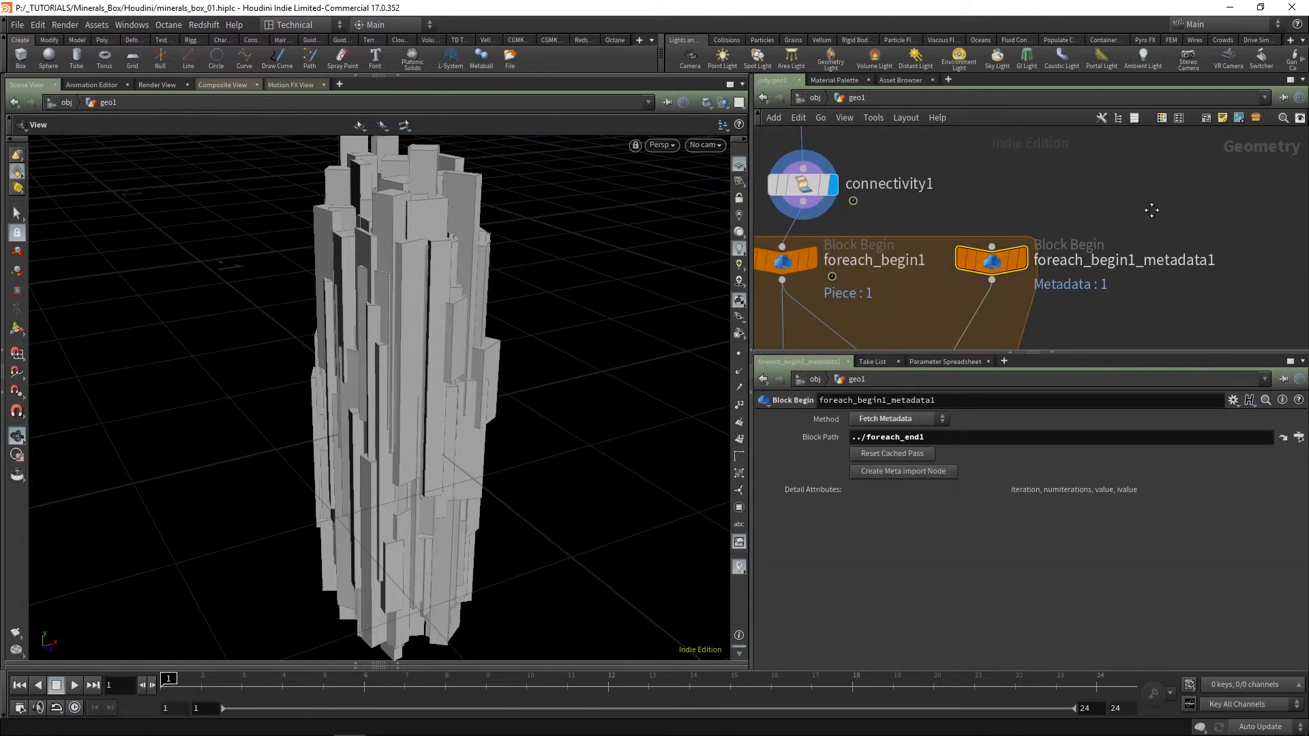
middle_drag(1151, 210, 1153, 163)
click(397, 664)
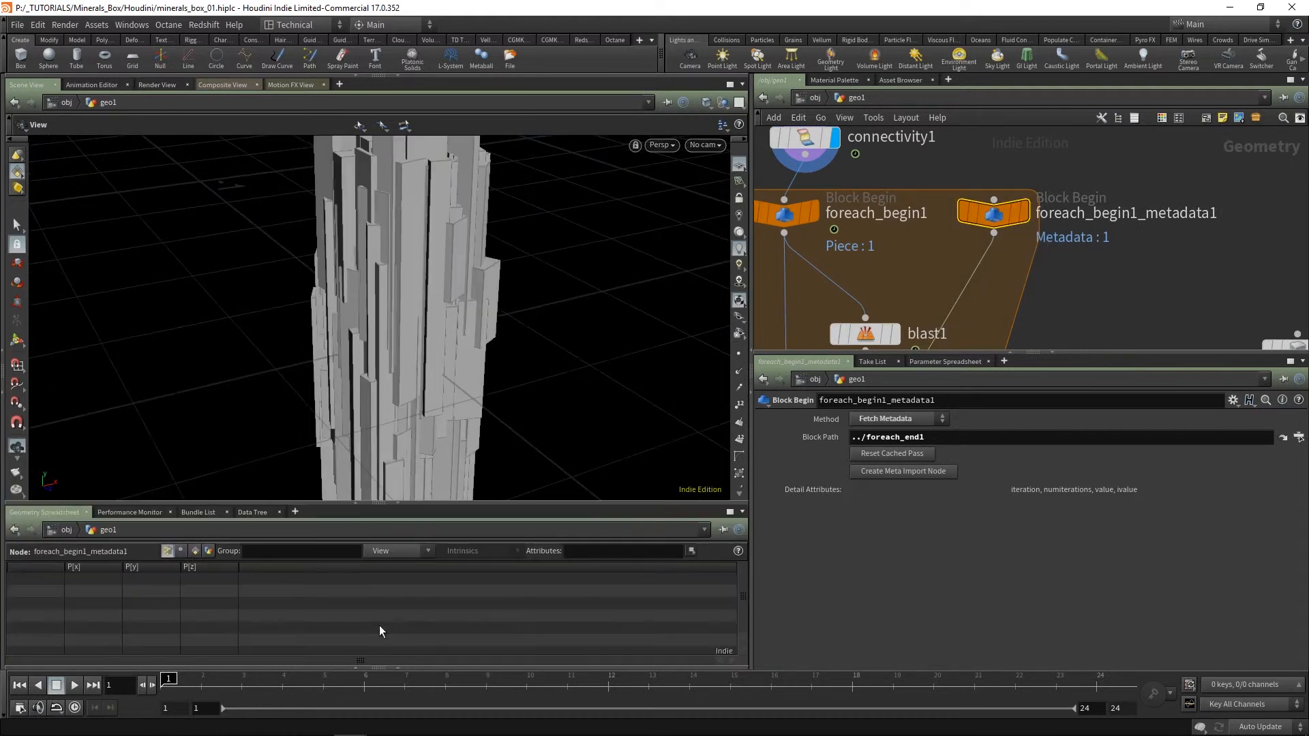
click(209, 551)
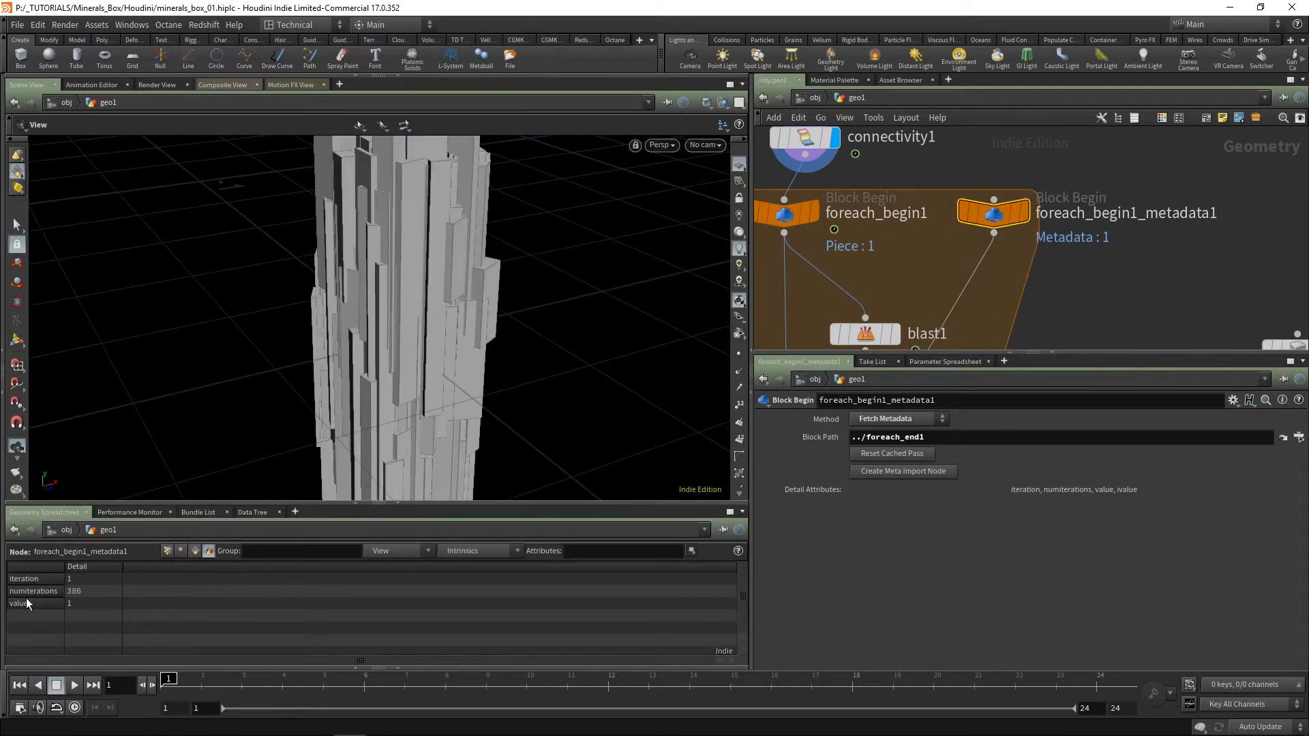
Step: Move foreach_begin1_metadata1 farther away from foreach_begin1 and collapse the Geometry Spreadsheet pane
drag(994, 227, 1044, 225)
middle_drag(1236, 321, 1217, 264)
scroll(1217, 264, down, 1)
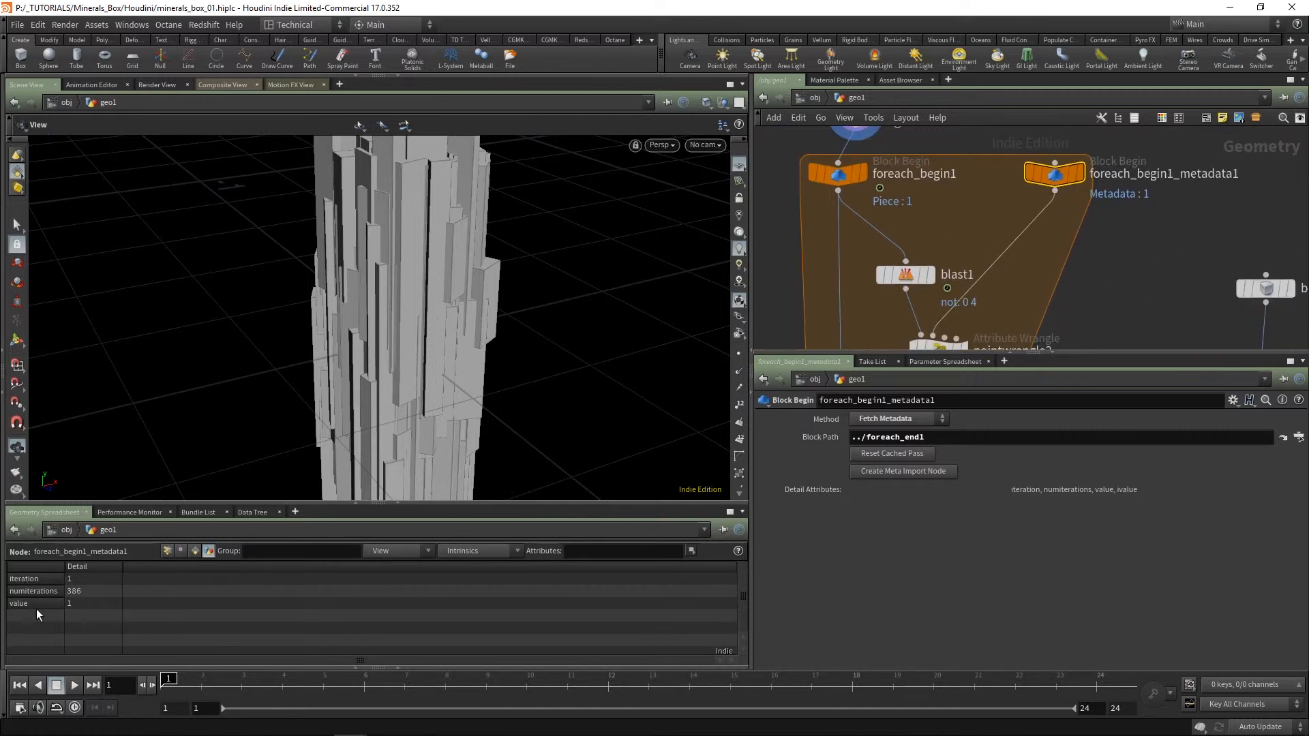
scroll(1135, 271, down, 3)
middle_drag(1136, 272, 1089, 143)
middle_drag(1091, 236, 1056, 211)
middle_drag(1056, 140, 1042, 282)
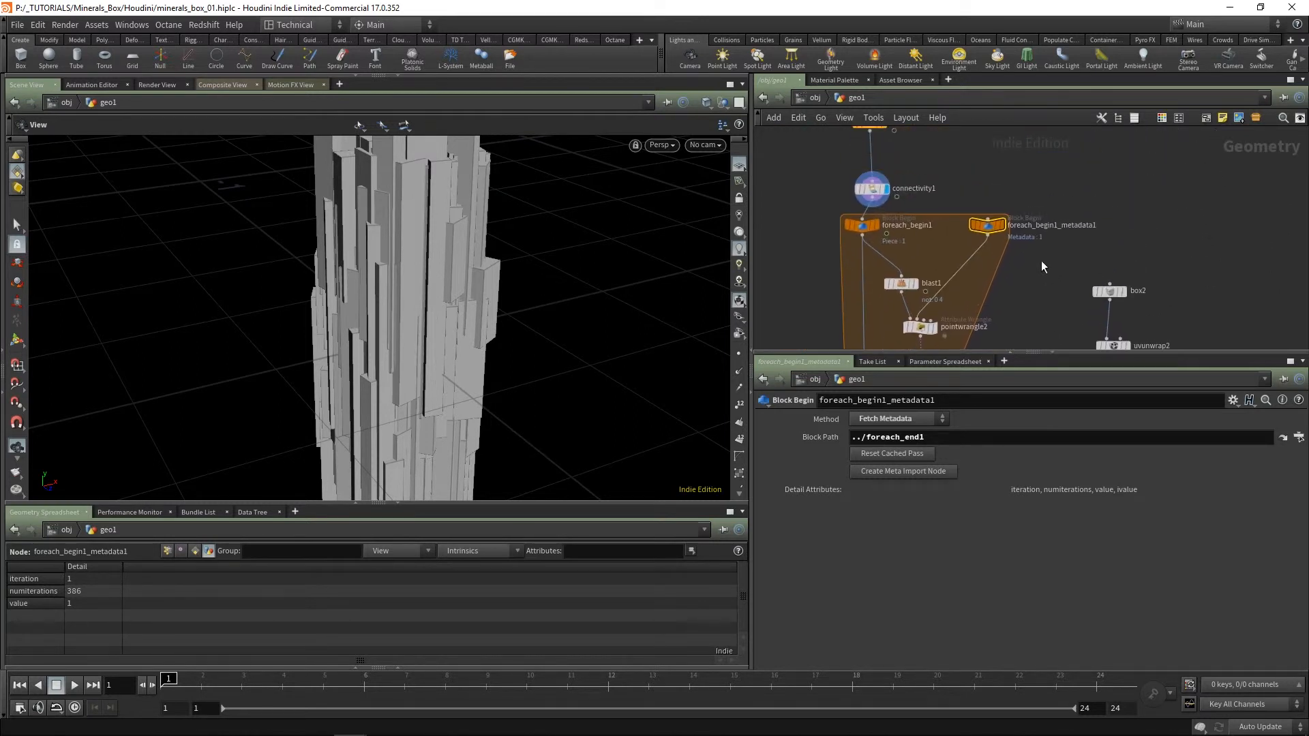
scroll(988, 228, up, 3)
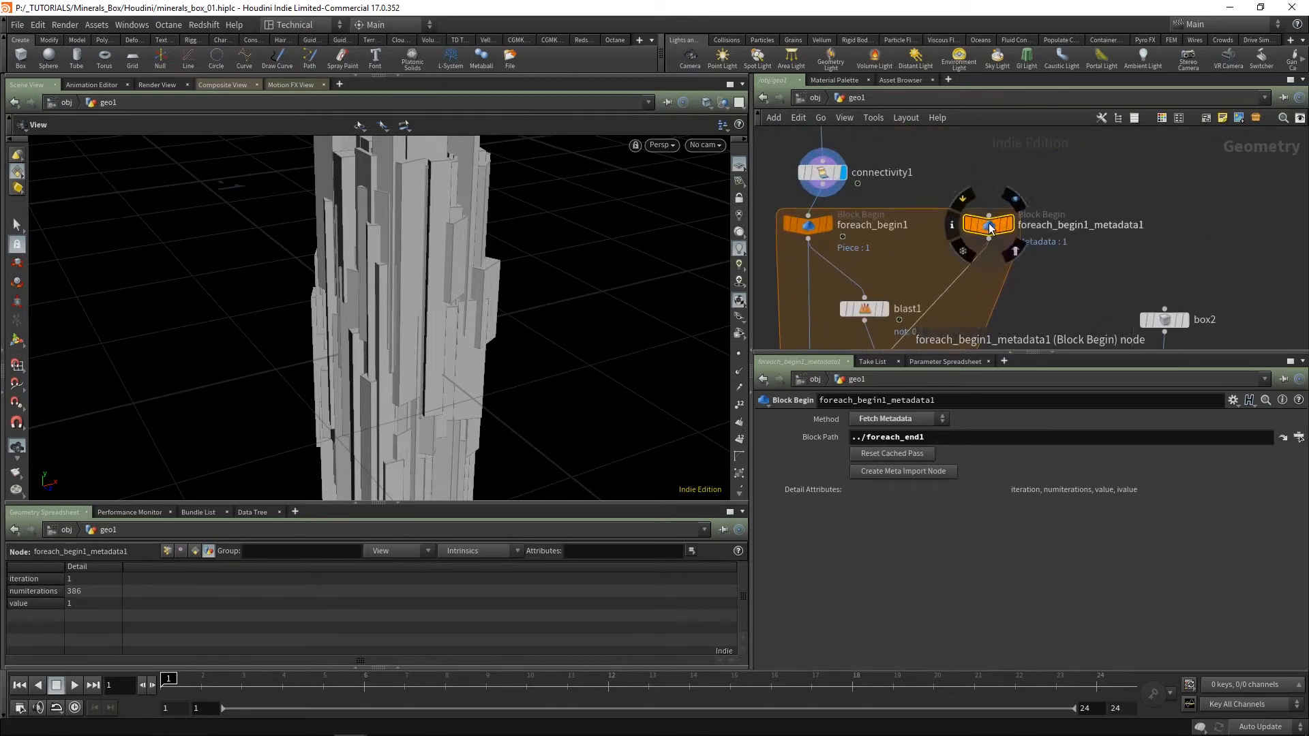
click(398, 504)
middle_drag(1054, 307, 1054, 168)
scroll(893, 232, up, 2)
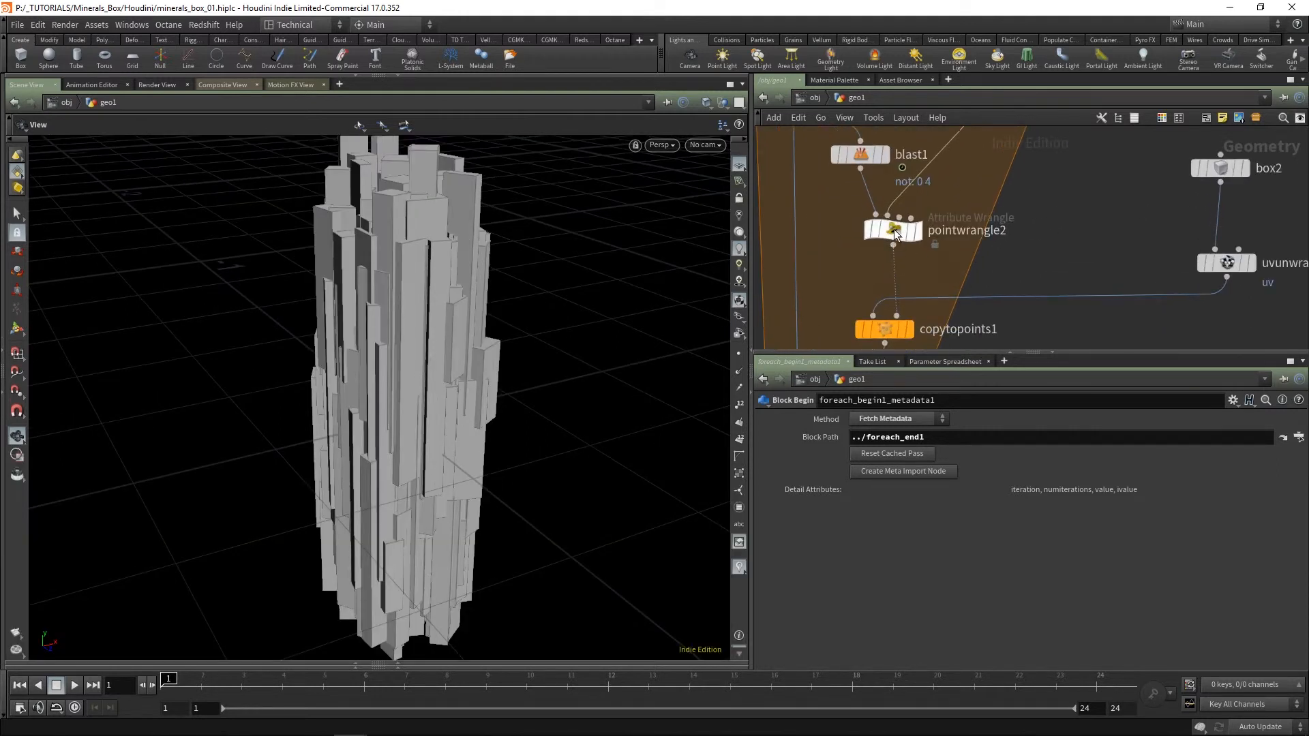
click(894, 231)
click(909, 525)
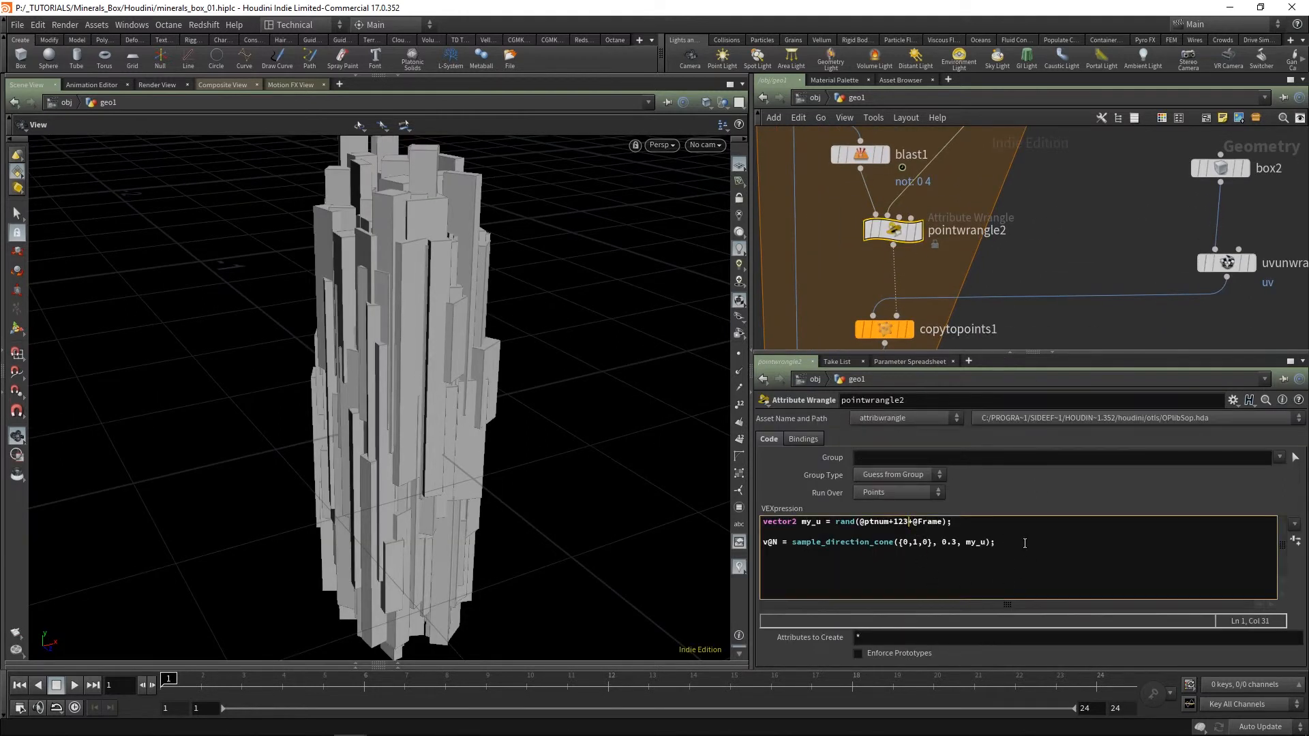
key(BackSpace)
key(BackSpace)
key(BackSpace)
text(detai)
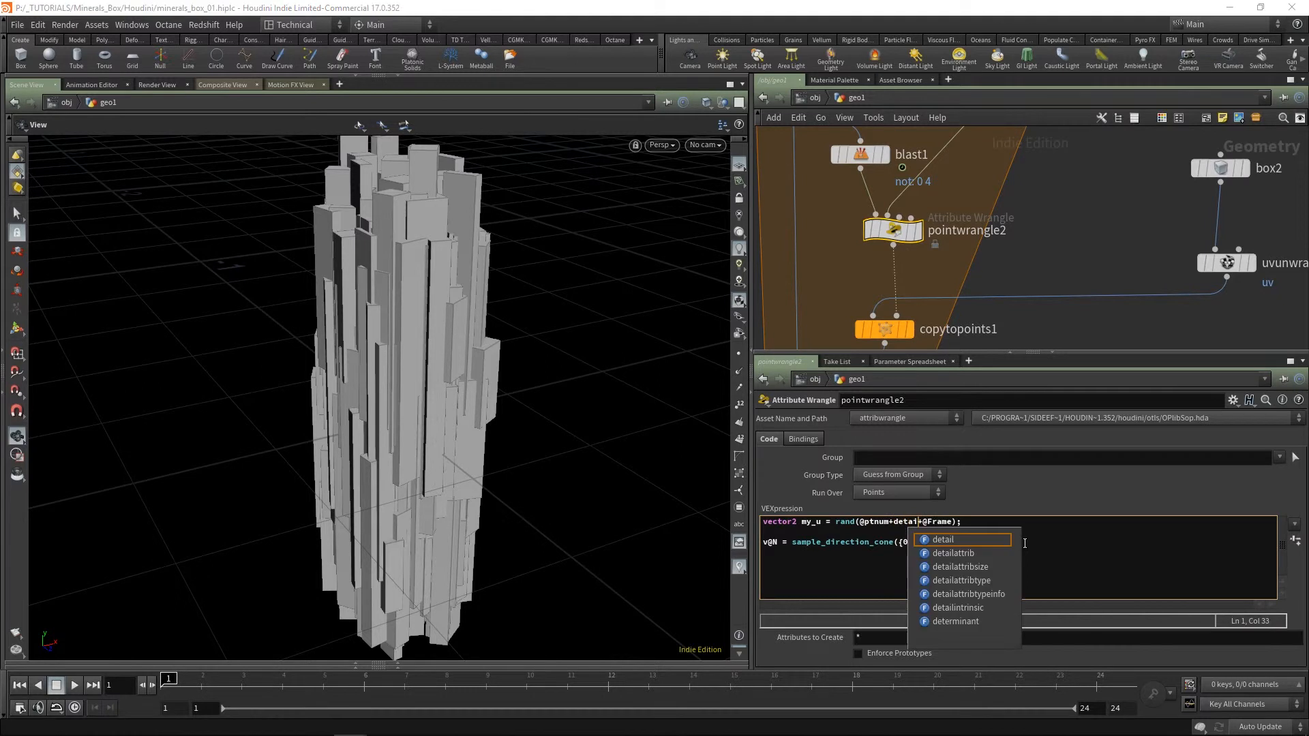
text(l()
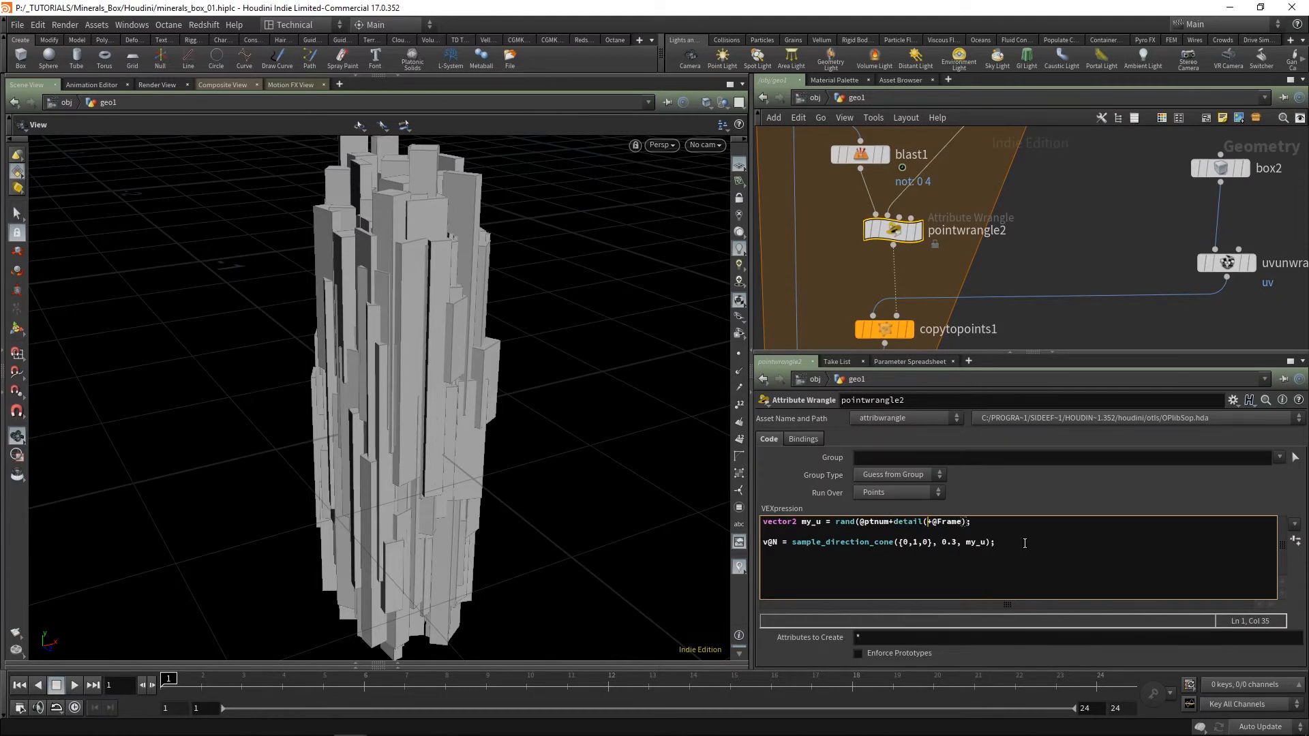
text(1,)
text(")
text(value)
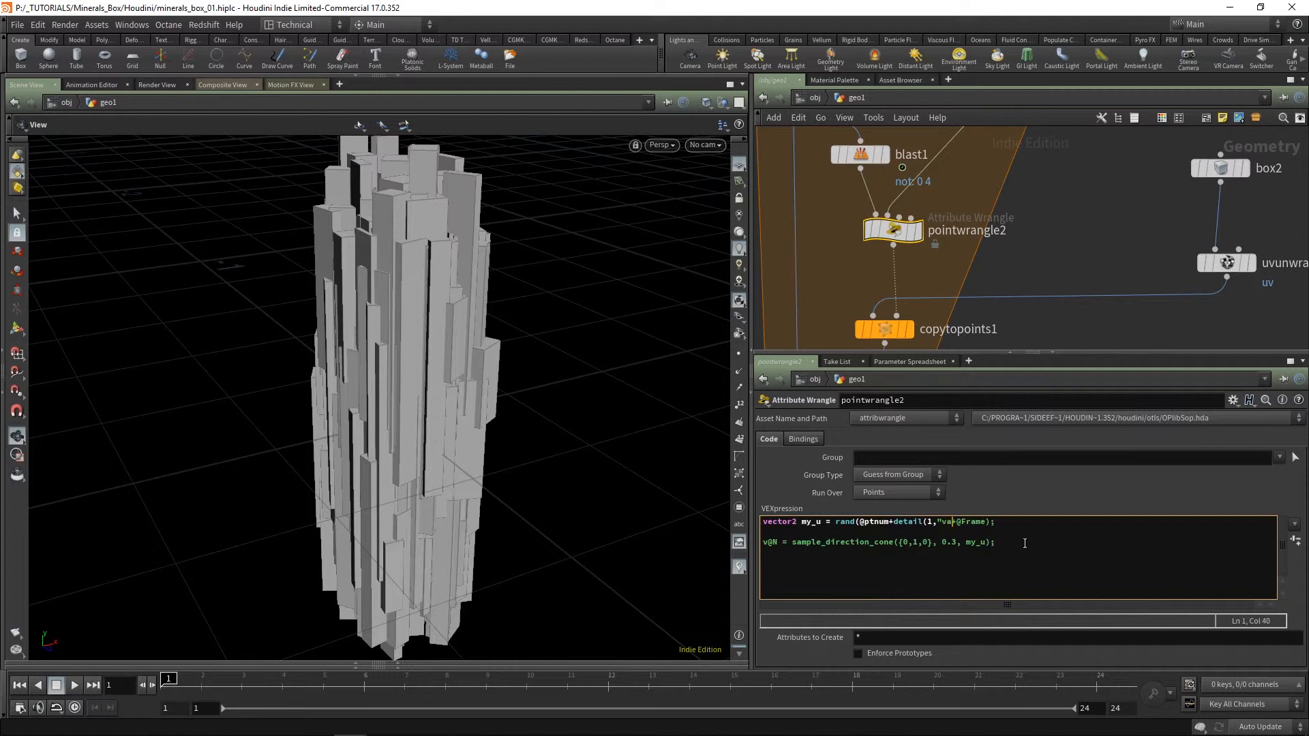
text(")
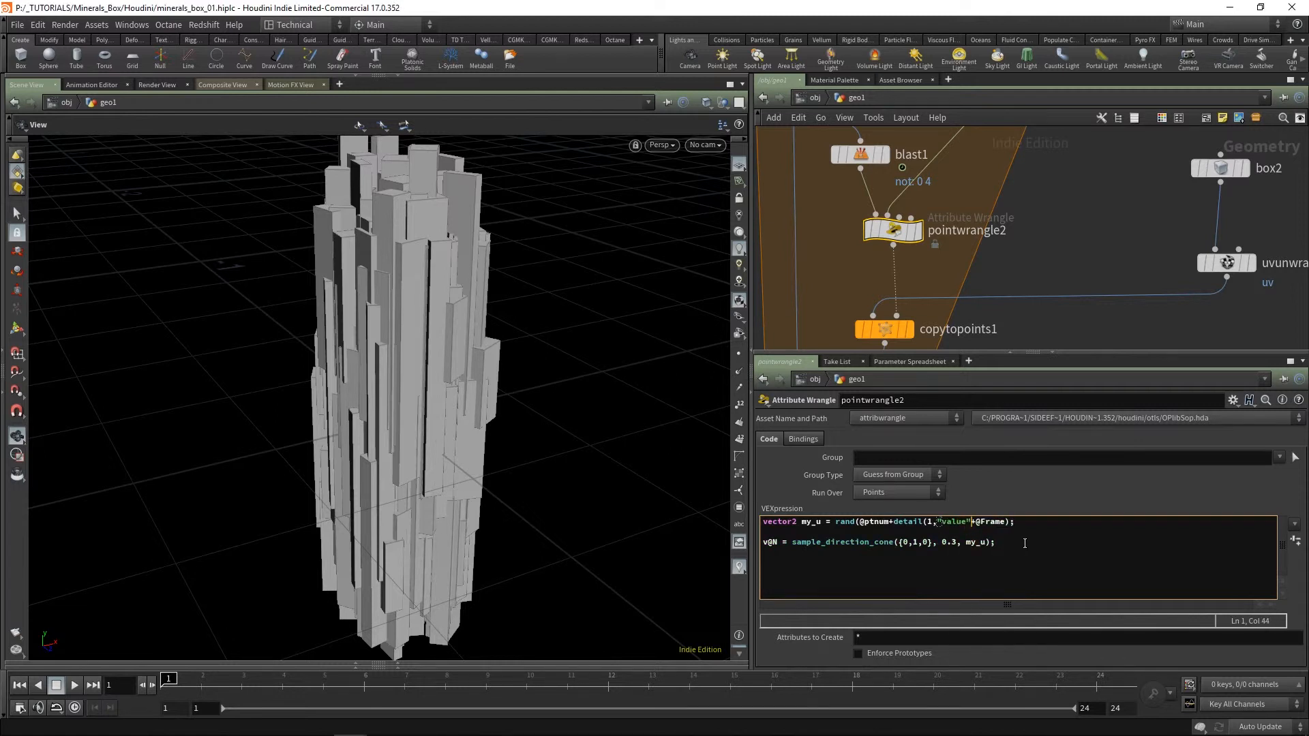
text())
click(1151, 231)
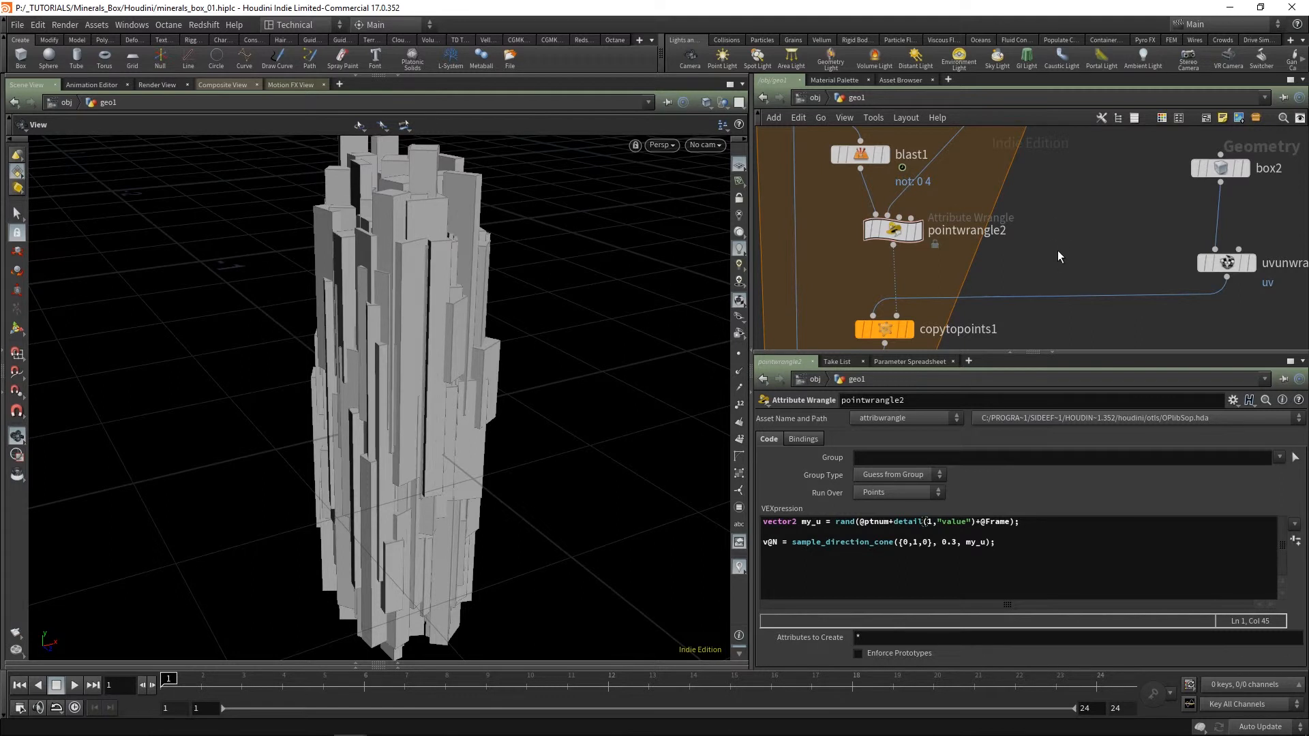
Step: Display copytopoints1 to check the randomly oriented cutting boxes at the two ends of the piece
scroll(1039, 216, down, 1)
middle_drag(1057, 251, 1014, 193)
scroll(1014, 194, down, 1)
middle_drag(1017, 268, 1022, 238)
click(877, 213)
click(915, 260)
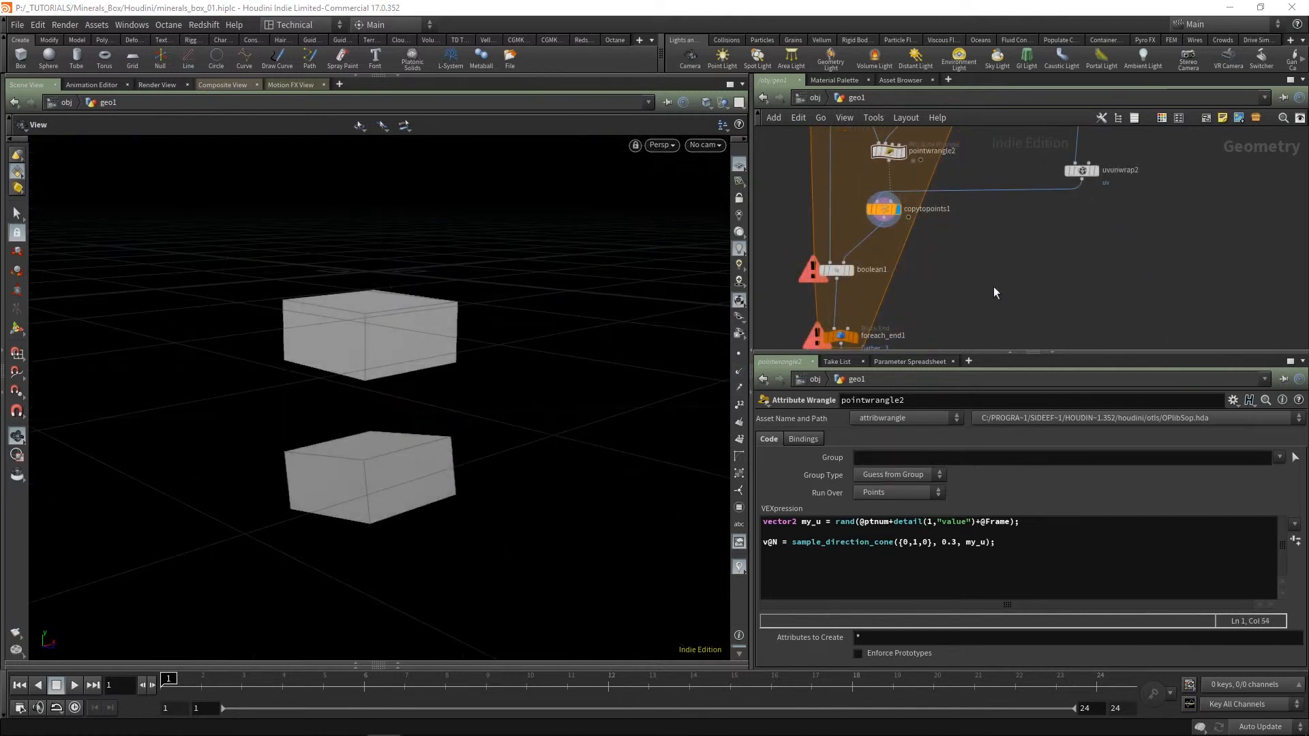
Step: Display the loop result at foreach_end1 and turn off its Single Pass option
middle_drag(976, 254, 970, 307)
scroll(975, 287, down, 2)
middle_drag(985, 210, 964, 152)
middle_drag(936, 285, 972, 240)
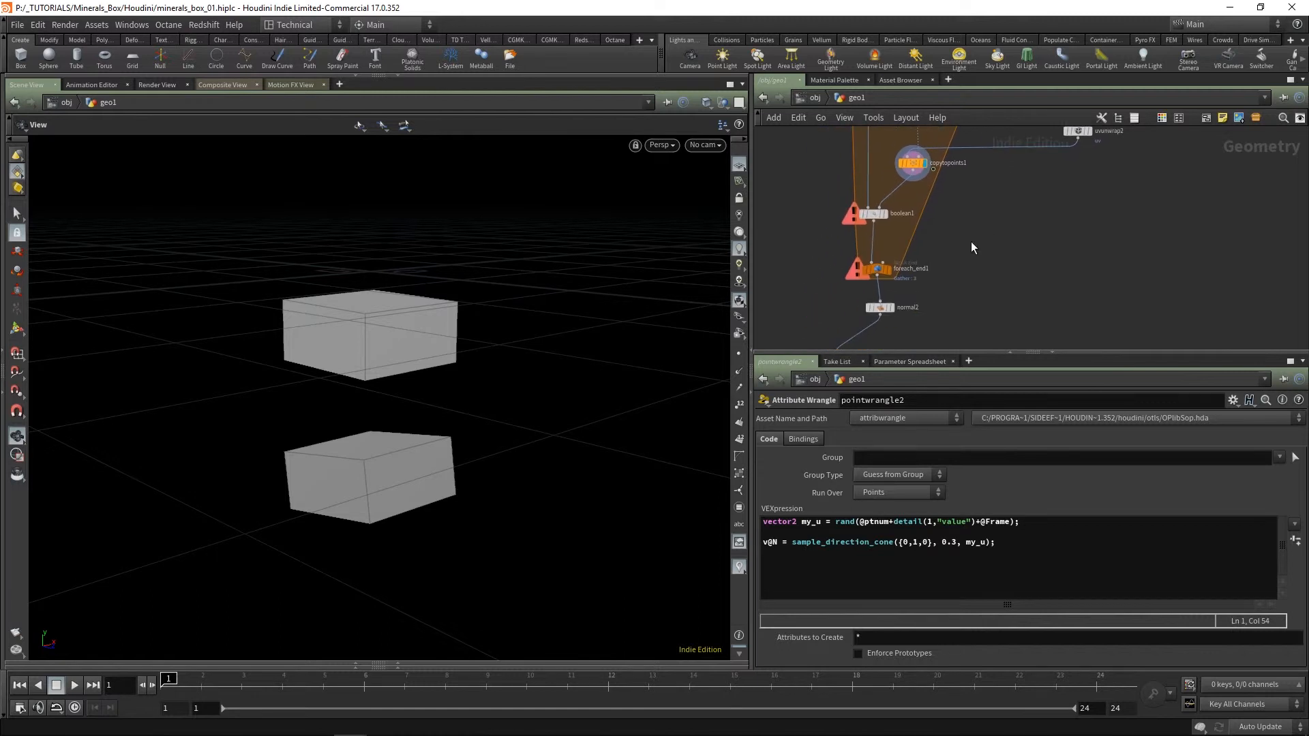
click(885, 267)
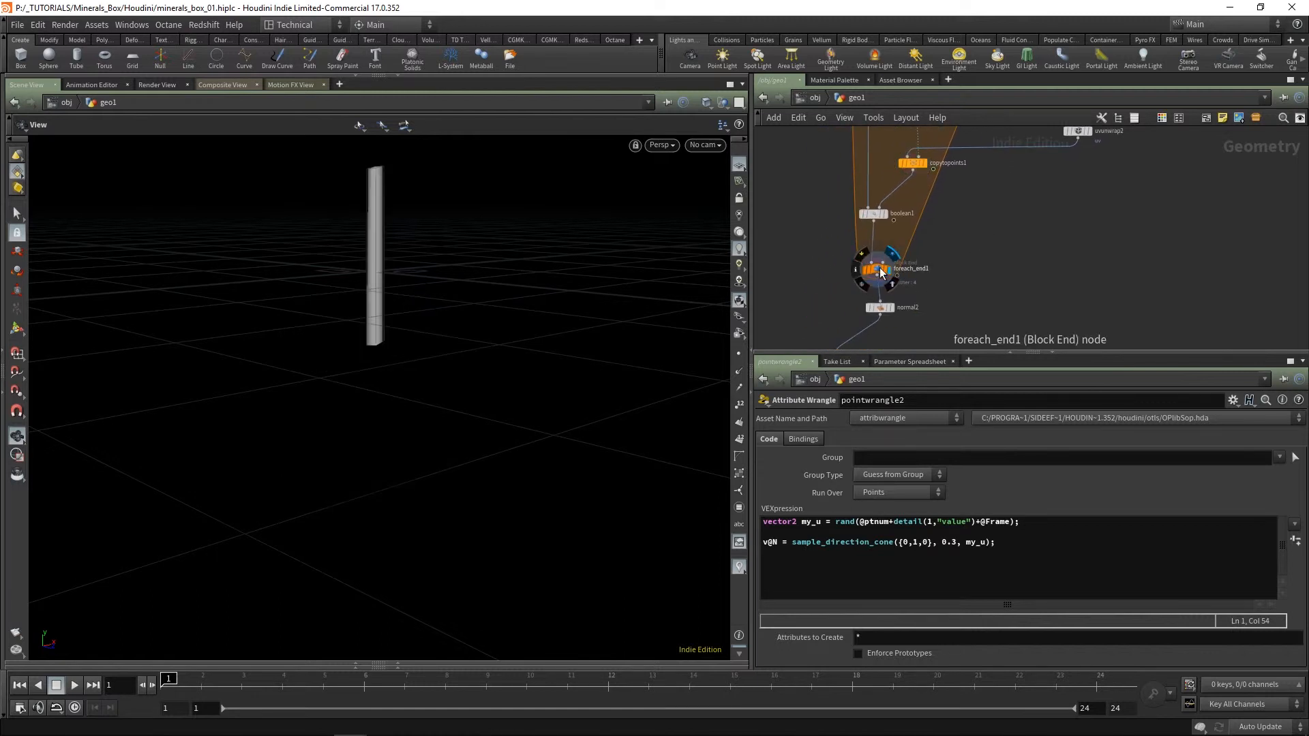
click(875, 269)
drag(325, 317, 428, 330)
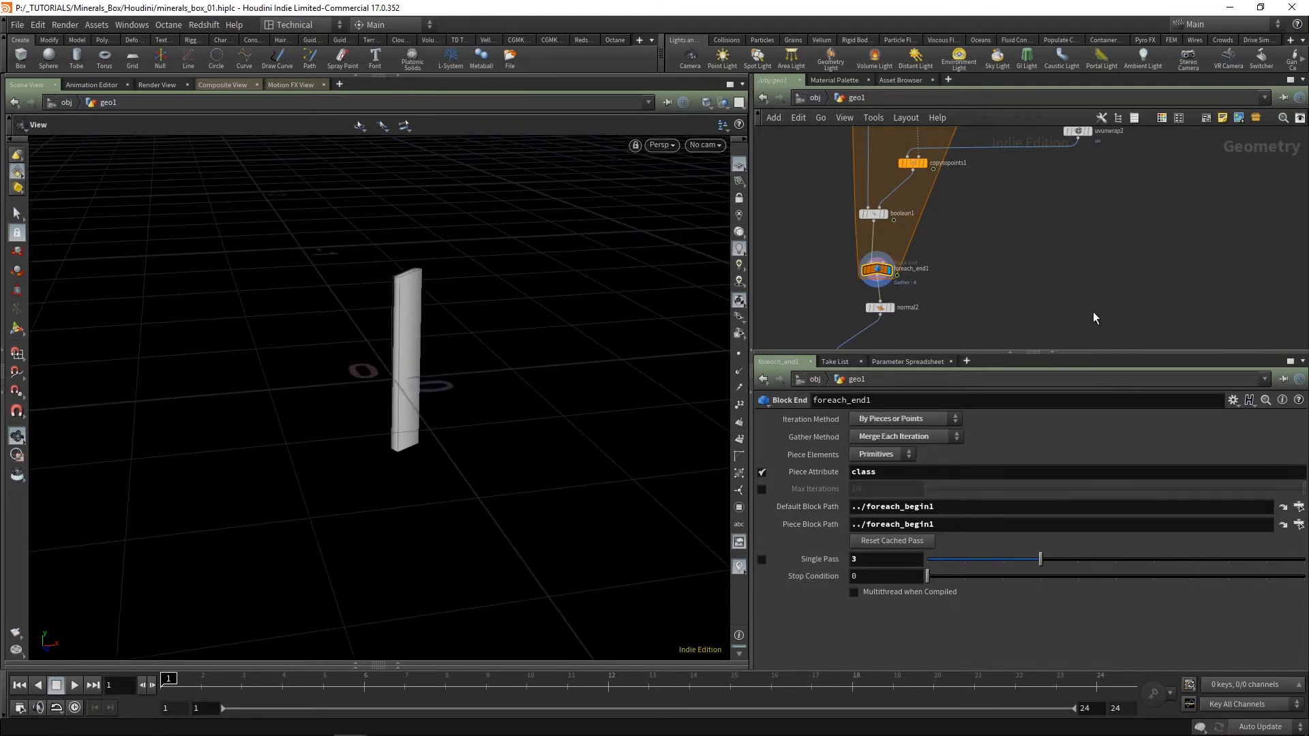
Step: Examine the cut ends of all pieces in the merged loop result from several angles
drag(381, 282, 423, 278)
right_drag(423, 278, 416, 214)
middle_drag(416, 214, 432, 330)
drag(433, 330, 537, 363)
scroll(411, 327, up, 5)
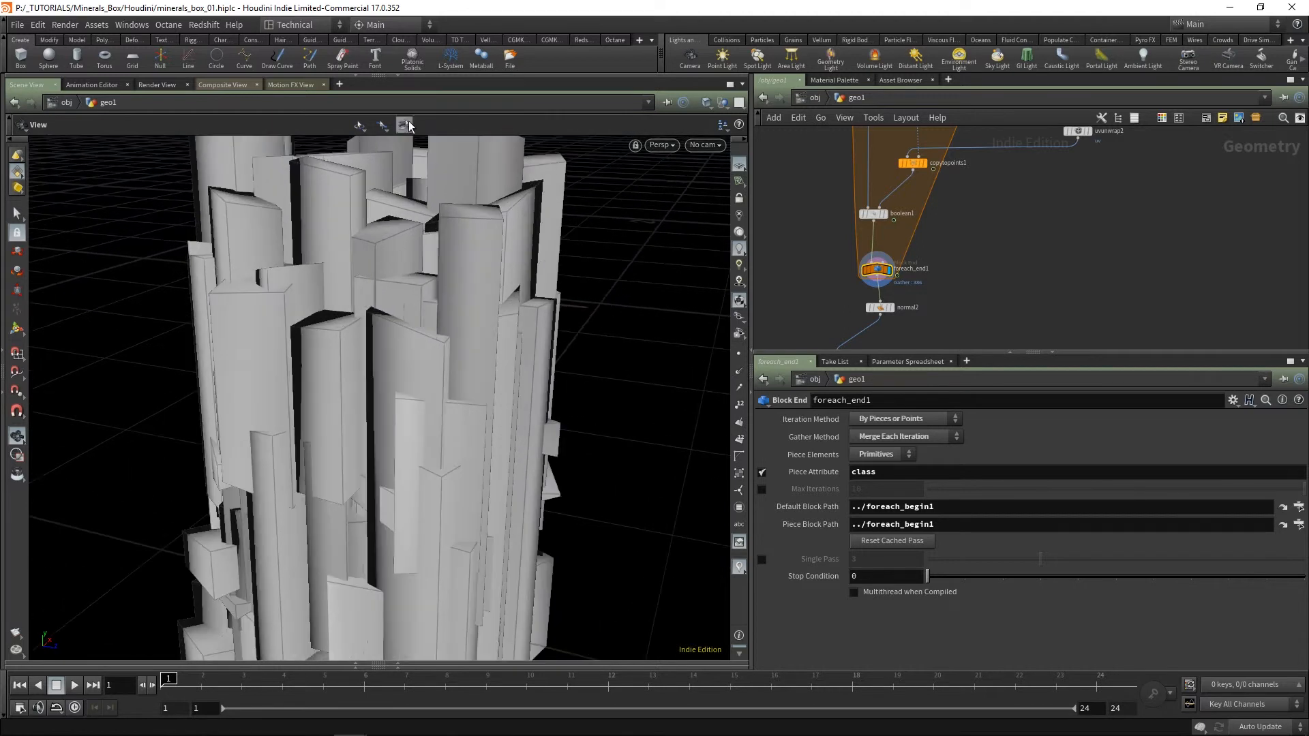
drag(394, 278, 535, 356)
middle_drag(535, 357, 312, 325)
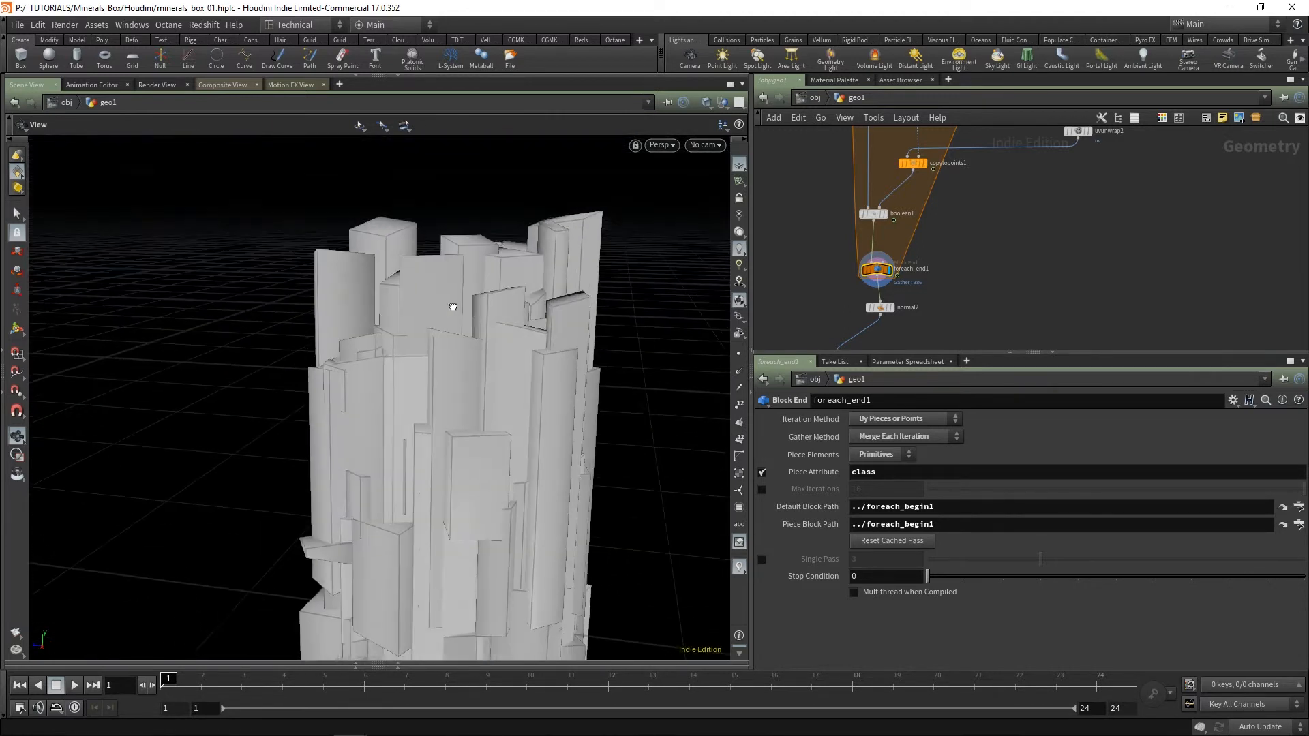
drag(452, 307, 722, 295)
Step: Display normal2 and inspect the mineral with corrected normals
middle_drag(966, 278, 927, 226)
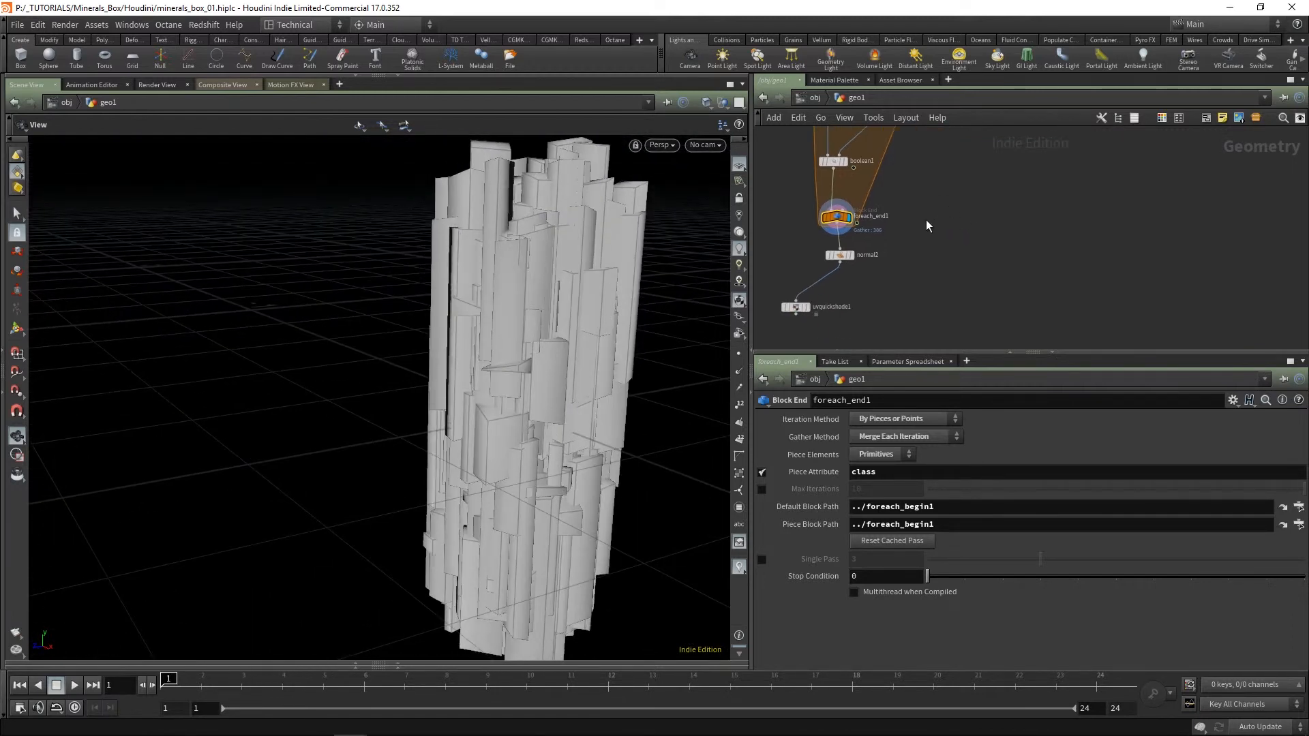
click(843, 256)
middle_drag(518, 382, 317, 380)
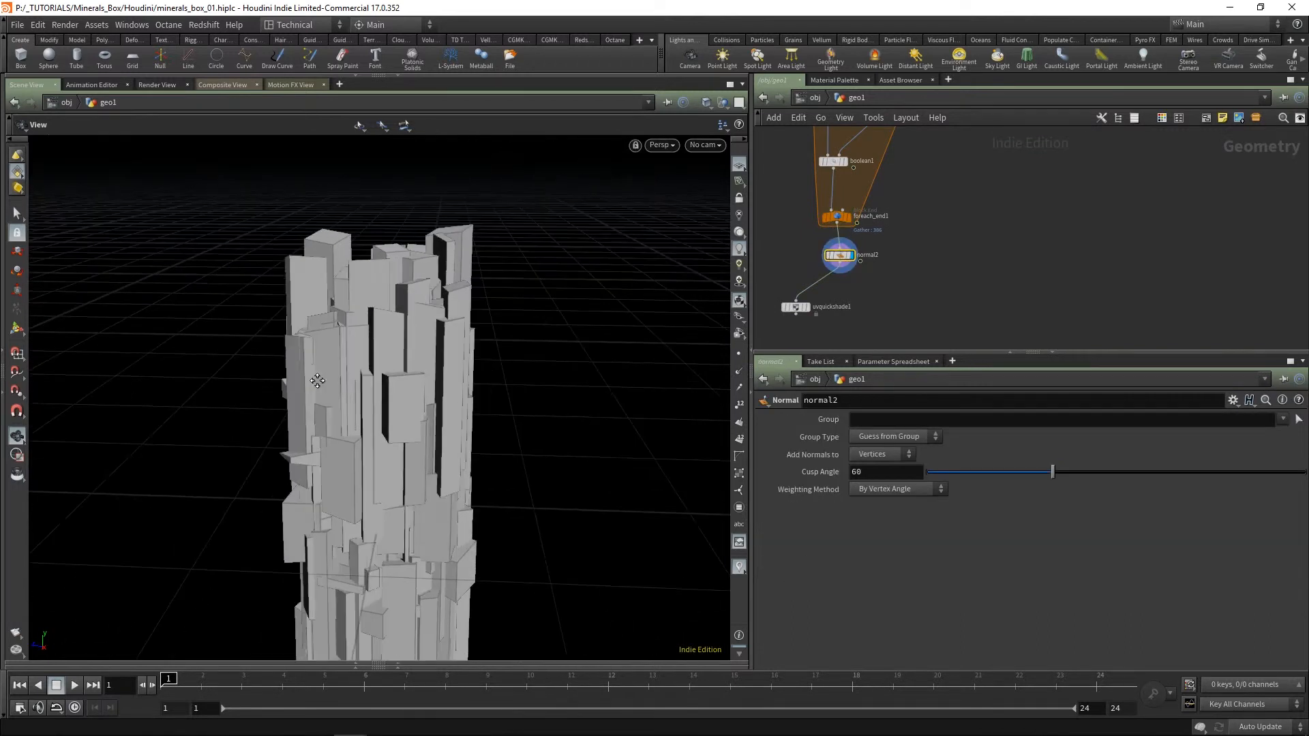
drag(317, 381, 546, 272)
Step: Set the cone angle in pointwrangle2's sample_direction_cone to 0.5 and check the steeper cuts on the mineral
middle_drag(990, 237, 958, 272)
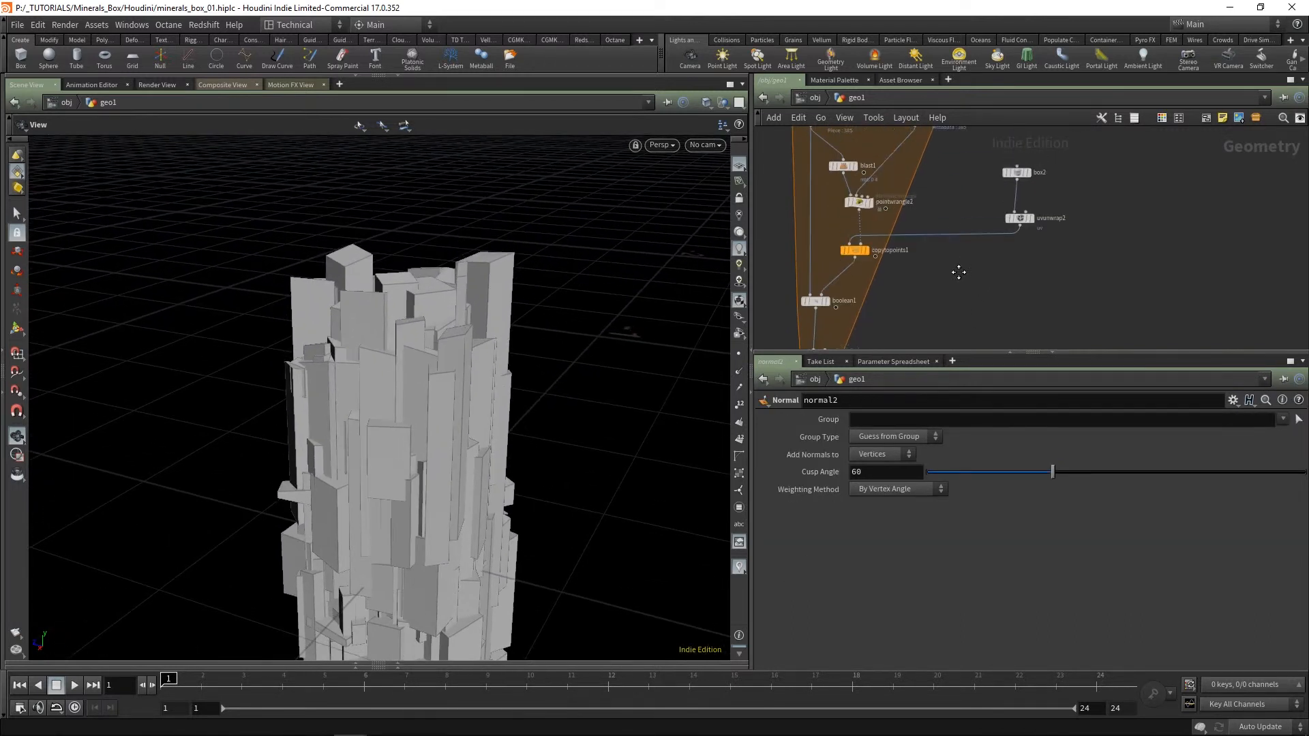
scroll(959, 272, up, 3)
click(837, 217)
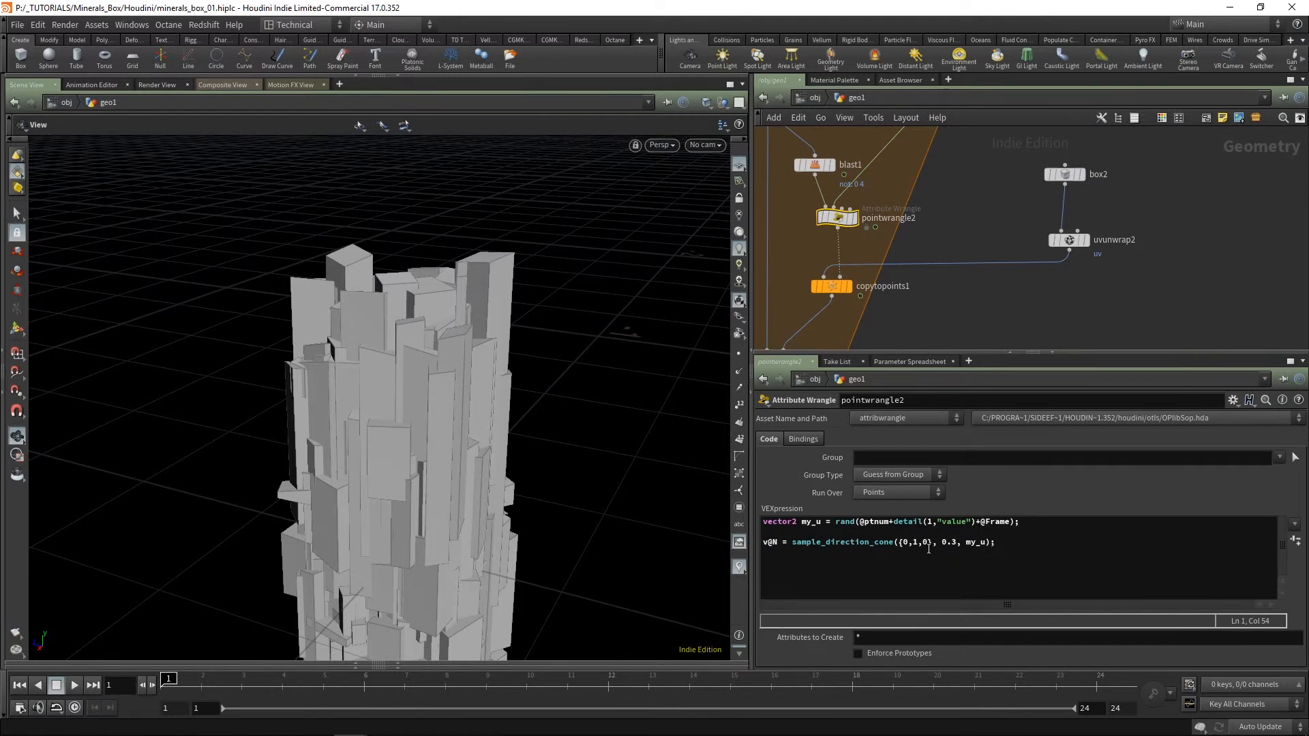
click(954, 541)
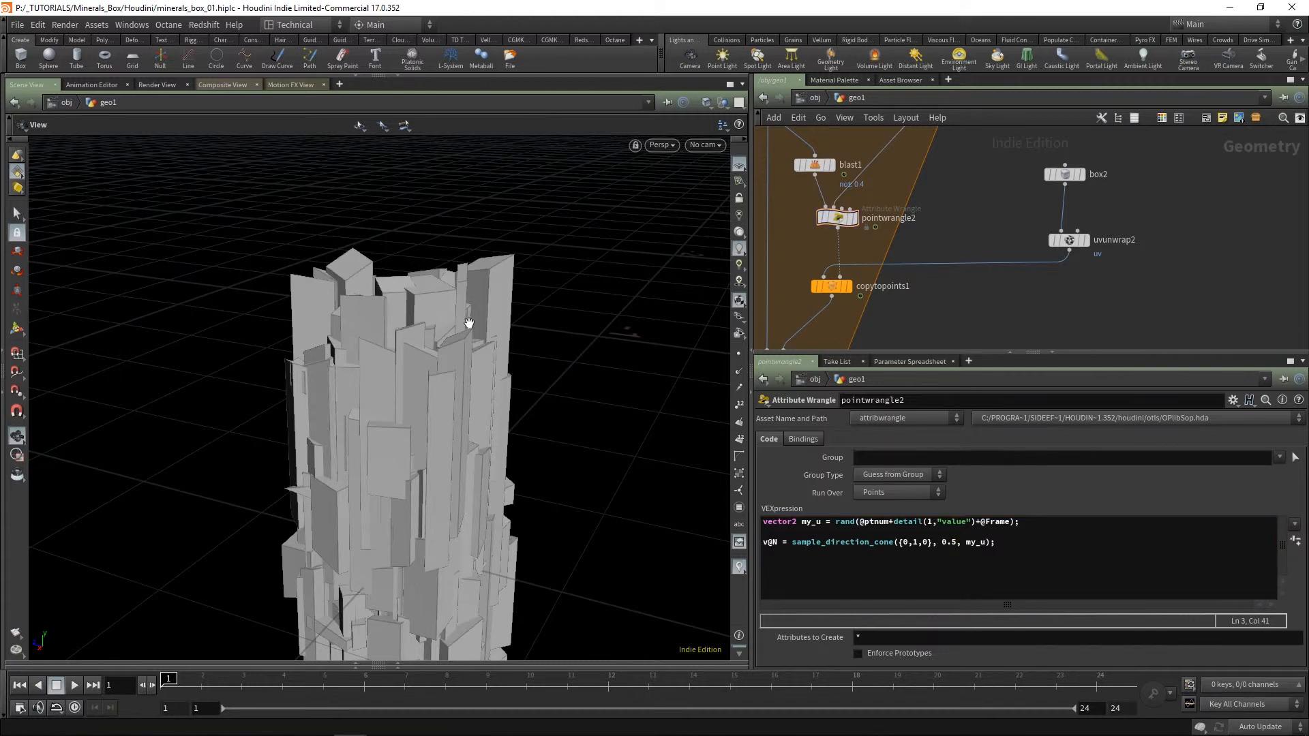
drag(468, 323, 461, 360)
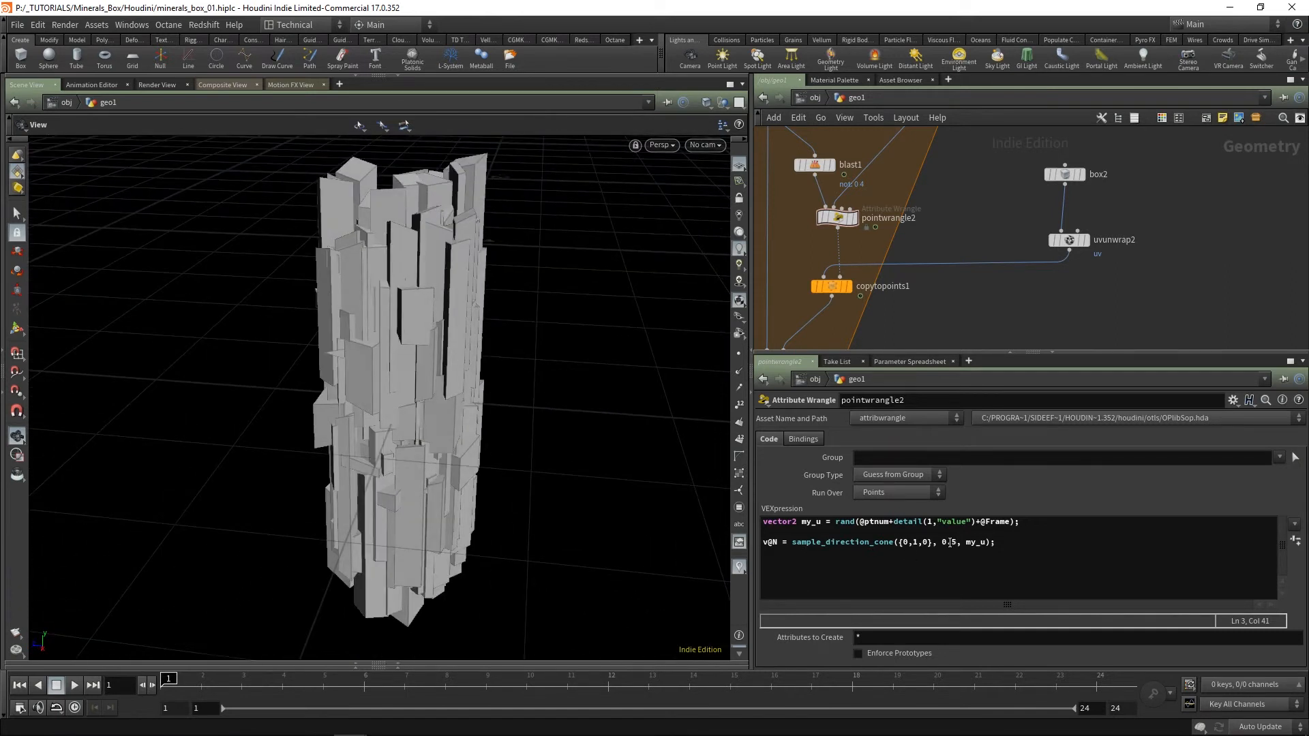
Step: Scrub through the first frames to compare the random cut variations, and return to frame 1
drag(414, 295, 267, 313)
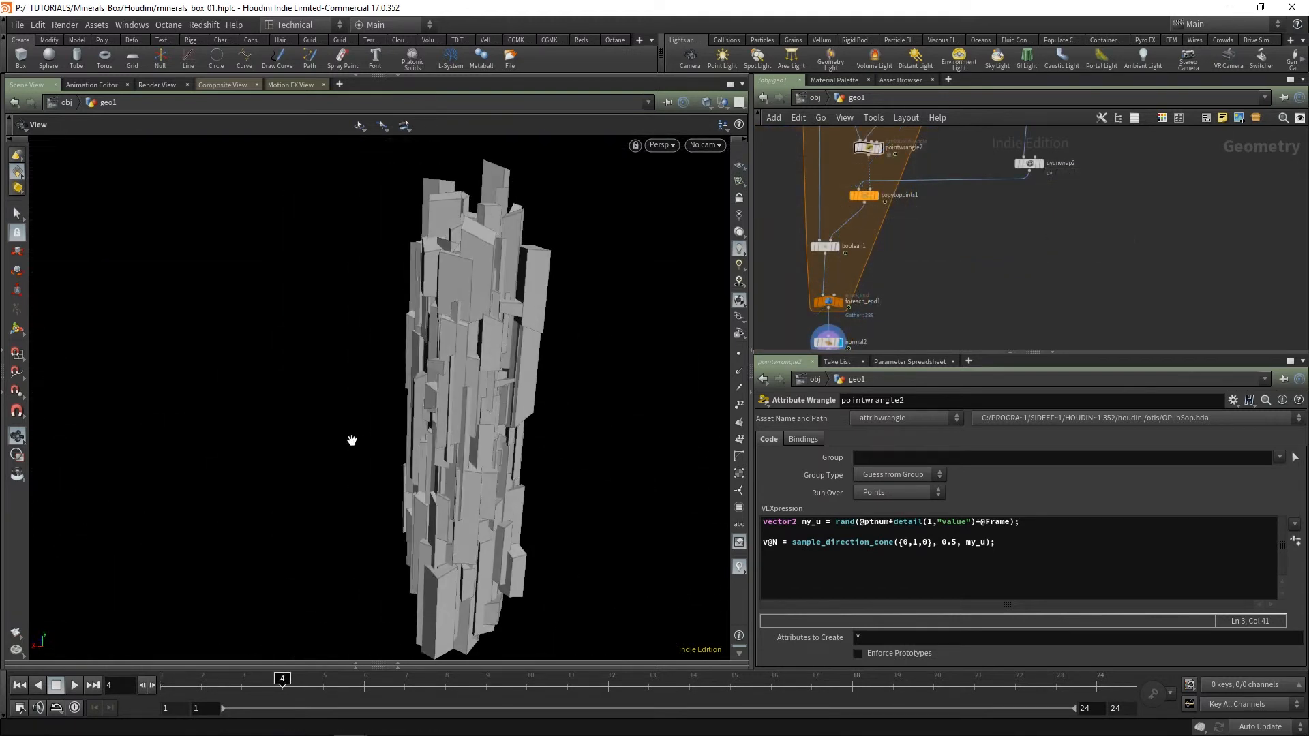
drag(352, 440, 492, 364)
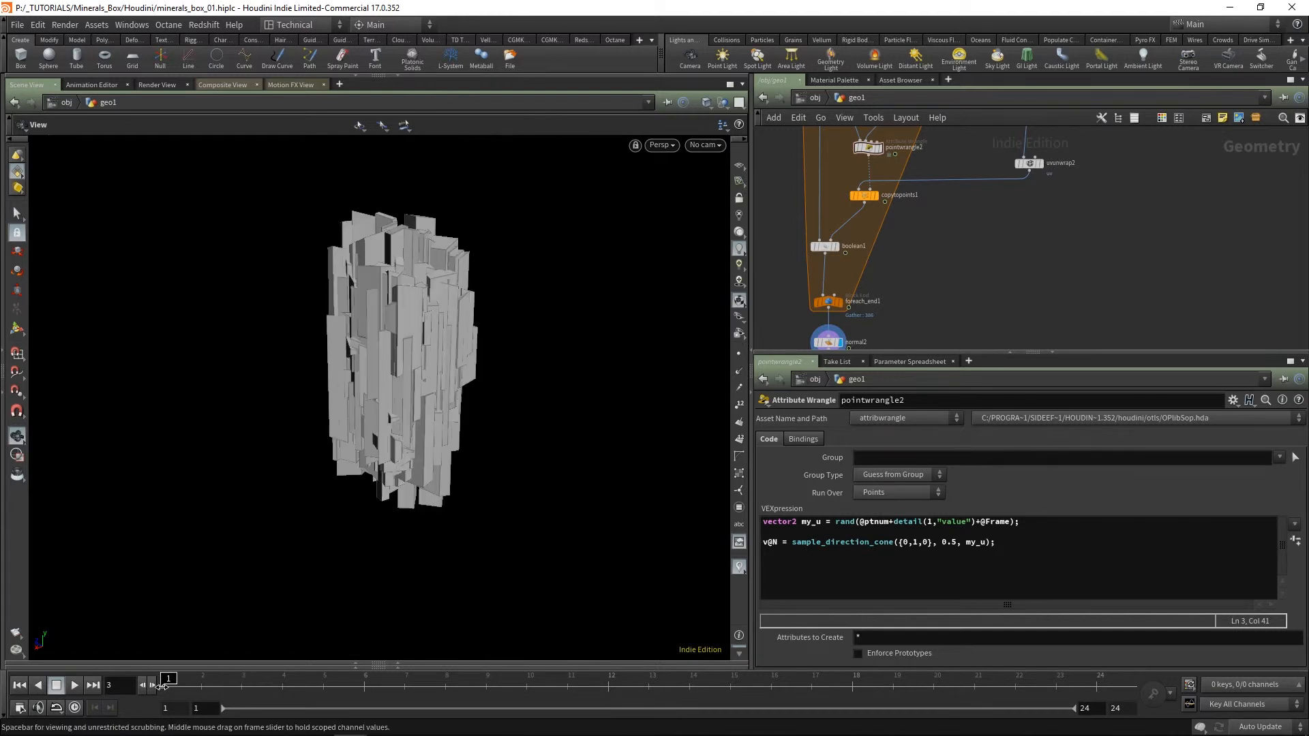
mouse_move(415, 431)
mouse_down()
mouse_move(546, 427)
mouse_move(391, 436)
mouse_up()
Step: Move uvquickshade1 aside to free the space below normal2
middle_drag(960, 300, 981, 180)
middle_drag(924, 262, 934, 228)
scroll(847, 275, up, 3)
drag(818, 240, 764, 240)
Step: Add a VDB from Polygons node fed by normal2, display it and set its Voxel Size to 0.005
key(Tab)
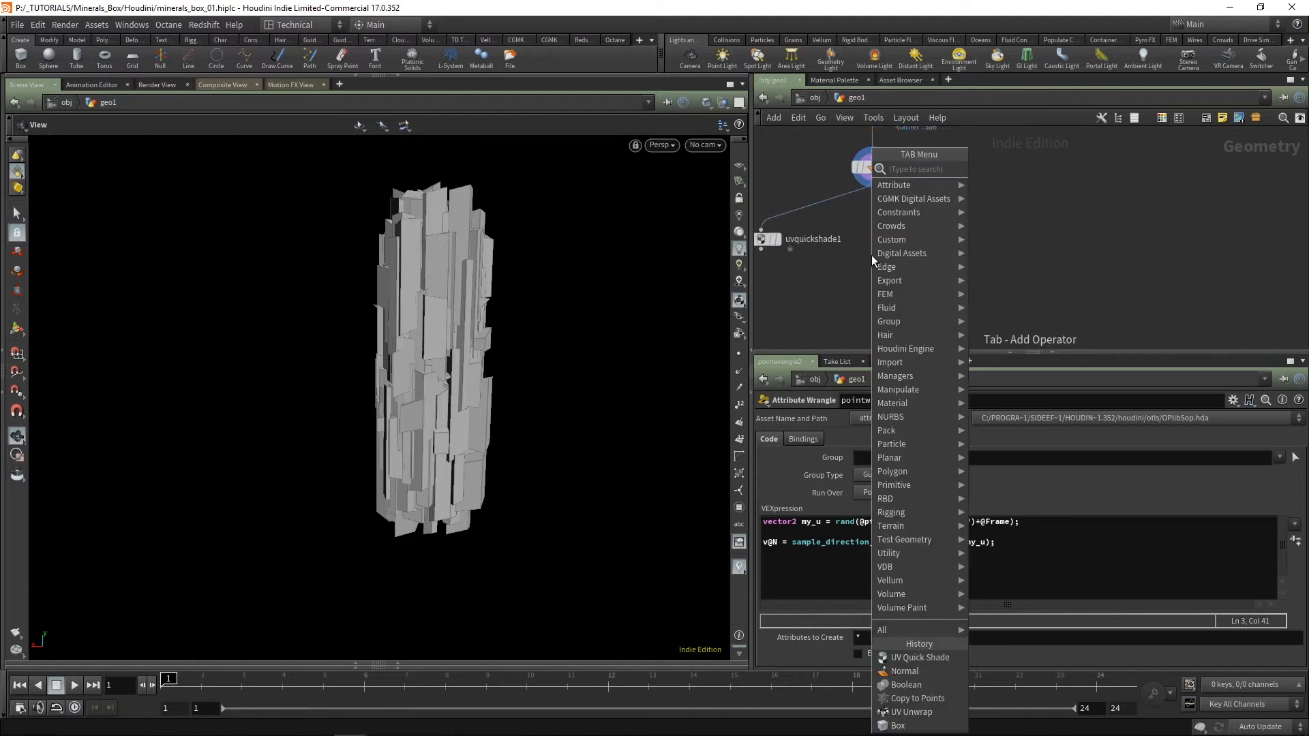
text(vdb)
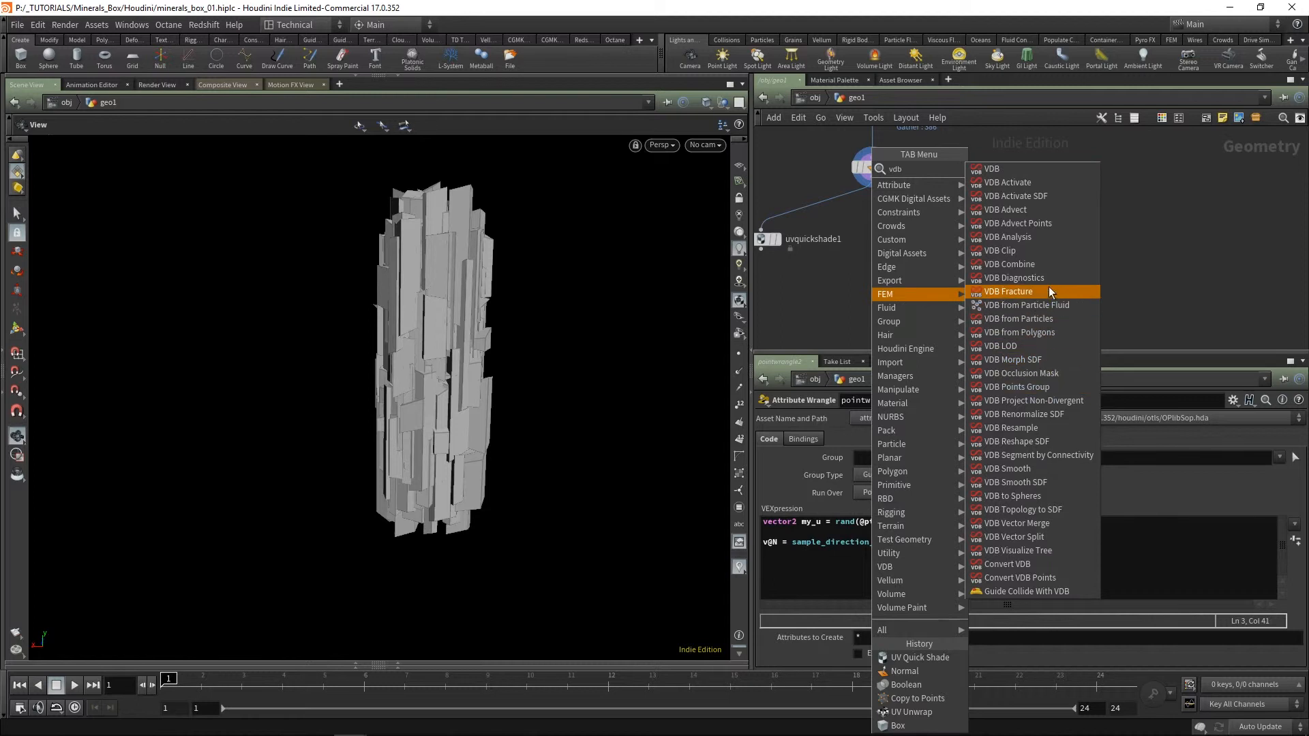
click(1042, 332)
click(886, 273)
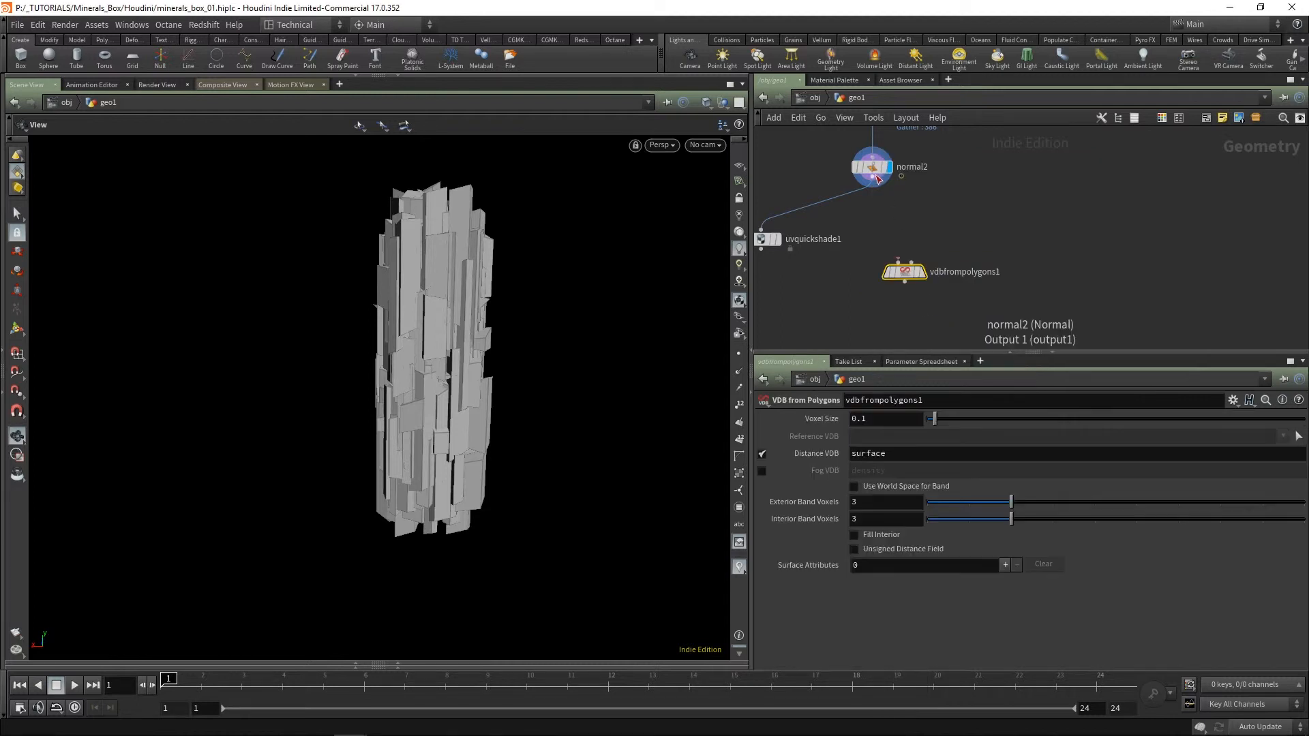
click(899, 267)
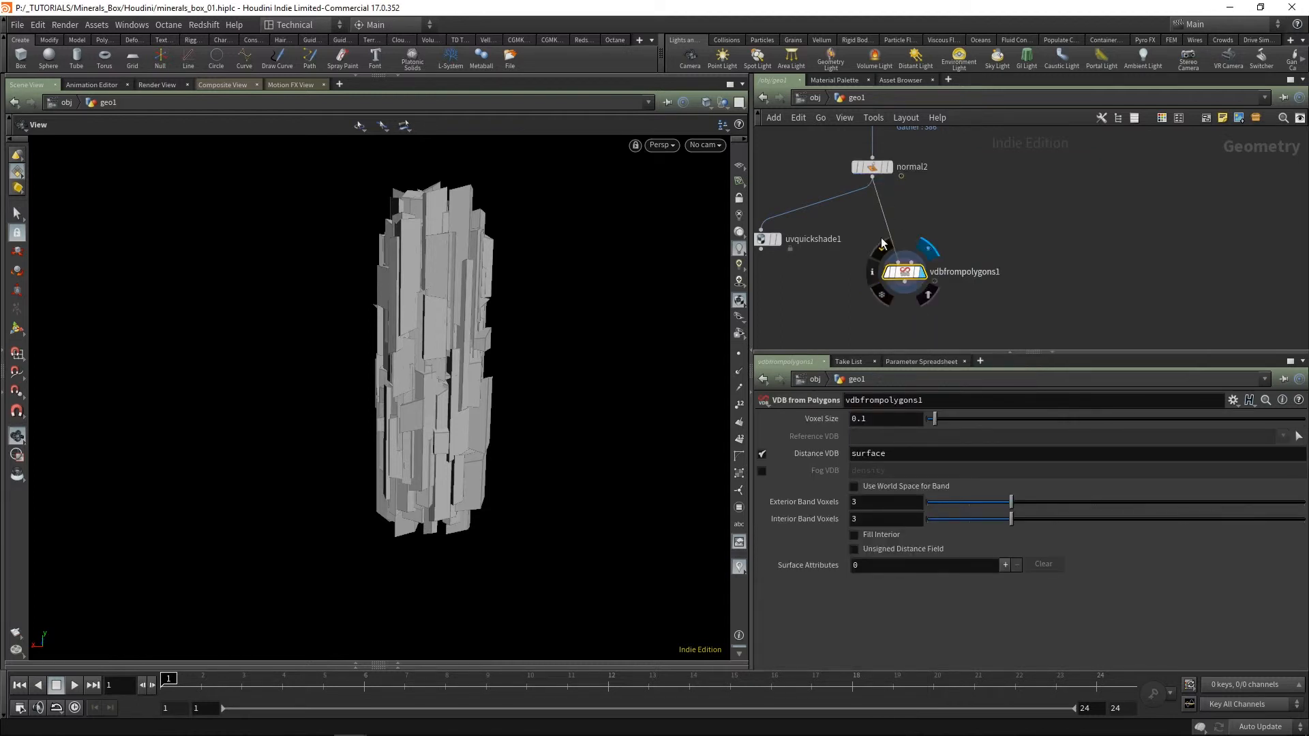
drag(904, 273, 873, 230)
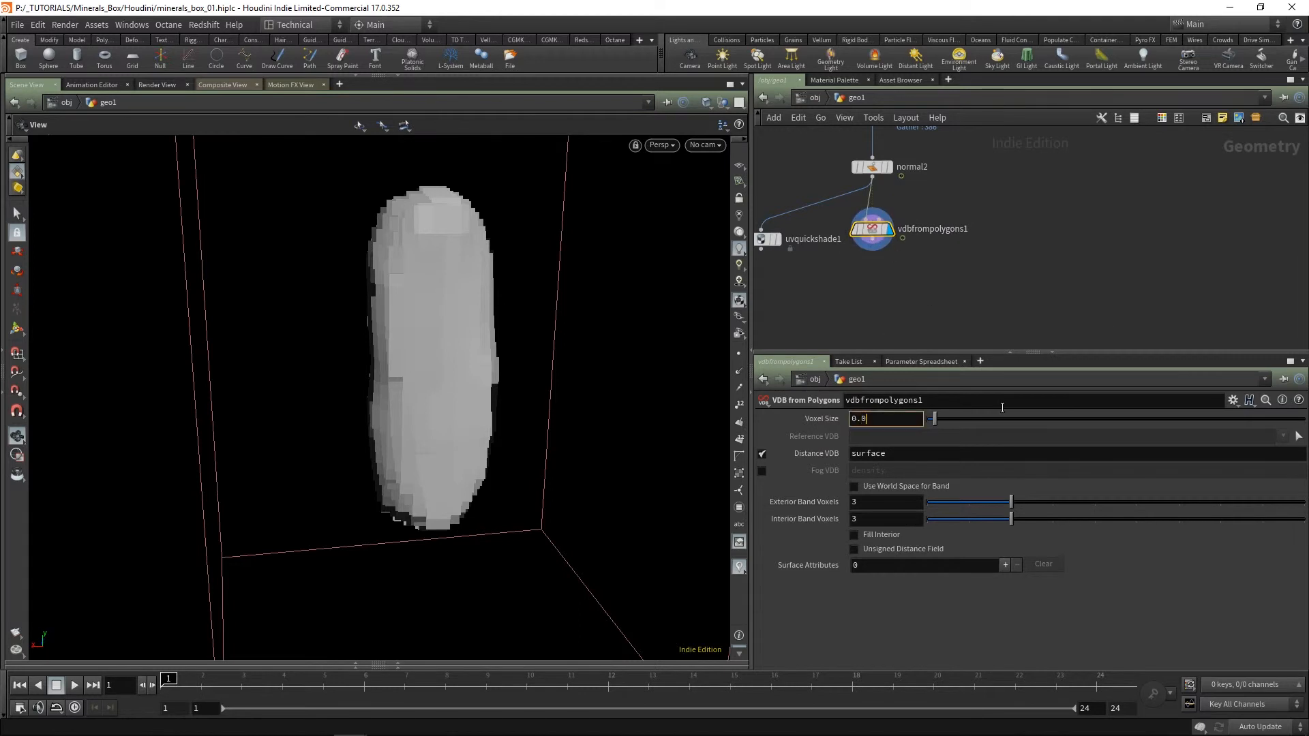
text(0.005)
key(Return)
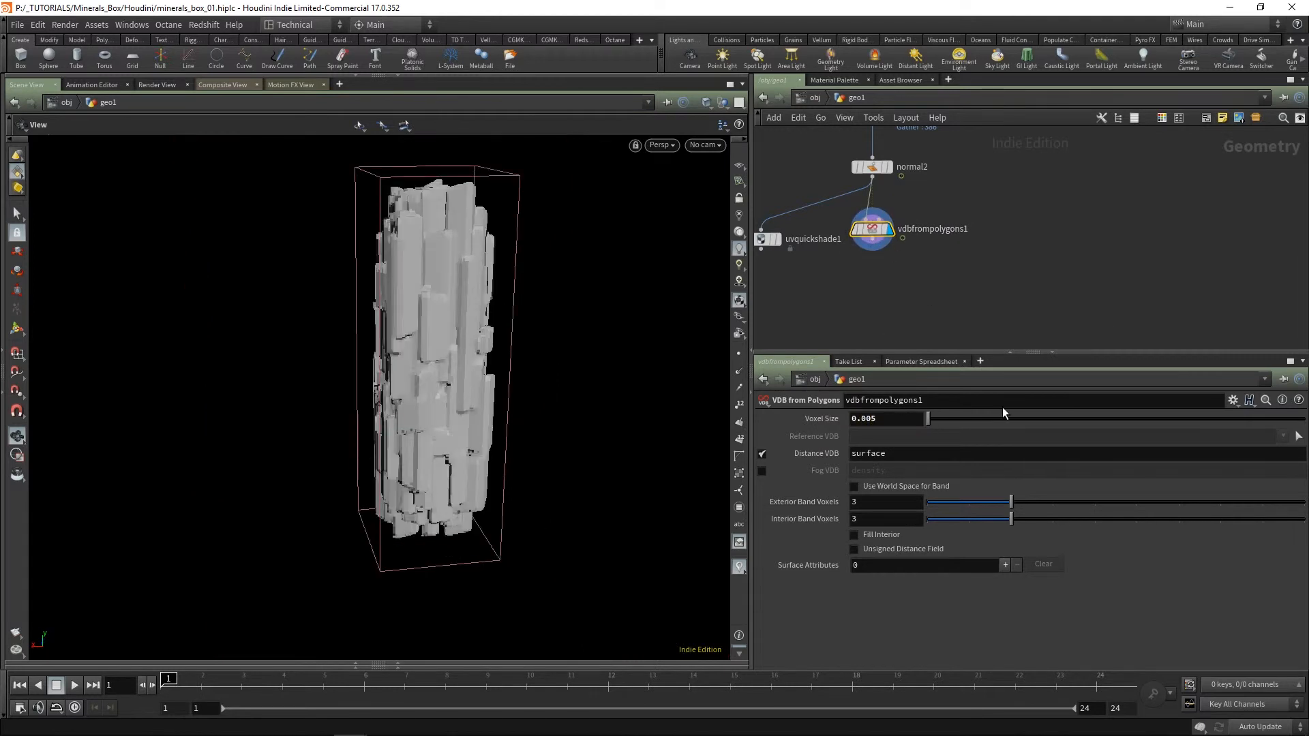
Step: Add a Convert VDB node below vdbfrompolygons1, wire vdbfrompolygons1 into it and display it
key(Tab)
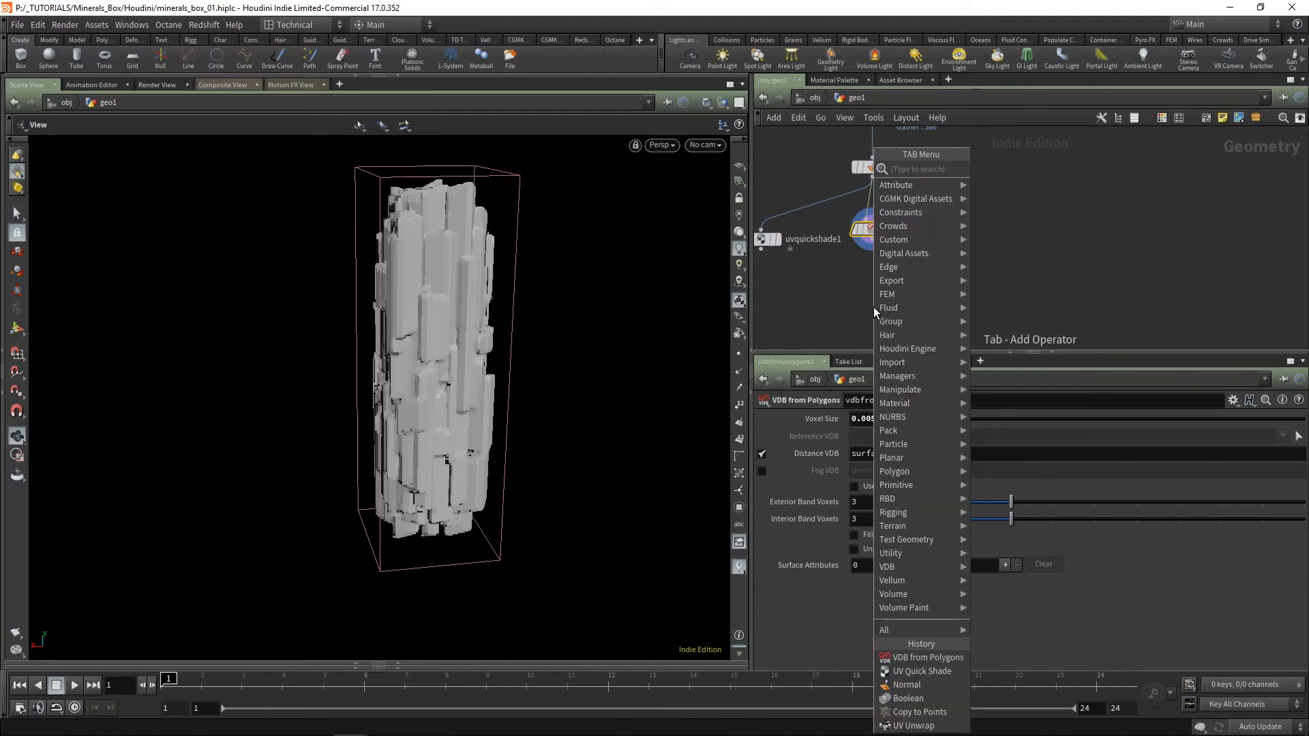
text(cib)
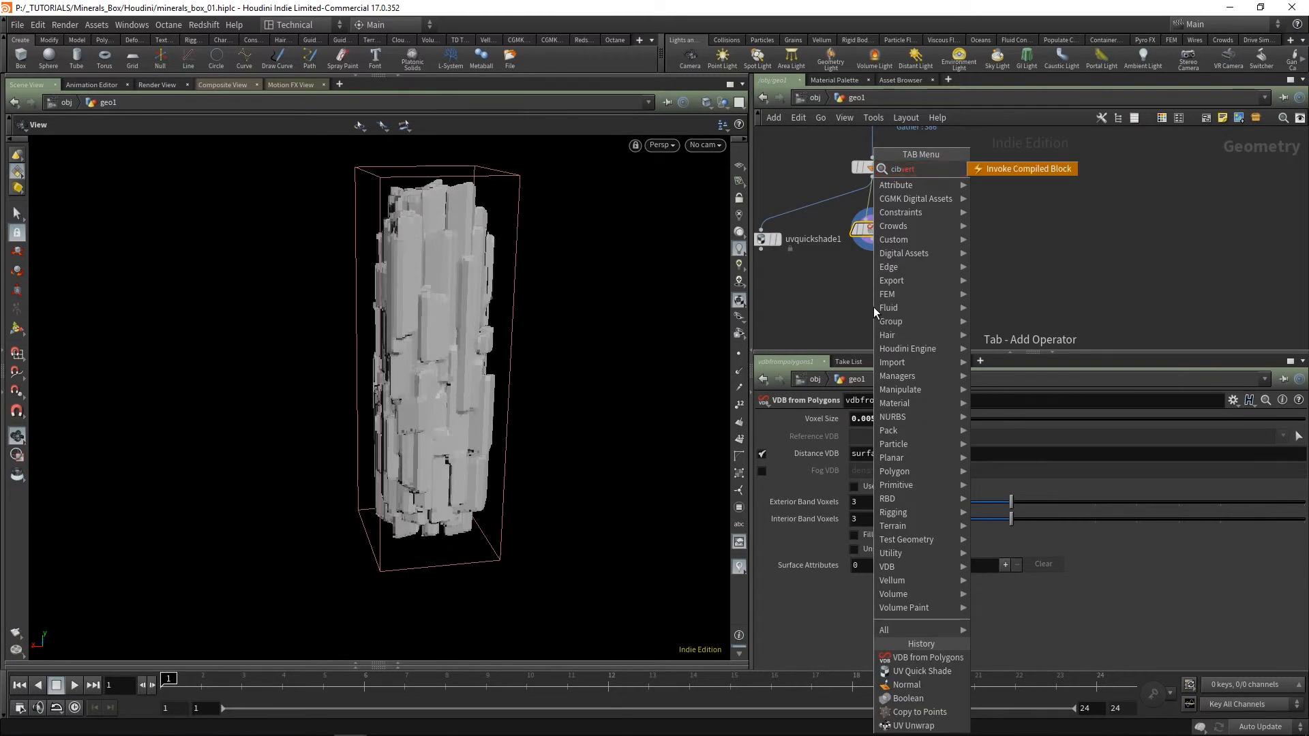
text(ve)
key(BackSpace)
key(BackSpace)
key(BackSpace)
key(BackSpace)
key(BackSpace)
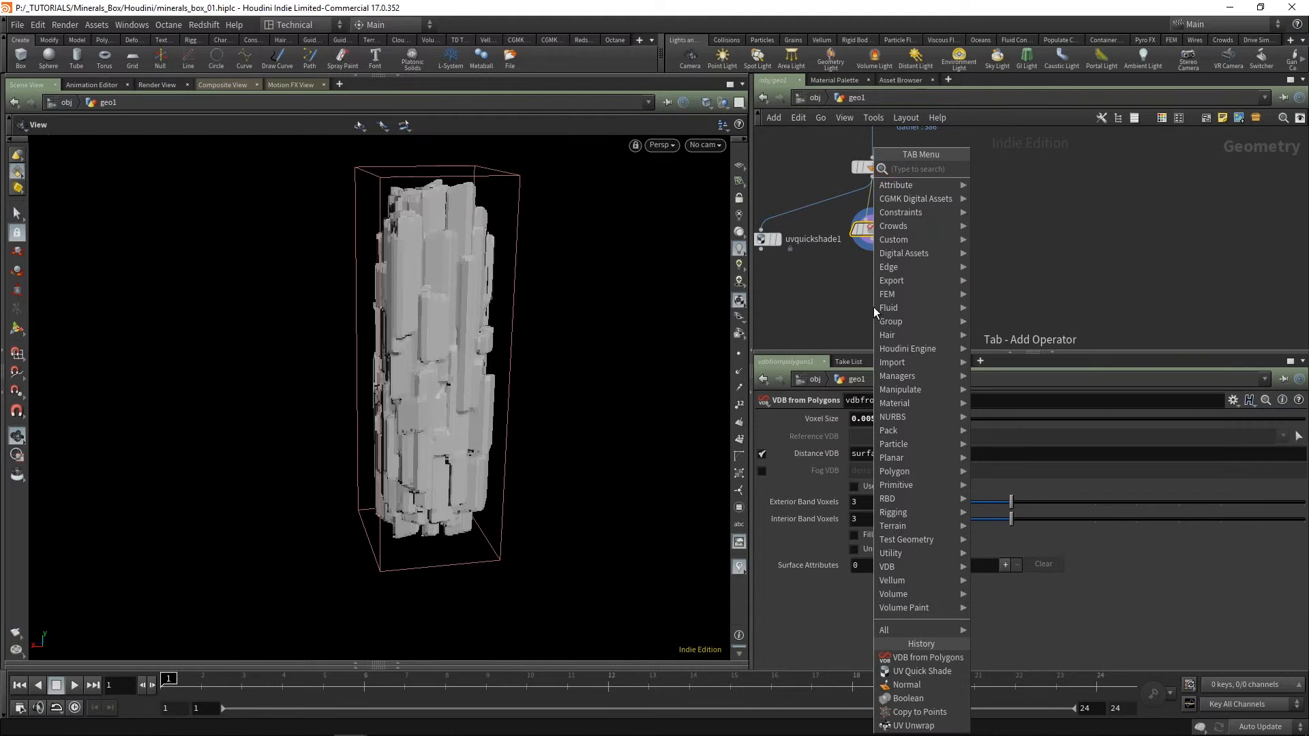
text(conver)
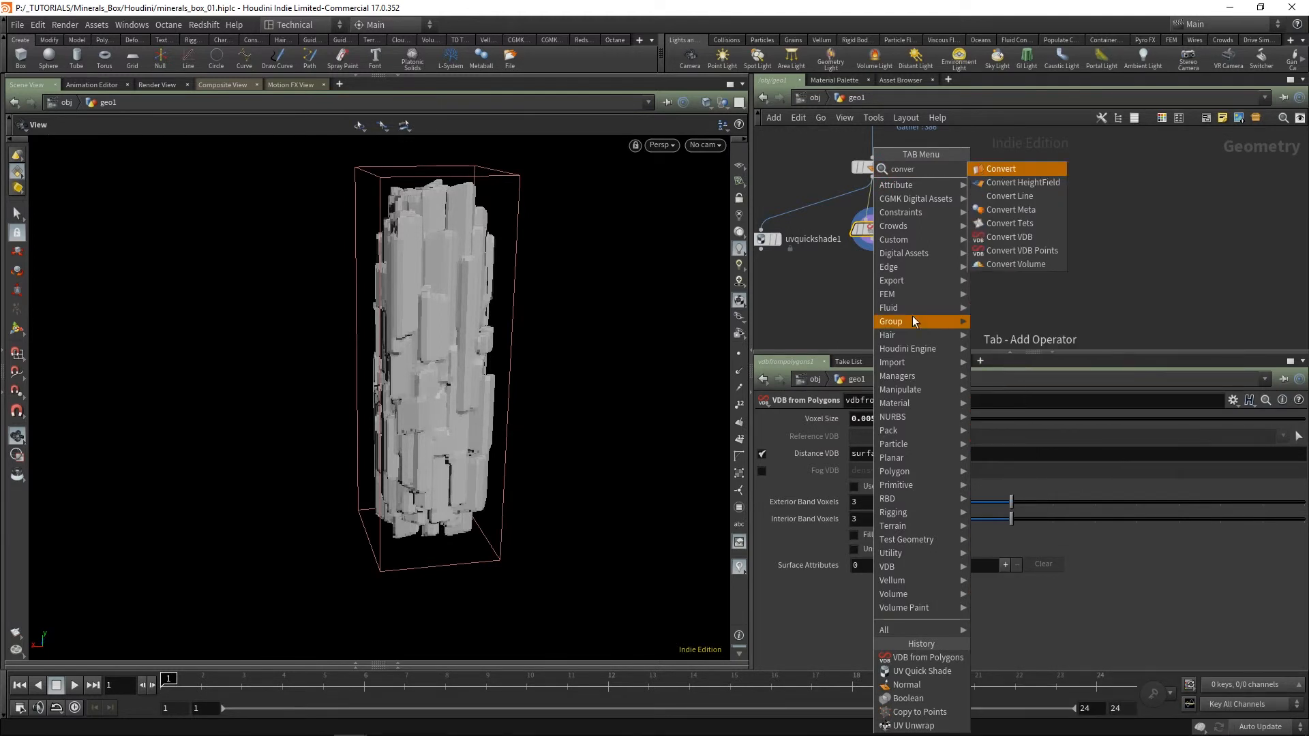
click(1008, 236)
click(878, 280)
click(877, 273)
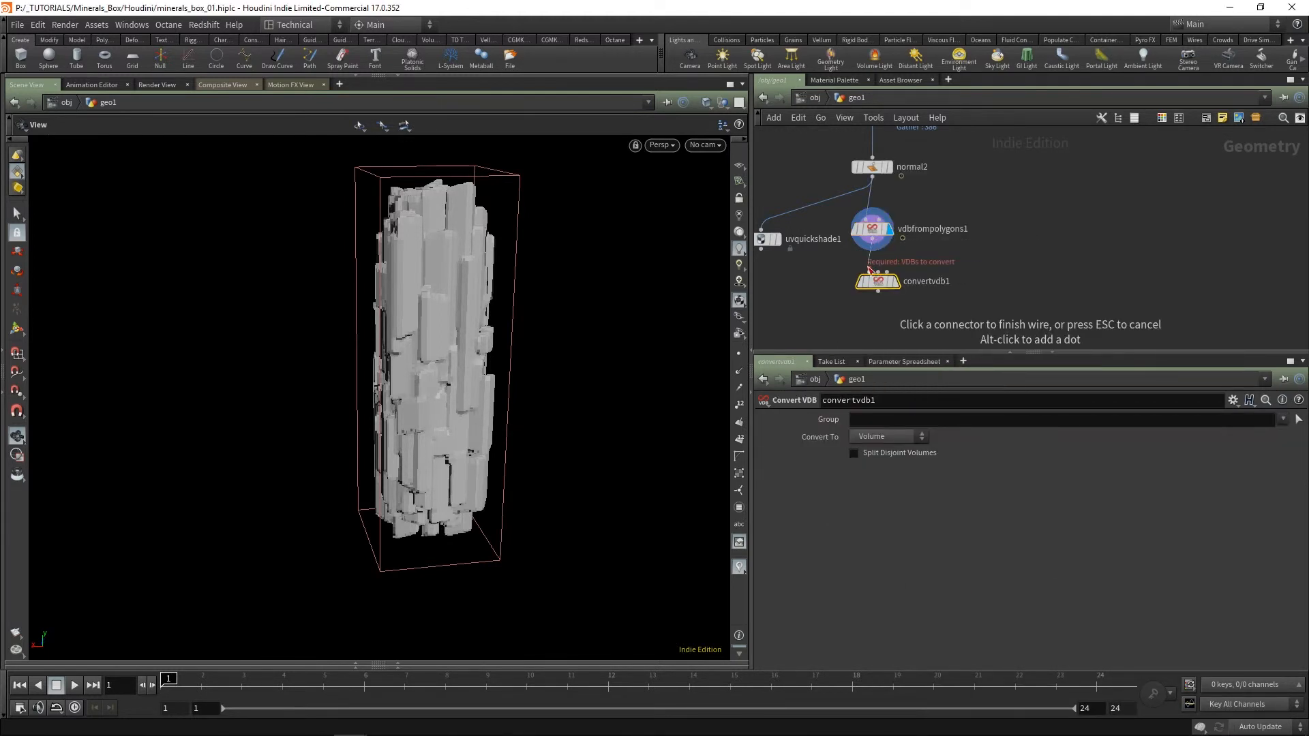
click(871, 239)
click(892, 281)
Step: Set convertvdb1 to convert to Polygons and inspect the resulting mesh
click(898, 438)
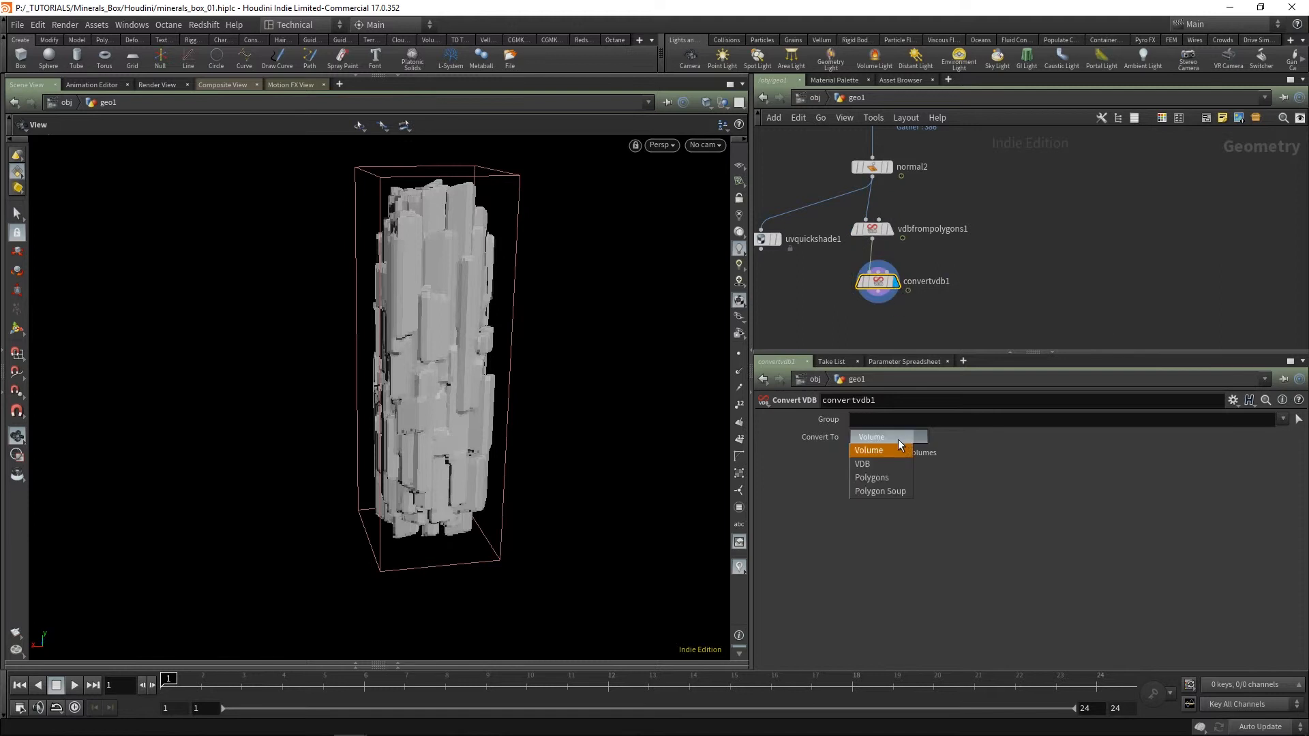
click(885, 477)
scroll(478, 246, up, 3)
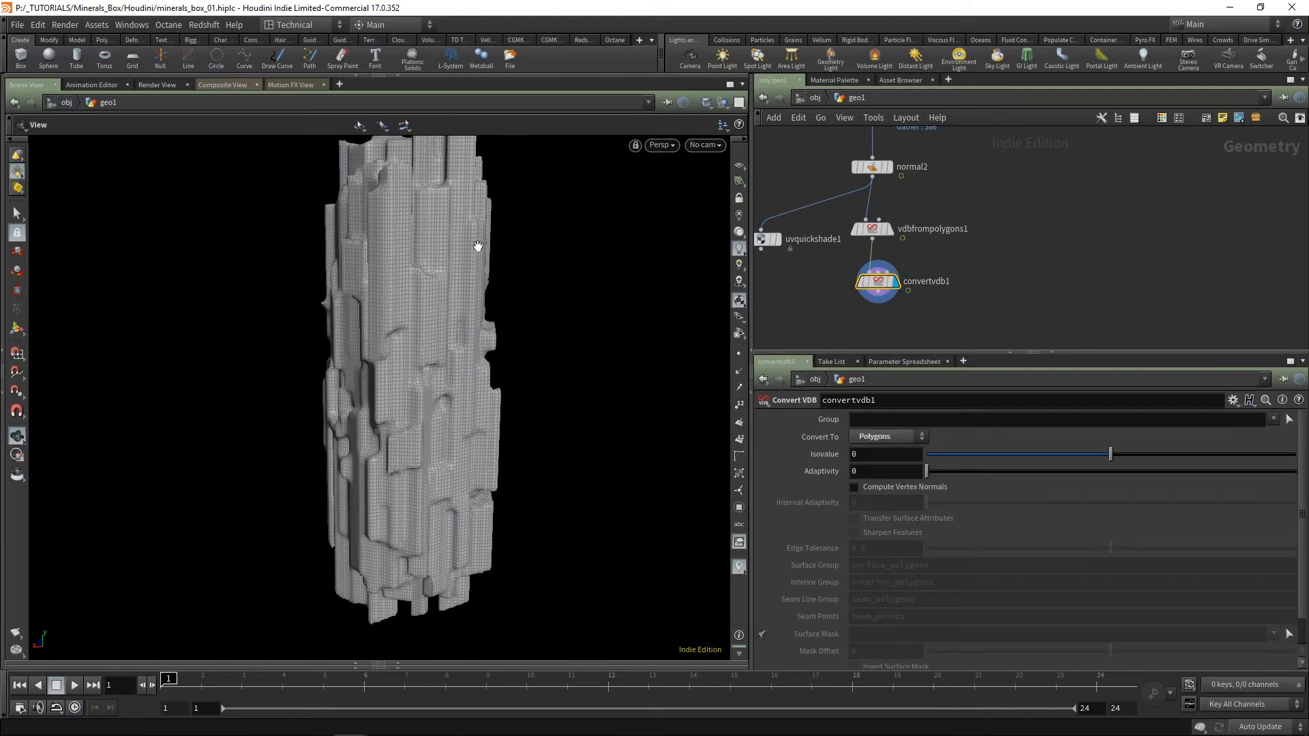
drag(478, 246, 455, 265)
Step: Try a Voxel Size of 0.002 on vdbfrompolygons1, hide the wireframe to check the surface, and settle on 0.003
click(877, 230)
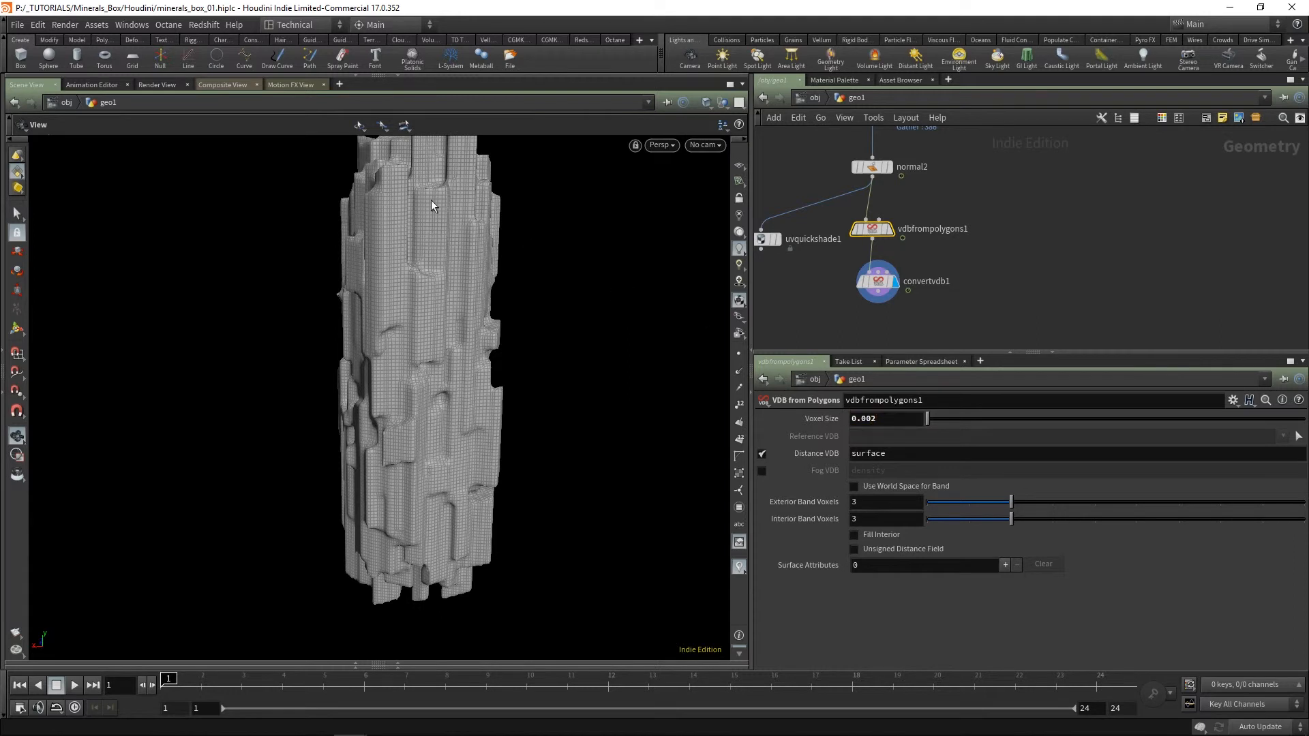
mouse_move(469, 253)
mouse_down()
mouse_move(362, 284)
mouse_move(482, 321)
mouse_move(388, 327)
mouse_move(429, 243)
mouse_move(451, 488)
mouse_move(429, 375)
mouse_move(342, 432)
mouse_move(342, 342)
mouse_move(295, 351)
mouse_move(336, 356)
mouse_move(380, 439)
mouse_move(431, 443)
mouse_up()
key(shift+w)
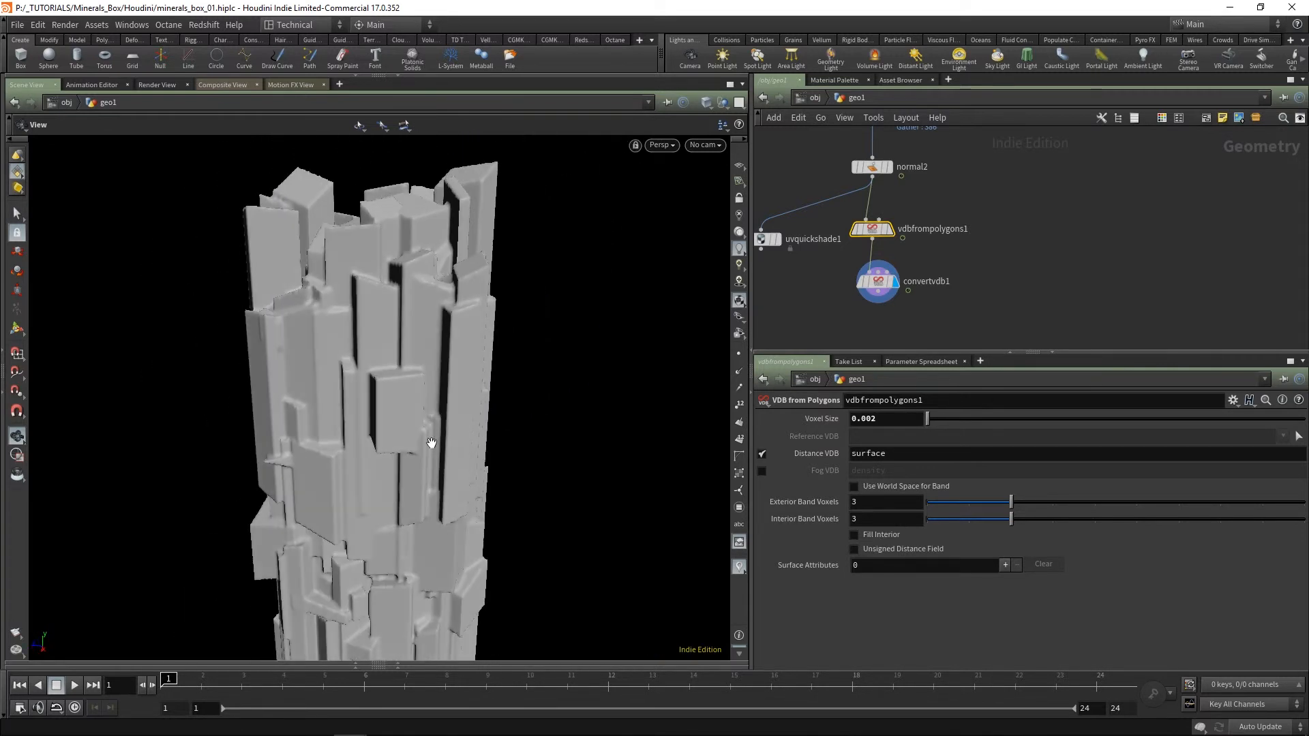
key(shift+w)
key(shift+w)
drag(576, 295, 413, 424)
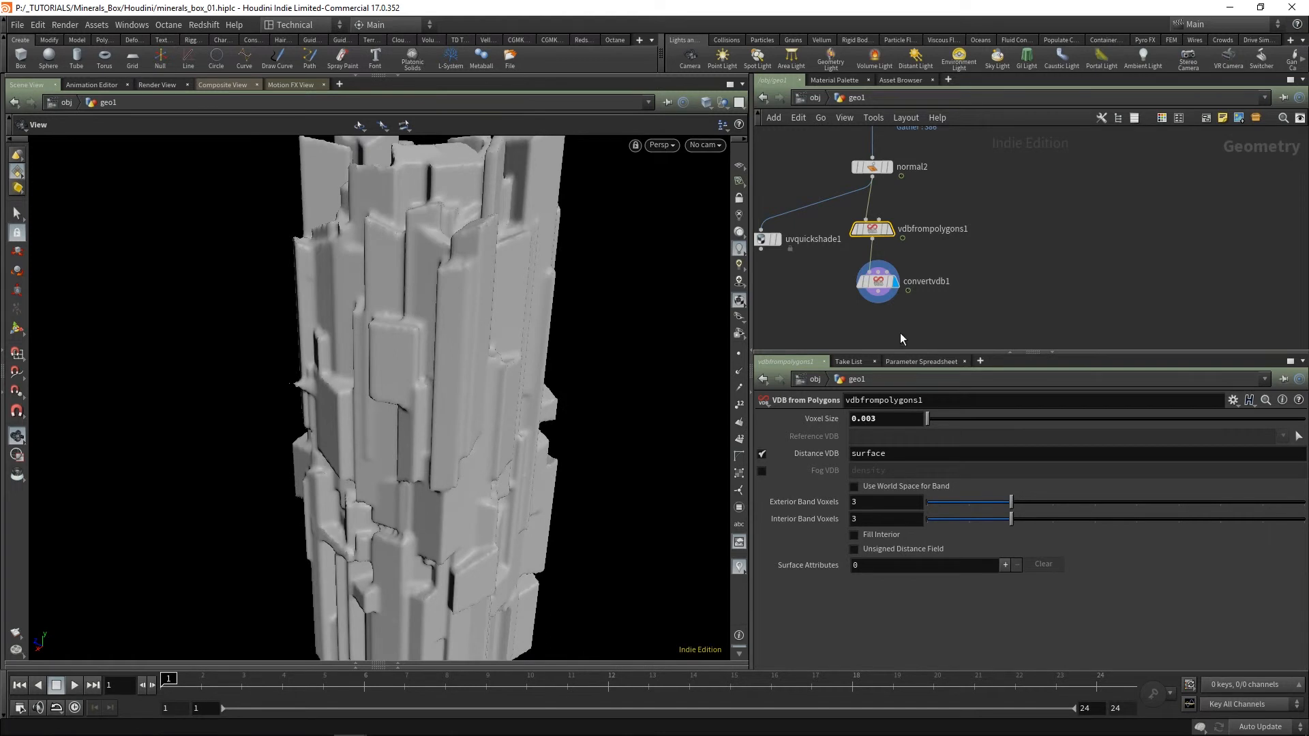
Step: Rearrange uvquickshade1, vdbfrompolygons1 and convertvdb1 to leave room beside the VDB branch
middle_drag(1030, 279, 1198, 229)
drag(931, 192, 836, 160)
middle_drag(1078, 191, 1045, 202)
drag(1026, 195, 977, 193)
drag(1013, 242, 952, 232)
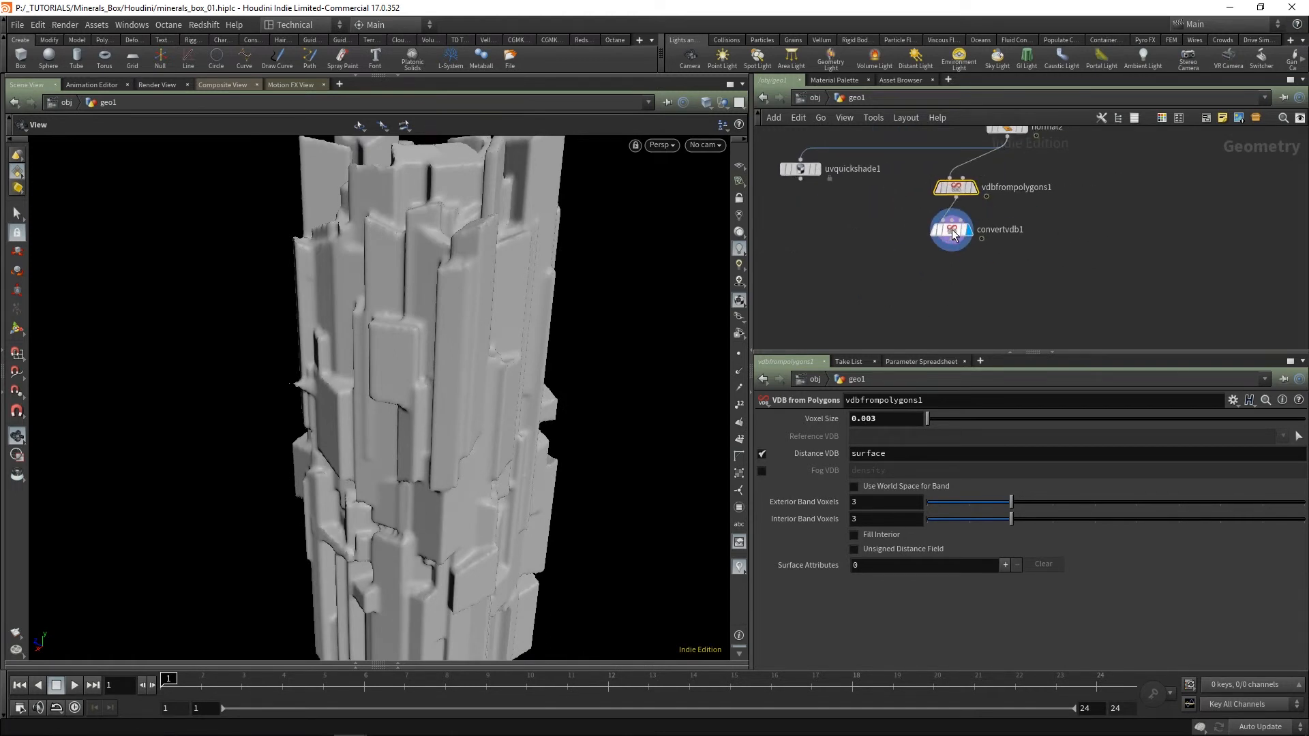
Step: Add a Ray node below convertvdb1
key(Tab)
text(ray)
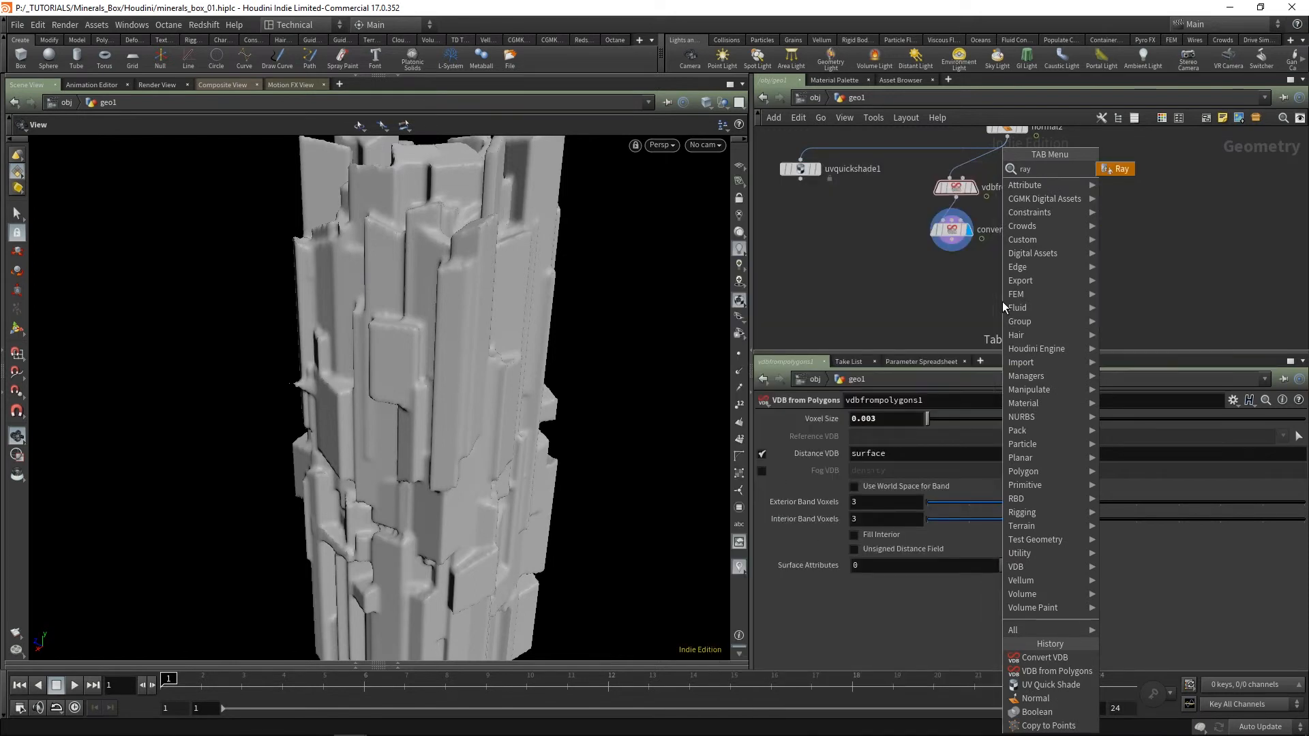
key(Return)
click(1002, 301)
middle_drag(1074, 210, 1045, 214)
middle_drag(1044, 274, 1025, 251)
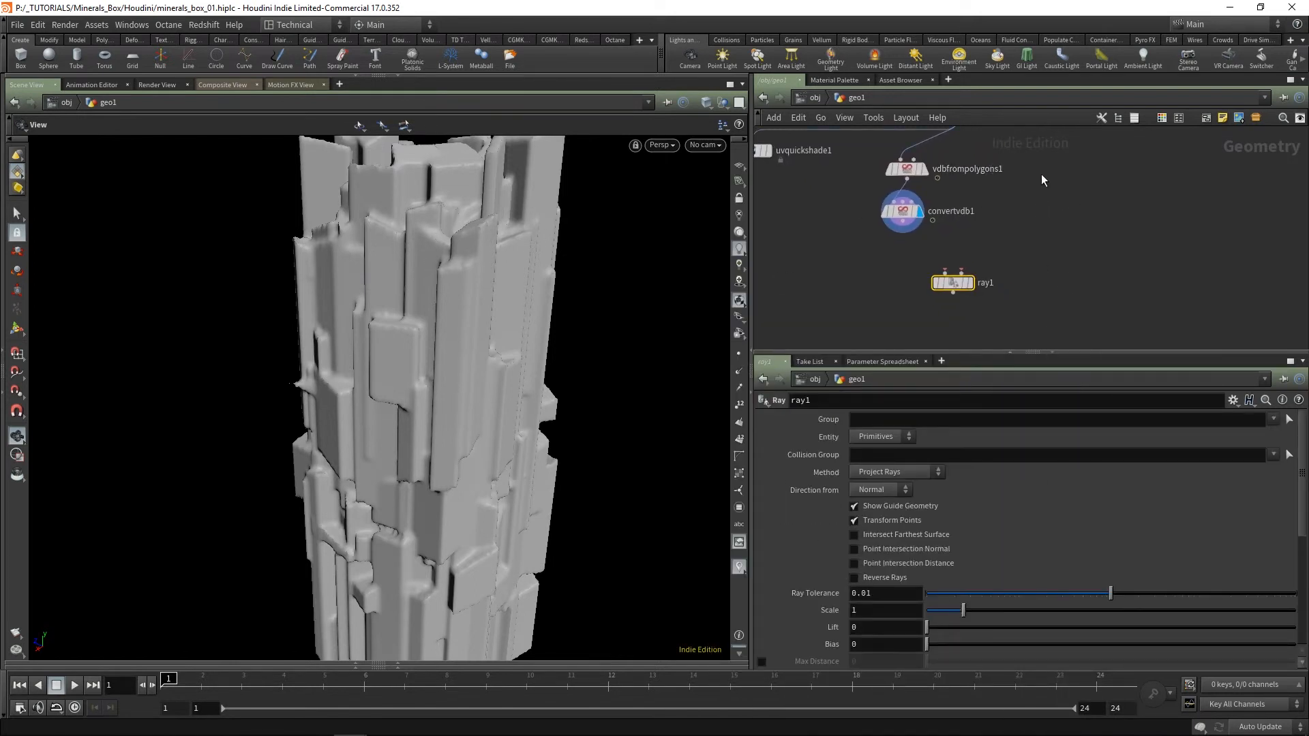
Step: Wire convertvdb1 into ray1's first input and normal2 into its second input, and display ray1
middle_drag(1041, 180, 1012, 242)
click(946, 169)
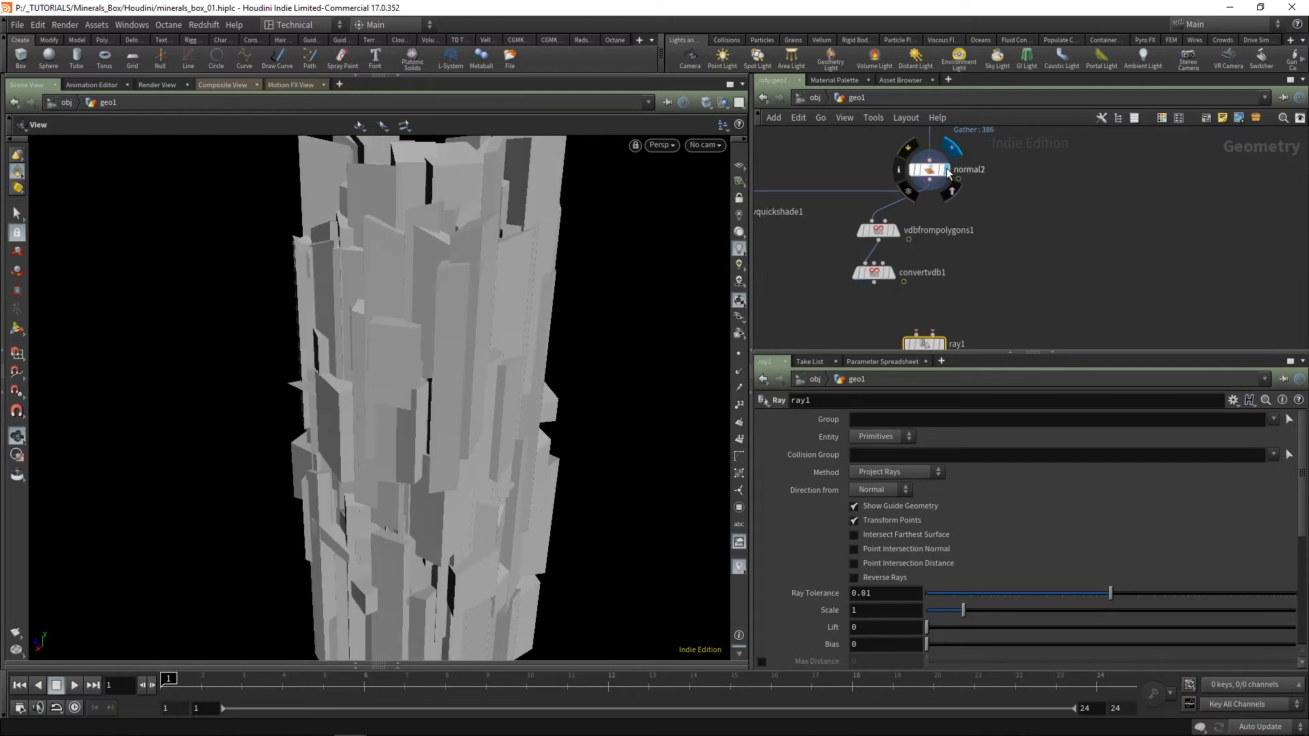
click(878, 286)
click(915, 332)
middle_drag(942, 205, 929, 177)
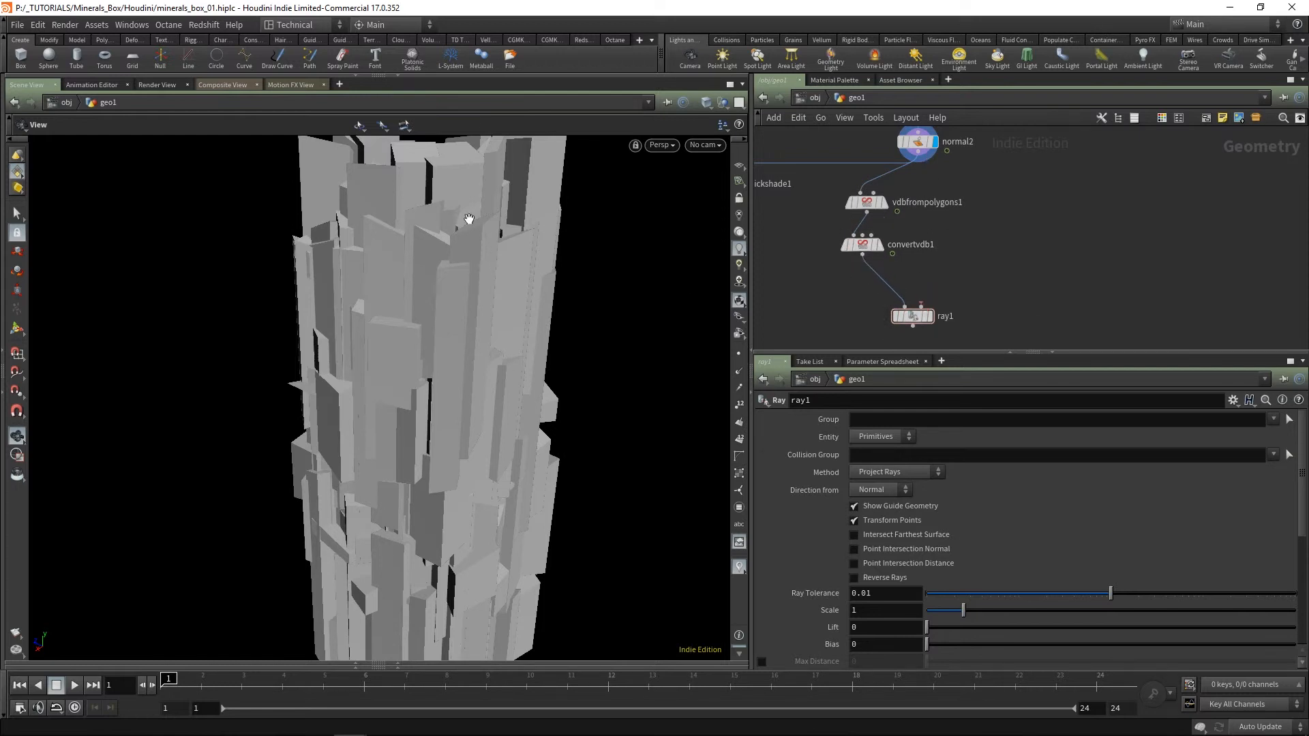
click(925, 157)
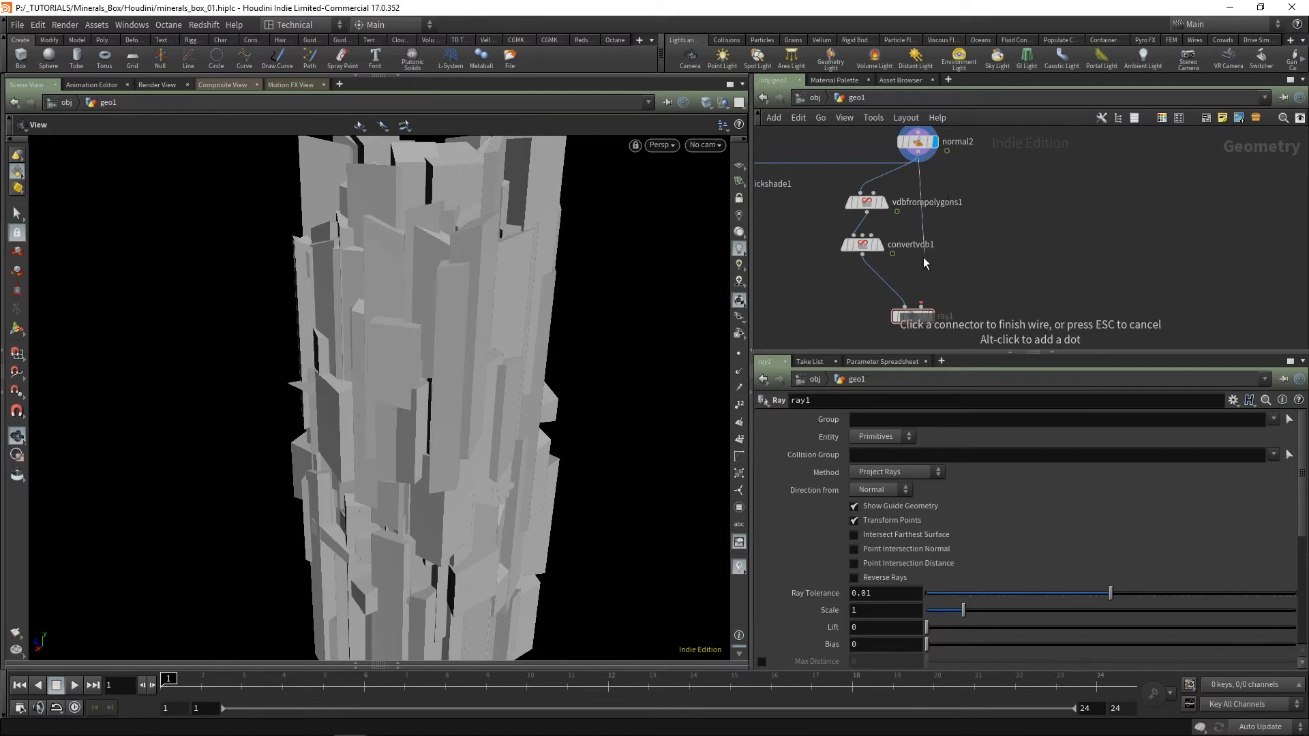
click(922, 303)
middle_drag(940, 316, 993, 208)
click(938, 268)
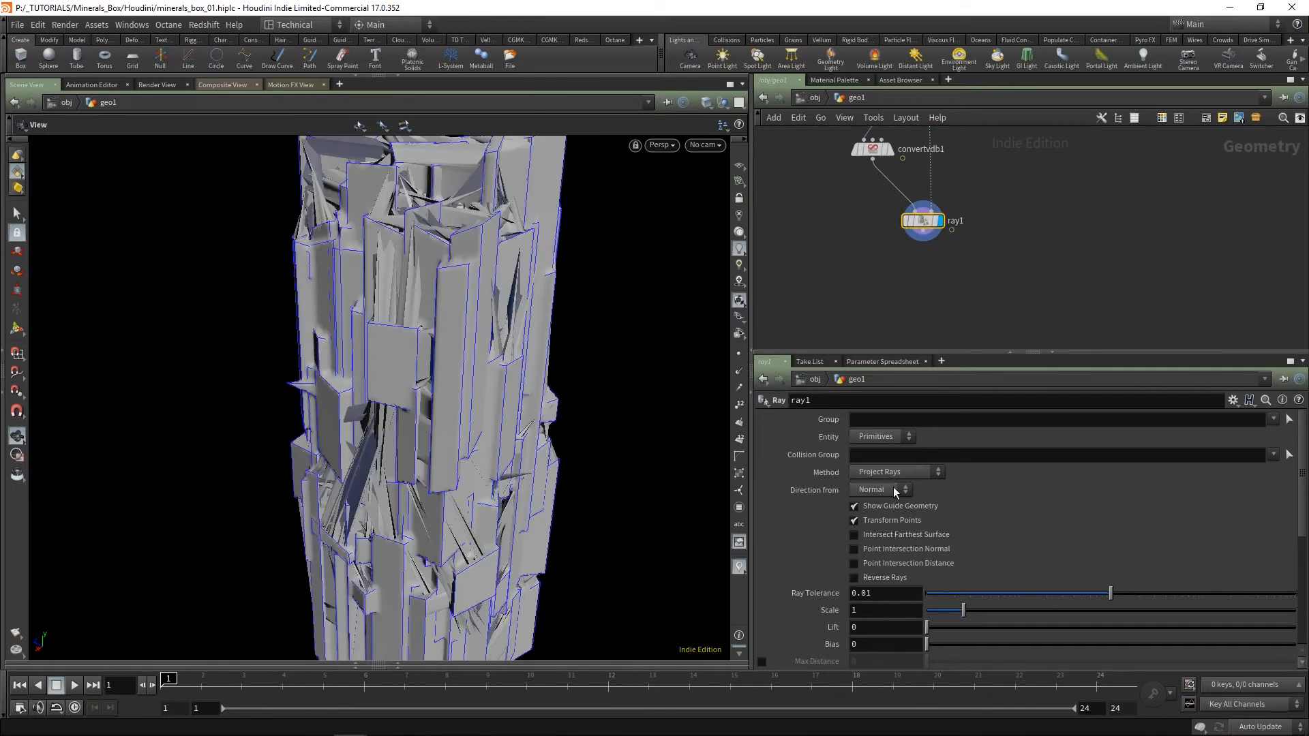
Step: Set ray1's Method to Minimum Distance and check the projected mesh
click(896, 491)
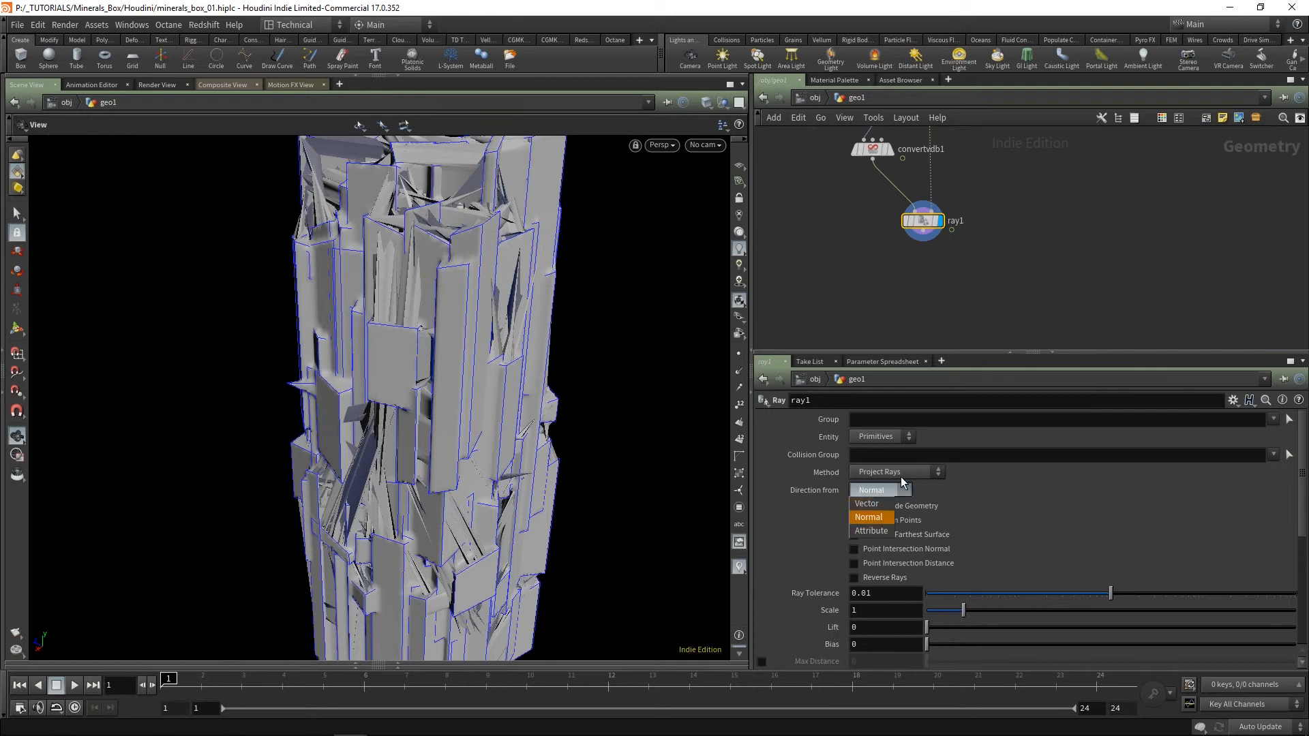
click(903, 477)
click(907, 480)
drag(520, 357, 487, 357)
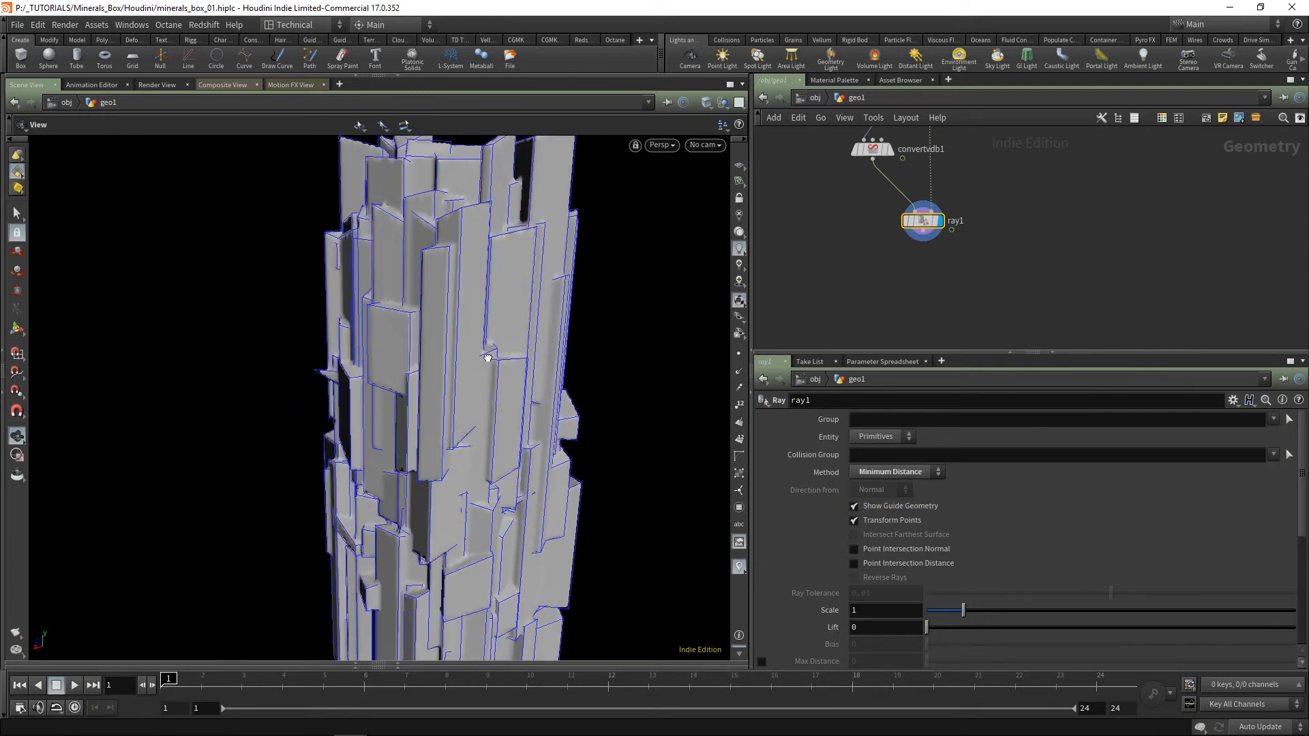
Step: Add a Normal node below ray1, wire ray1 into it and display it
key(Tab)
text(norm)
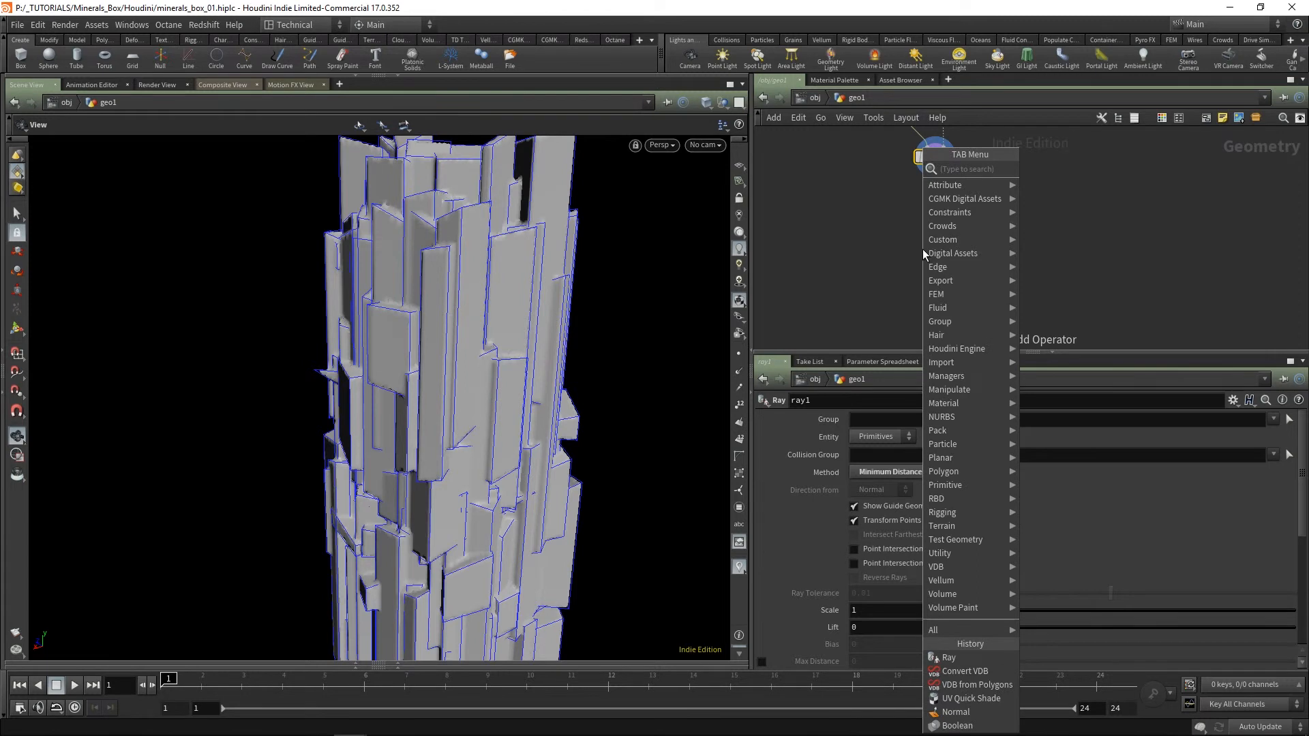
key(Return)
click(922, 248)
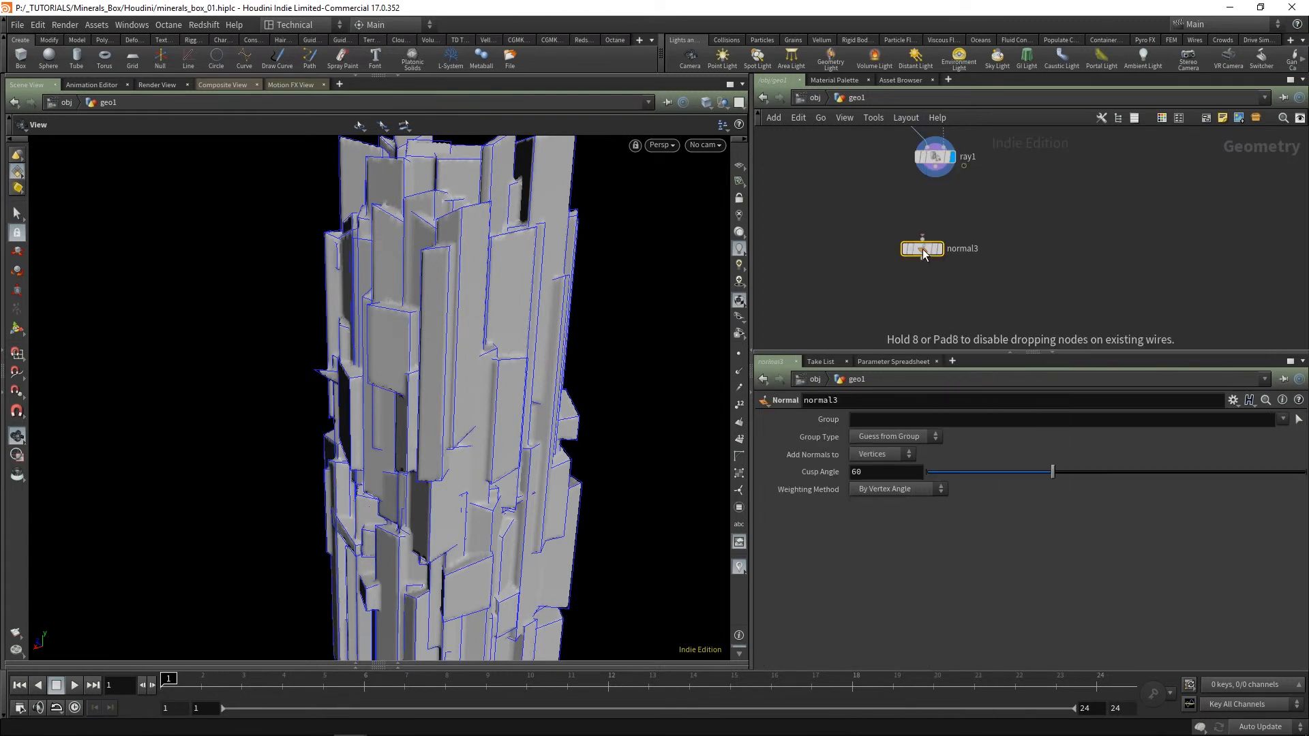
drag(935, 167, 934, 222)
click(940, 249)
drag(578, 256, 471, 263)
Step: Display convertvdb1 and normal3 in turn to compare the mesh before and after the ray projection
middle_drag(1005, 163, 997, 273)
click(893, 196)
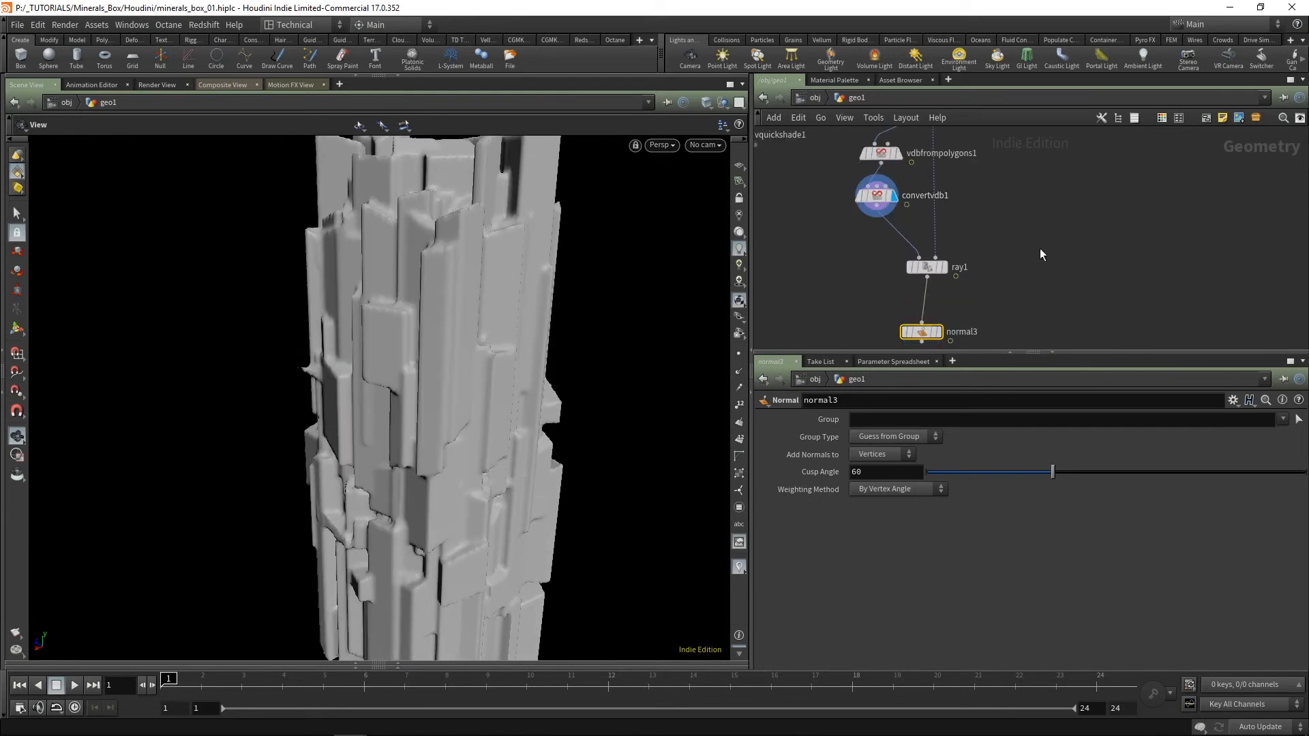
middle_drag(947, 339, 946, 300)
click(938, 297)
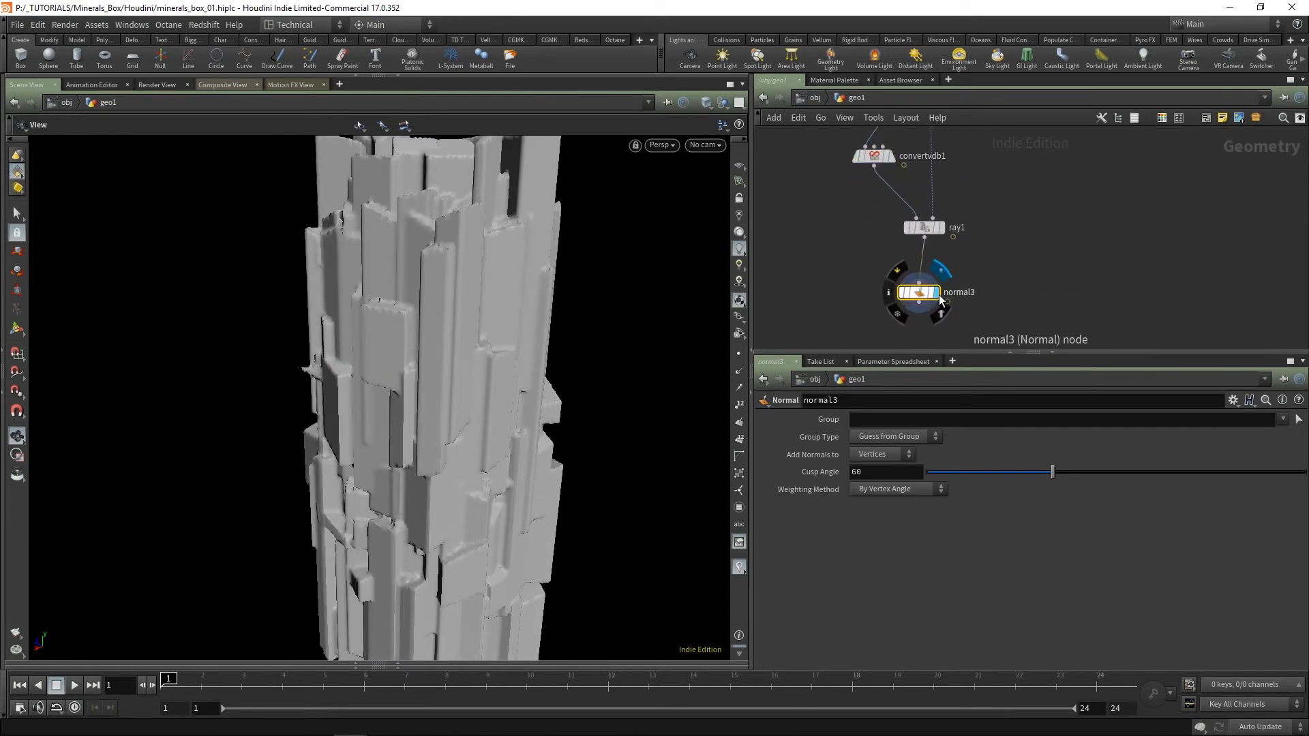
Step: Examine the projected mineral's topology and edges from several angles, toggling the wireframe overlay on and off
mouse_move(444, 291)
mouse_down()
mouse_move(596, 304)
mouse_move(514, 313)
mouse_up()
key(shift+w)
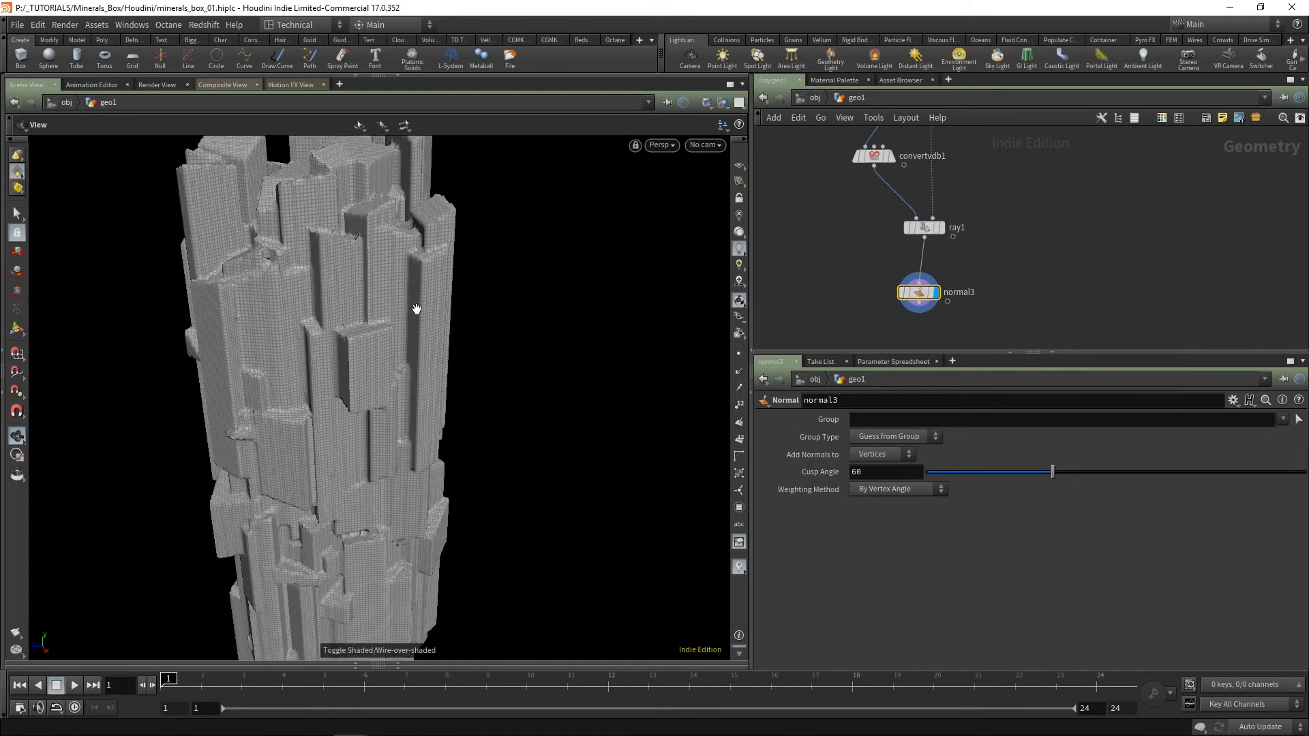
key(shift+w)
right_drag(394, 298, 368, 375)
mouse_move(371, 374)
mouse_down()
mouse_move(351, 368)
mouse_move(364, 362)
mouse_up()
right_drag(365, 361, 406, 208)
middle_drag(406, 208, 432, 403)
right_drag(432, 403, 426, 290)
drag(426, 290, 463, 348)
right_drag(462, 348, 409, 450)
drag(409, 450, 516, 376)
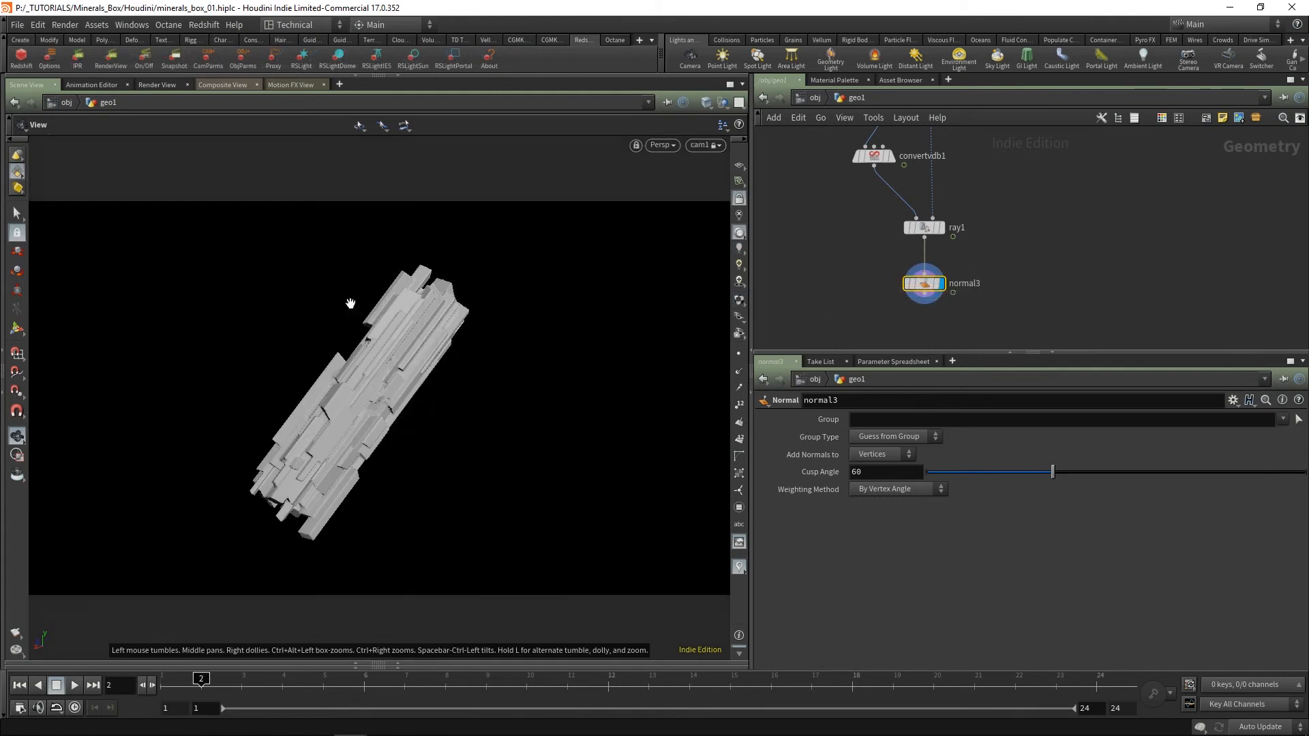
Step: Review the original geometry at normal2 and its node information
middle_drag(1008, 153, 1002, 264)
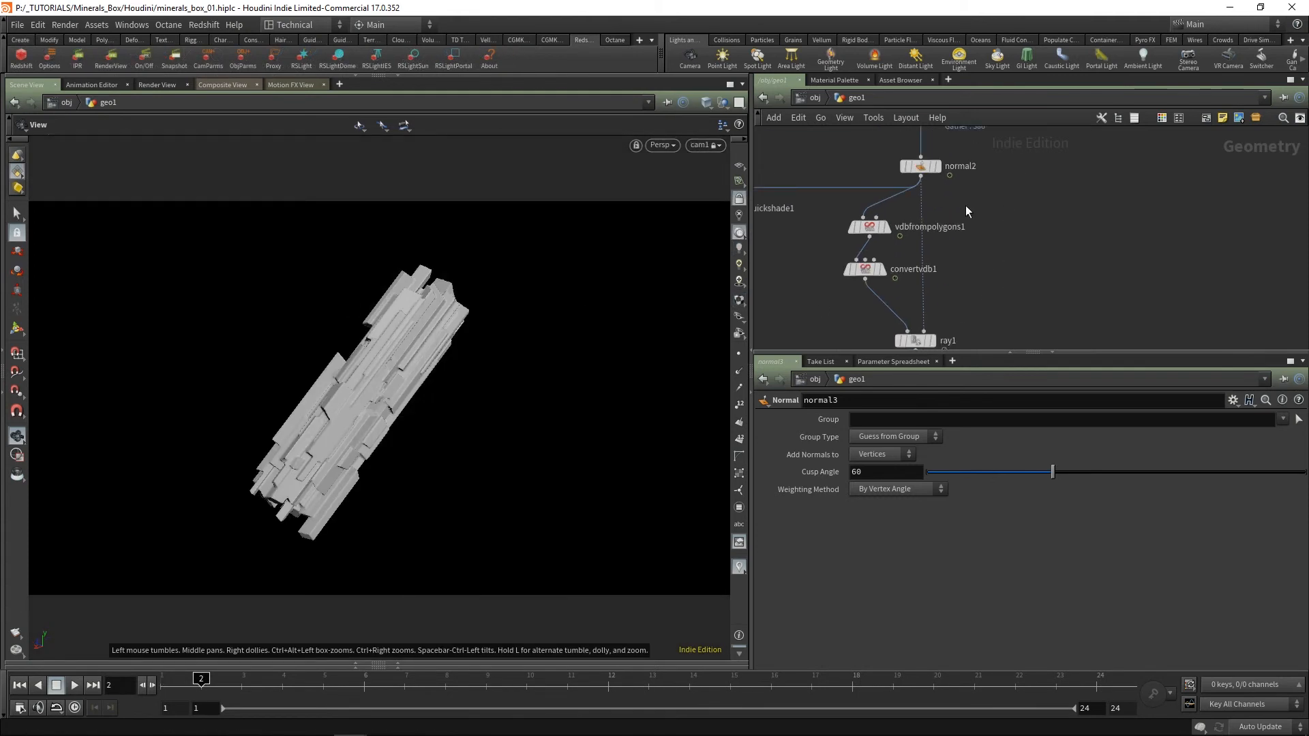
scroll(944, 171, up, 2)
mouse_move(907, 166)
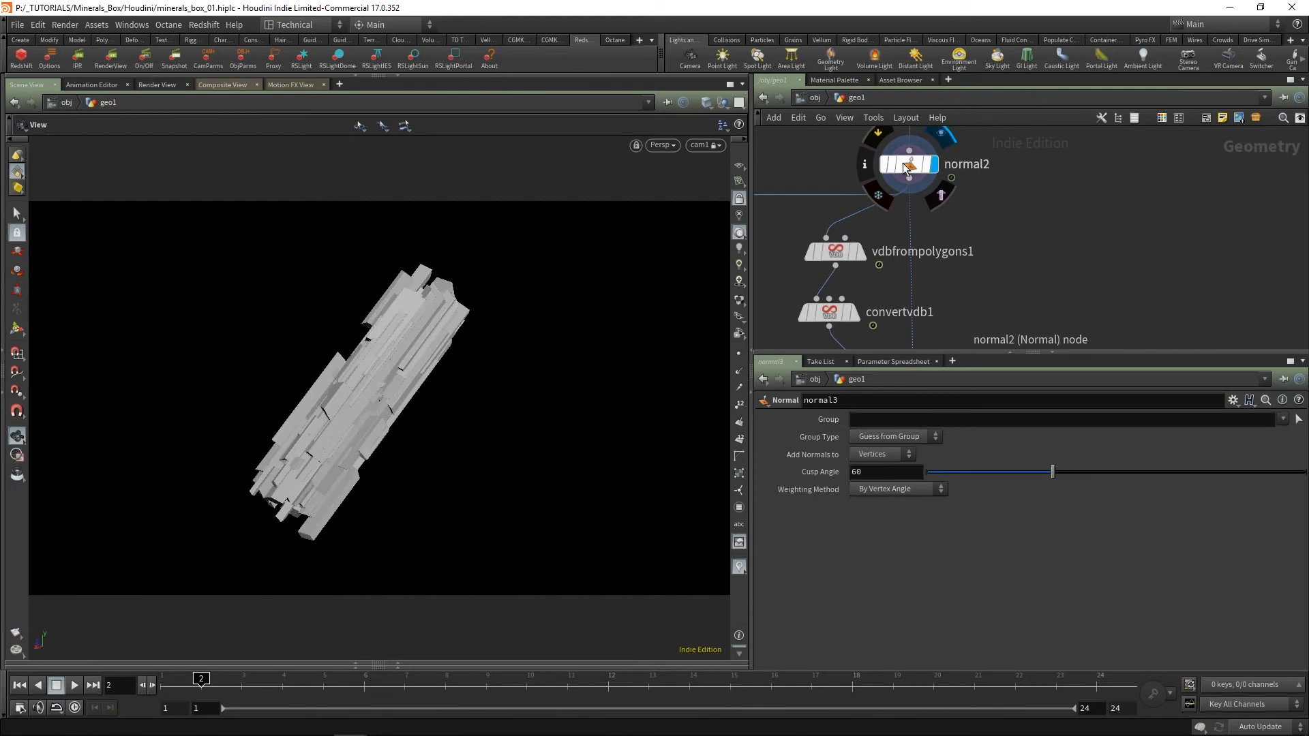
middle_click(908, 167)
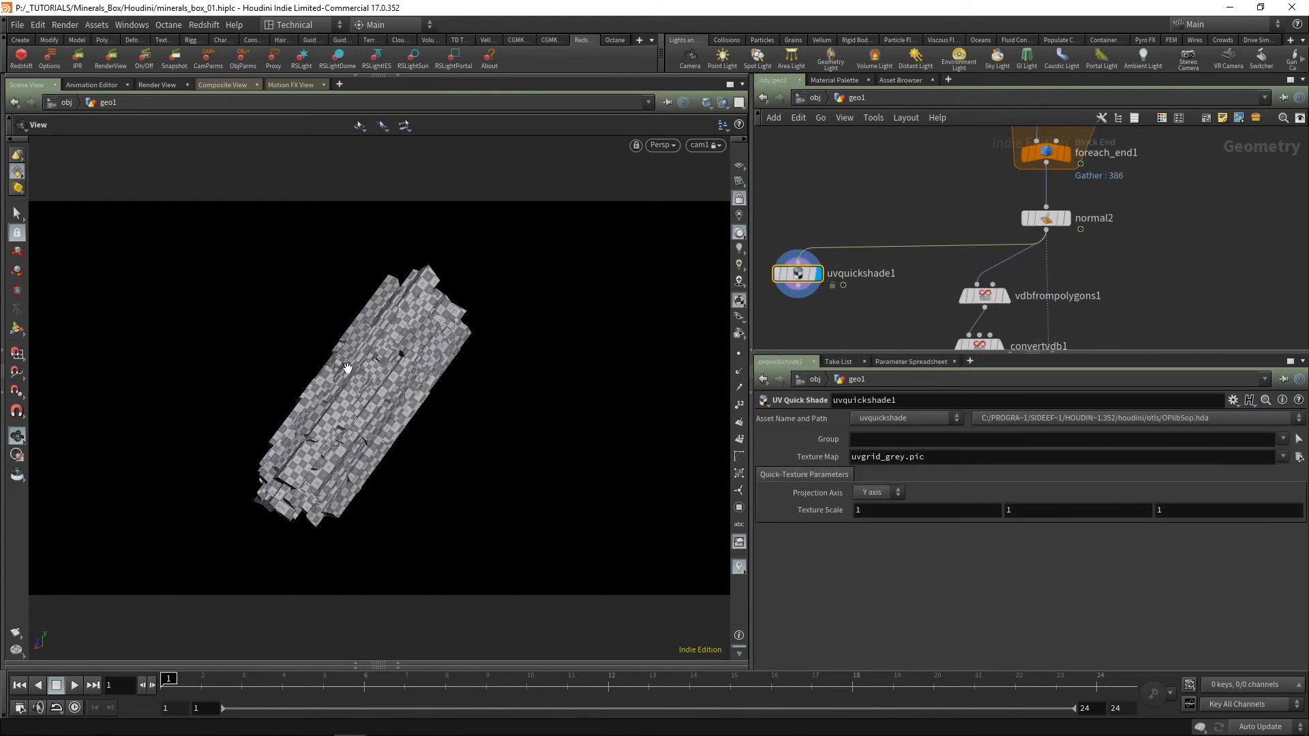
Step: Follow the VDB branch from vdbfrompolygons1 through convertvdb1 and display ray1 to check the projected mesh
scroll(946, 235, down, 1)
middle_drag(947, 237, 941, 178)
scroll(1016, 260, up, 1)
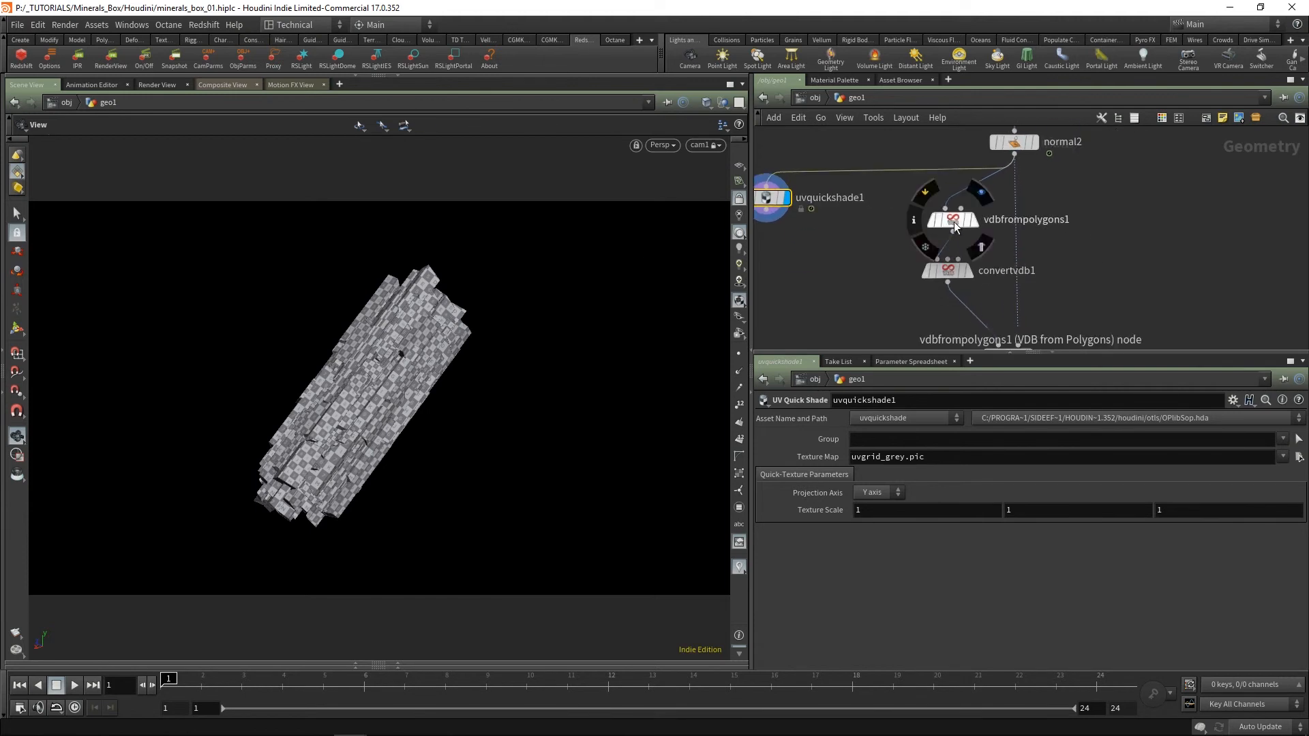
drag(956, 222, 951, 227)
middle_drag(1081, 263, 1076, 240)
click(964, 248)
middle_drag(1172, 254, 1167, 206)
middle_drag(1045, 293, 1051, 236)
click(1027, 229)
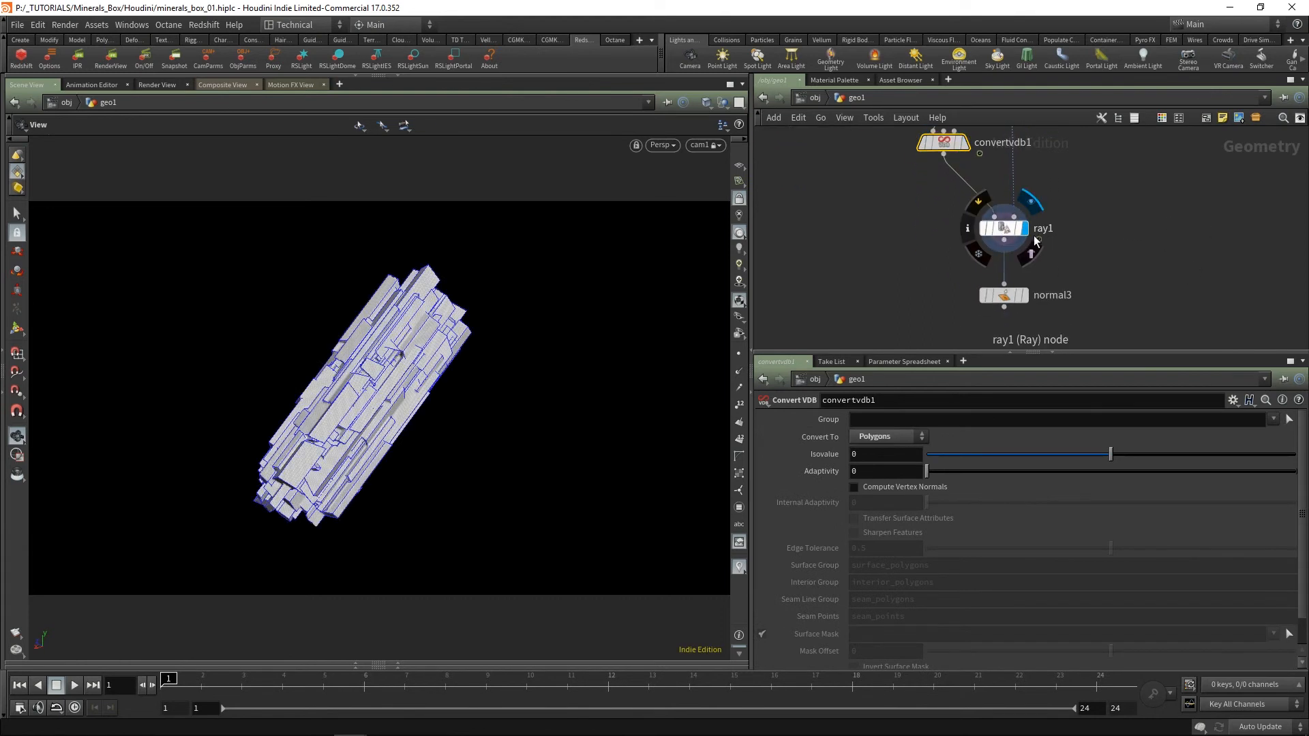
Step: Move normal3 down, insert a UV Unwrap node between ray1 and normal3, and display it
middle_drag(1074, 298, 1074, 271)
drag(1009, 268, 1010, 313)
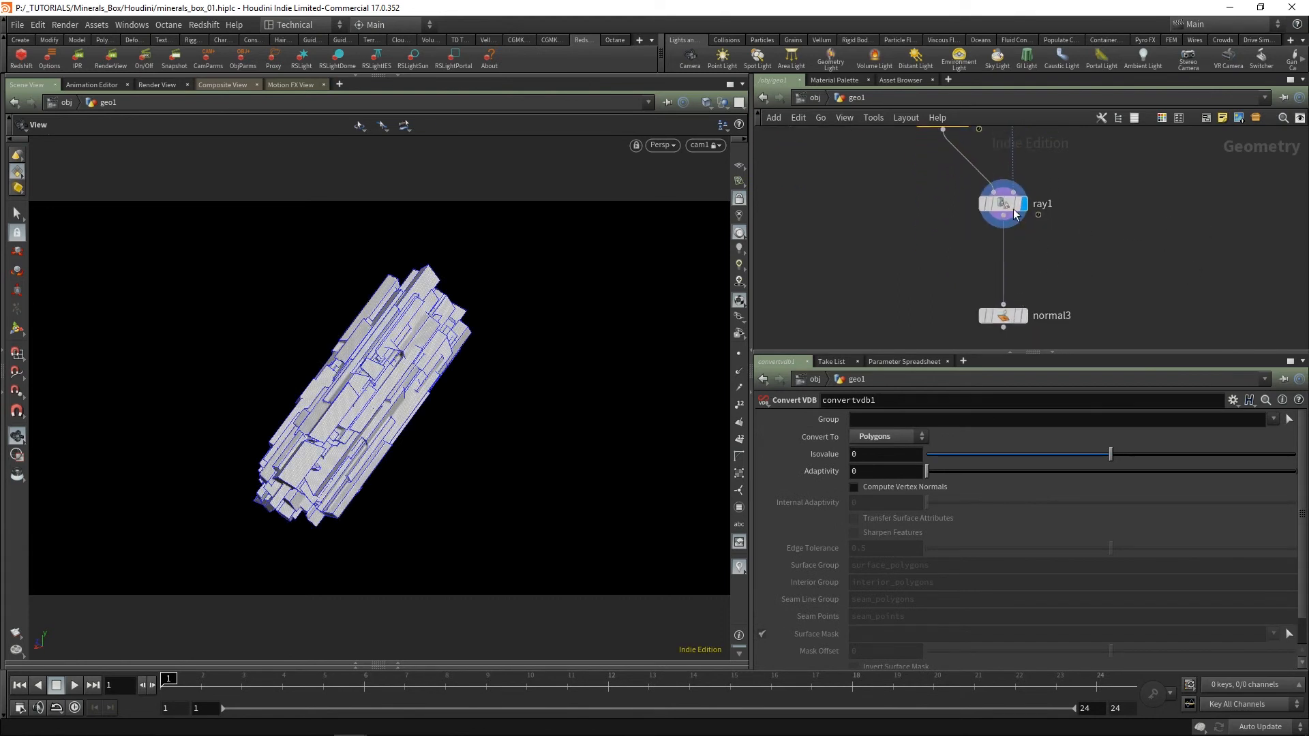
key(Tab)
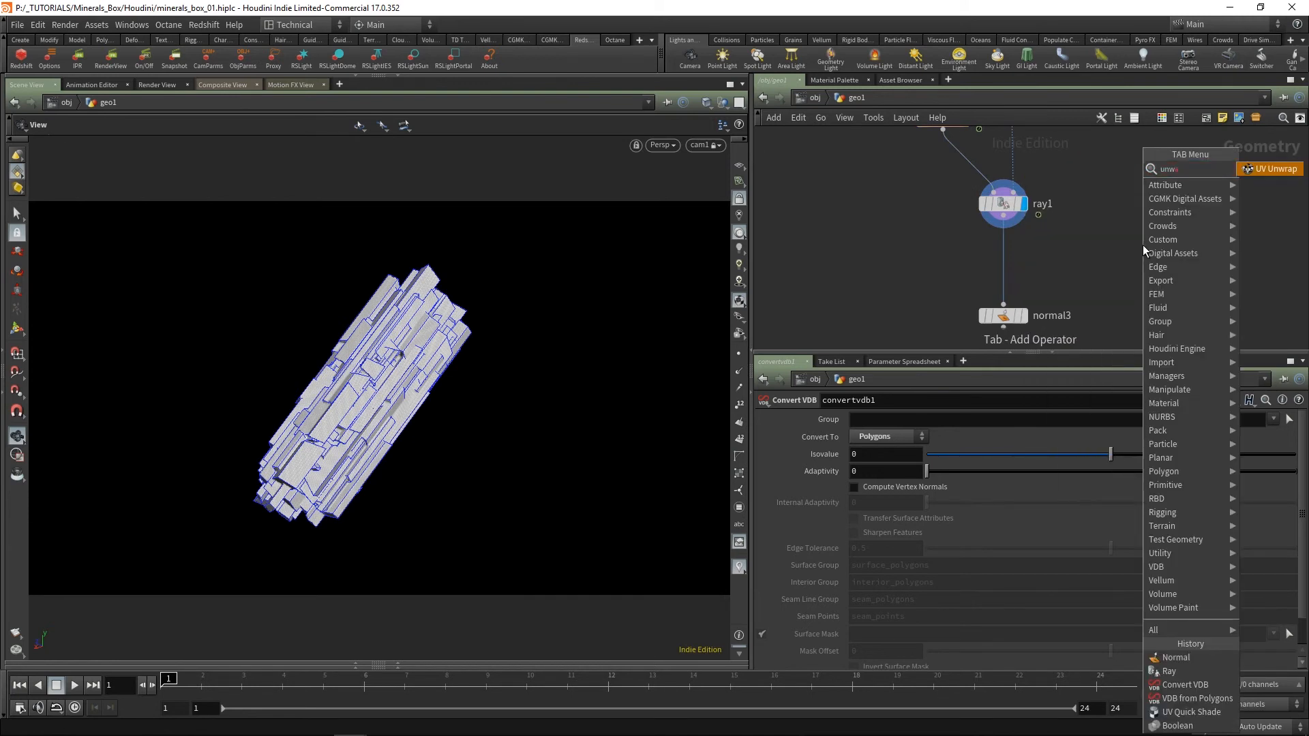
key(Escape)
click(1142, 250)
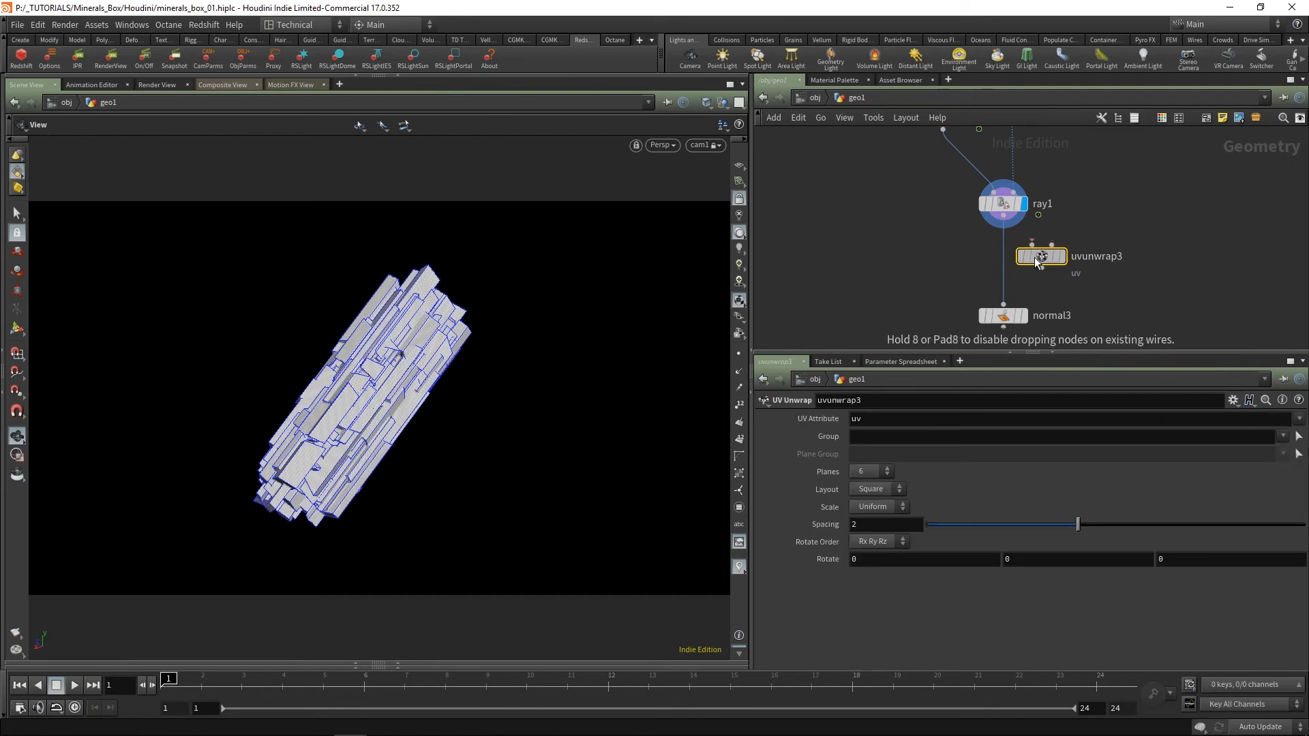
click(1026, 261)
Step: Place uvquickshade1 beside uvunwrap3, wire uvunwrap3's output into it and display the UV grid
scroll(1067, 262, down, 3)
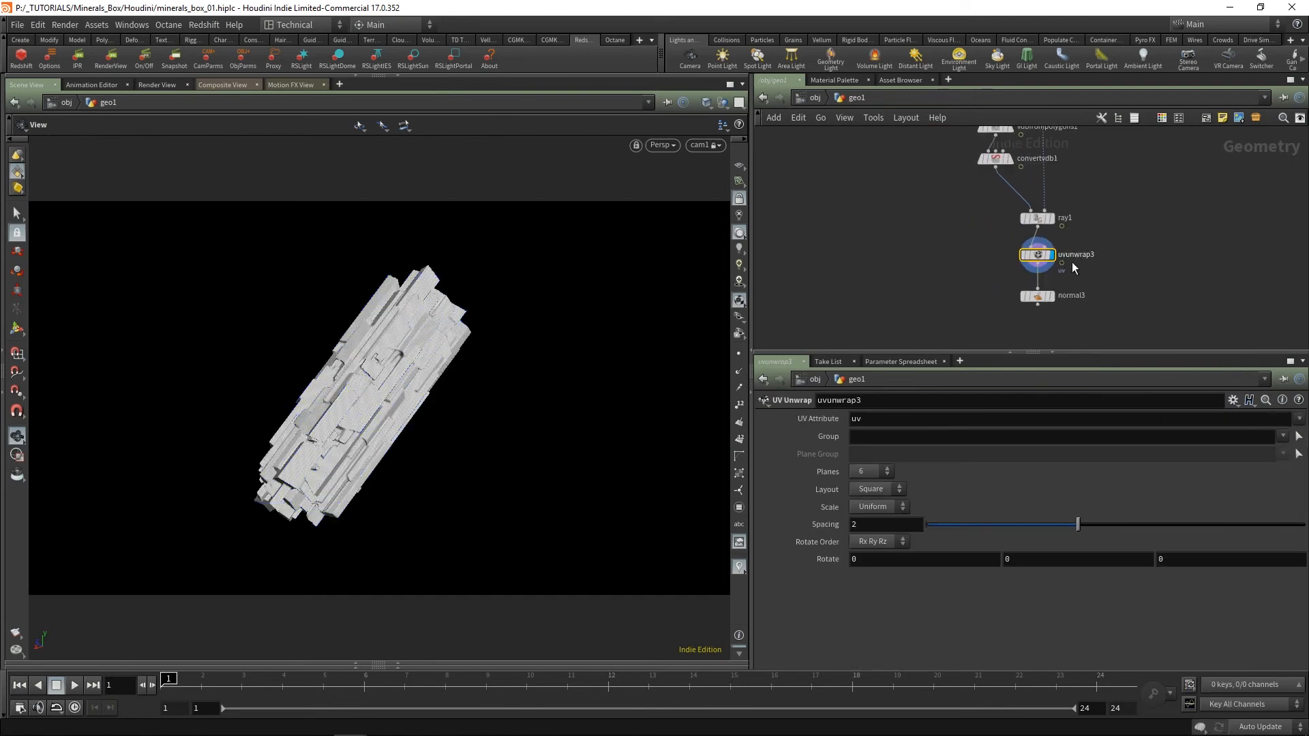
drag(872, 164, 876, 284)
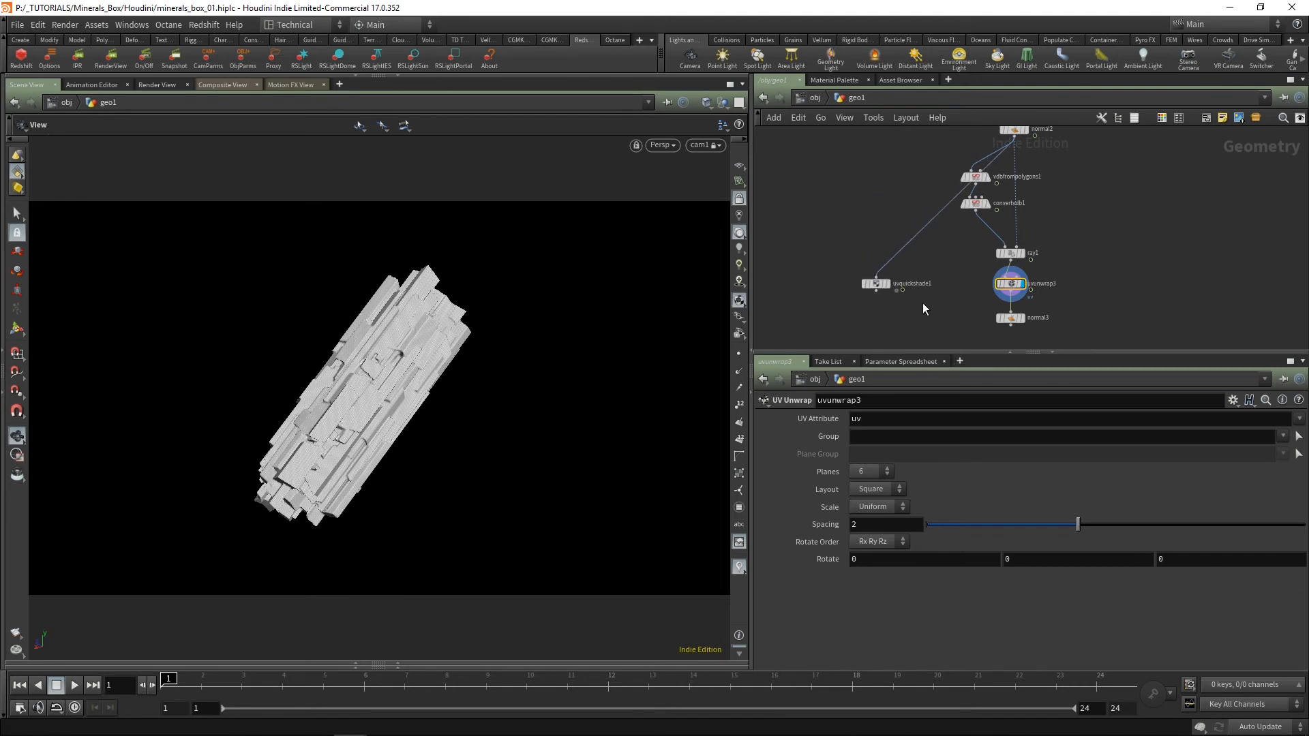
drag(999, 273, 872, 264)
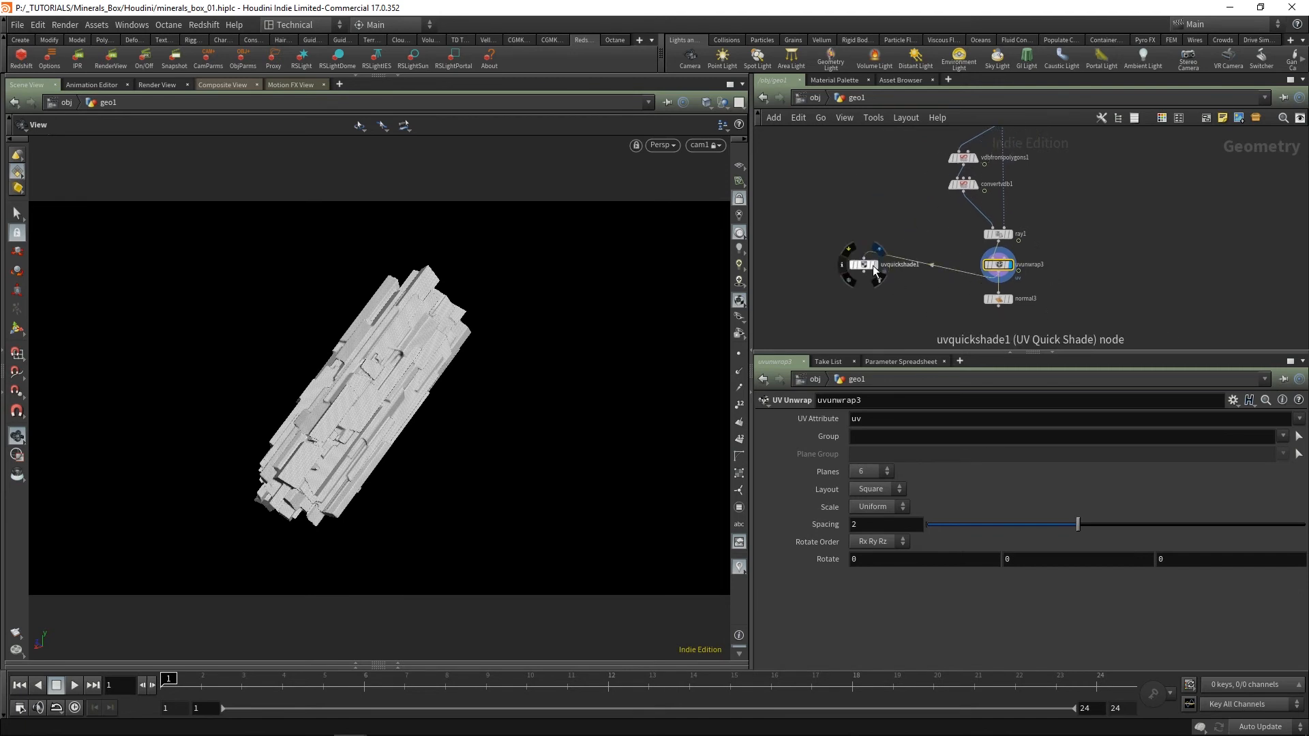
scroll(914, 296, up, 3)
click(907, 289)
click(890, 289)
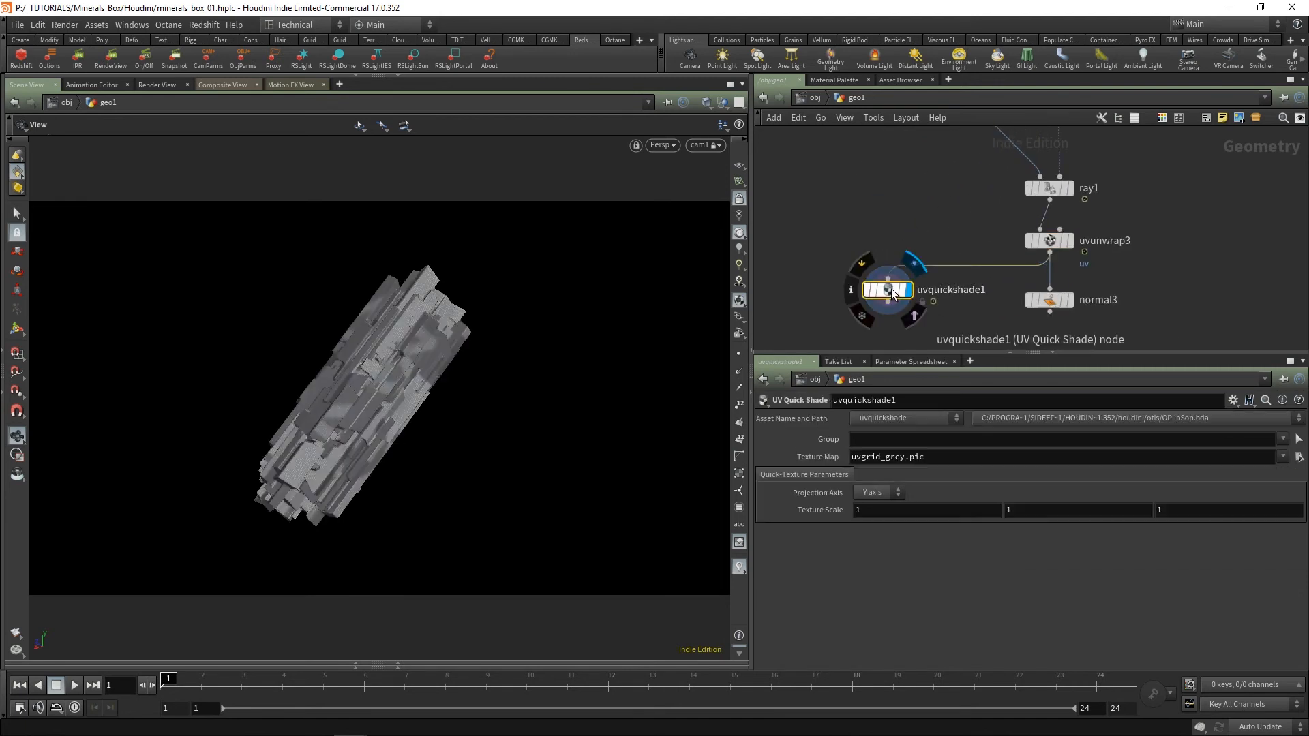
Step: Set uvunwrap3's Spacing to 0.02 and display uvquickshade1 to check the new UV layout
click(1067, 240)
click(1057, 242)
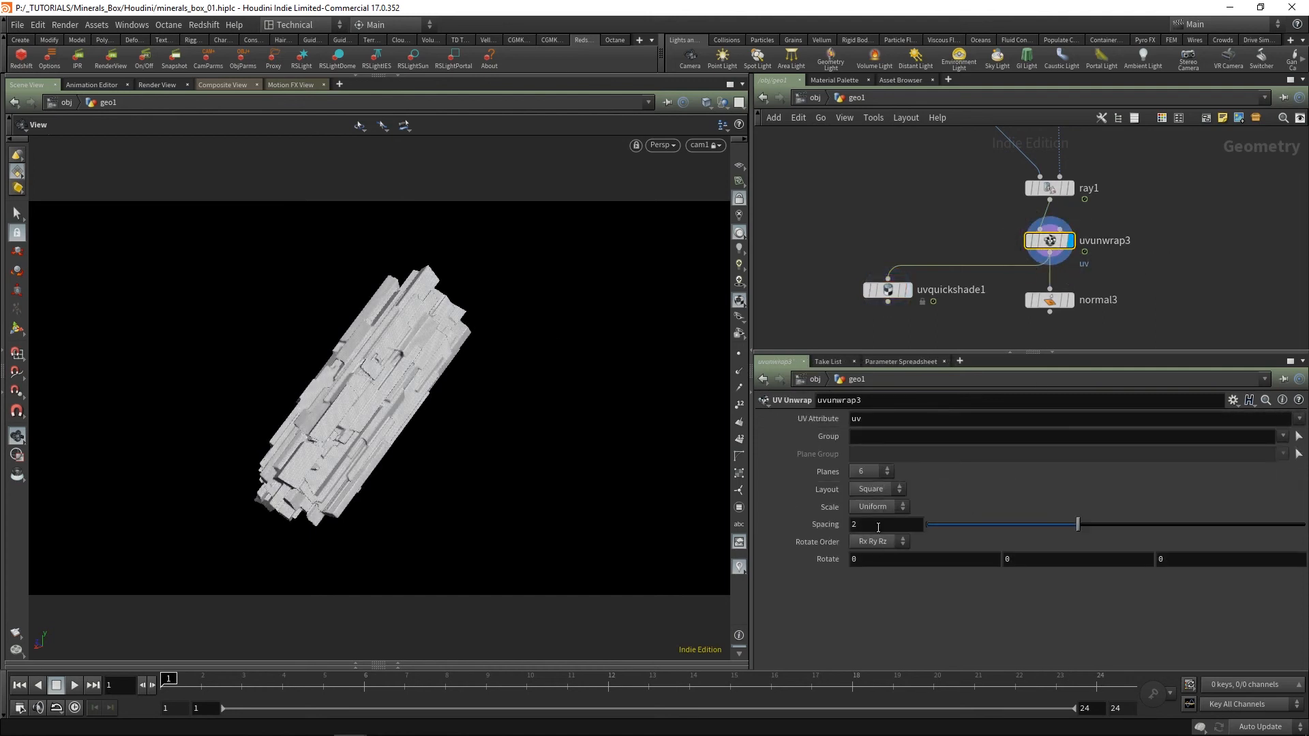
text(2)
key(Return)
click(908, 290)
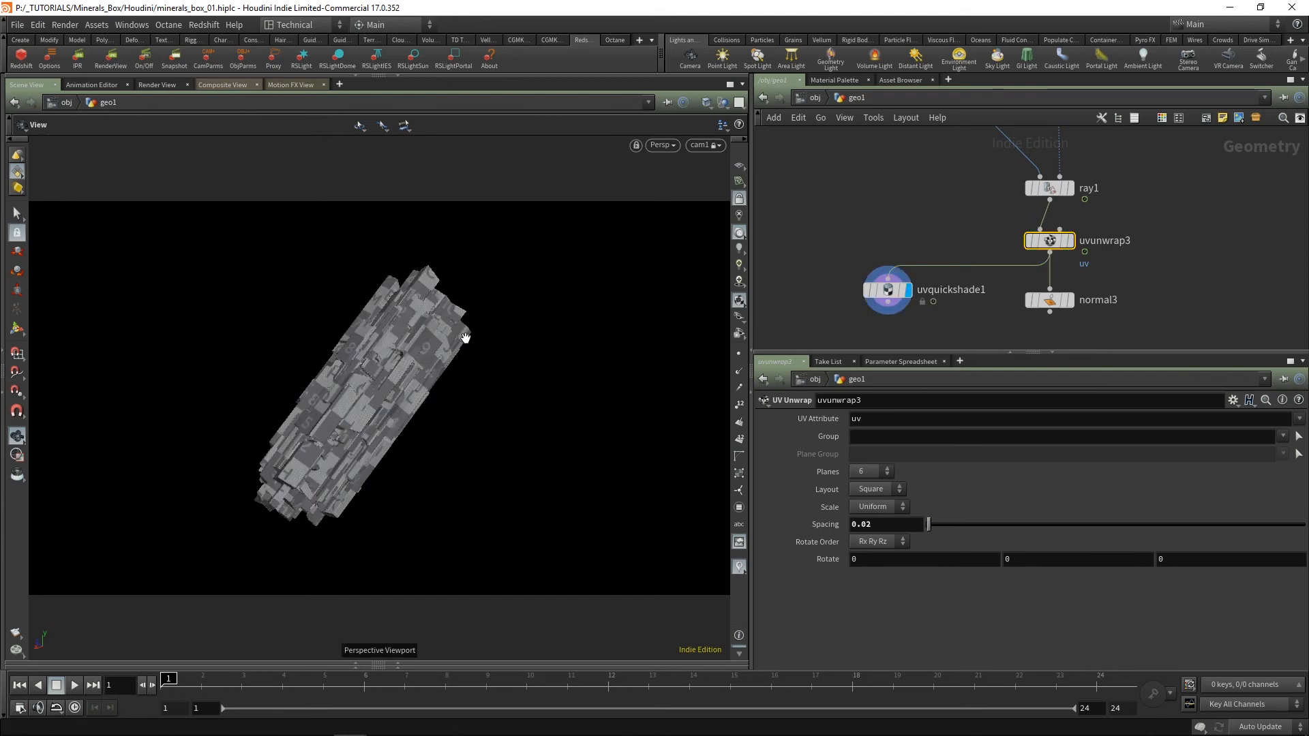
click(887, 291)
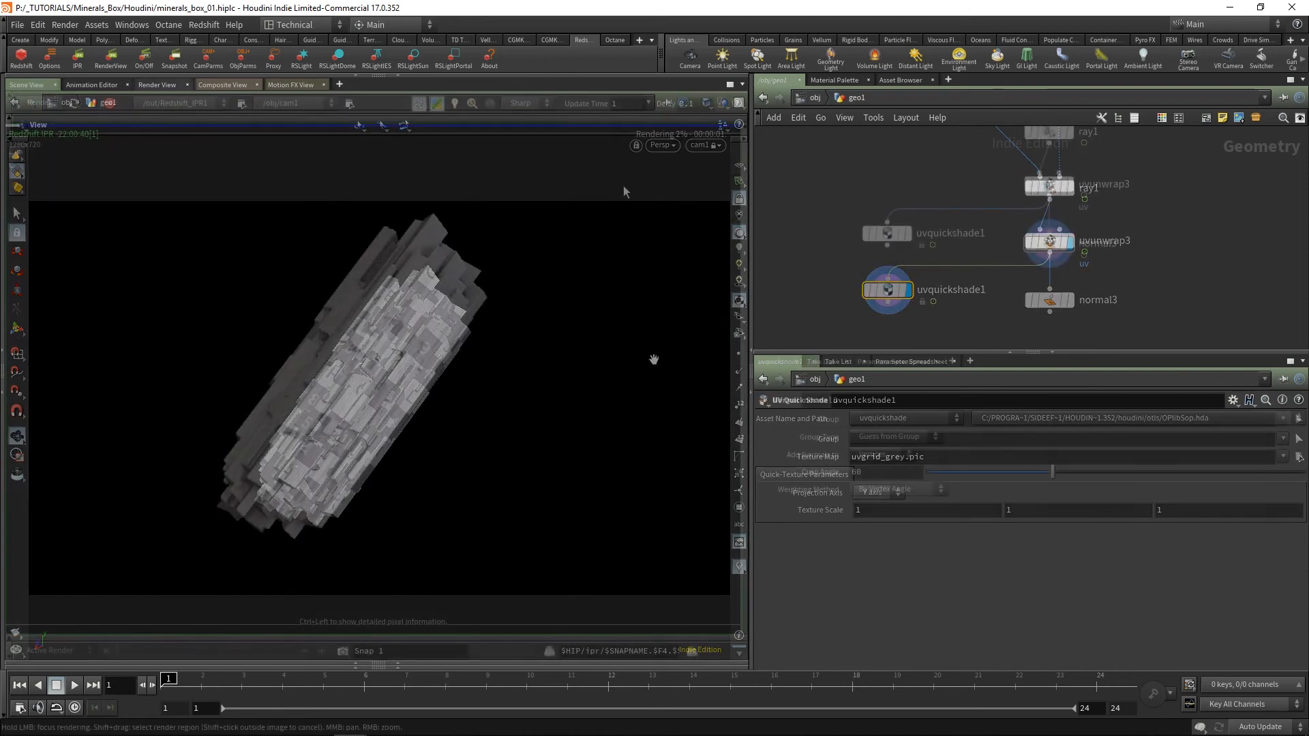